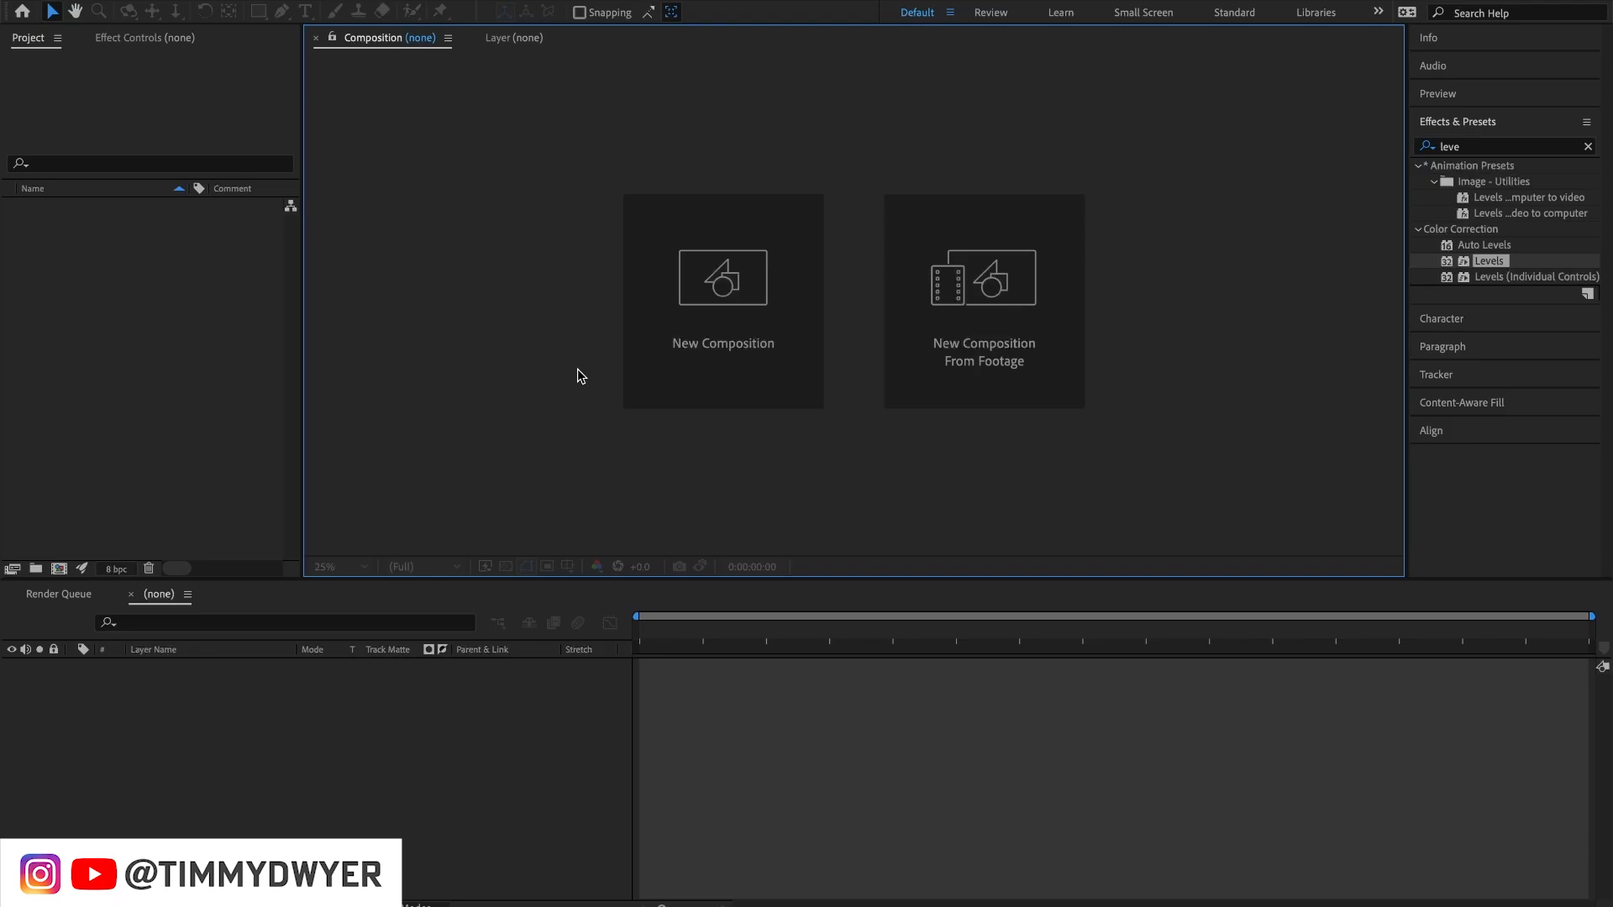
Create a 1920x1080 composition named BASE at 30 frames per second with a 30-second duration.
click(718, 306)
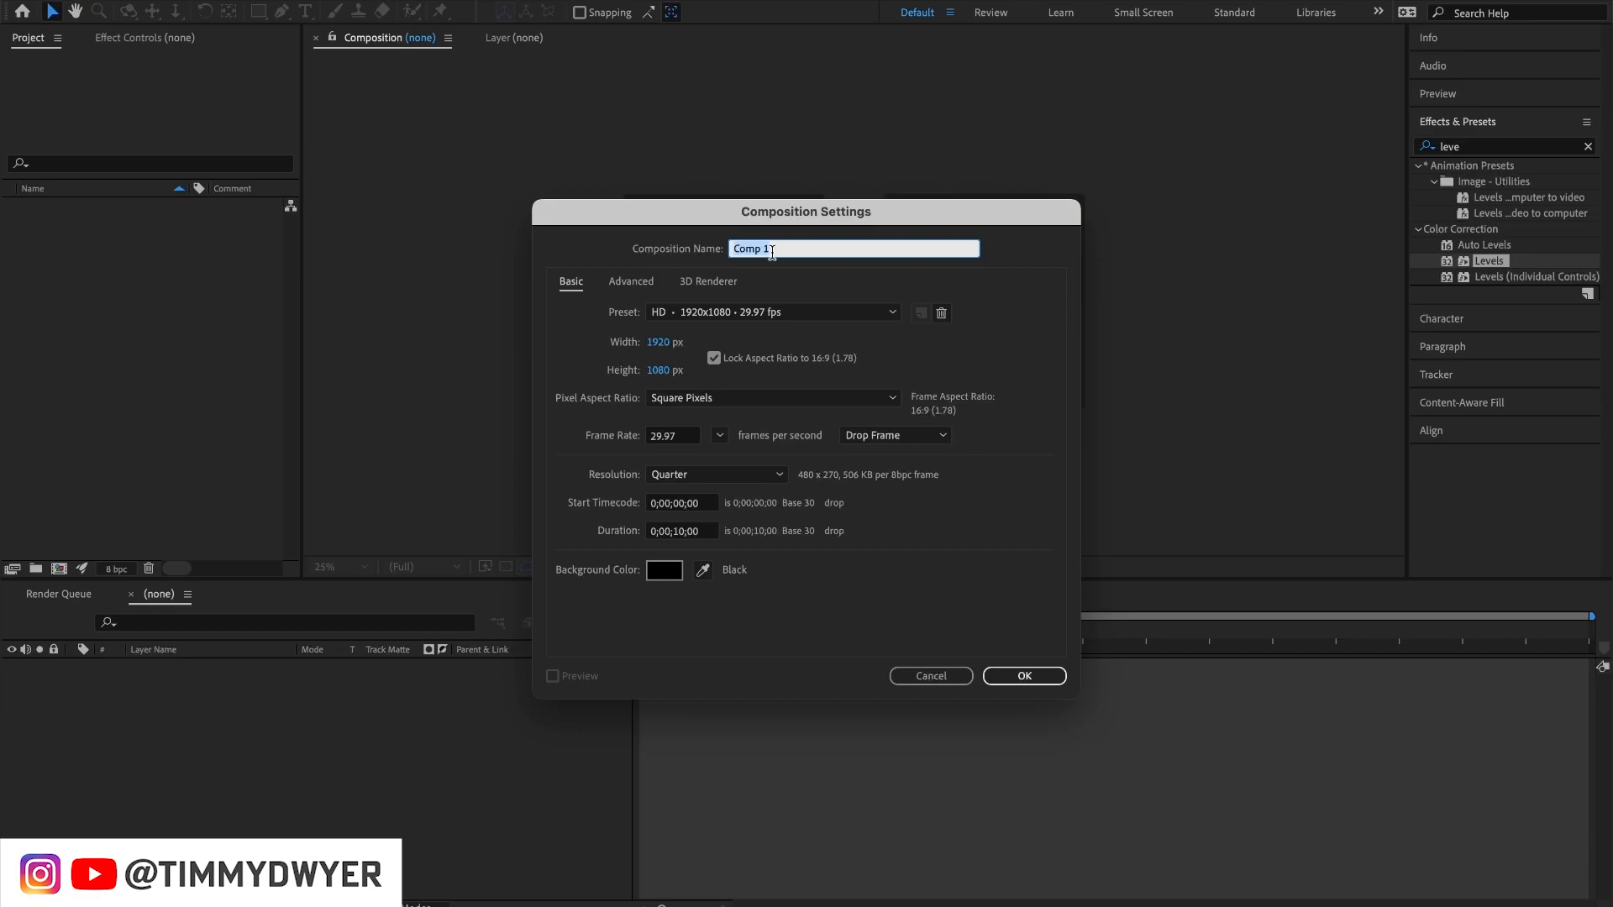
text(BASE)
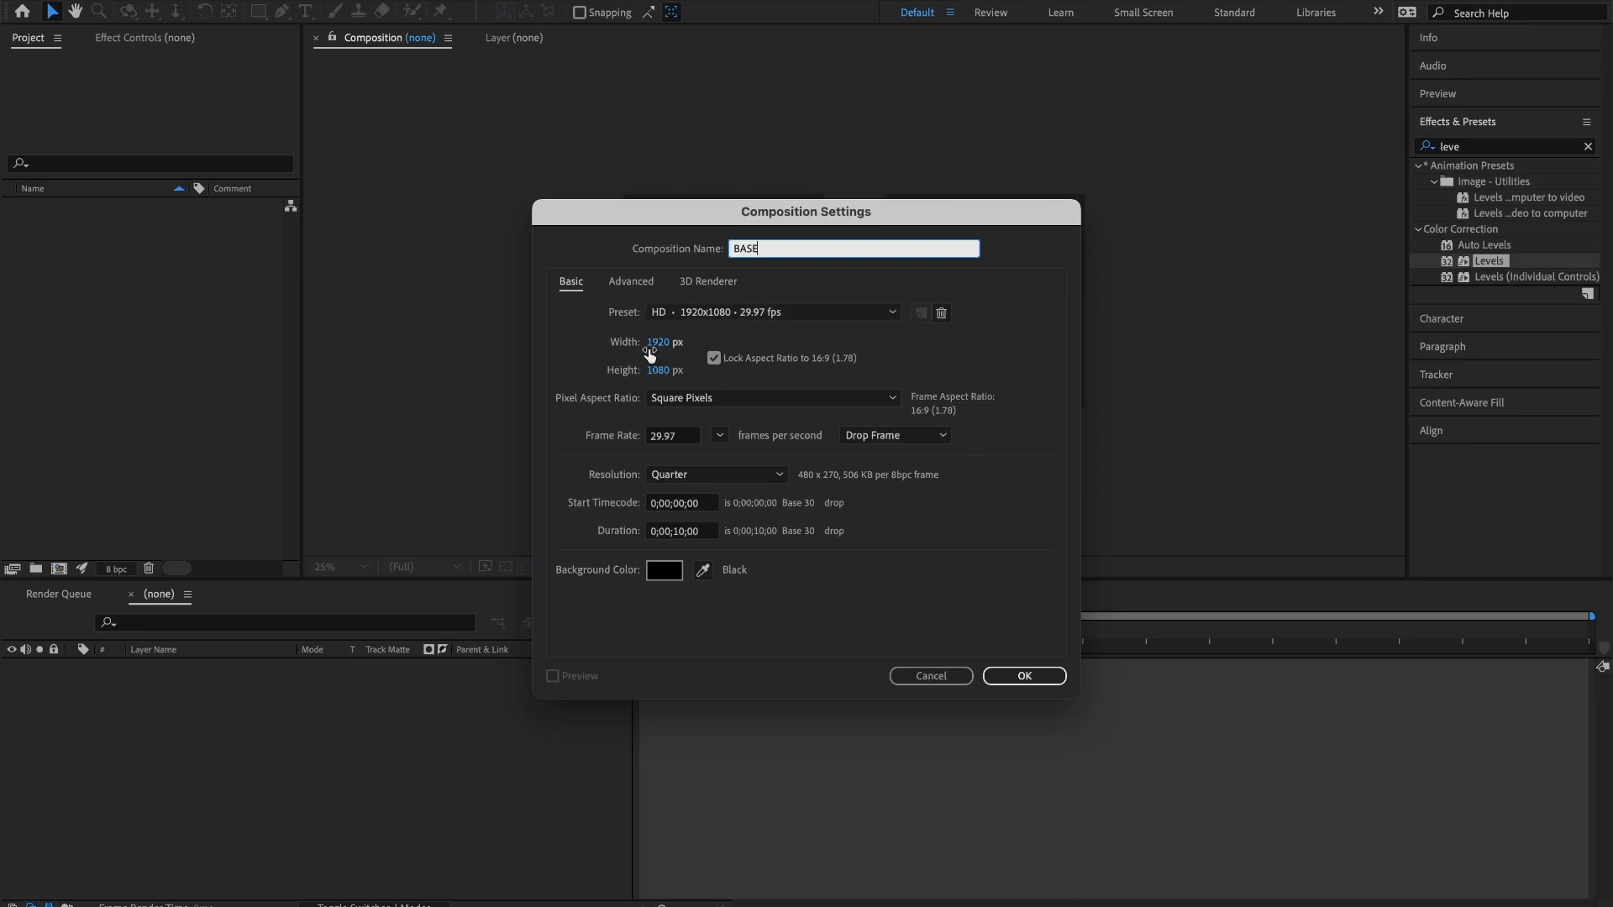
click(720, 436)
click(737, 597)
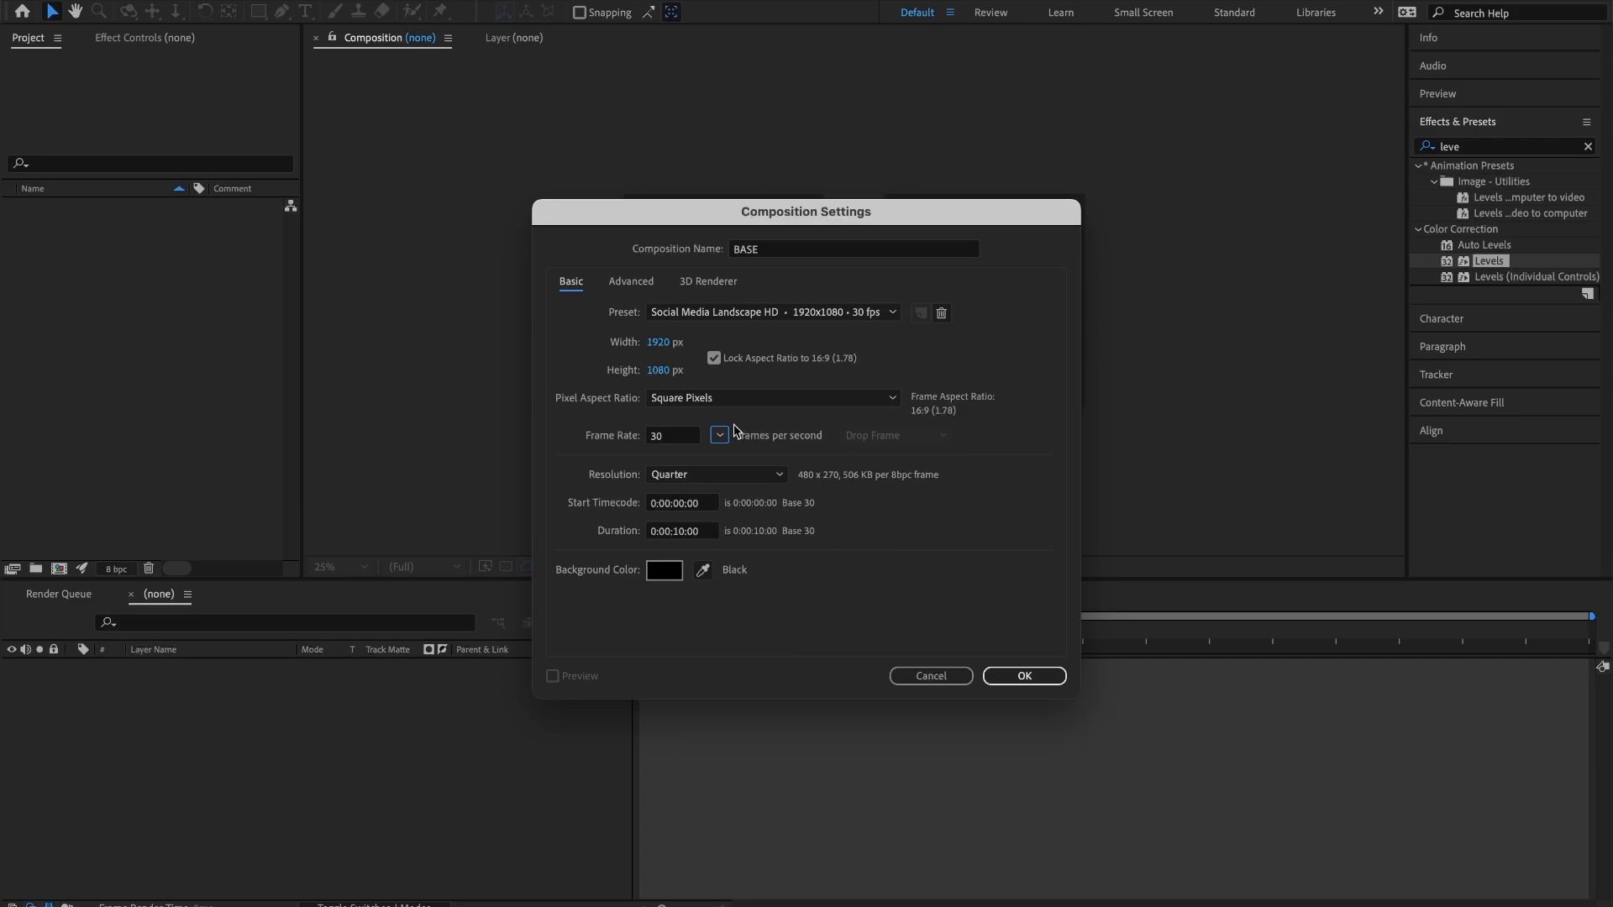
click(677, 531)
key(BackSpace)
text(3)
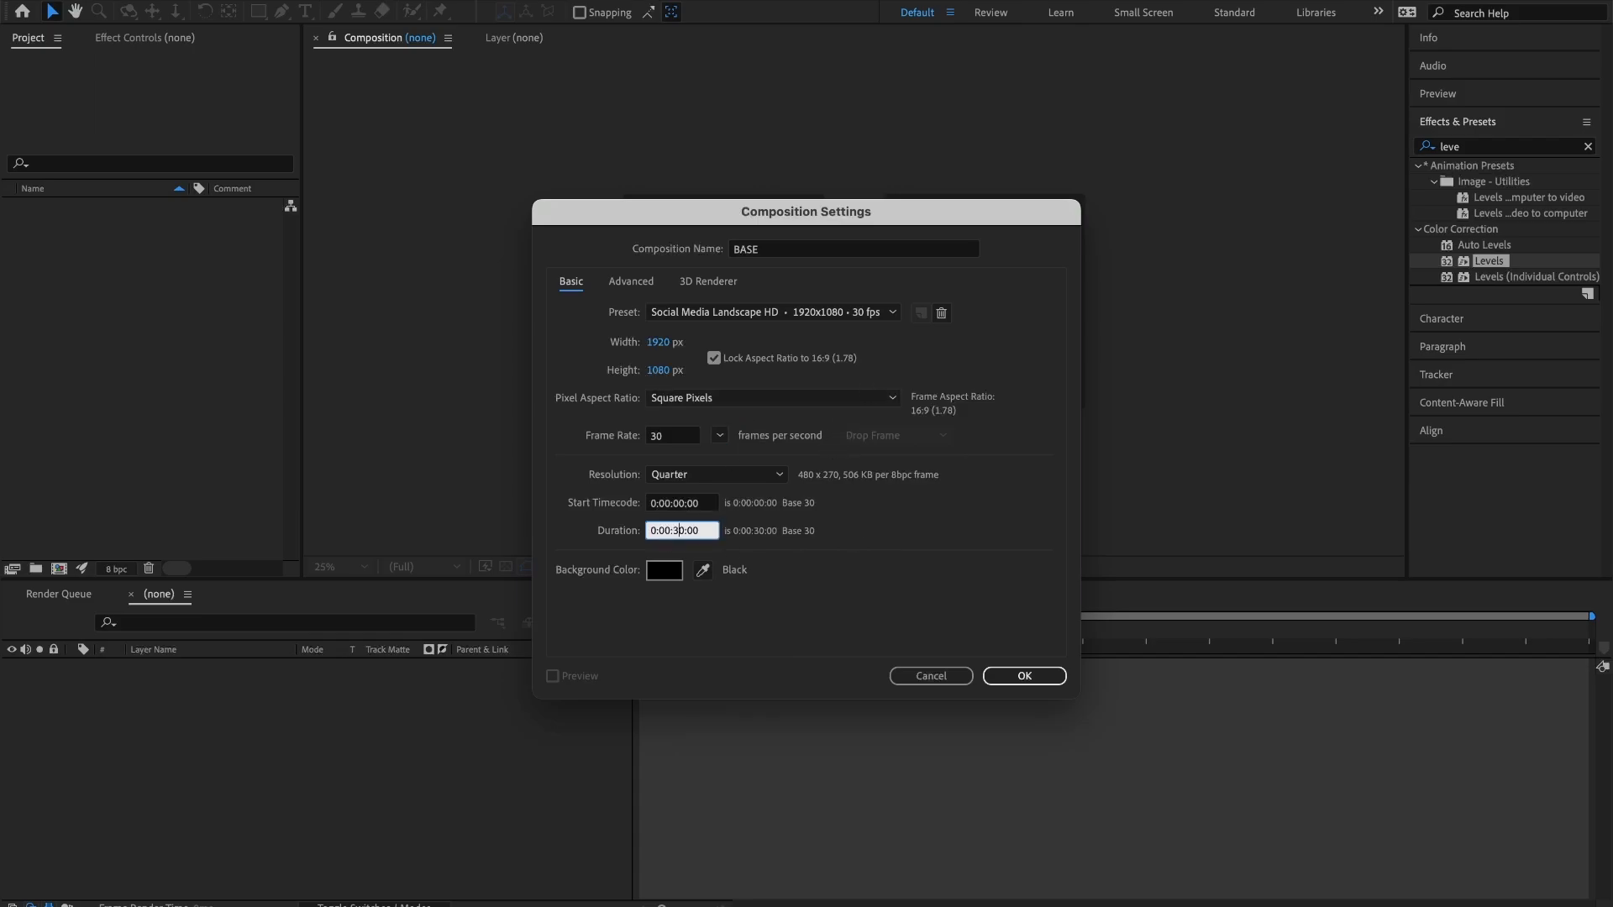
click(1004, 677)
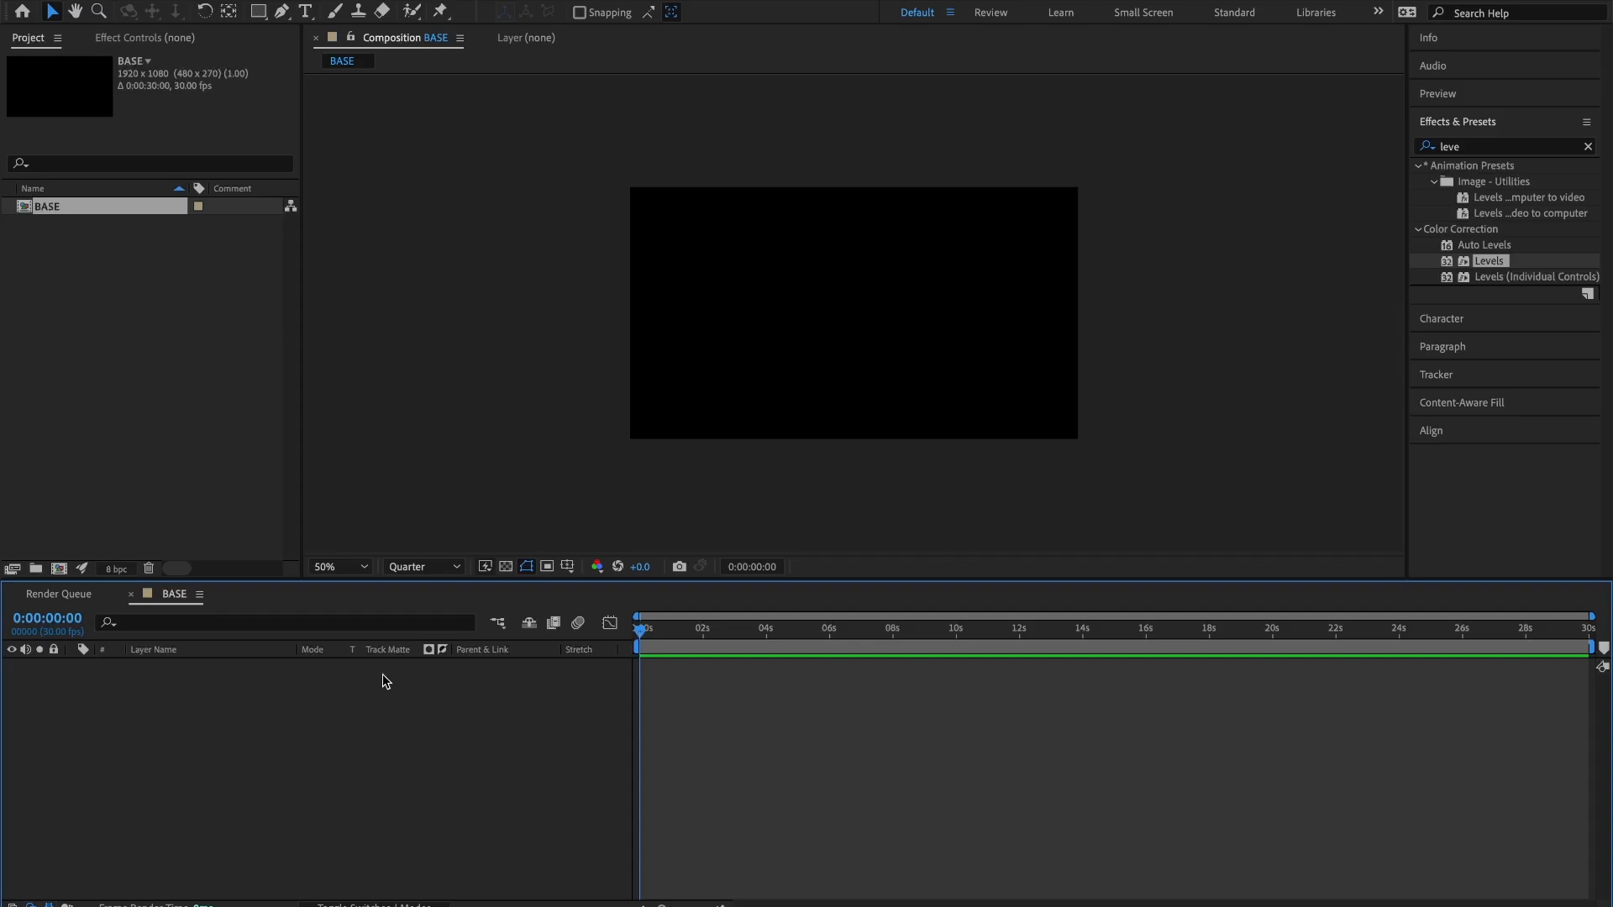
Add a black solid layer matching the composition size to the BASE composition.
right_click(274, 705)
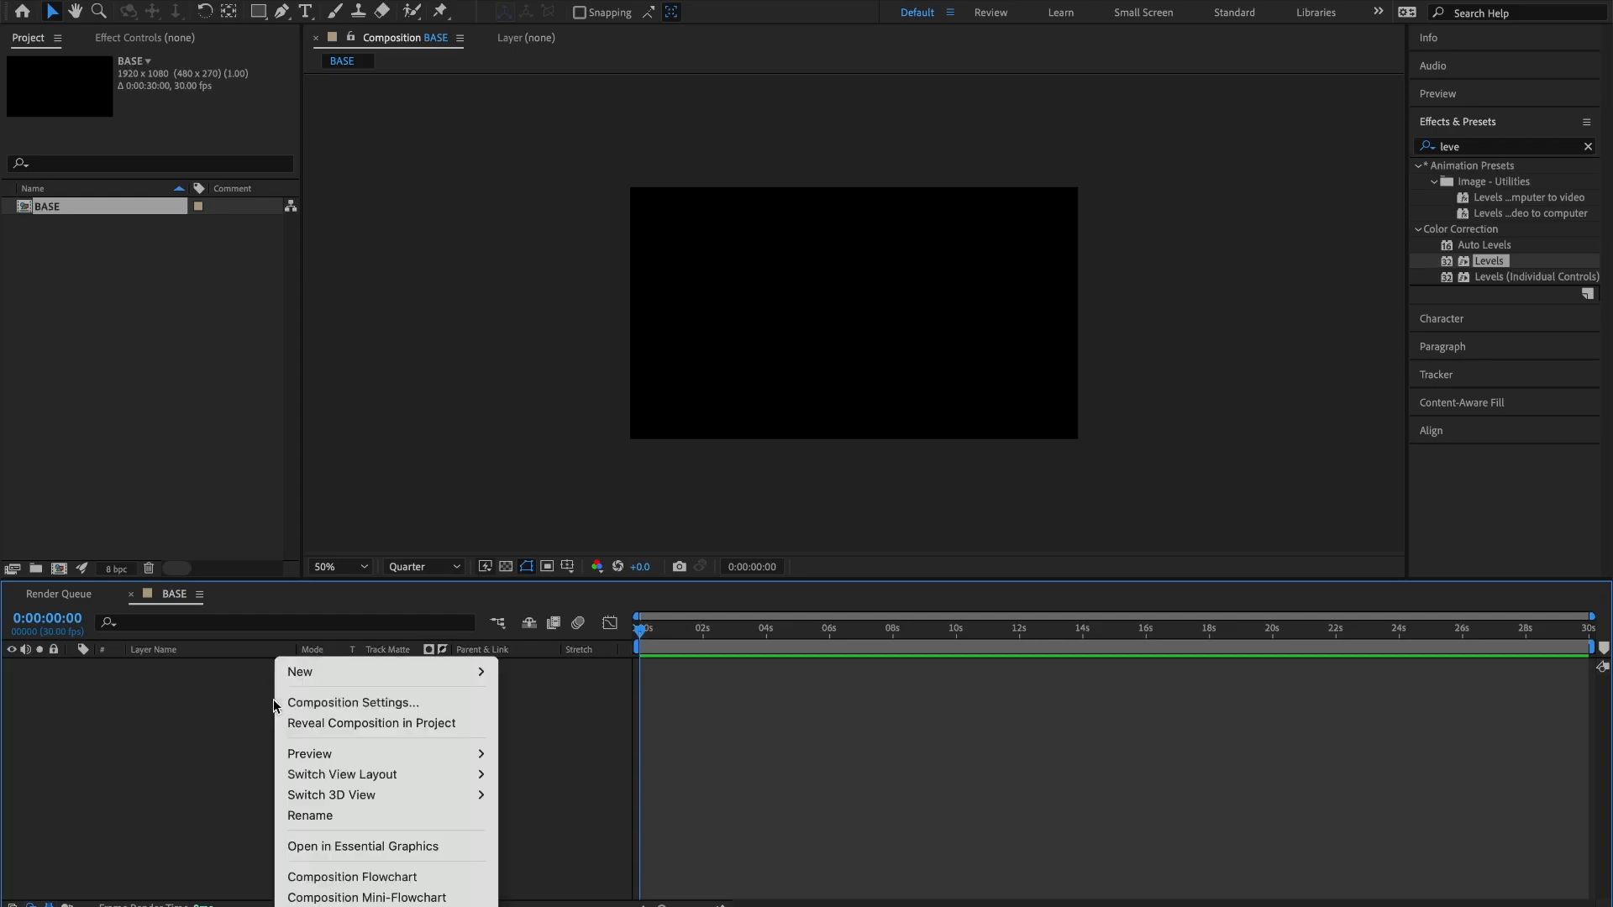
mouse_move(306, 671)
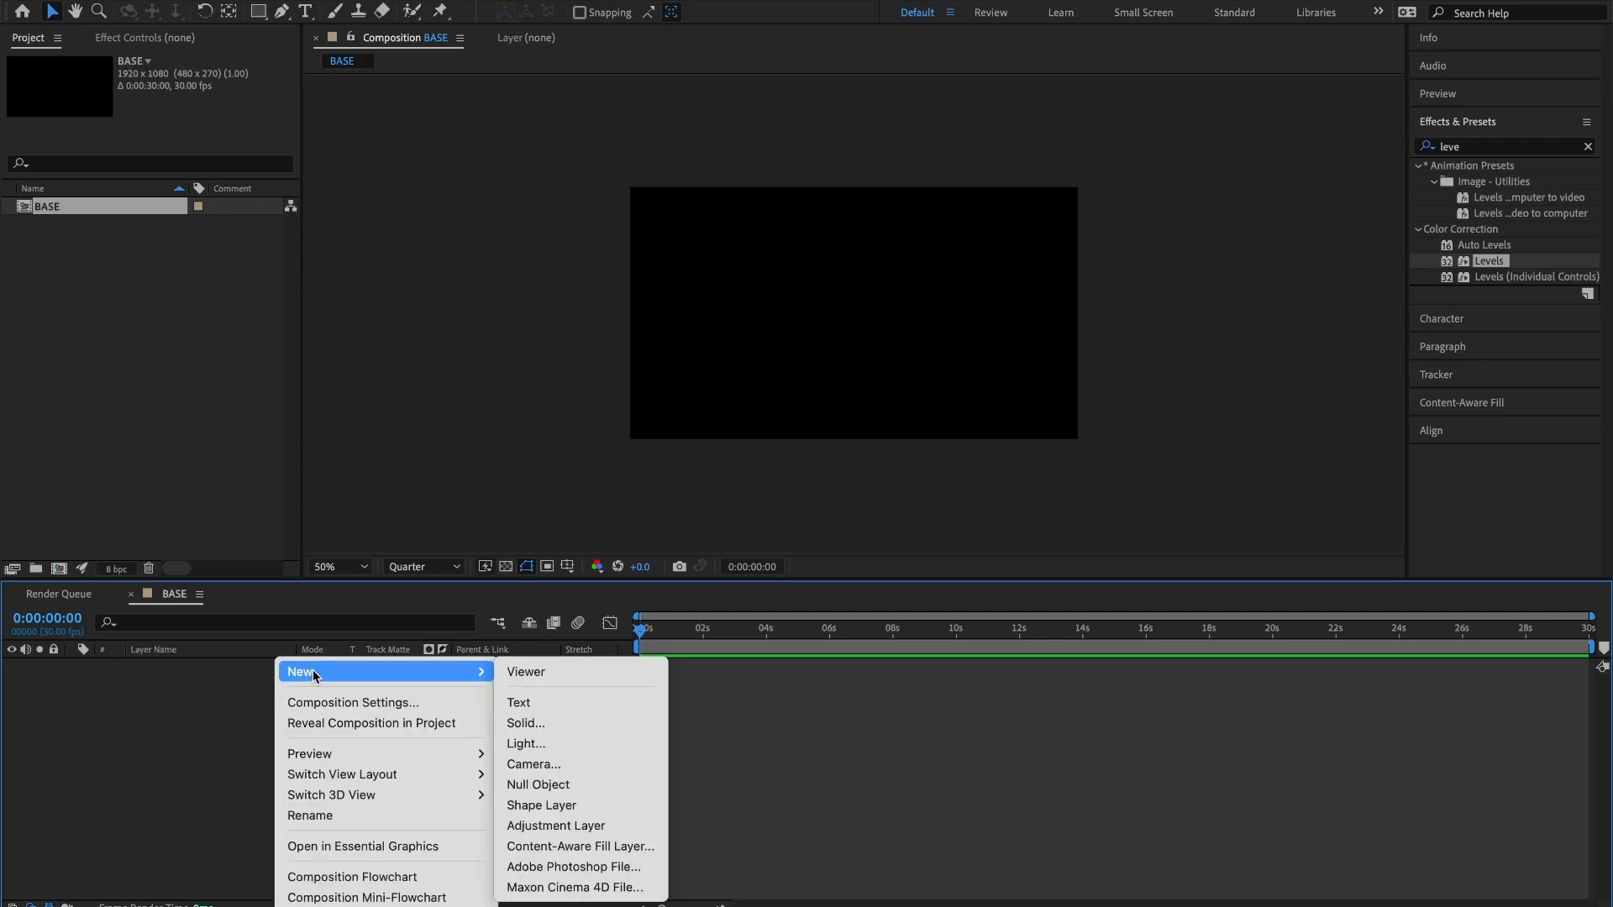
click(541, 726)
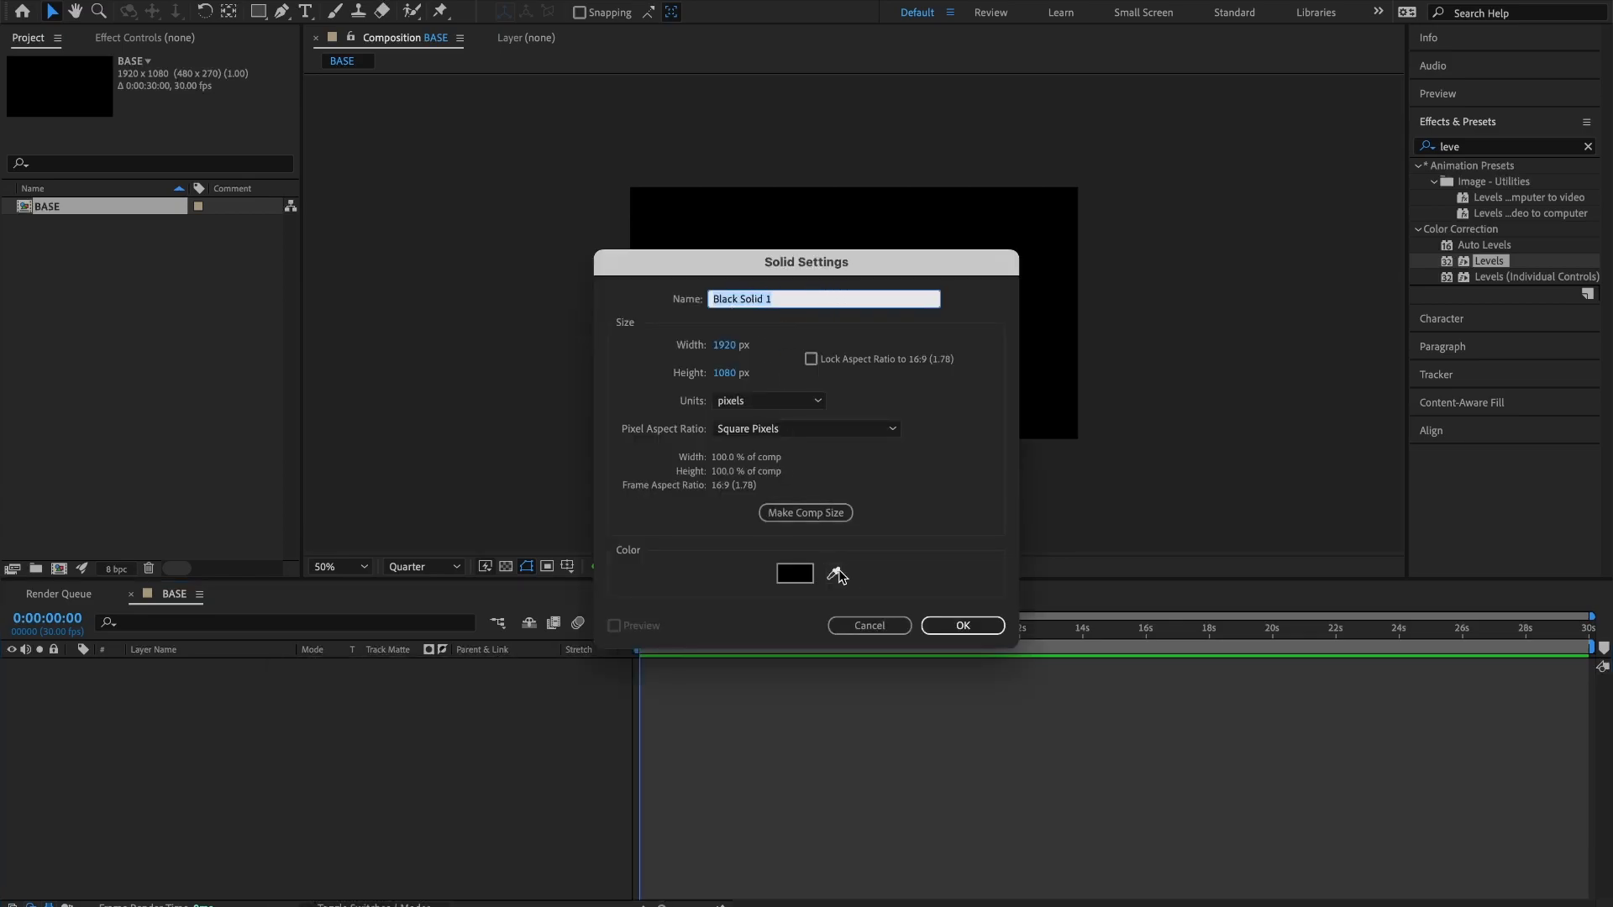
click(797, 579)
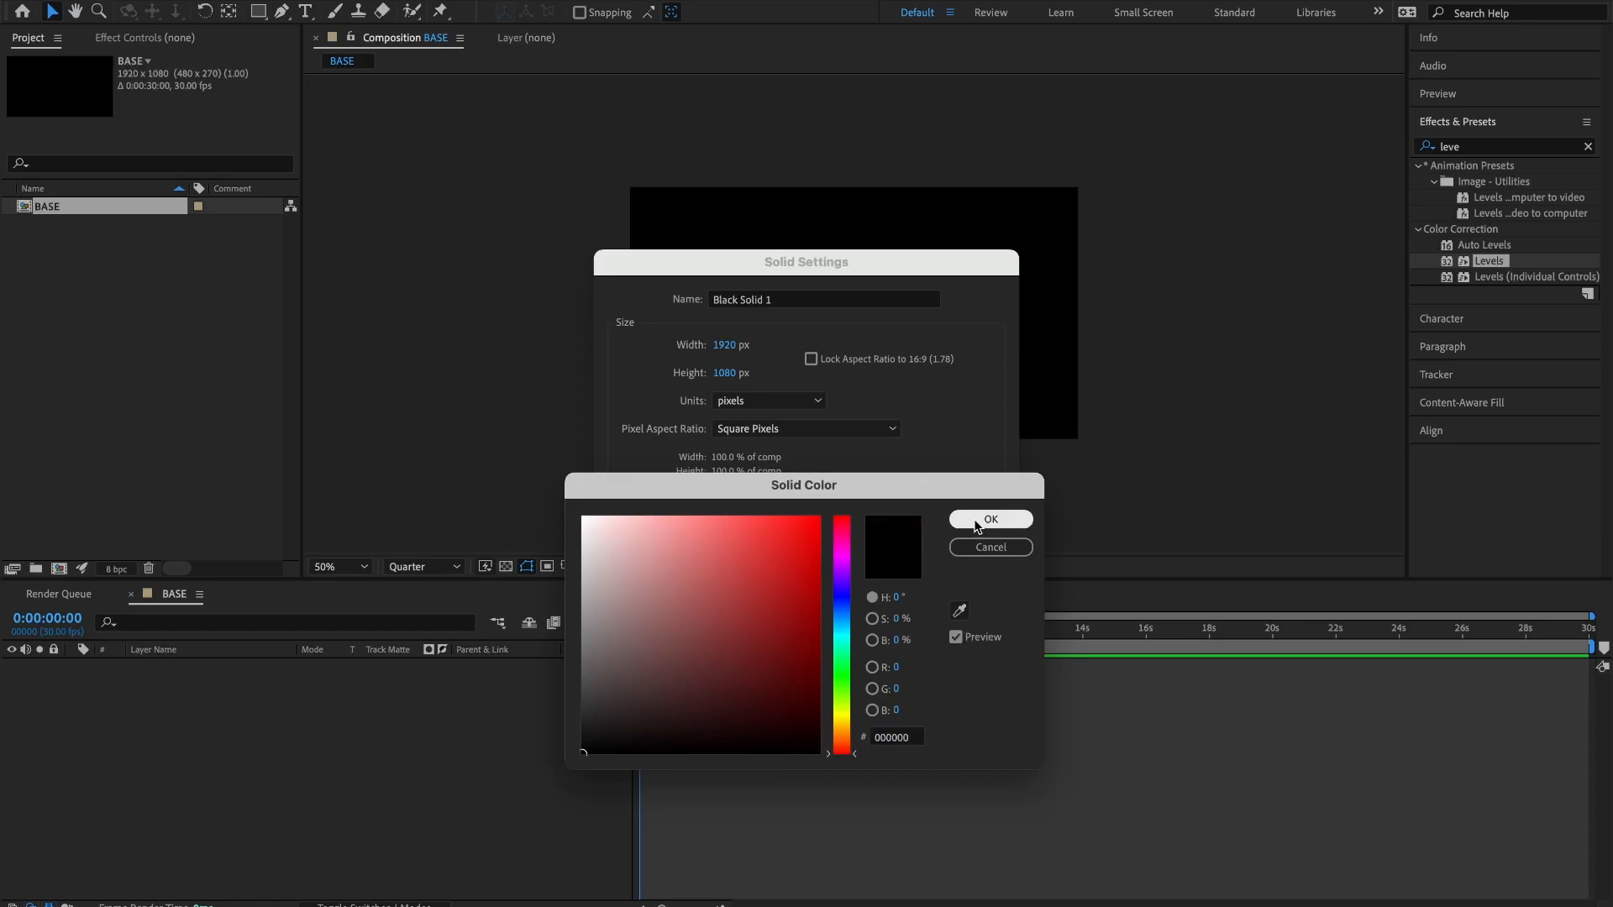
click(977, 521)
click(820, 511)
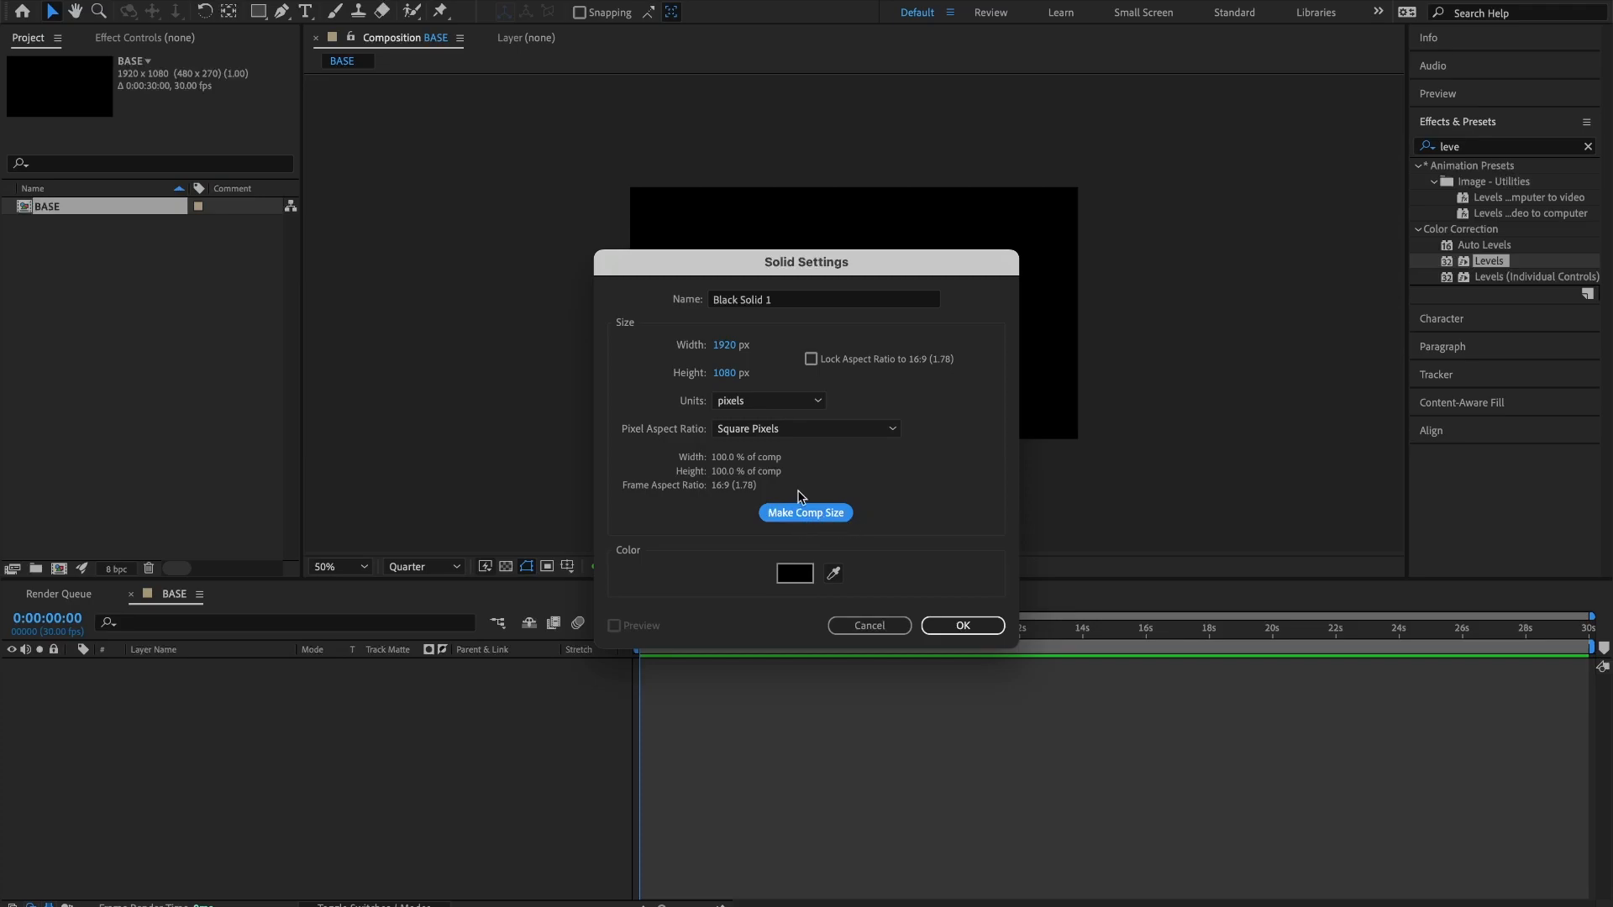
click(963, 625)
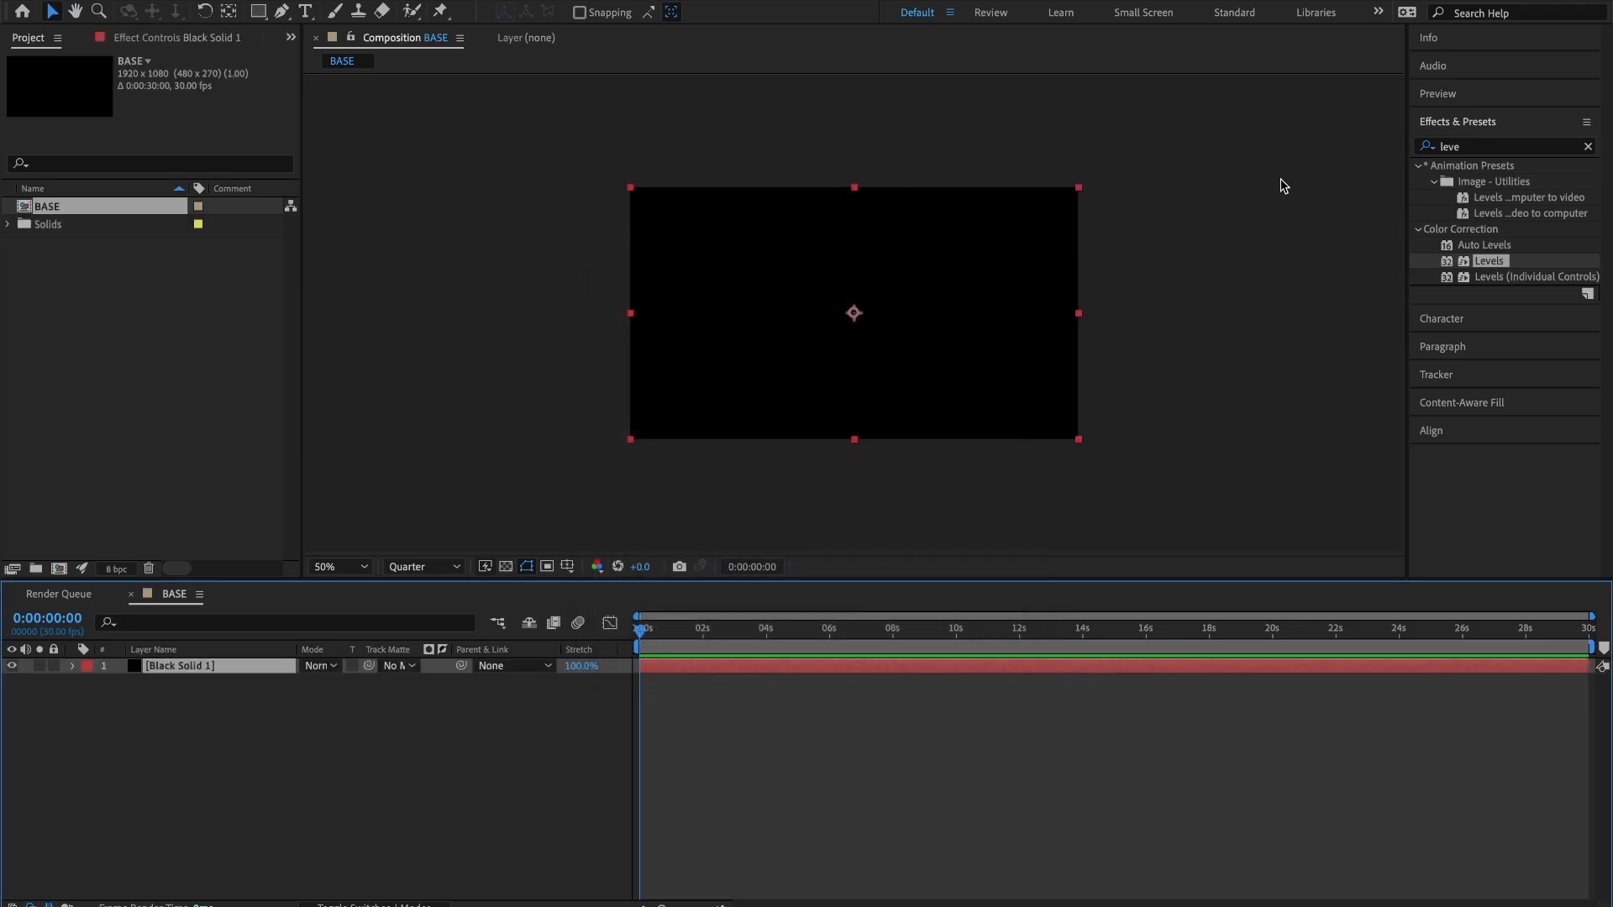
Find the Fractal Noise effect by searching for "fractal" and apply it to the black solid.
click(1461, 124)
click(1478, 124)
click(1477, 124)
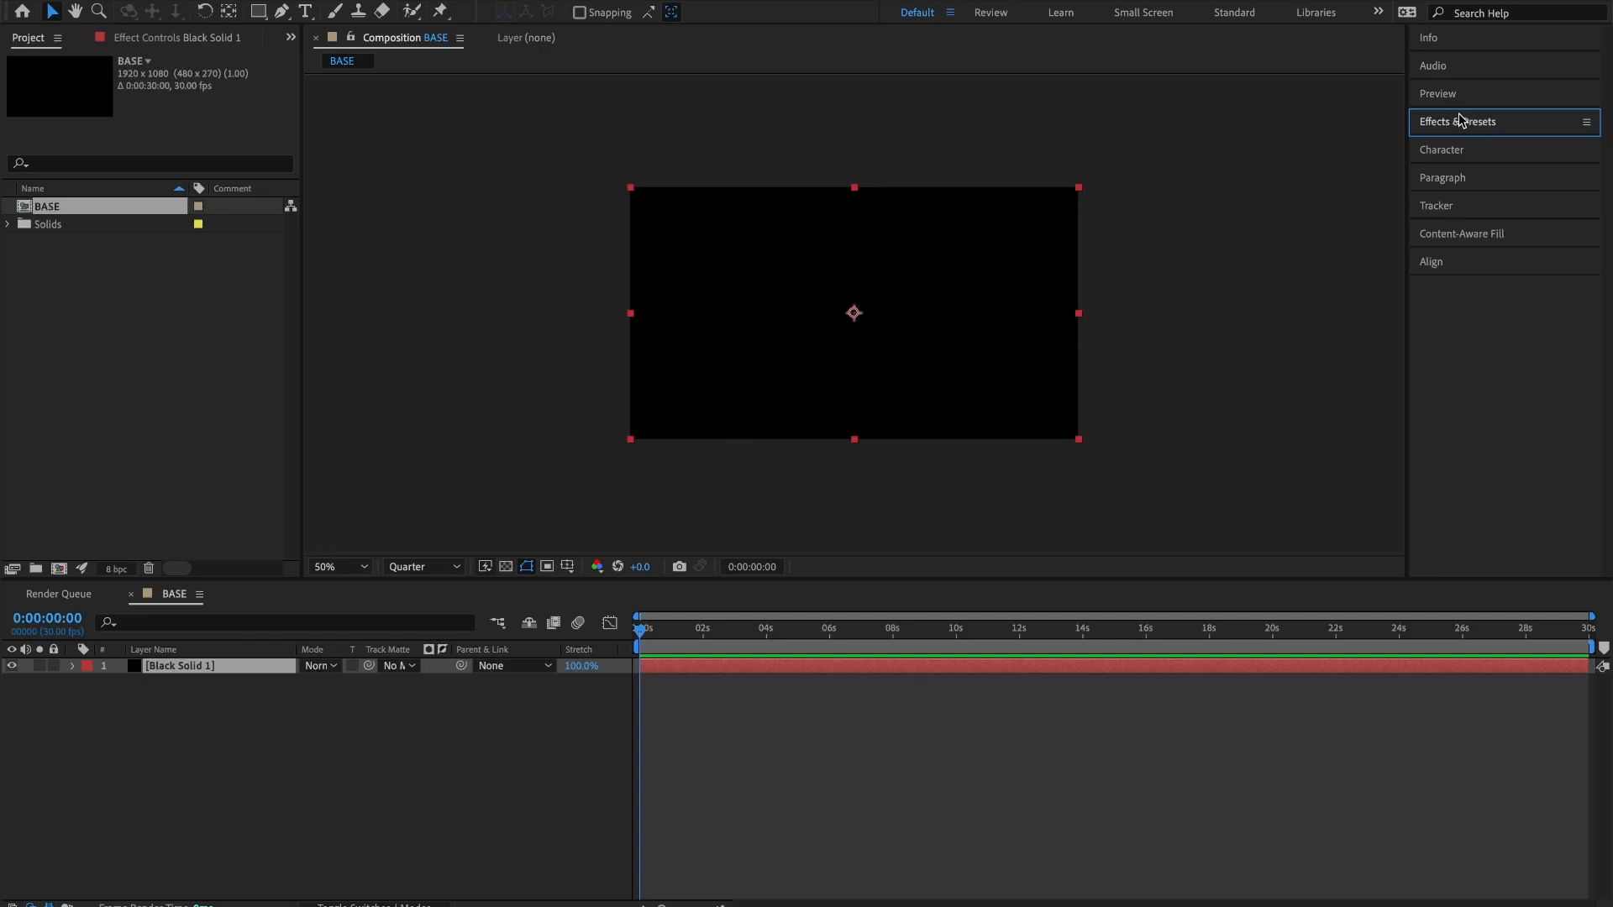
click(1468, 124)
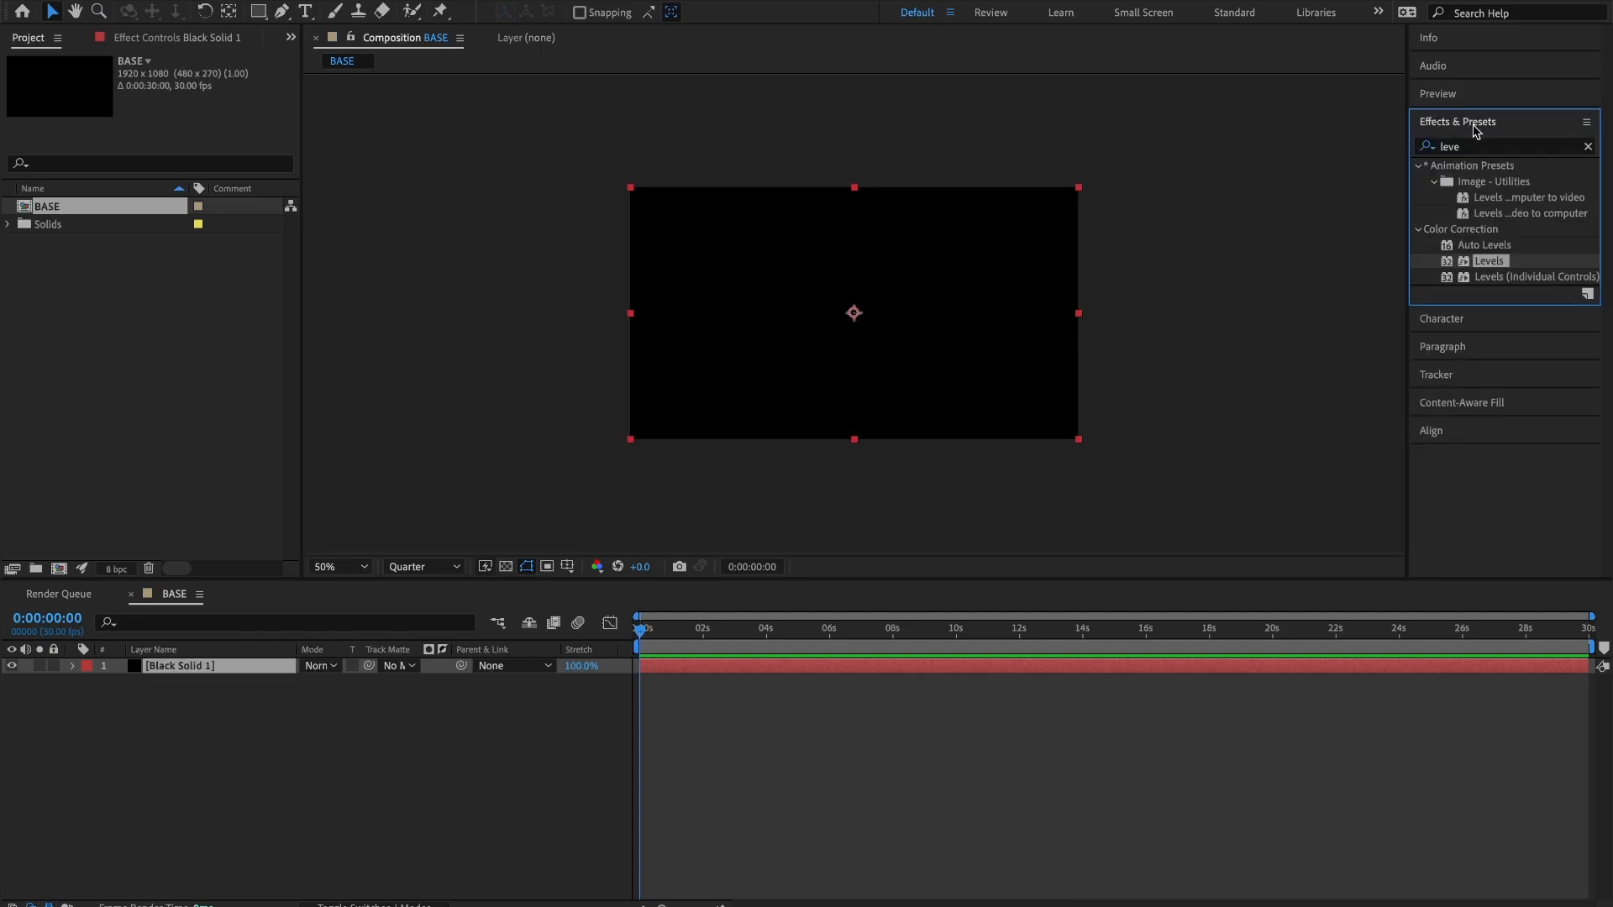
click(1467, 147)
text(fra)
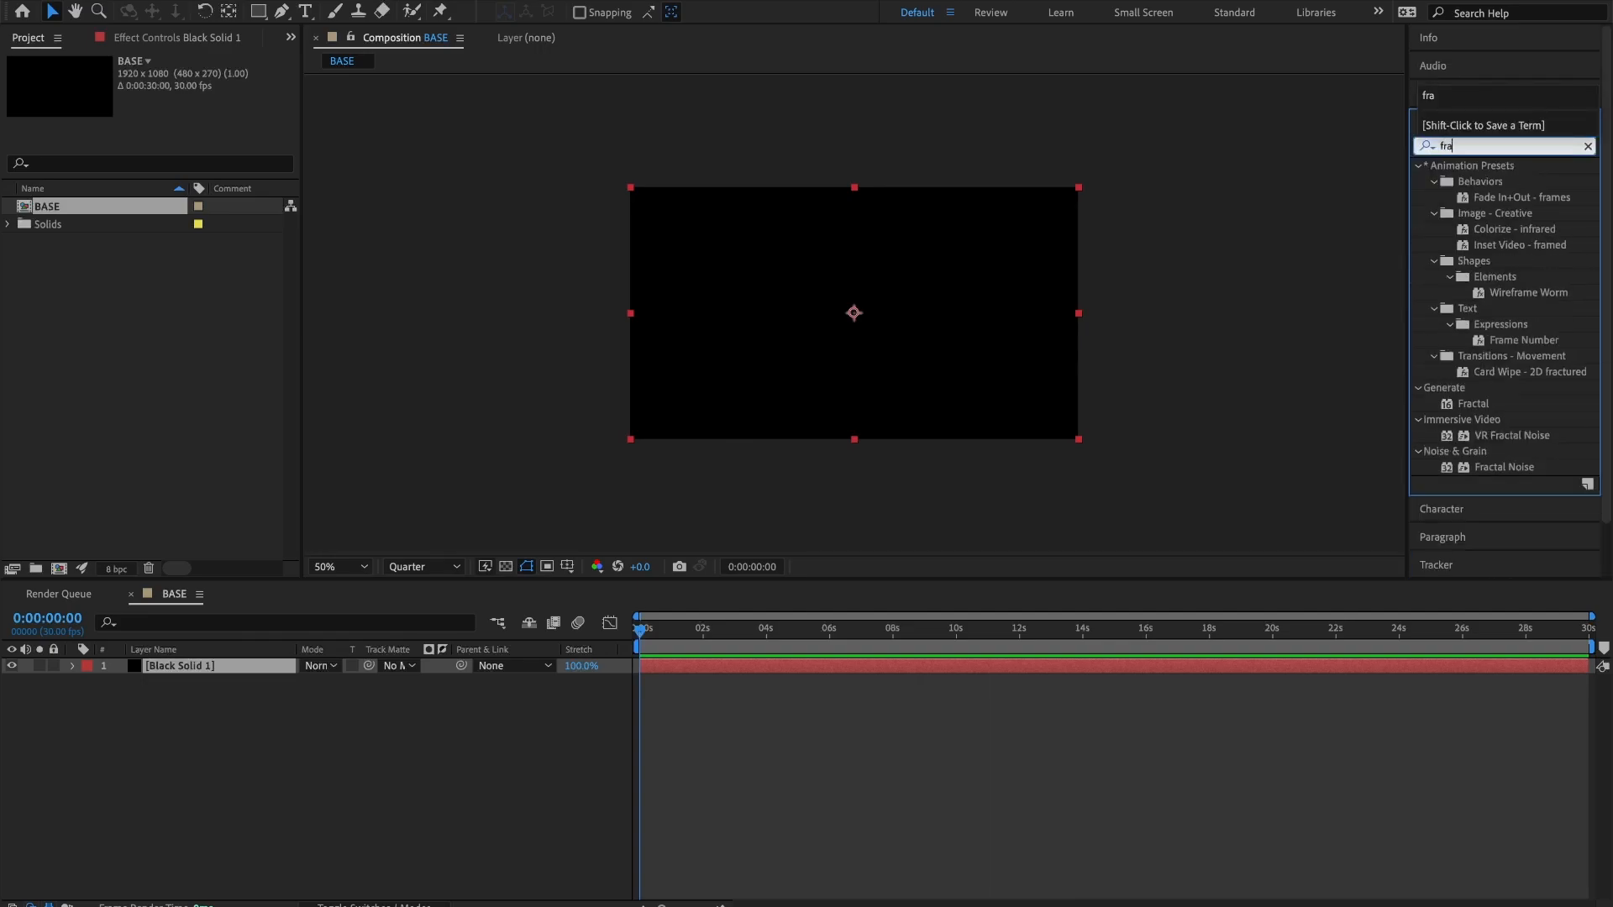
text(ctal)
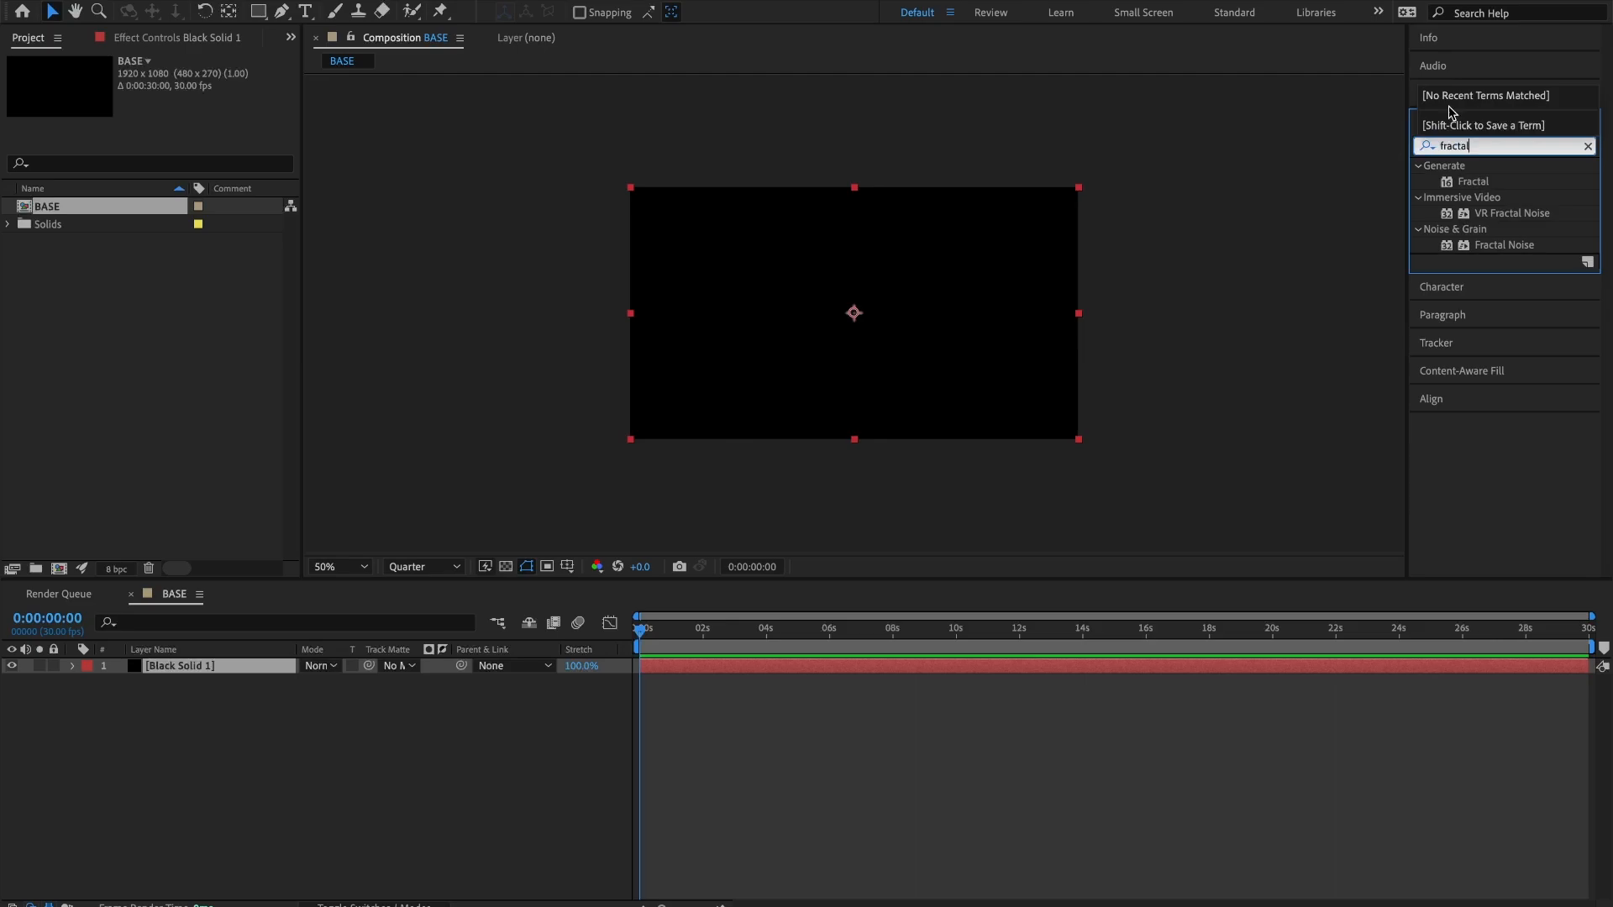
click(1508, 245)
double_click(1501, 244)
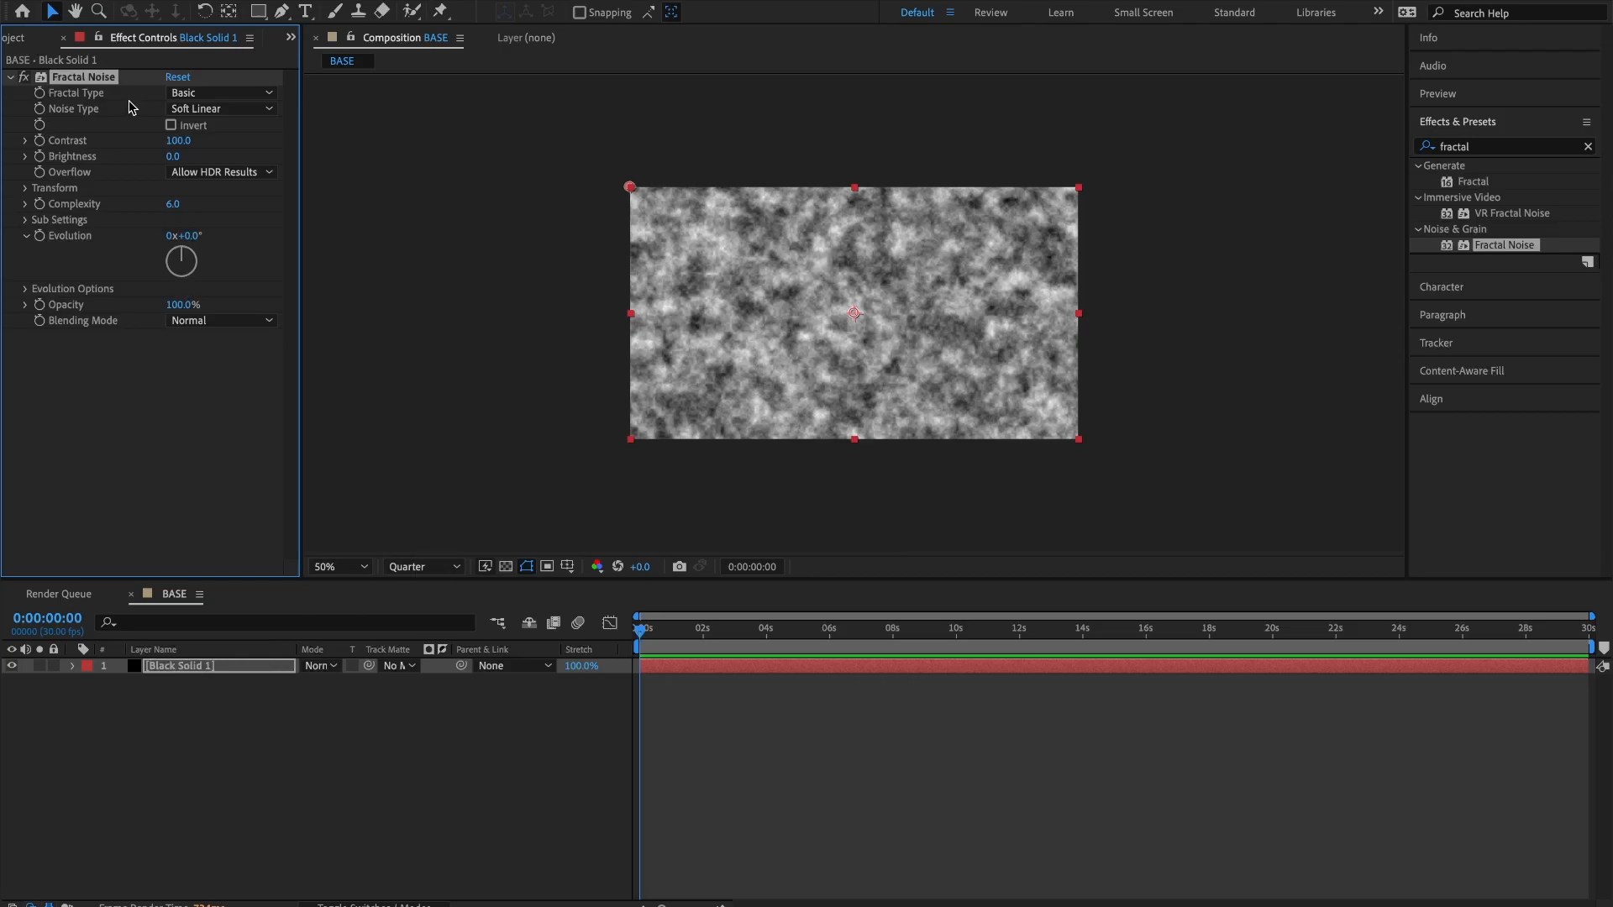
Set the Fractal Noise fractal type to Dynamic Progressive, contrast to 190 and brightness to -40.
click(191, 93)
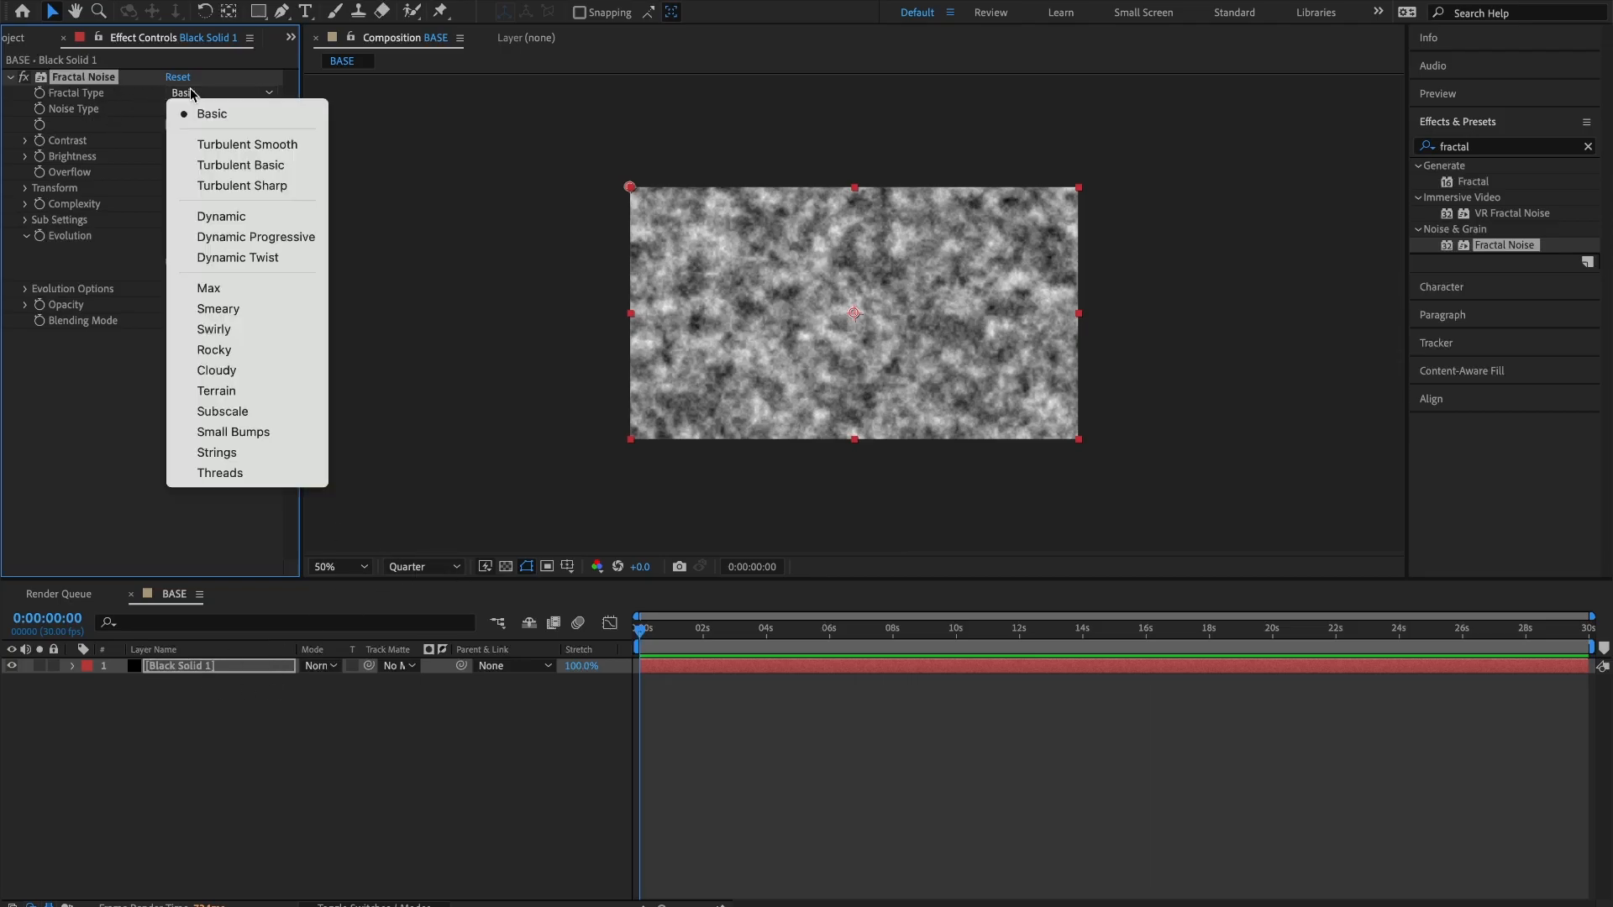
click(231, 238)
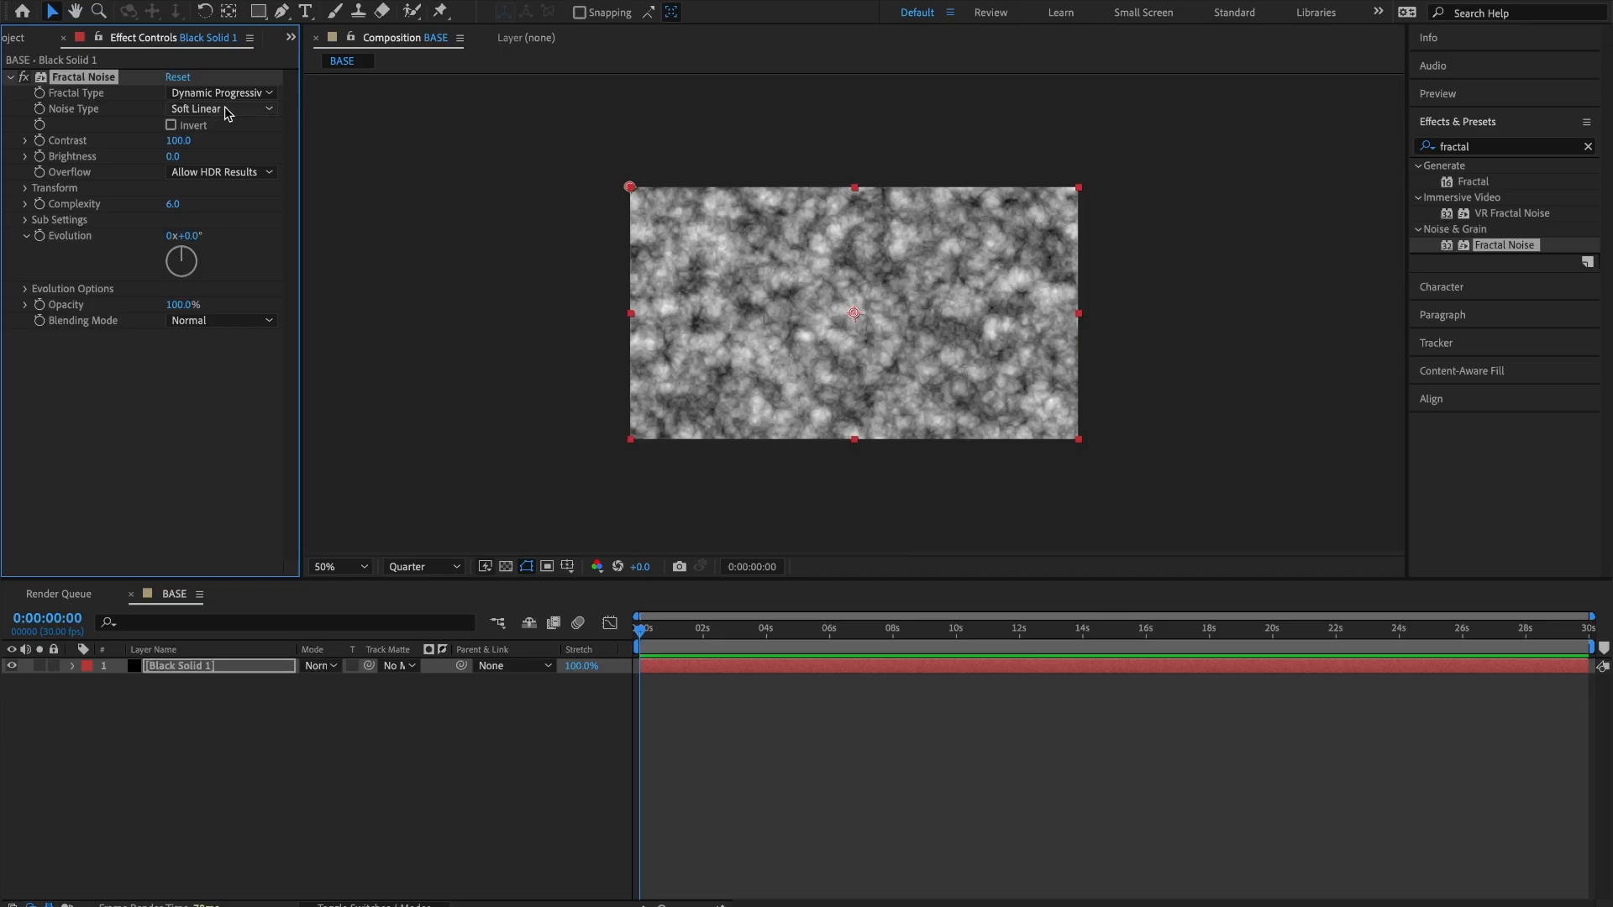
click(178, 143)
text(190)
key(Return)
click(175, 154)
text(-40)
key(Return)
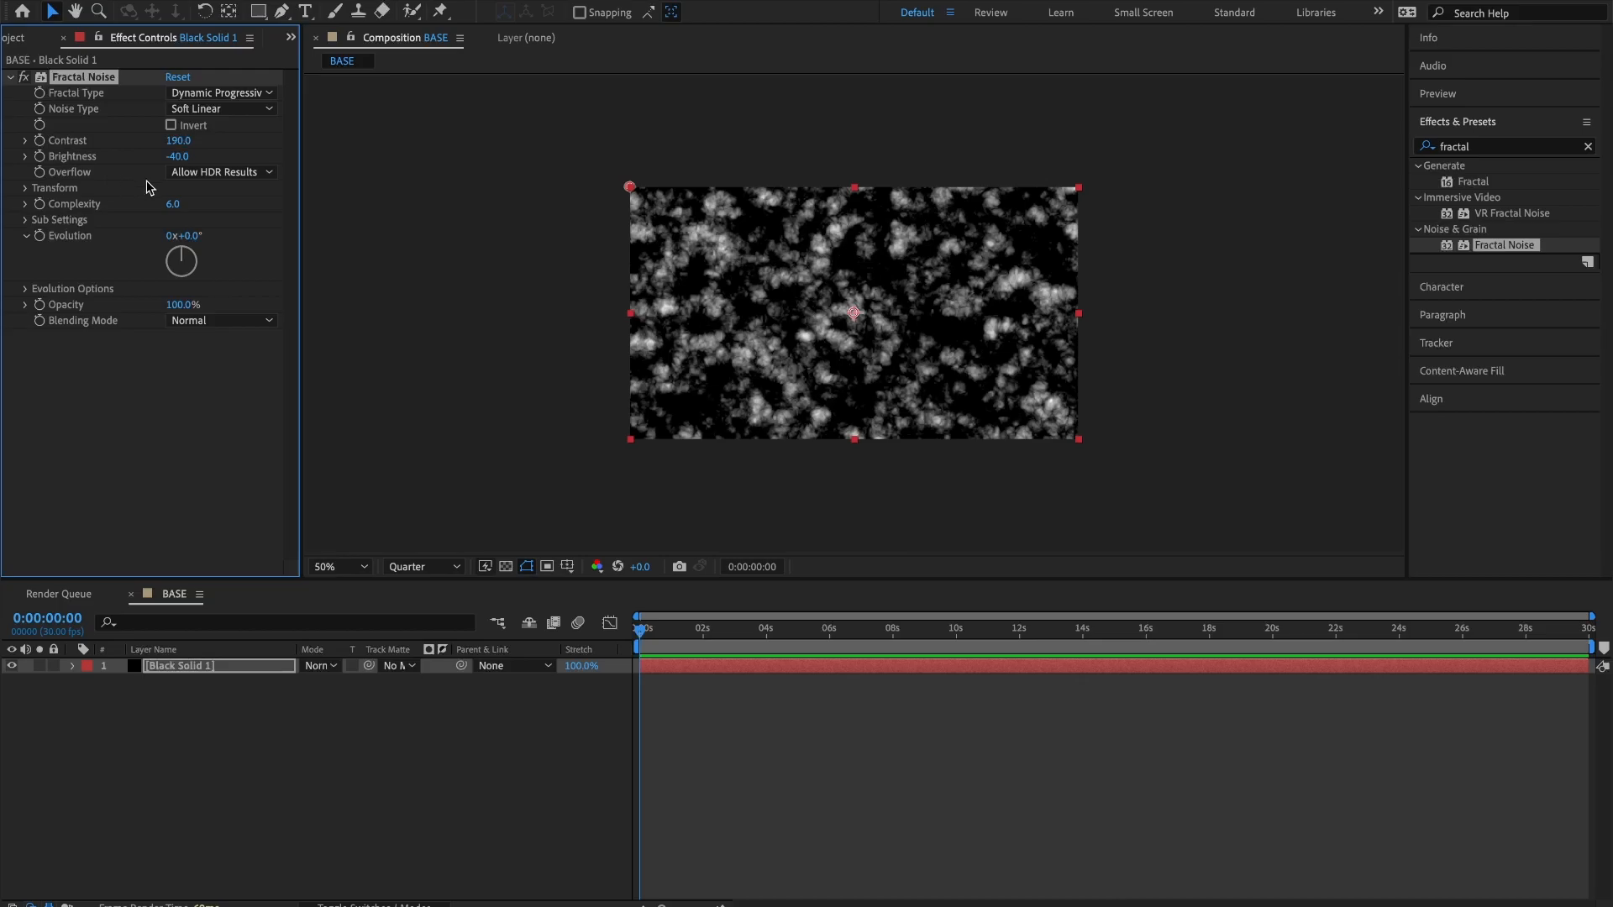
Set the Fractal Noise overflow to Wrap Back.
click(257, 172)
click(232, 174)
click(233, 173)
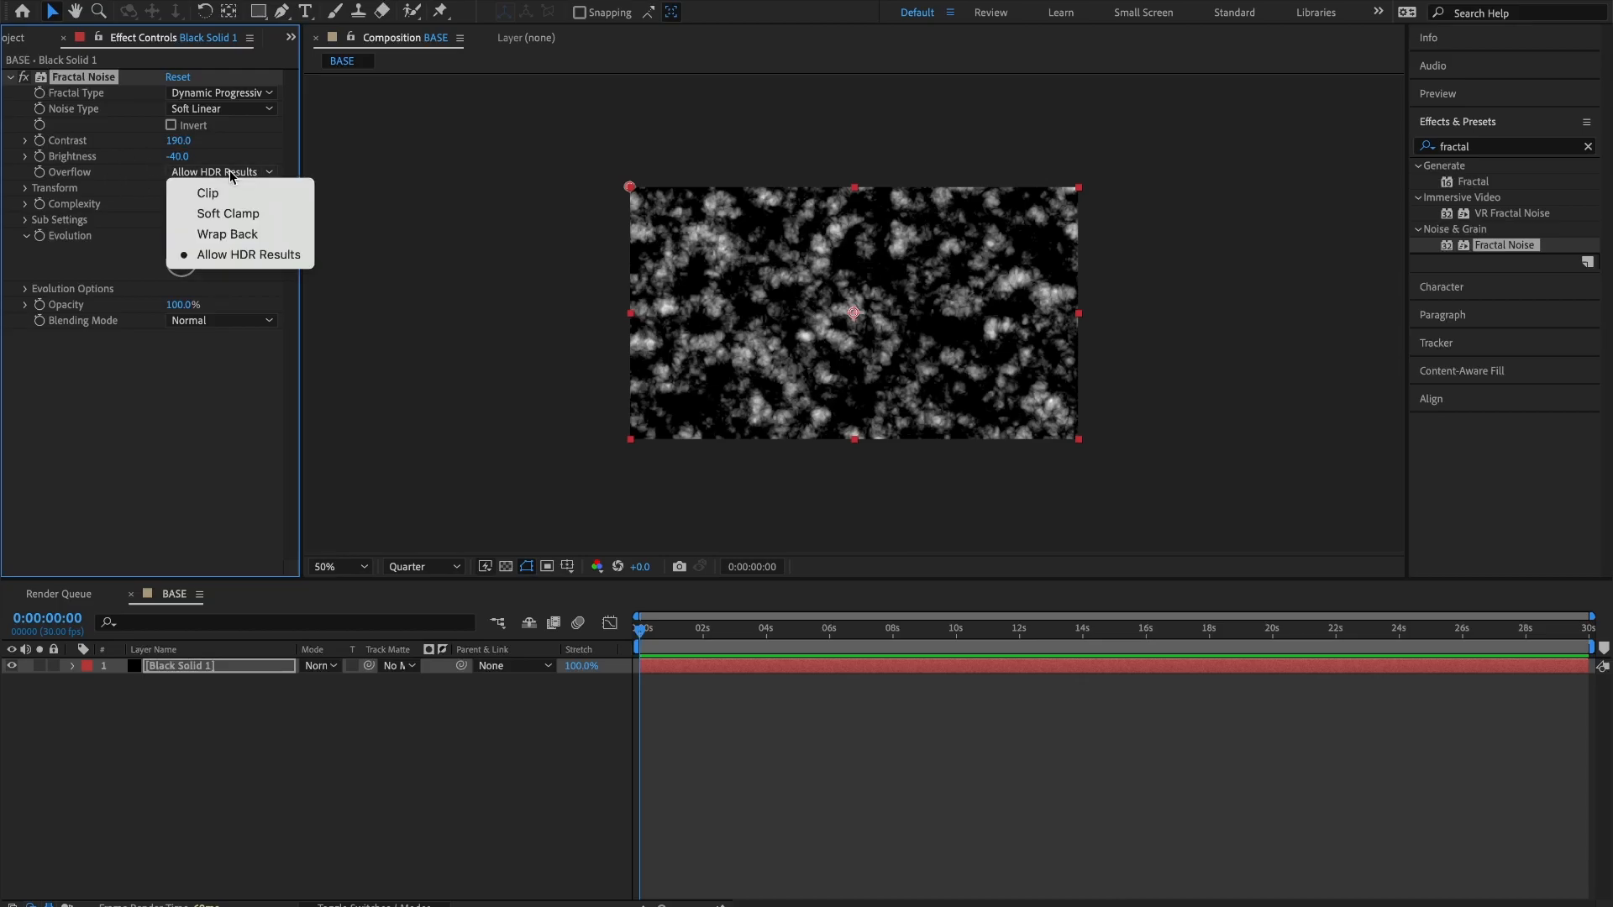
click(233, 237)
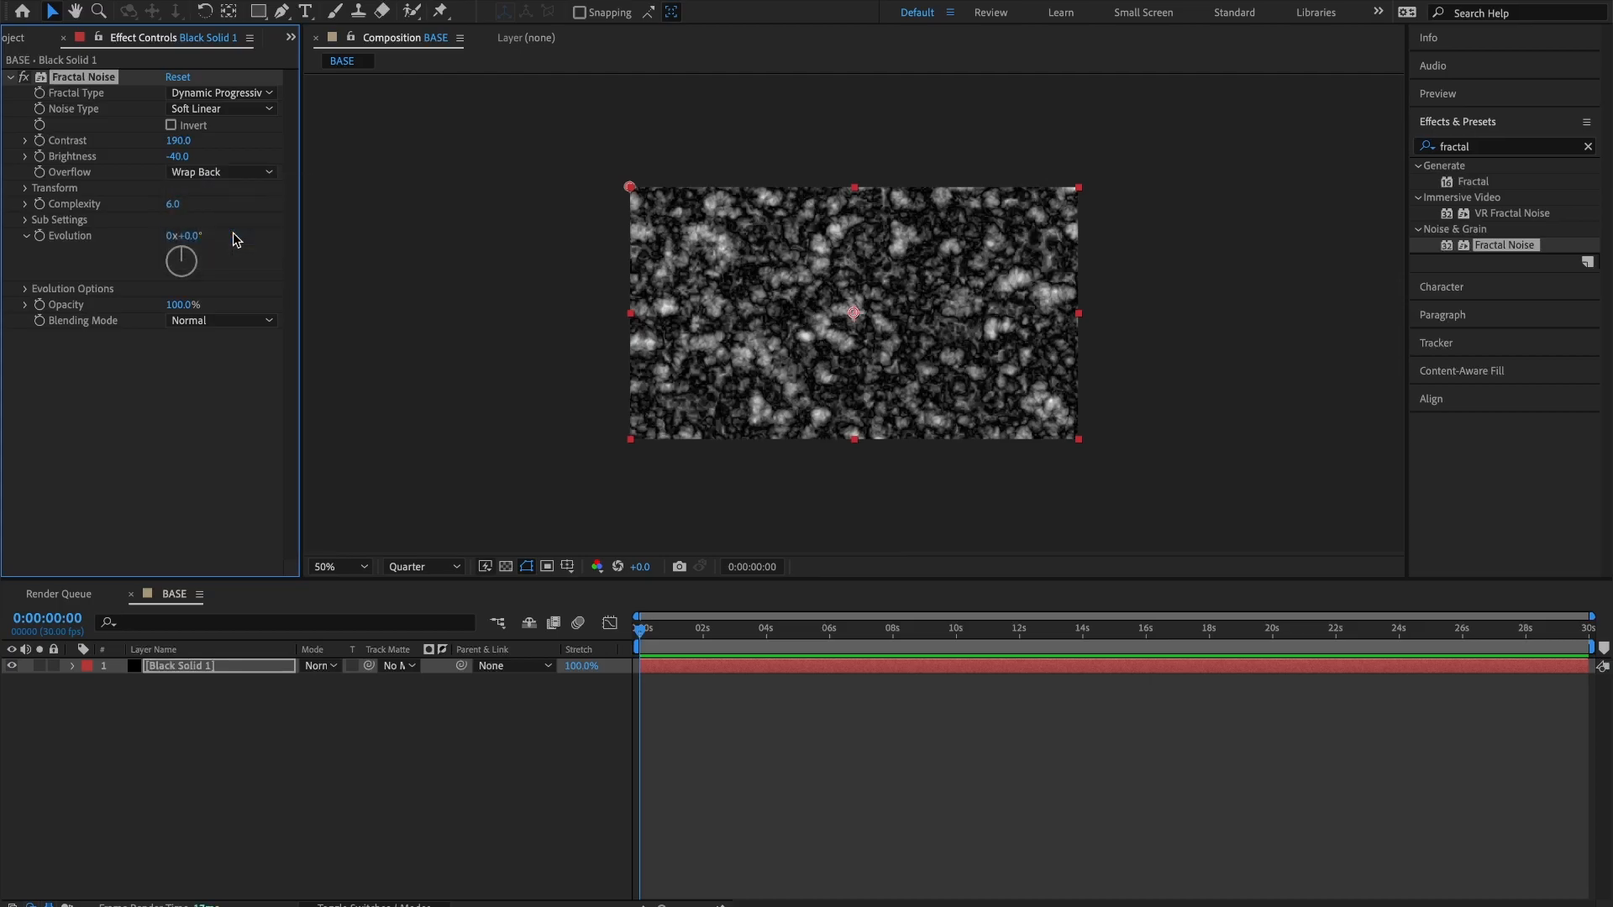
Keyframe the noise's transform rotation from 0° at the first frame to -90° at the last frame, 0:00:29:29.
click(26, 190)
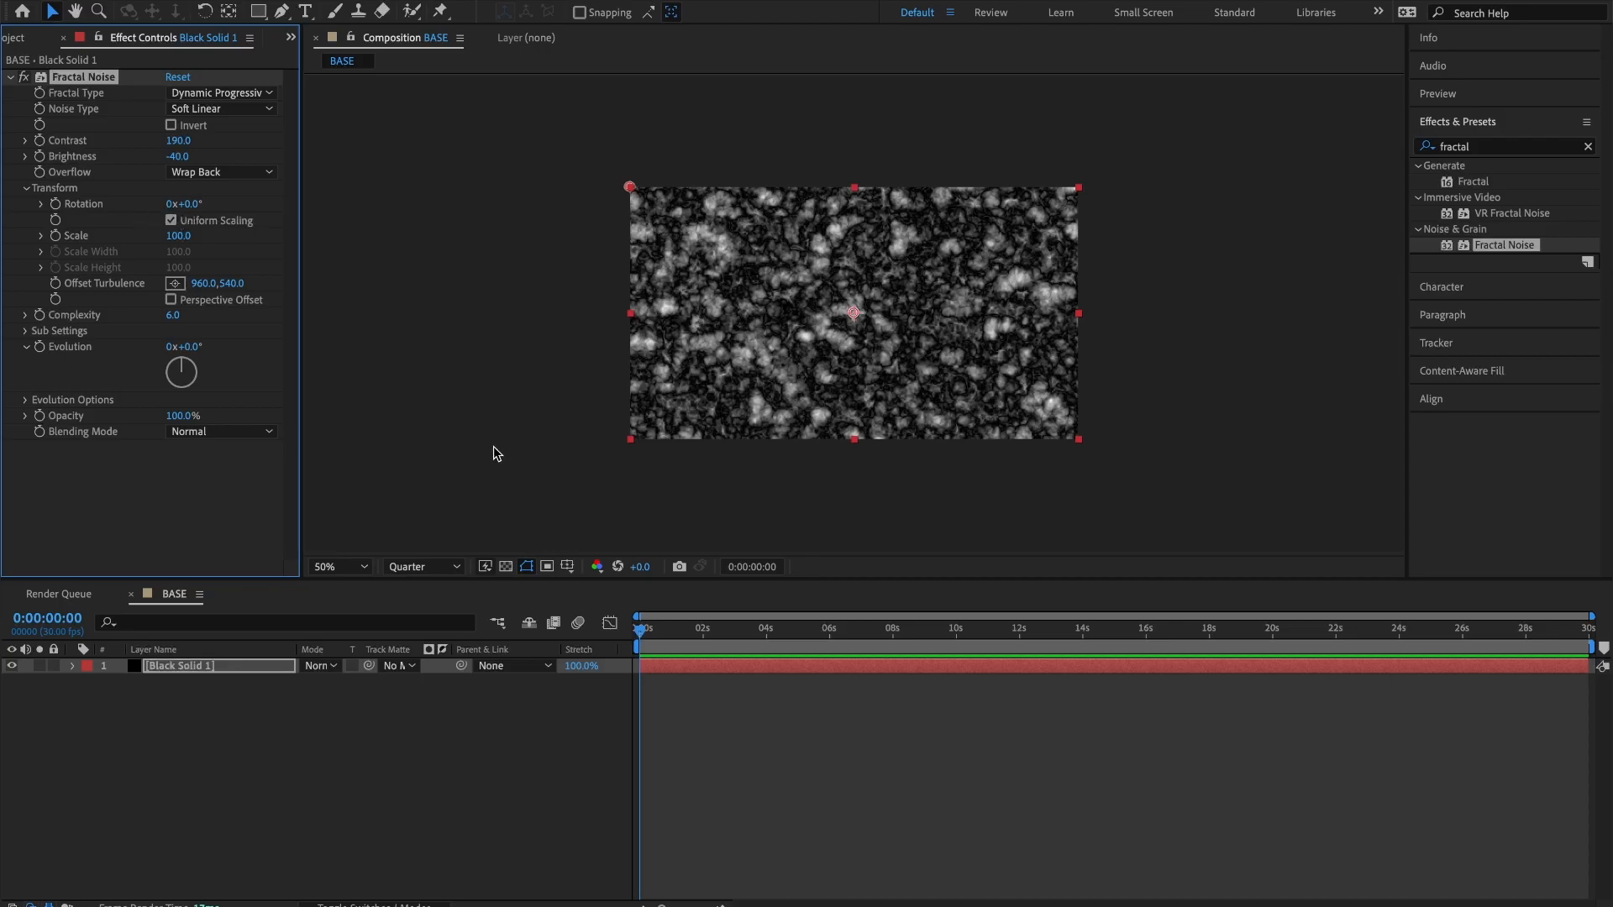
mouse_move(640, 632)
mouse_down()
mouse_move(660, 638)
mouse_move(638, 636)
mouse_up()
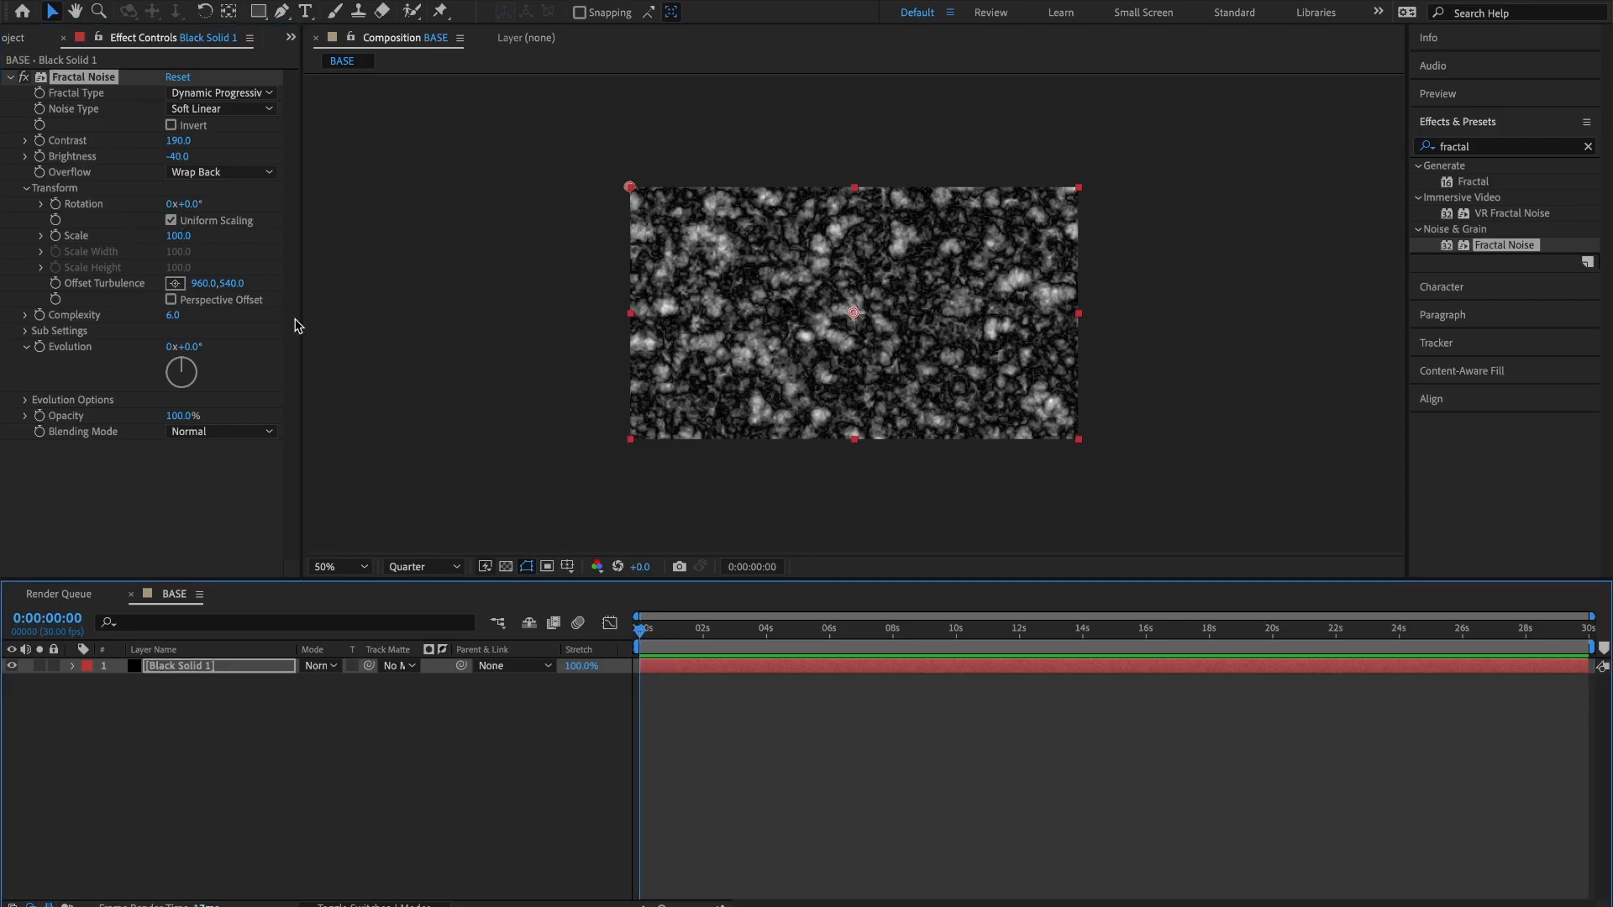
click(54, 204)
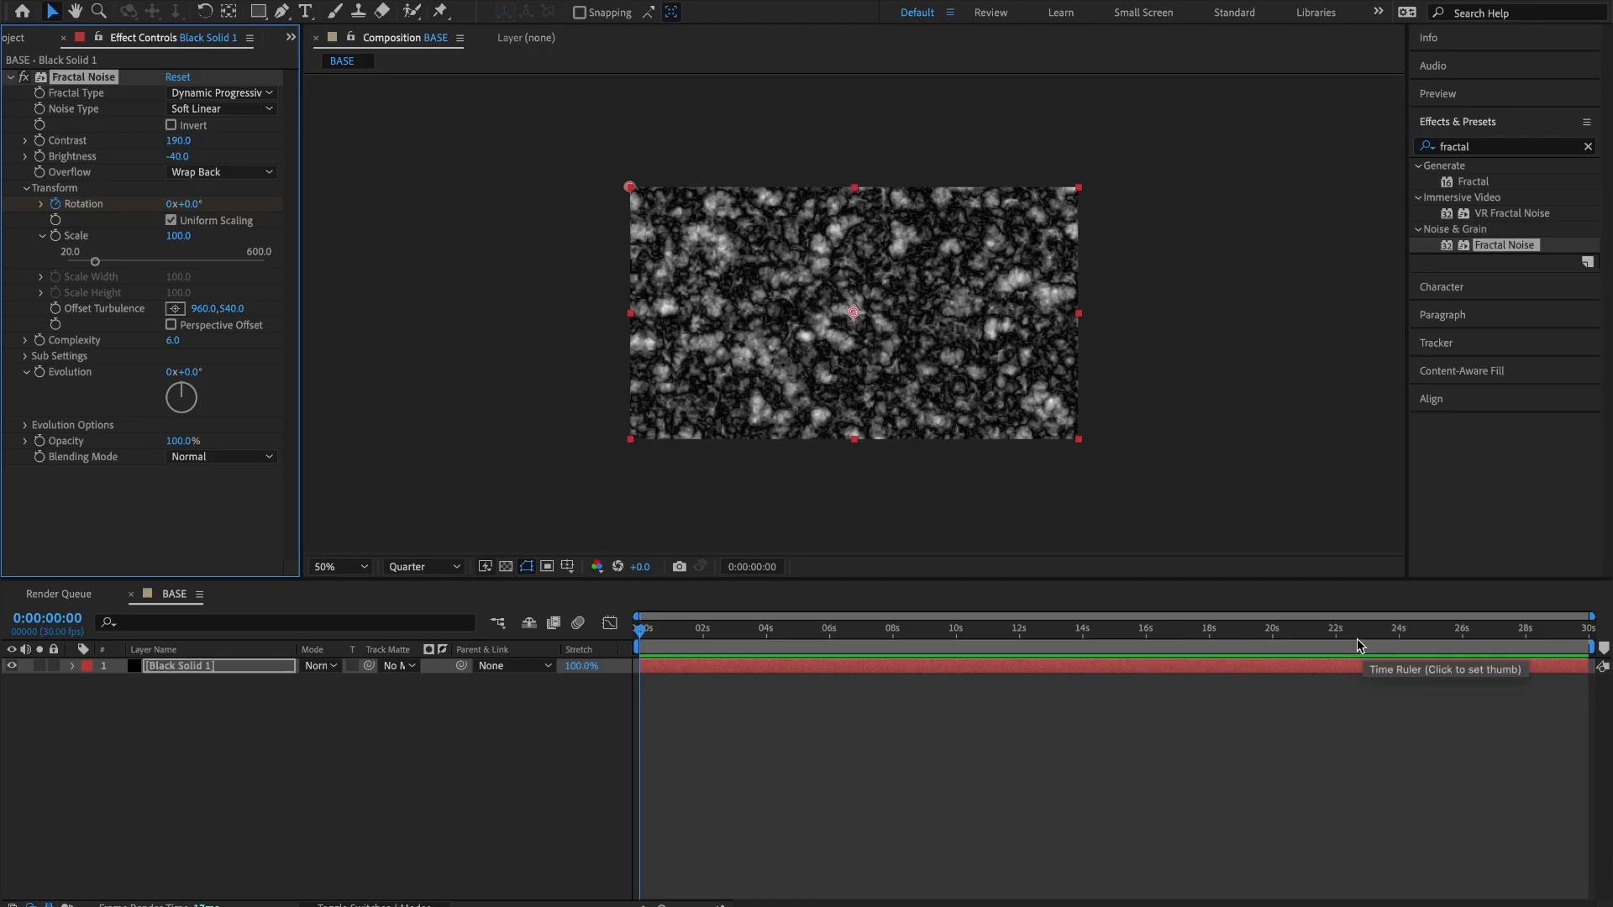
drag(1048, 626, 1588, 627)
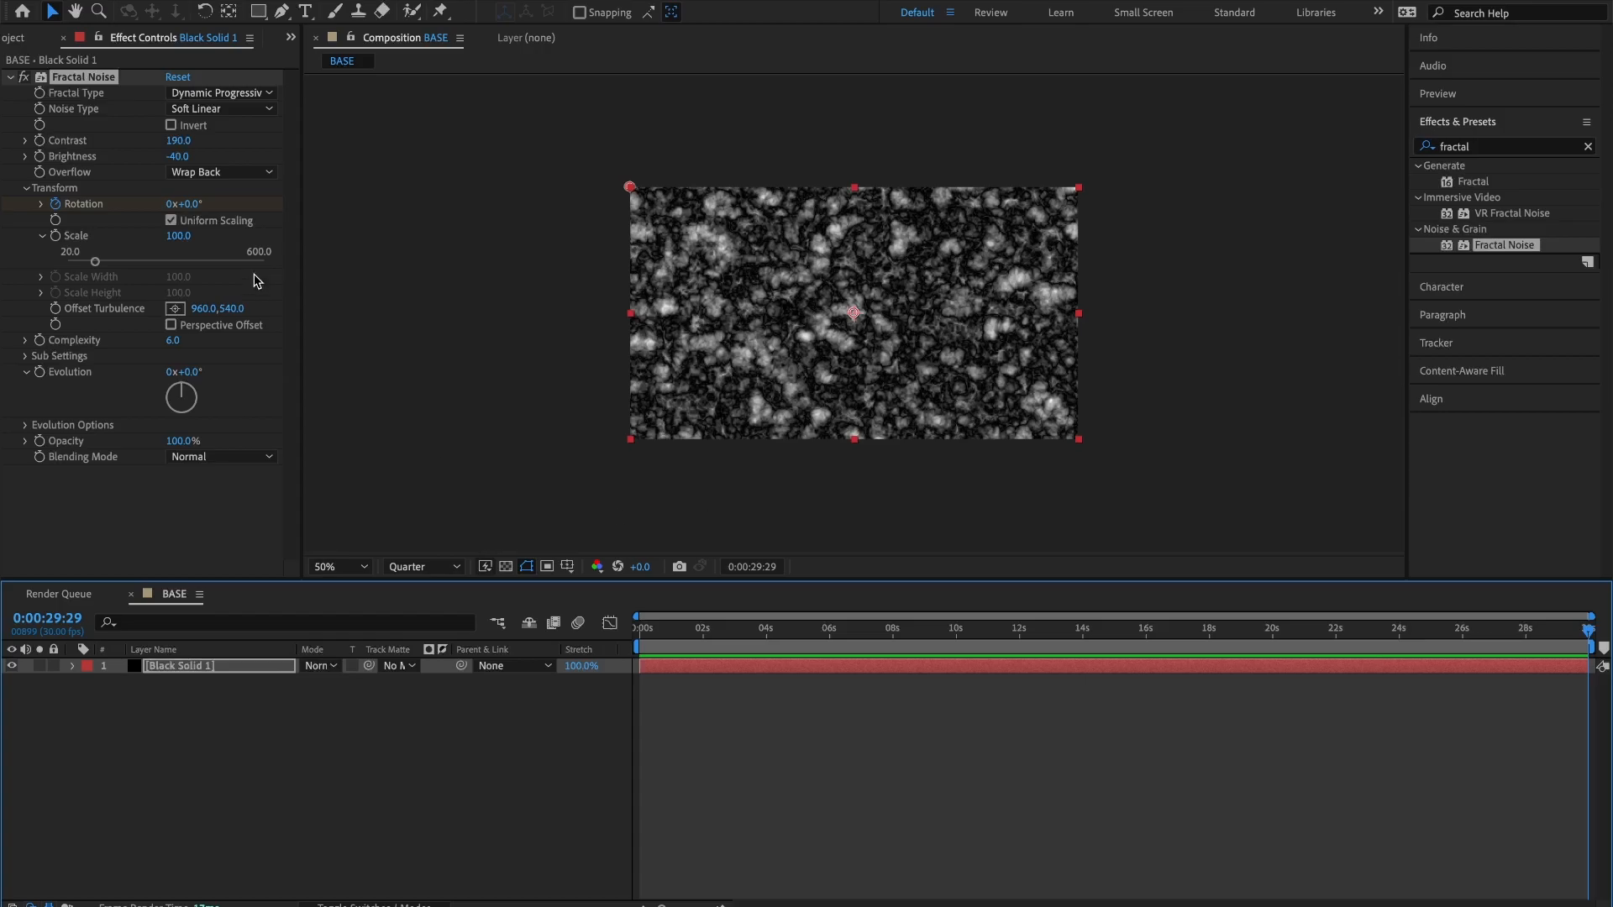
click(192, 205)
text(-90)
key(Return)
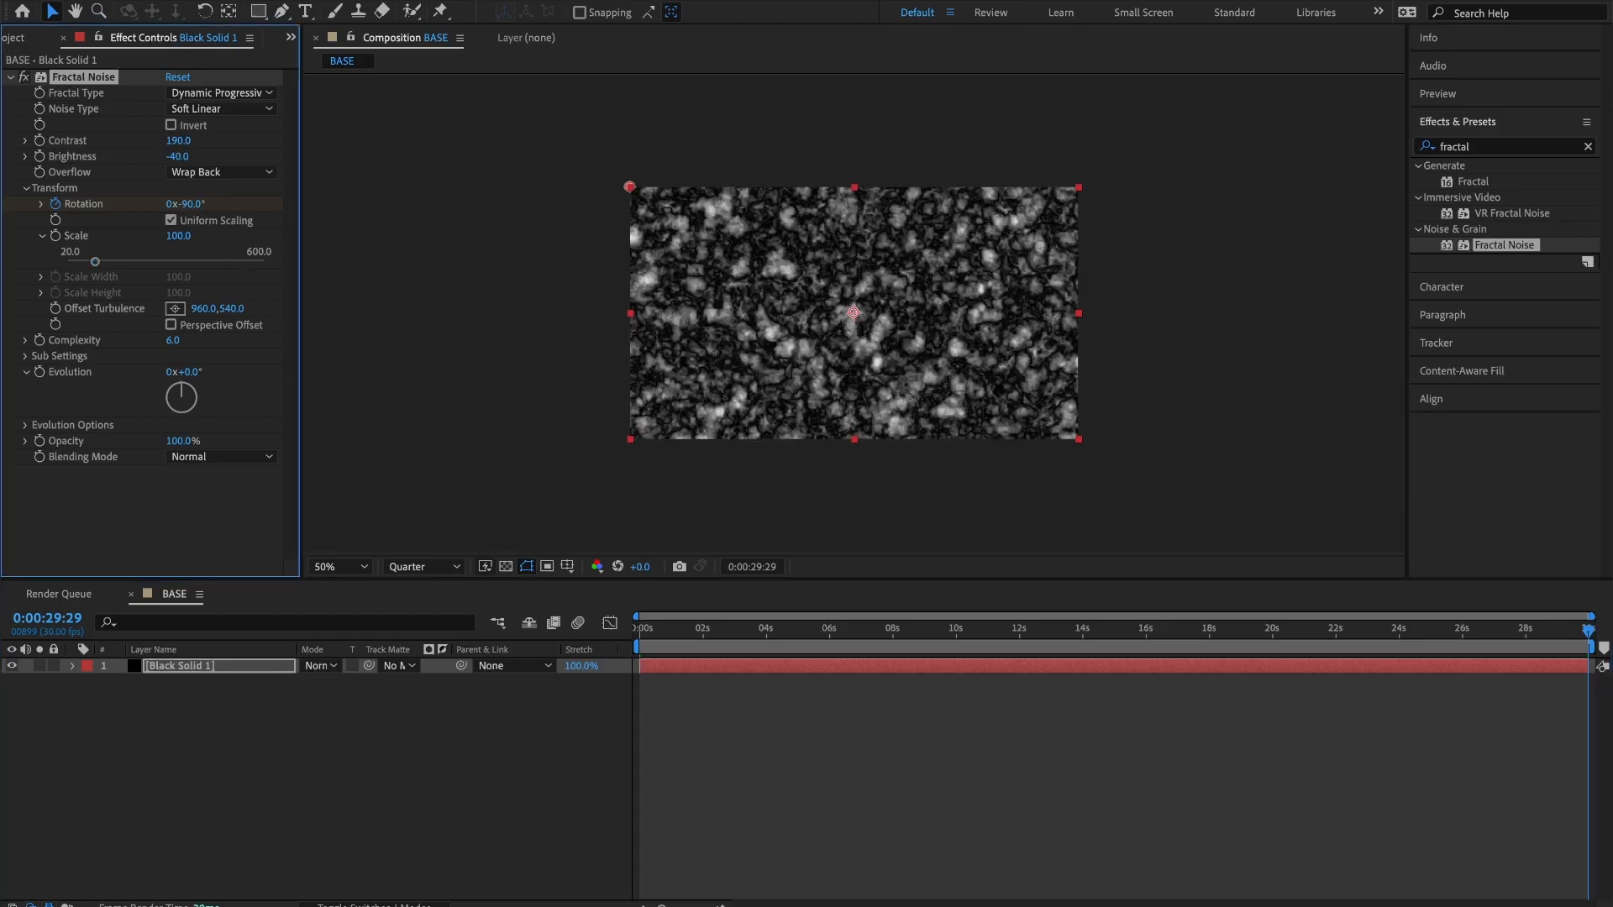
Return to the first frame and set the noise scale to 600 and its complexity to 15.
drag(1577, 635, 615, 645)
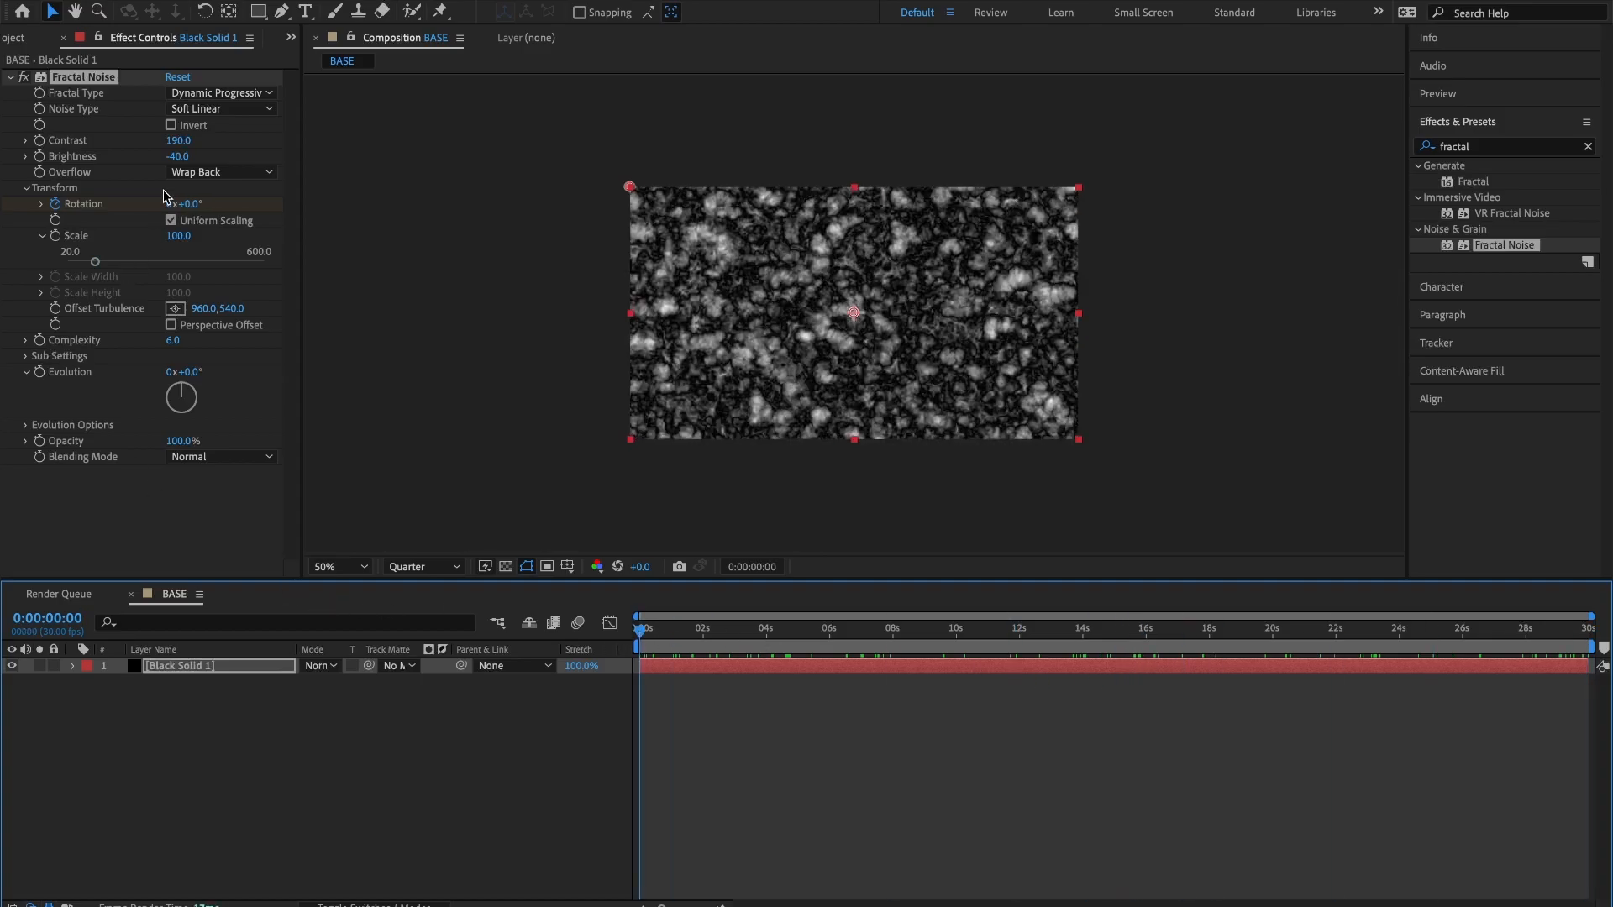
drag(635, 635, 586, 632)
click(175, 236)
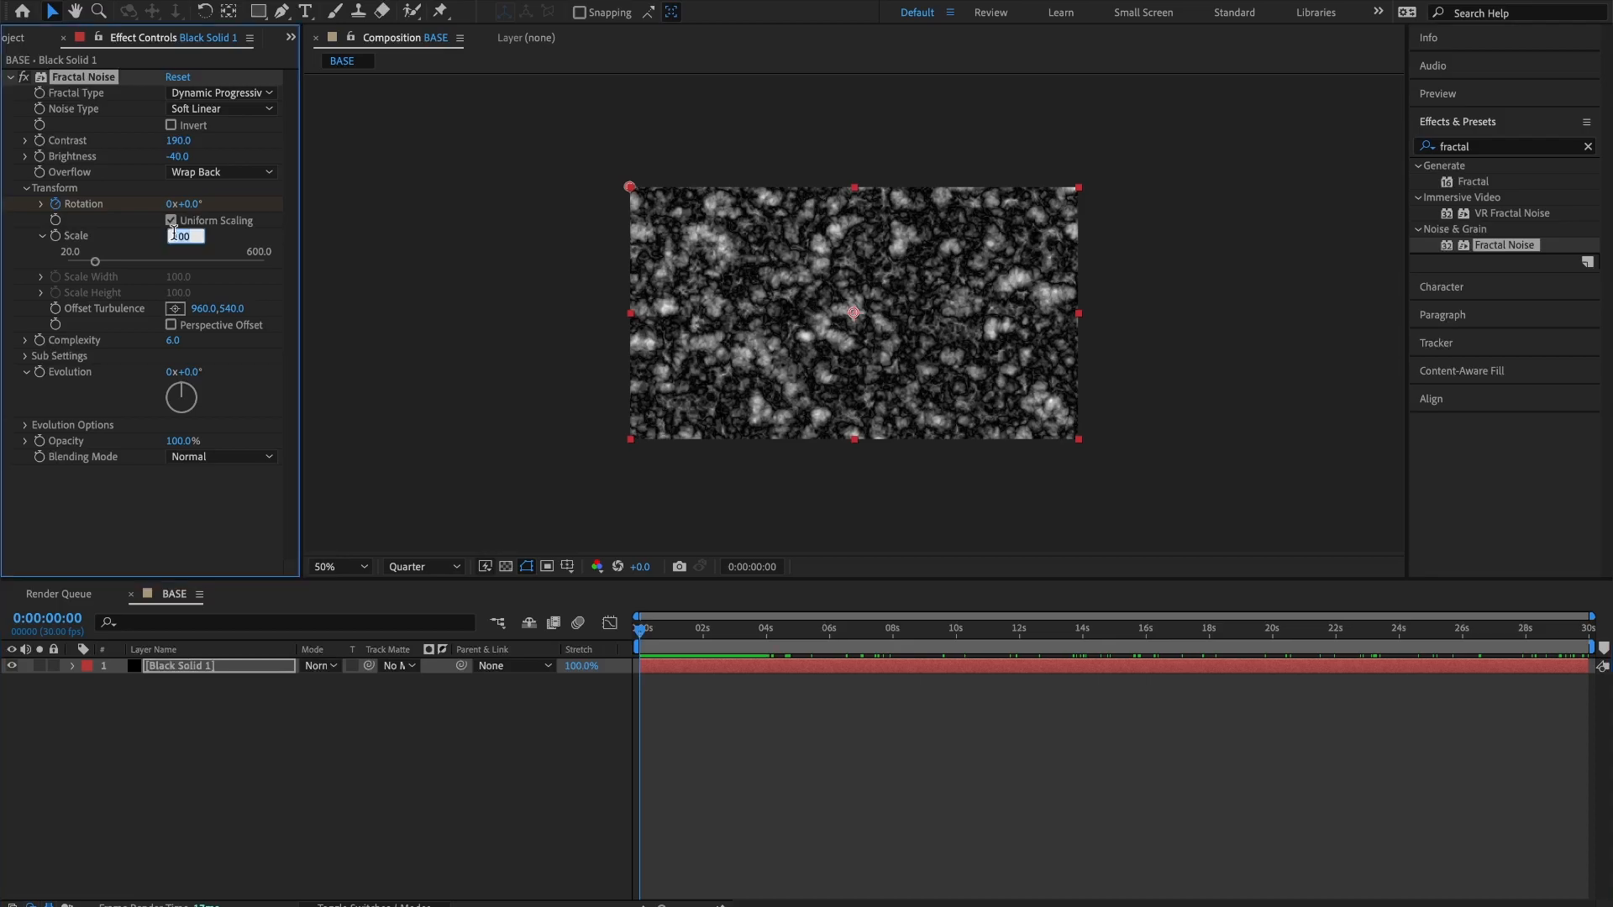
text(600)
key(Return)
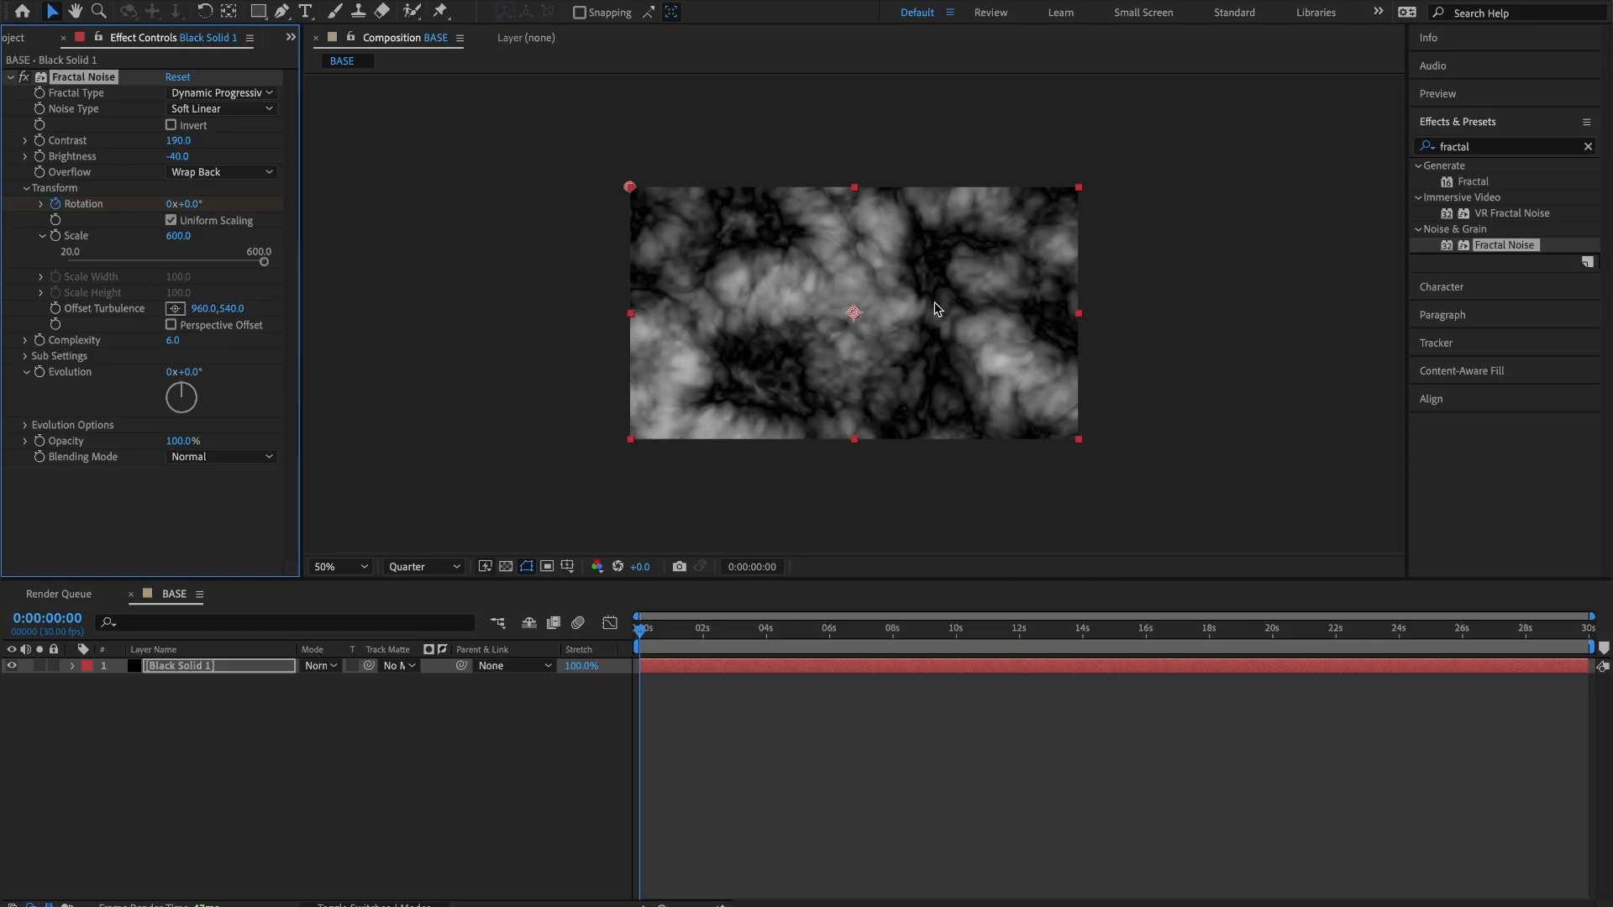
click(174, 341)
text(15)
key(Return)
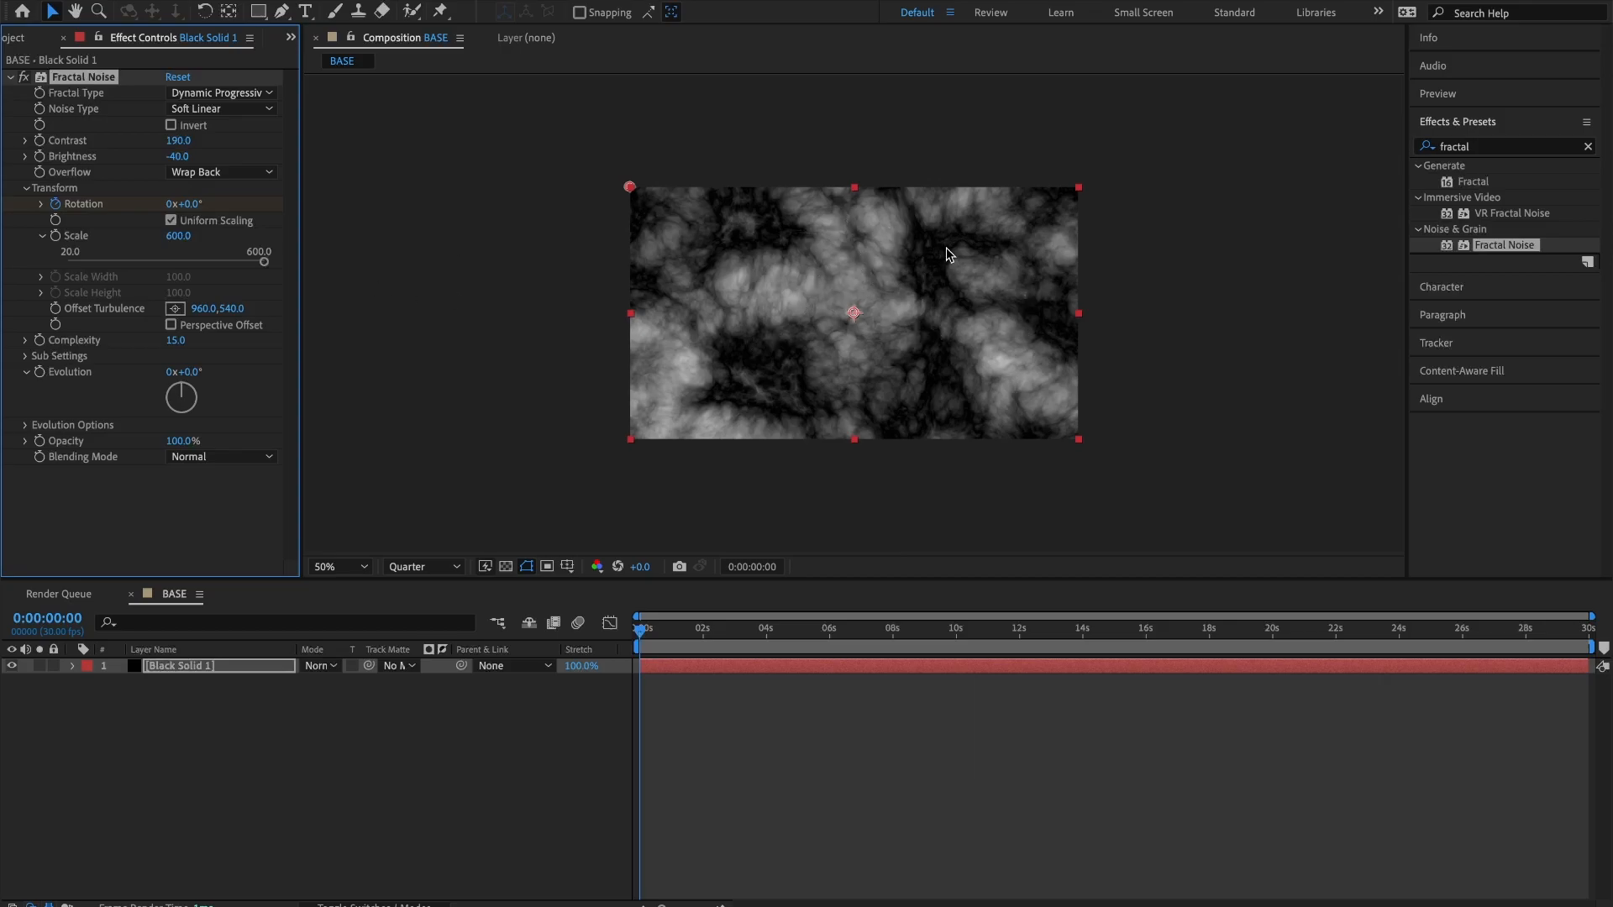
In the noise's sub settings, set Sub Influence to 90% and Sub Scaling to 85.
click(26, 187)
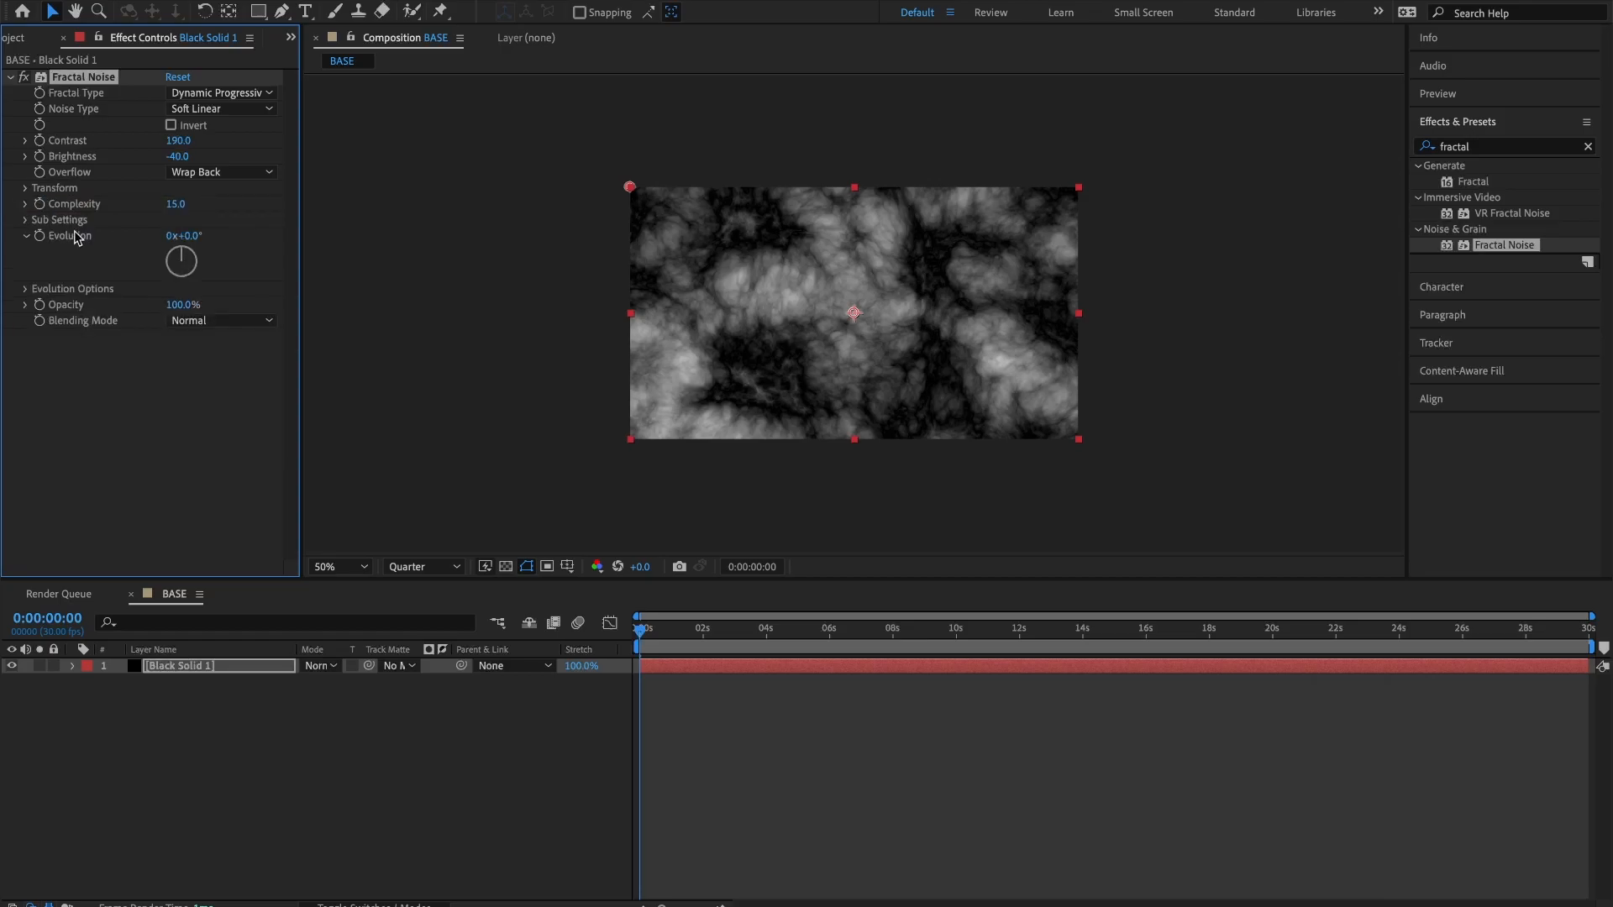
click(26, 221)
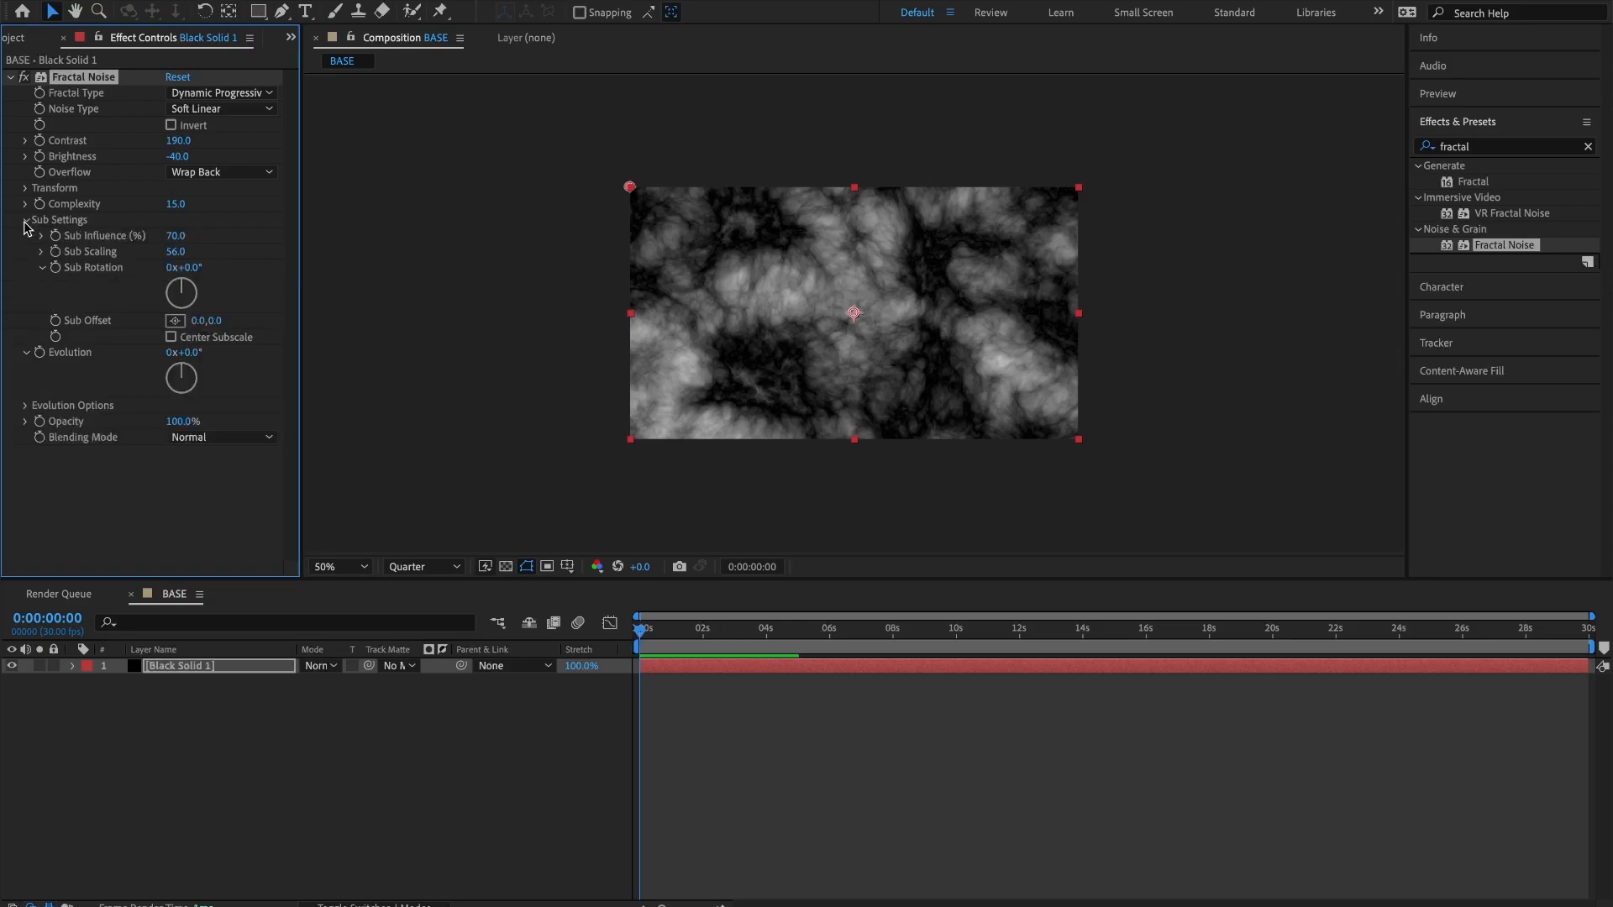
click(177, 237)
text(95)
key(Return)
click(177, 238)
text(90)
key(Return)
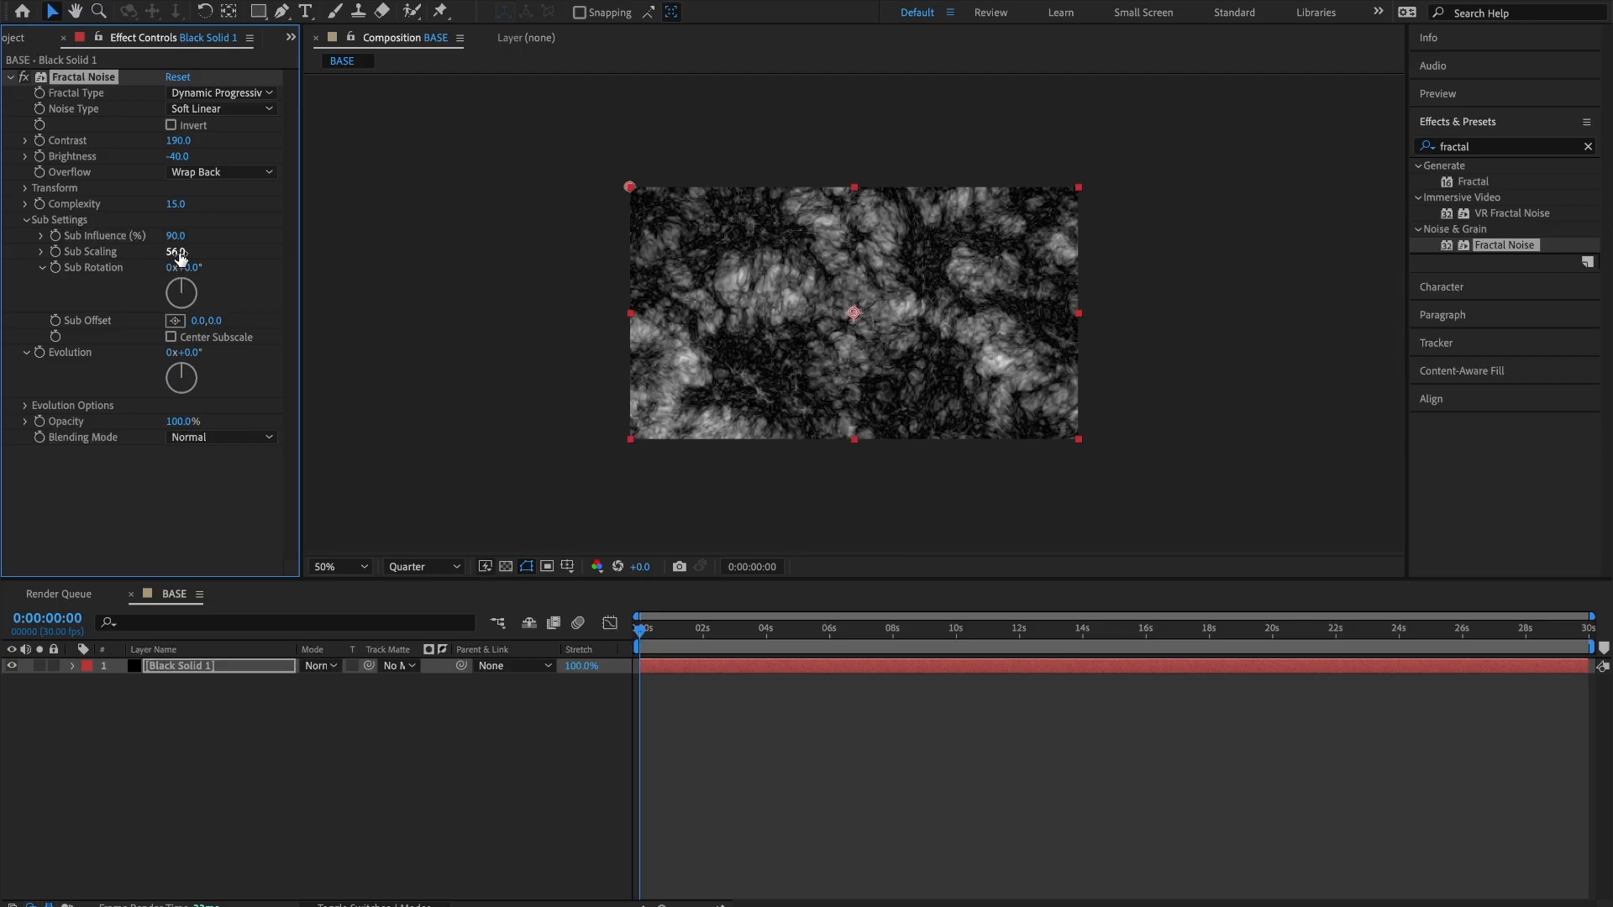
text(85)
key(Return)
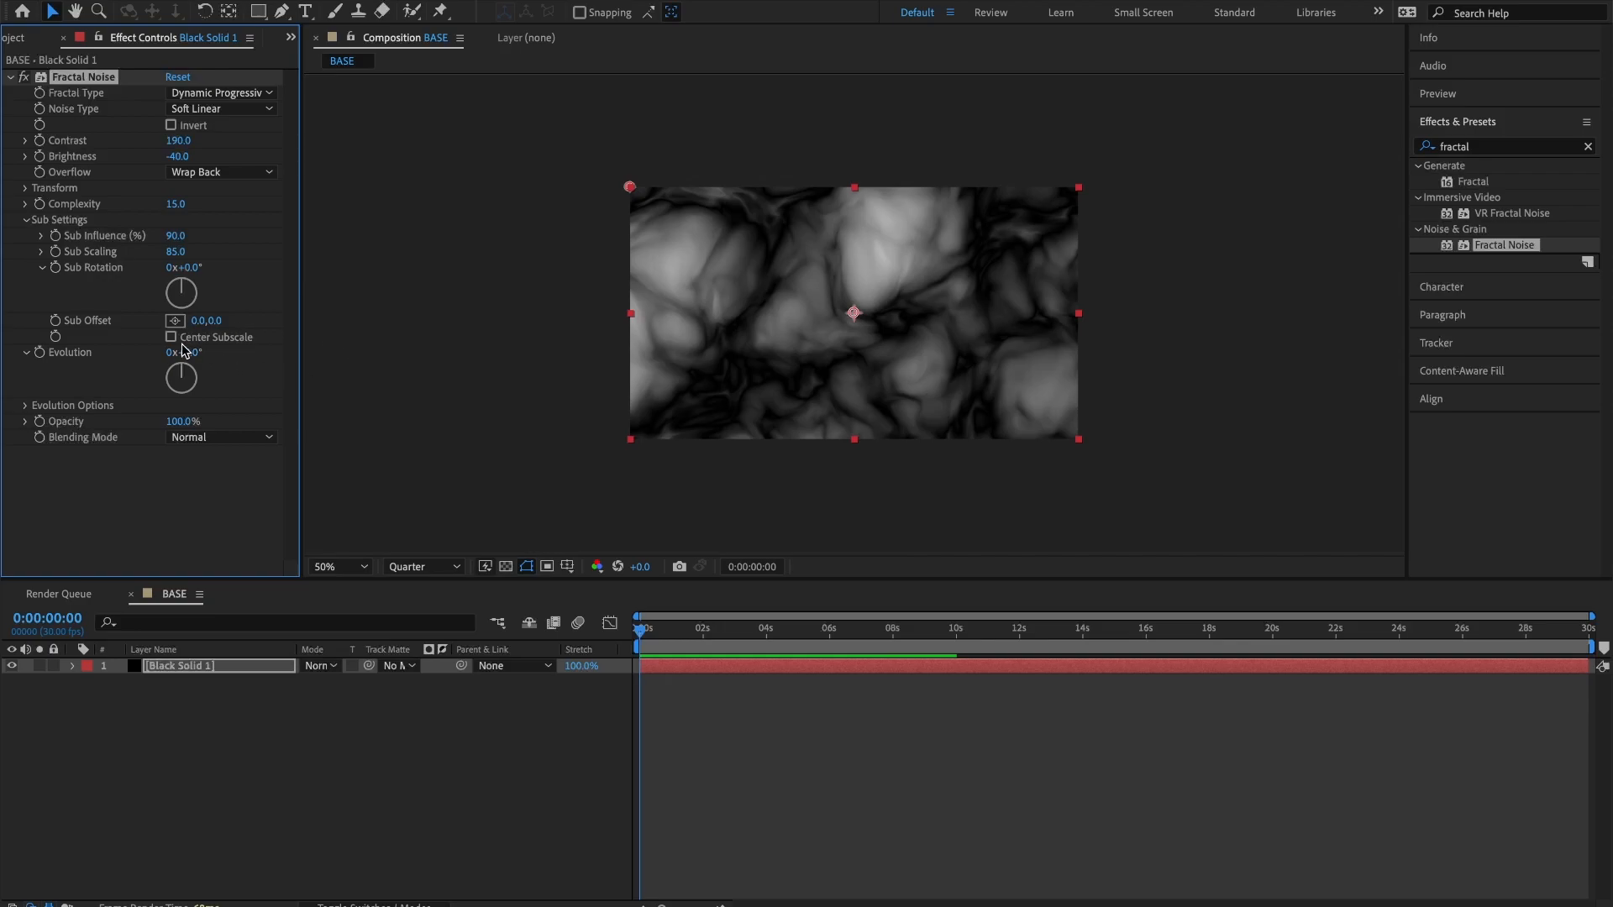
Keyframe the noise's Sub Offset from 0,0 at the first frame to 1080,0 at the last frame, 0:00:29:29.
click(56, 320)
drag(682, 652, 1489, 648)
drag(1610, 741, 1608, 795)
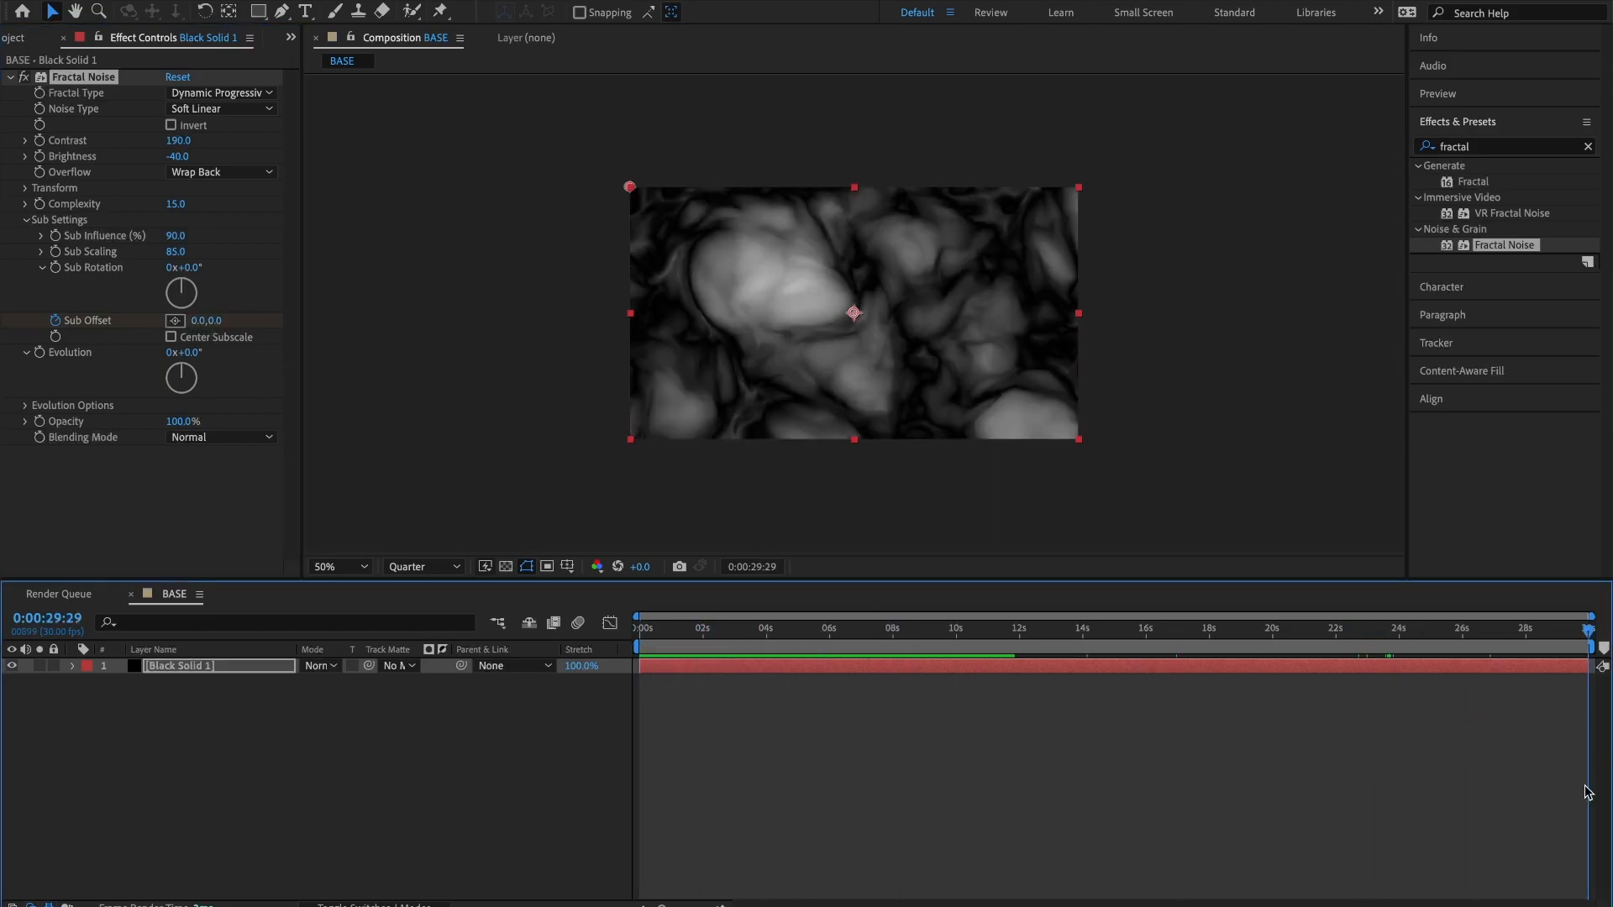
click(196, 321)
text(1080)
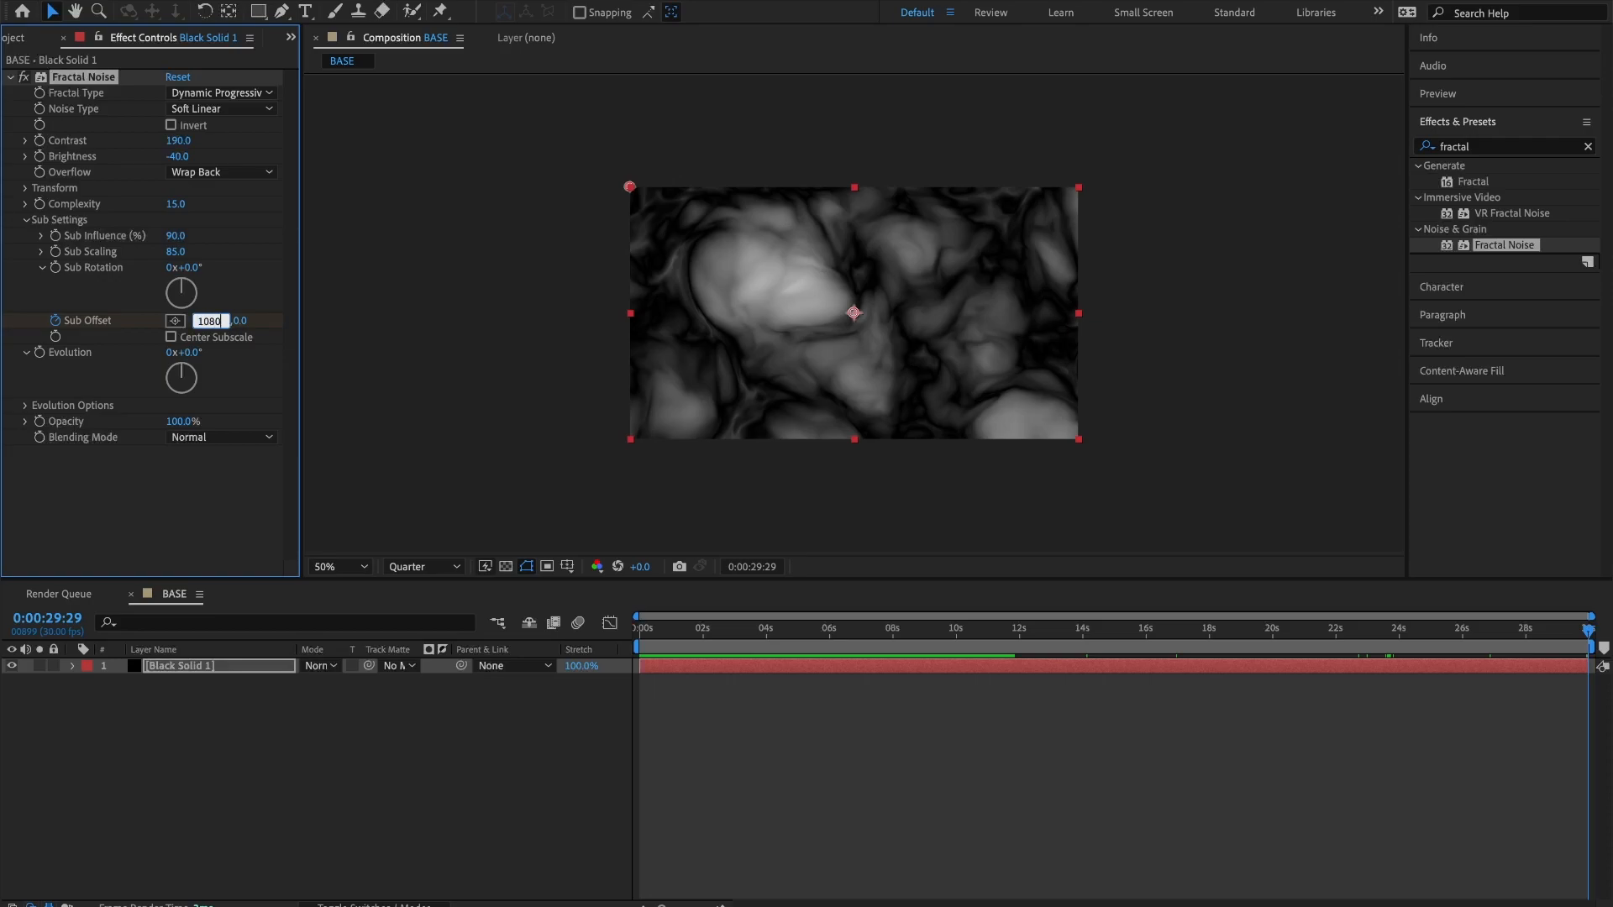
key(Return)
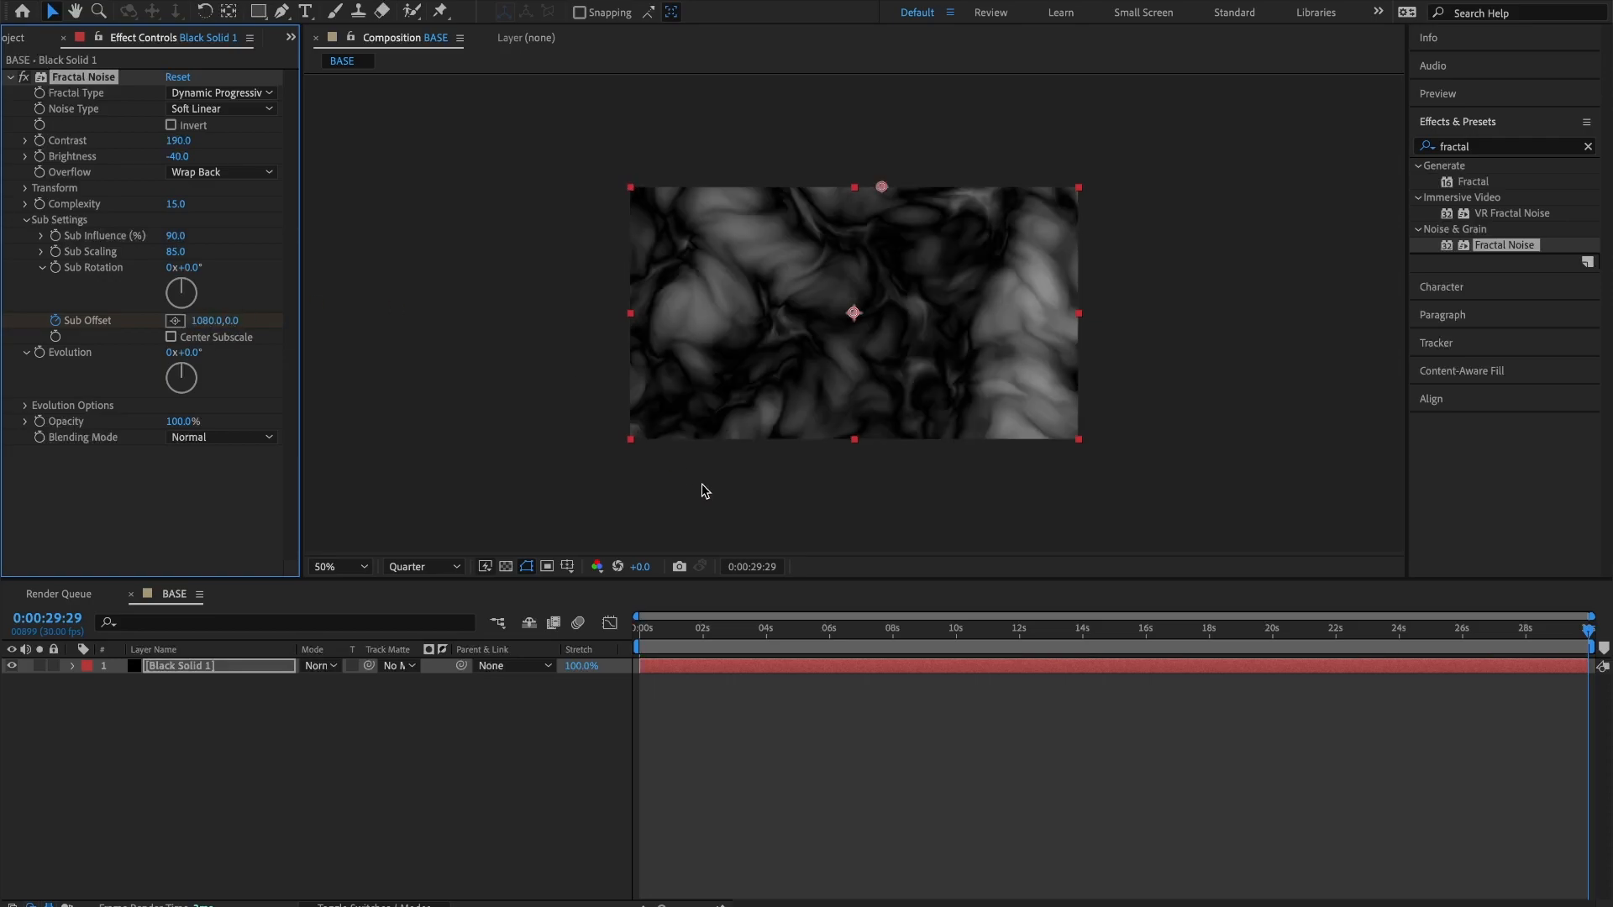
Return to the first frame and enable Cycle Evolution in the noise's evolution options.
drag(1588, 628, 580, 628)
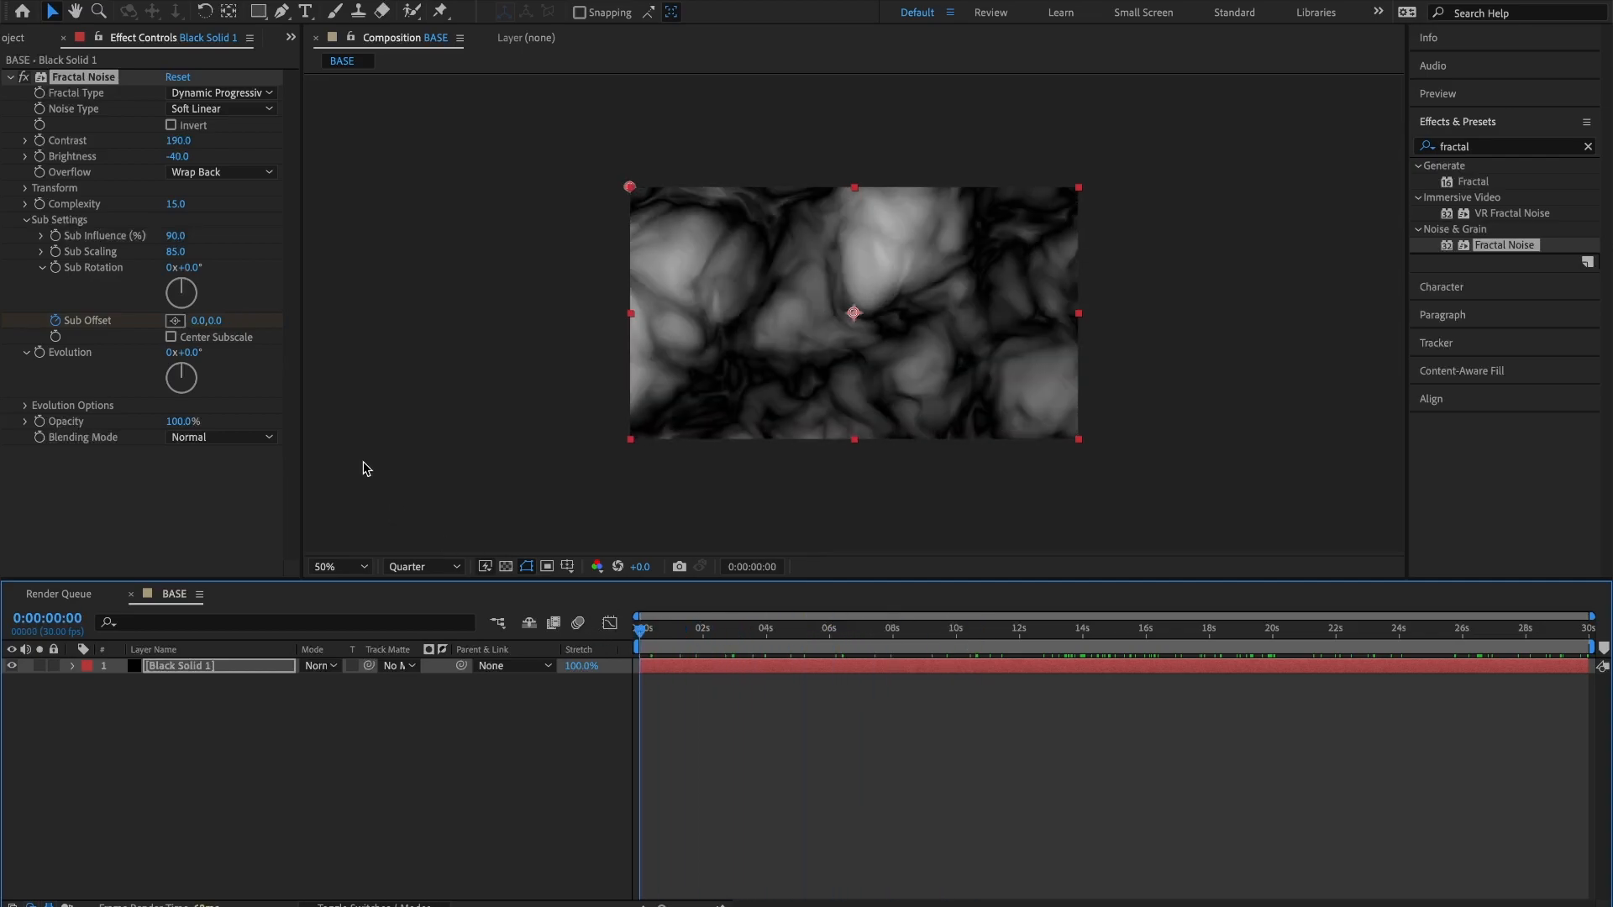
click(26, 221)
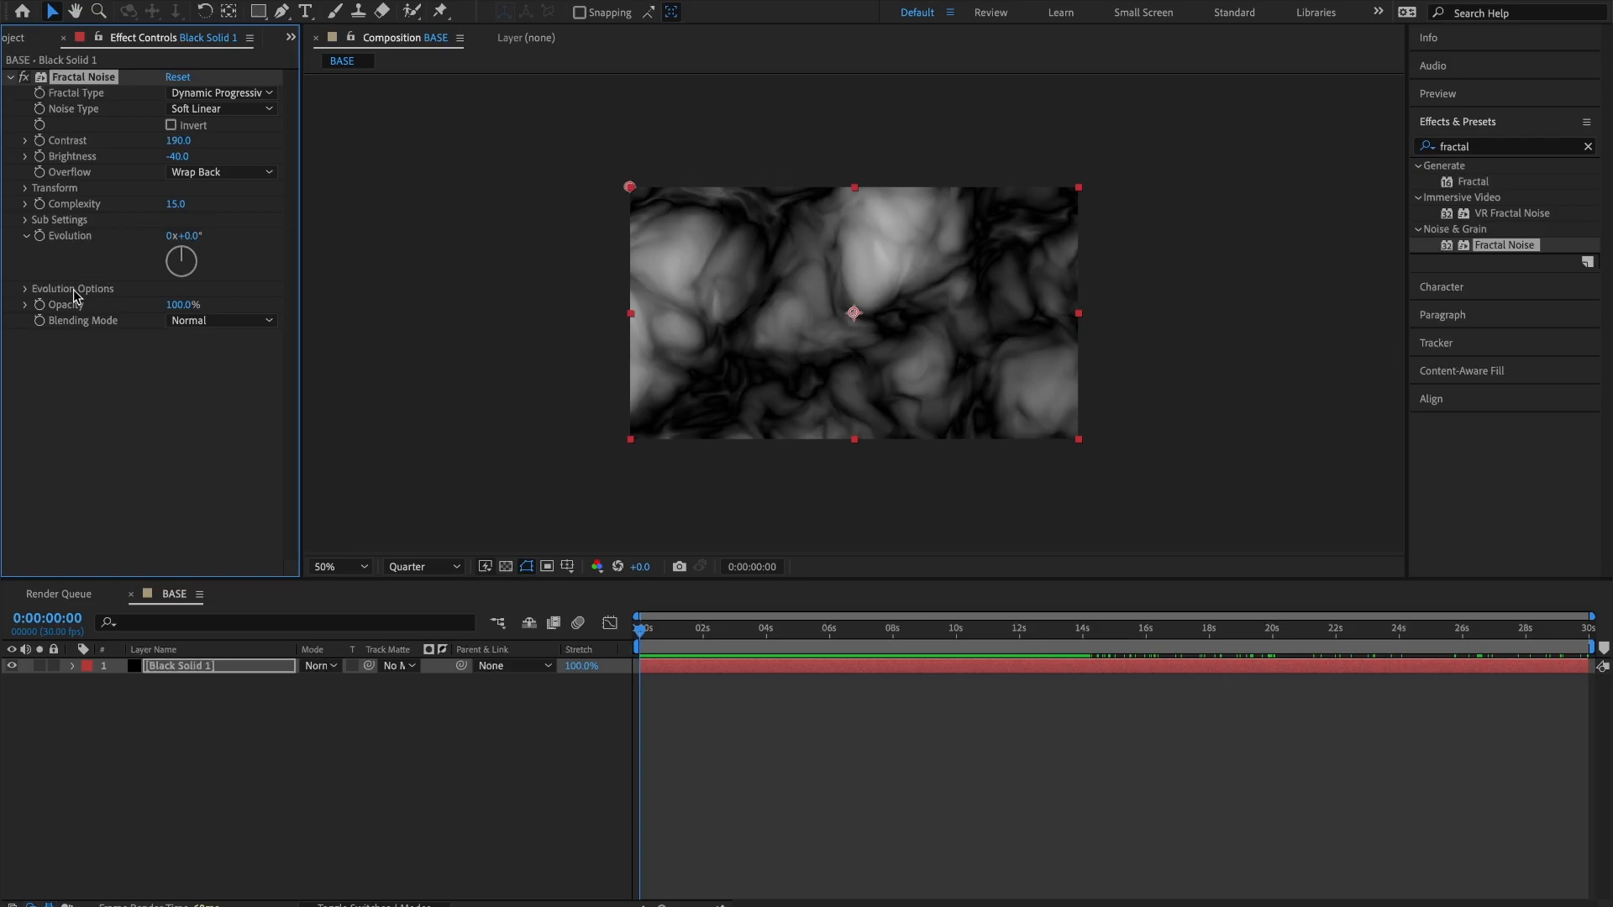
click(25, 289)
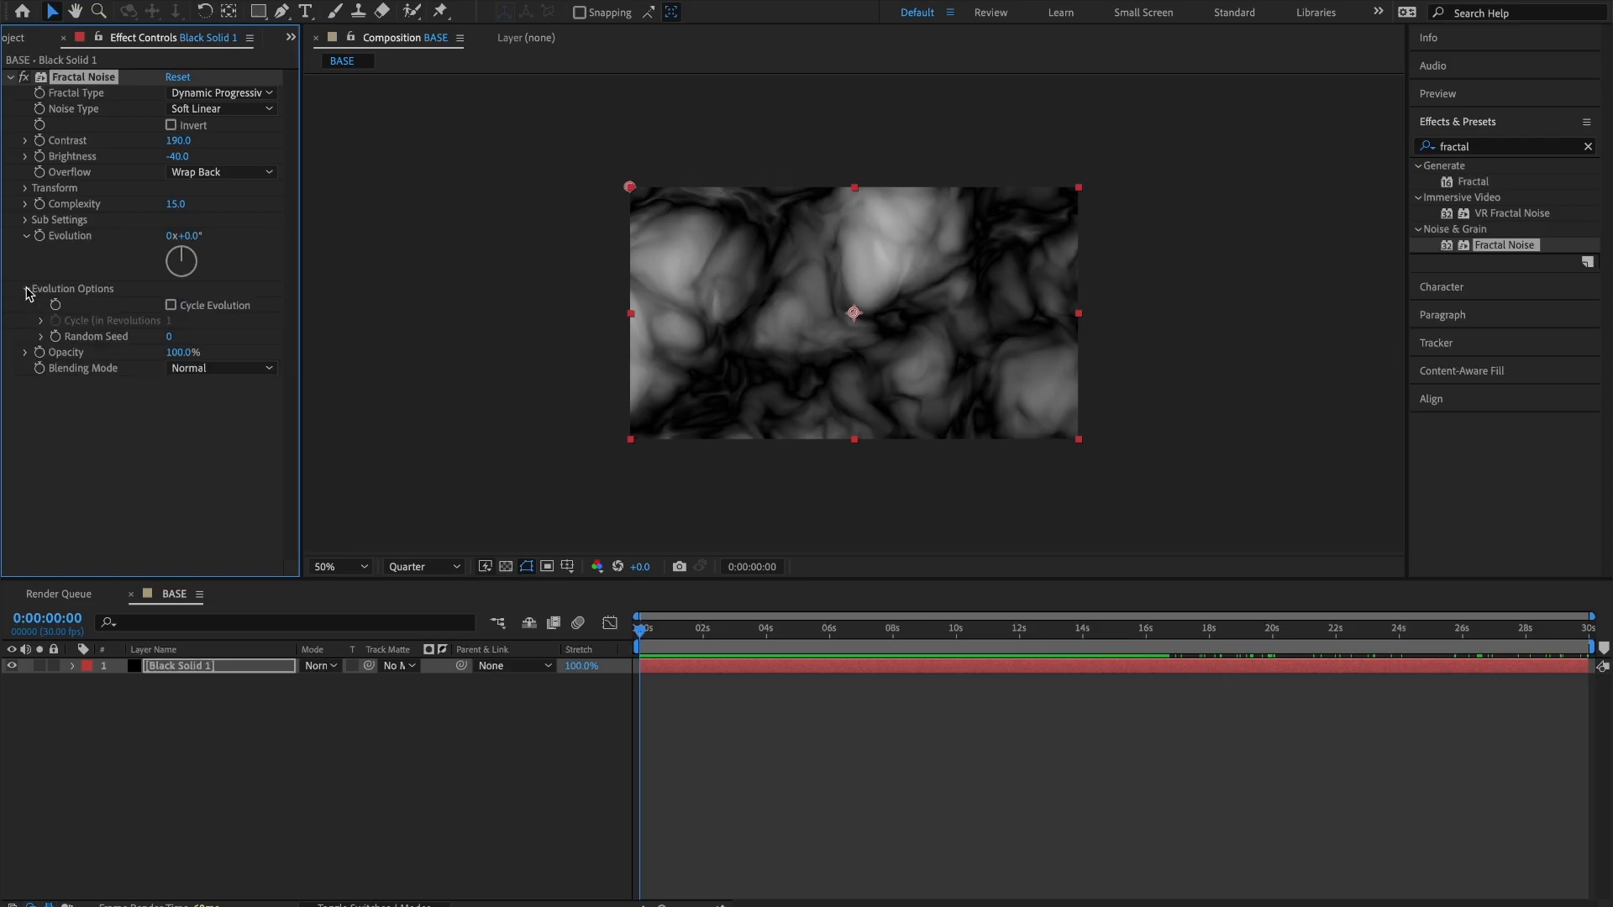
click(171, 306)
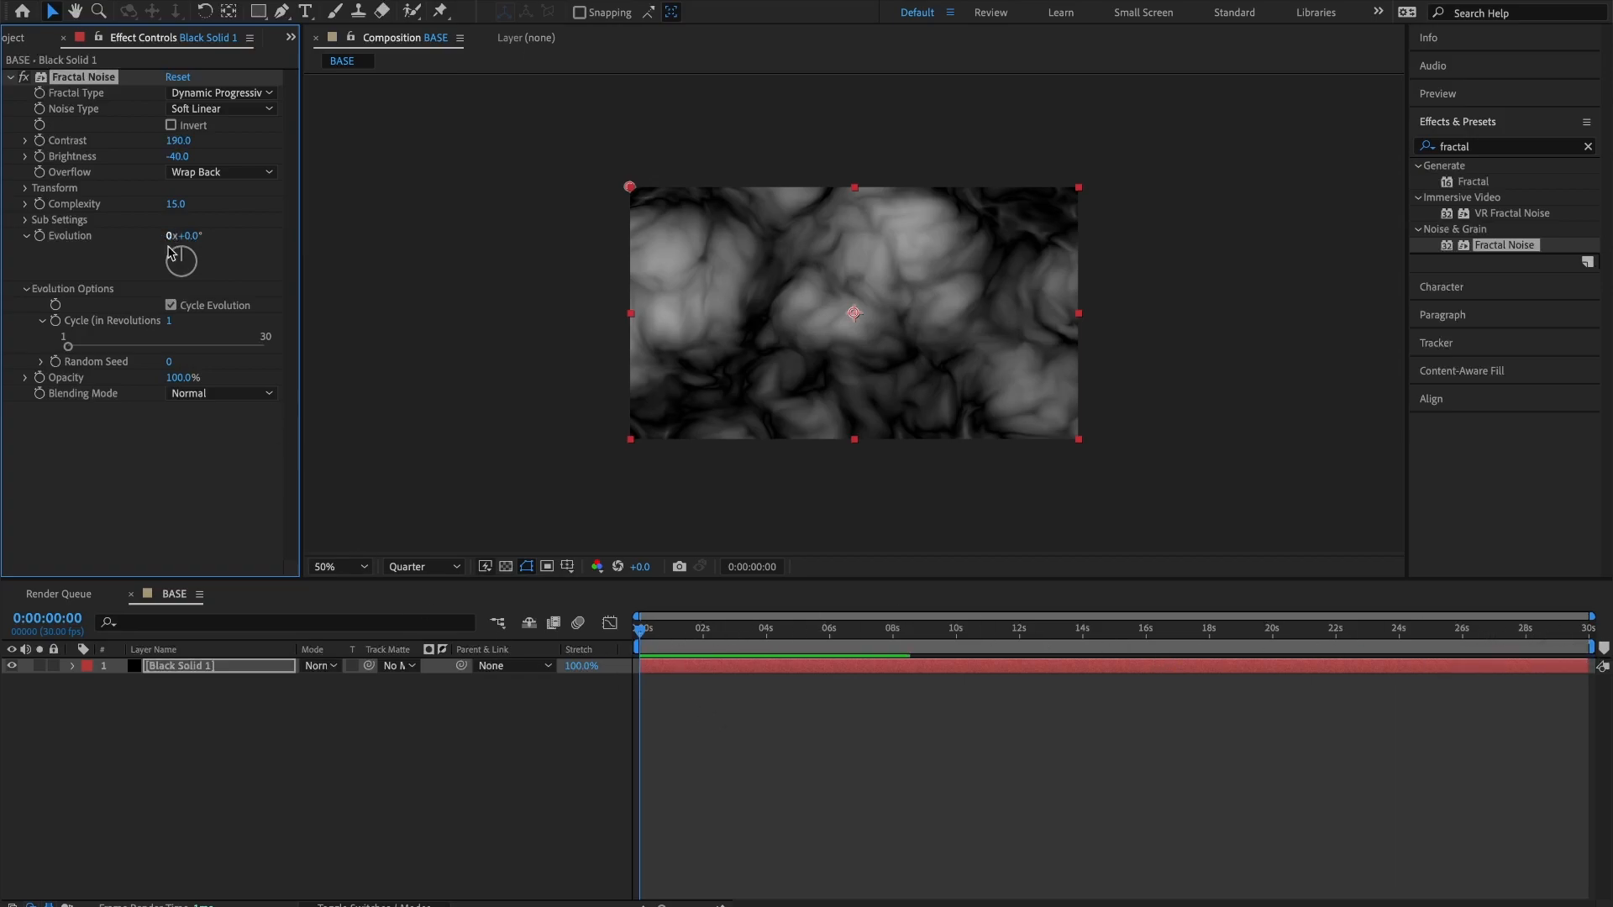
Keyframe the noise's Evolution from 0 revolutions at the first frame to 3 revolutions at the last frame, 0:00:29:29.
drag(647, 637, 578, 636)
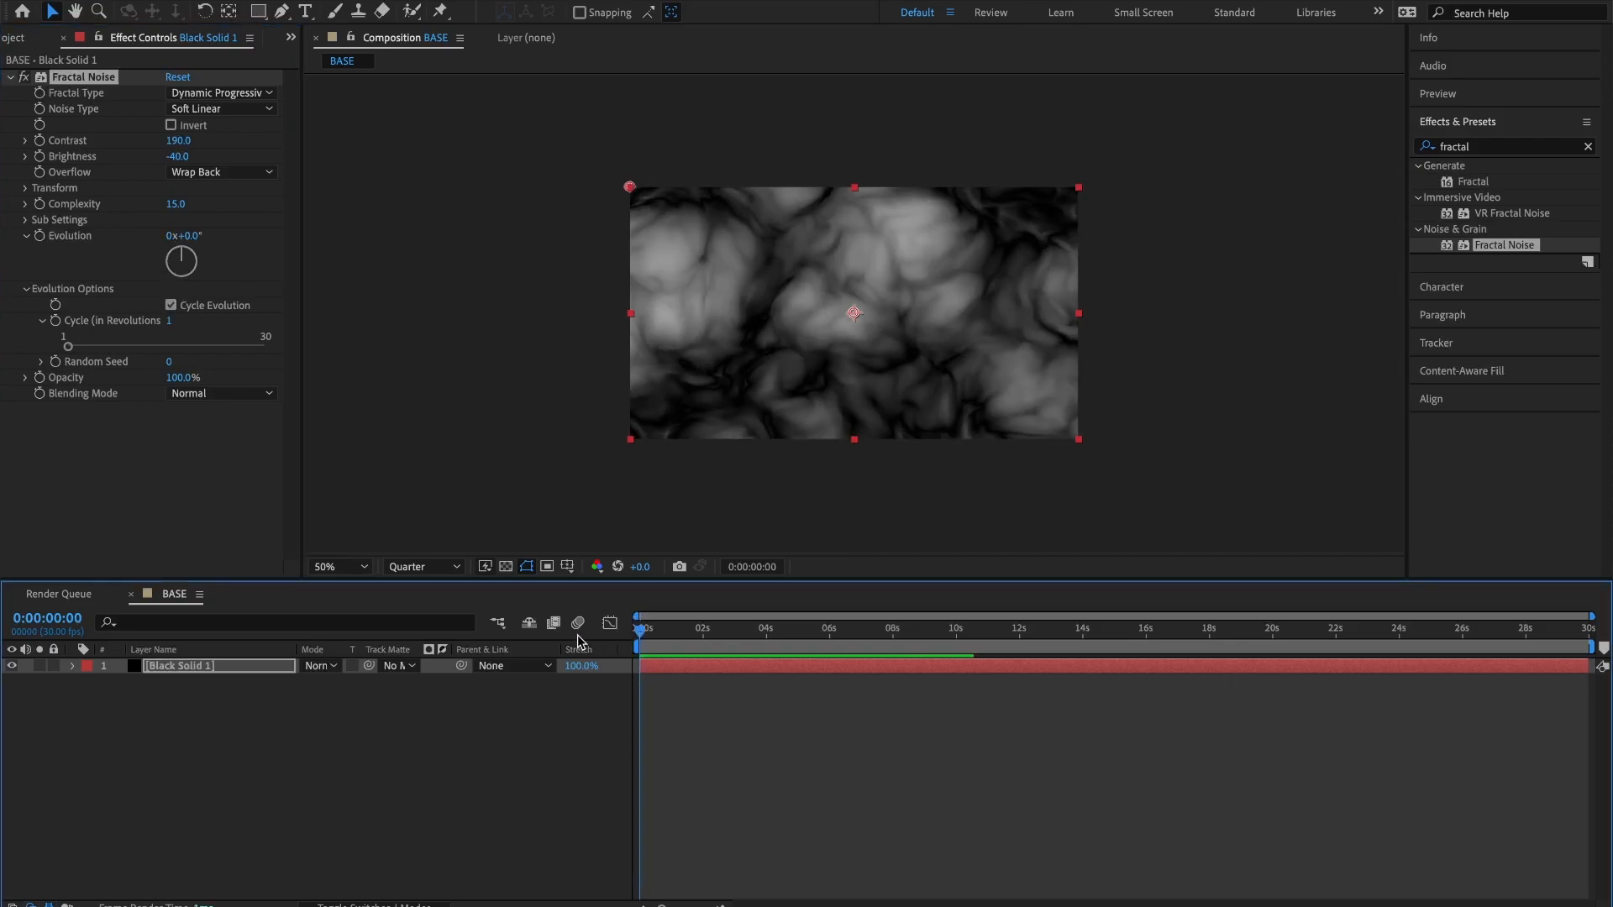
click(38, 238)
click(38, 239)
drag(814, 628, 1588, 628)
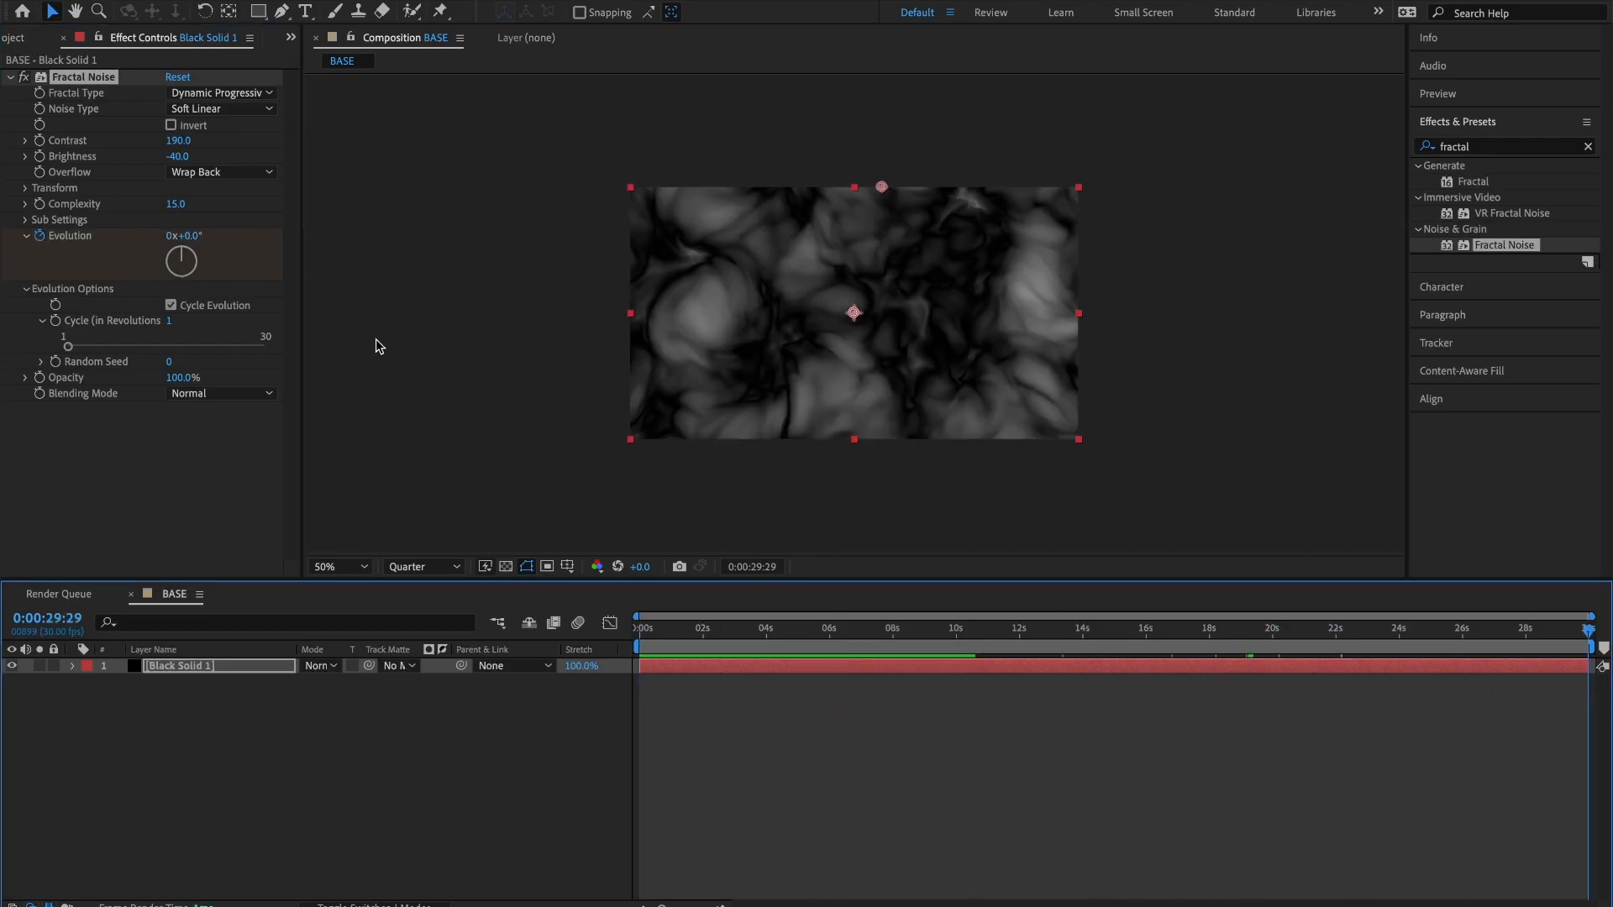
click(168, 237)
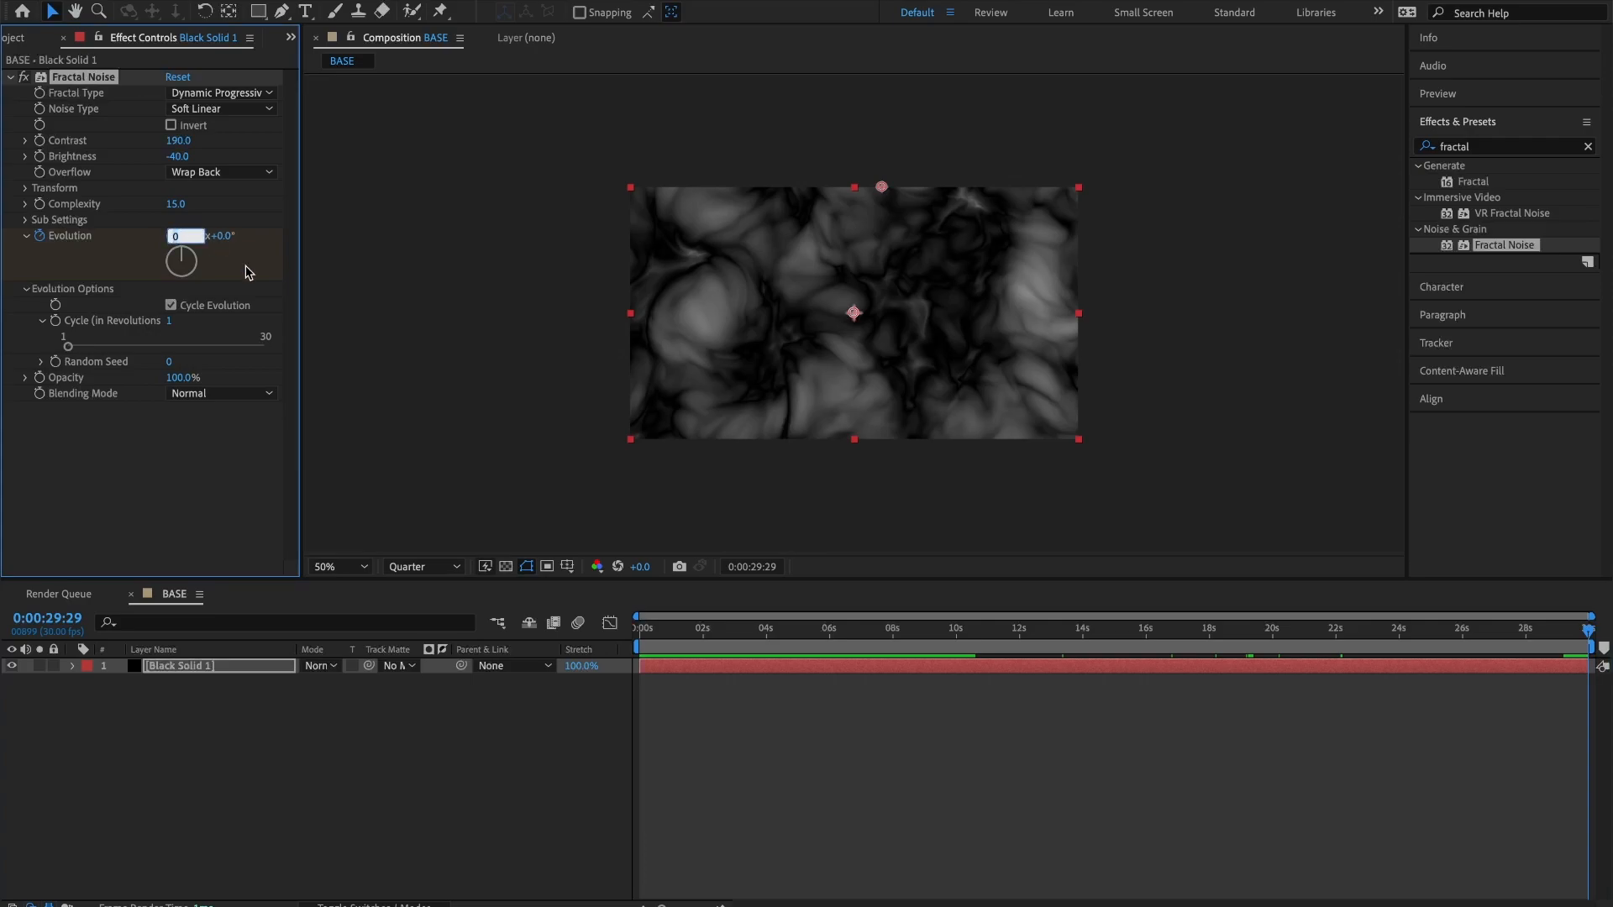
text(3)
key(Return)
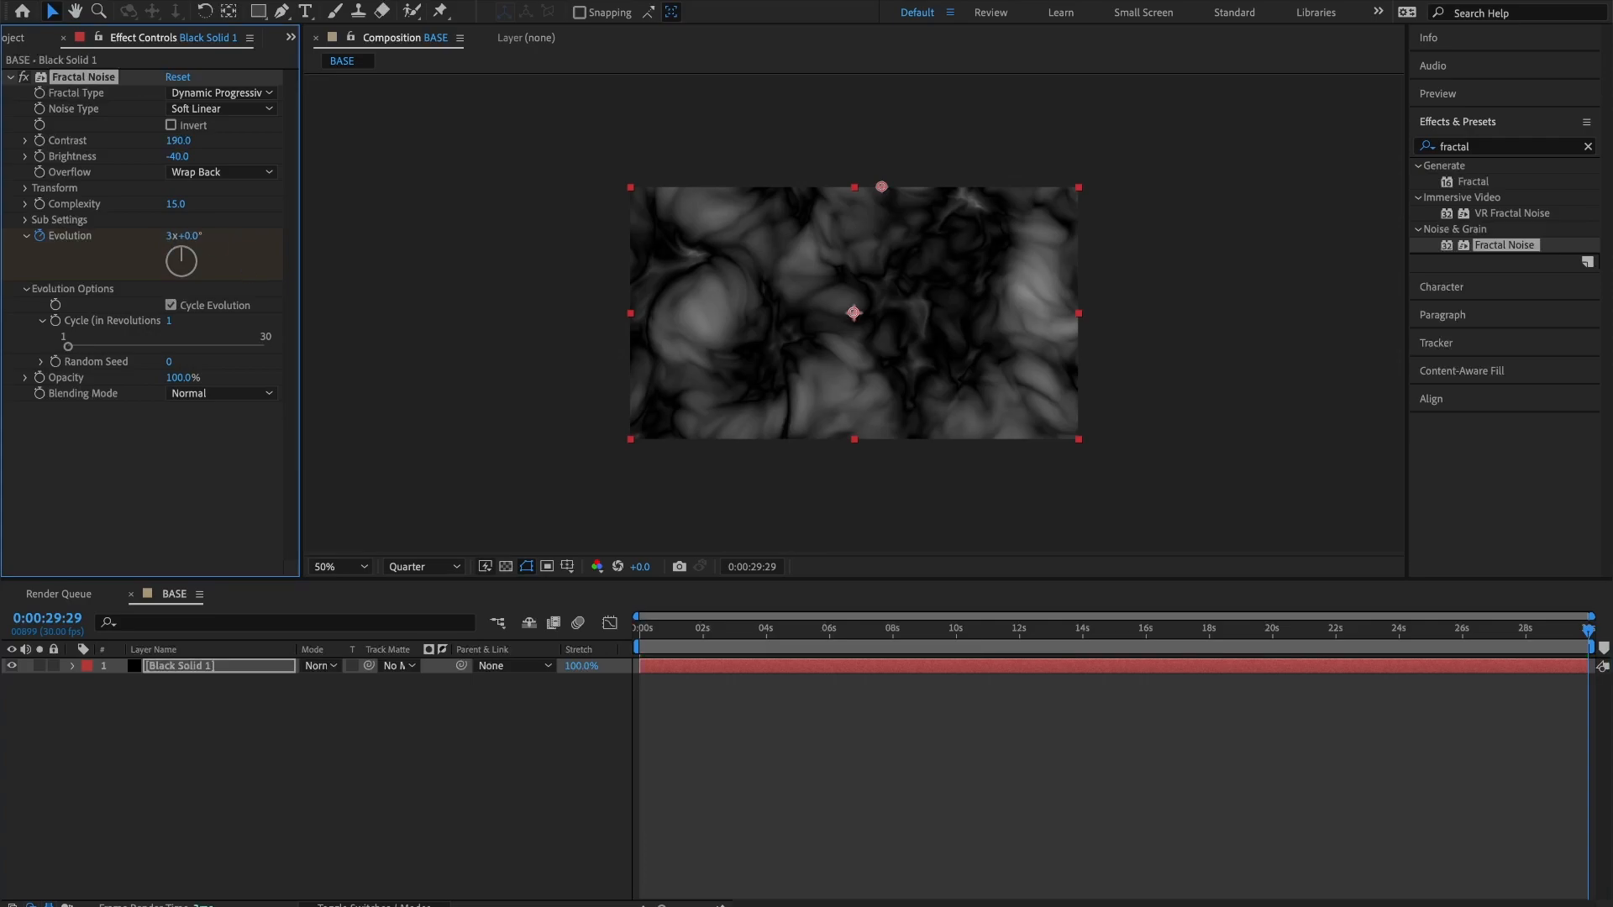
Play the BASE composition from the first frame to check the noise animation, then stop playback.
drag(1590, 630, 640, 617)
key(space)
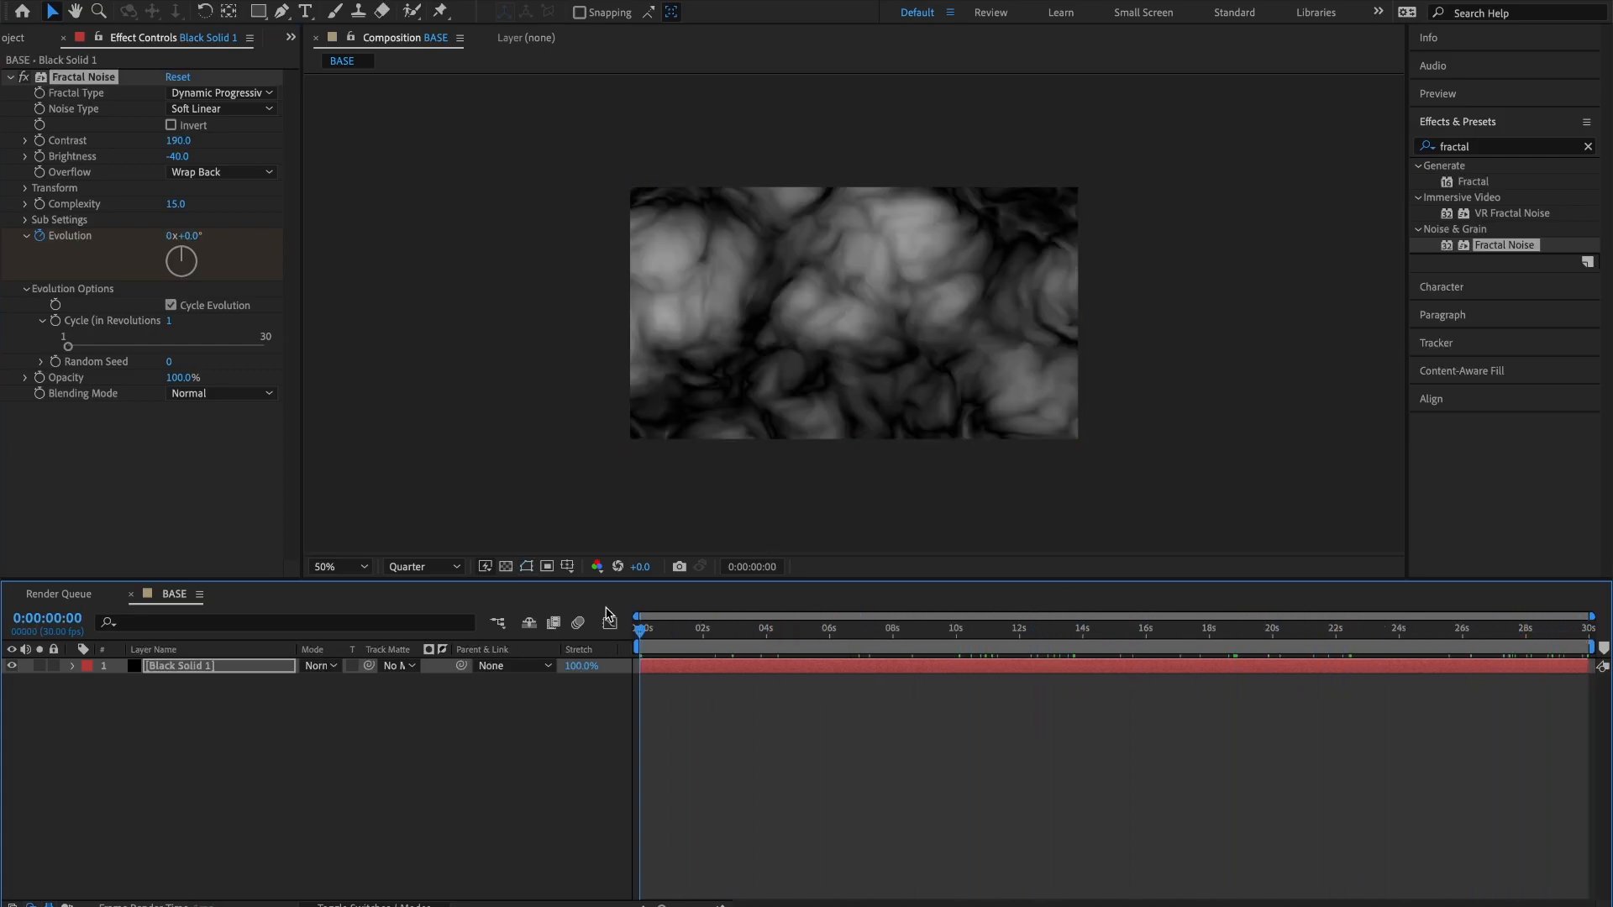
click(644, 630)
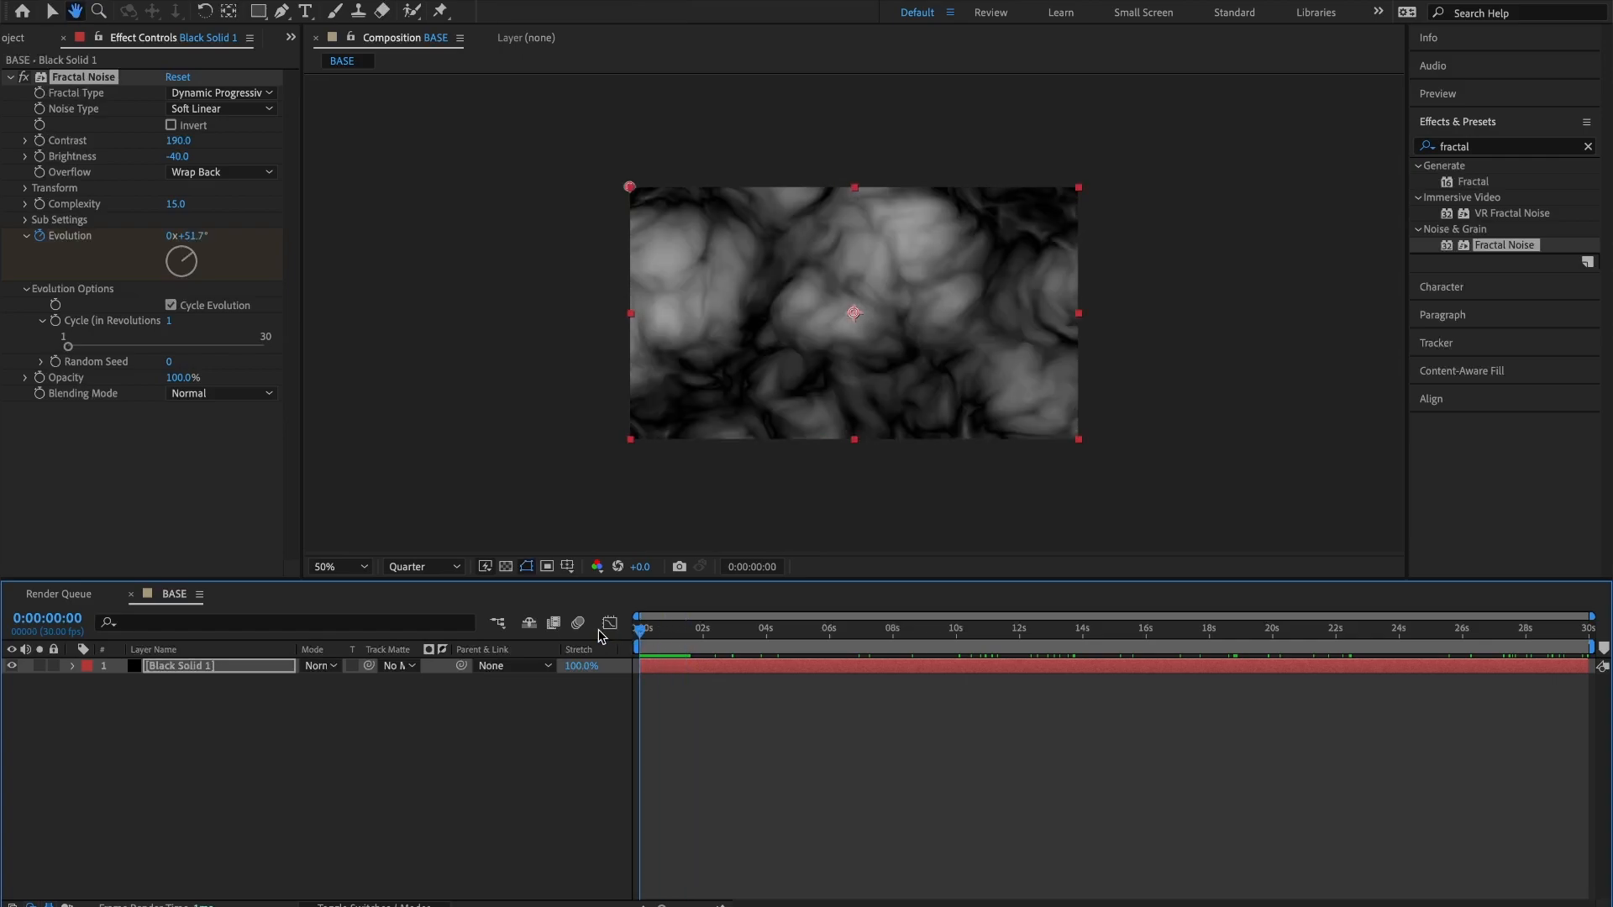
key(space)
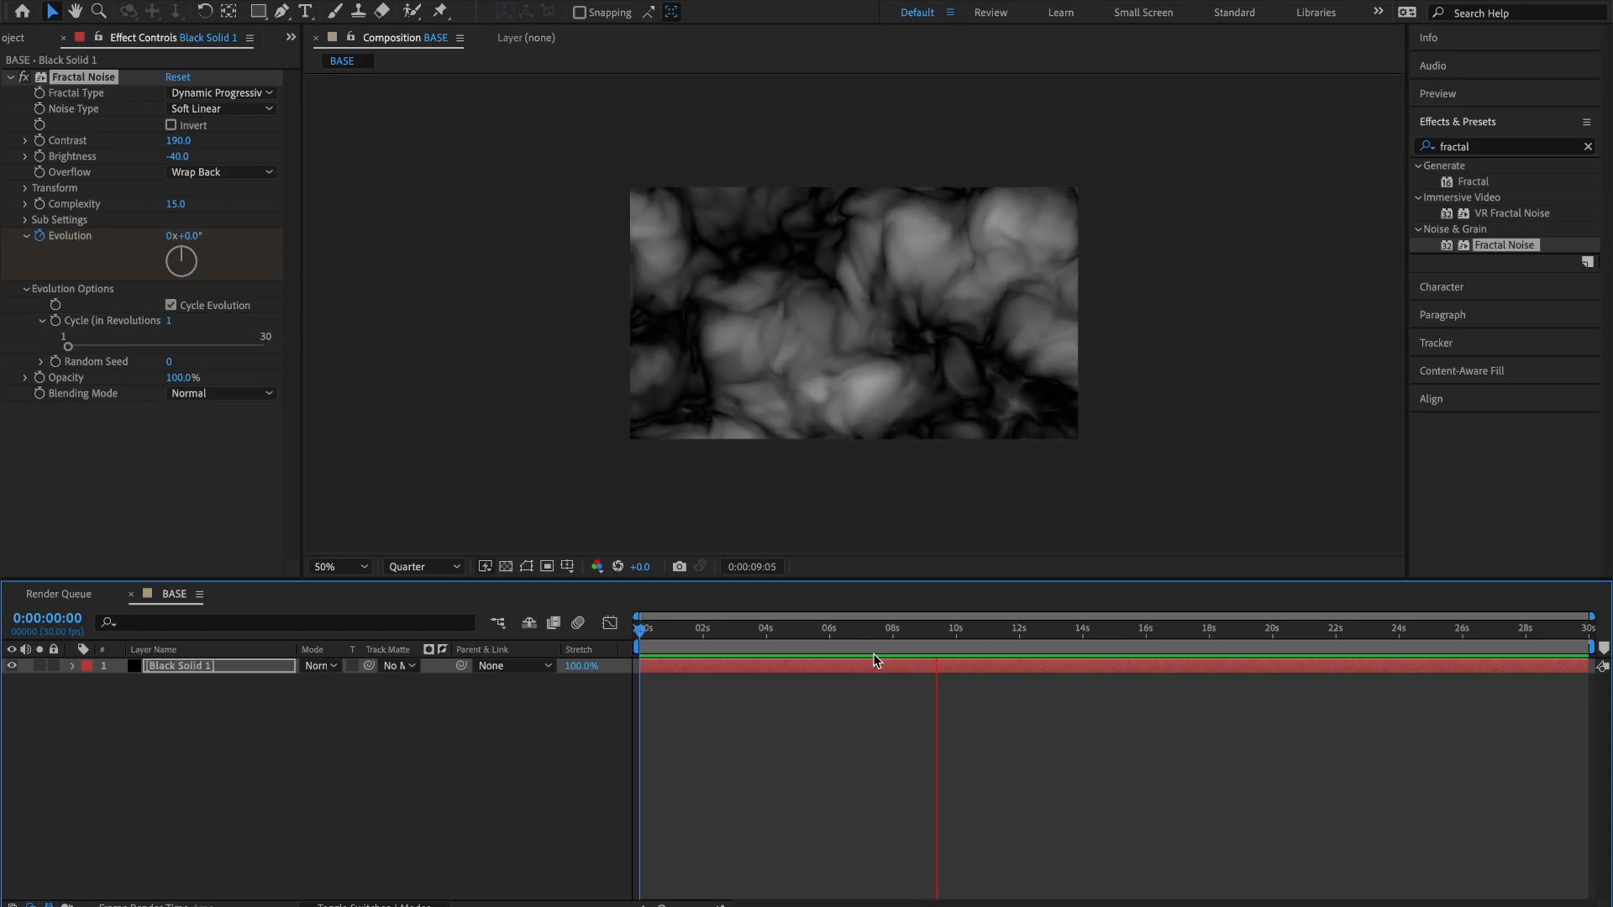
key(space)
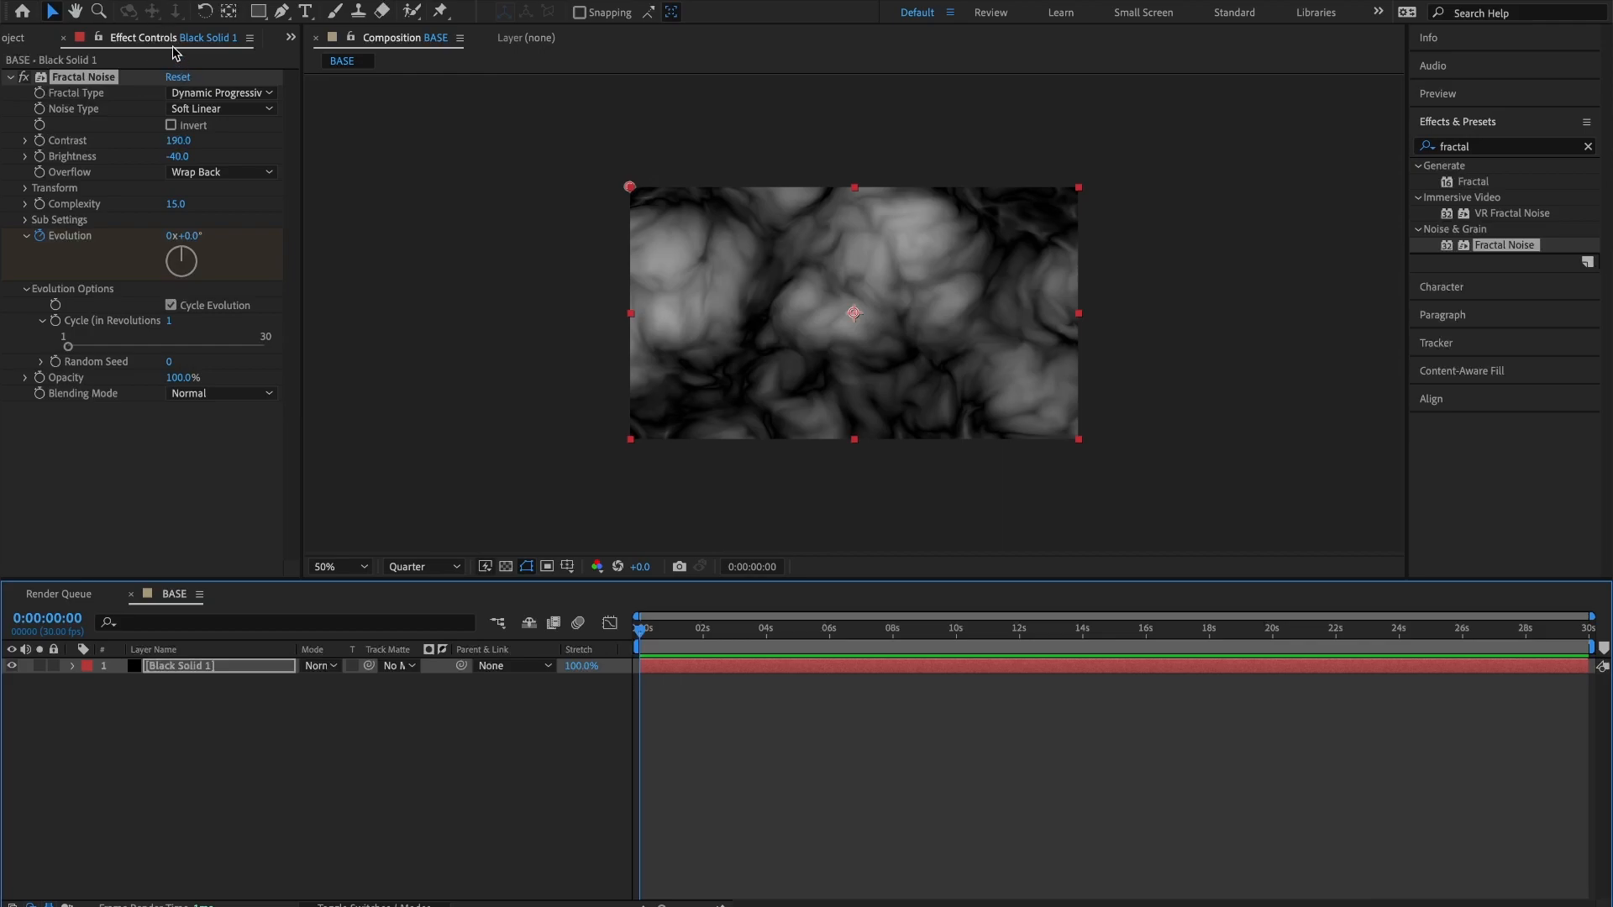
Create a 30-second 1920x1080 composition named LOOP and place the BASE composition in it as a layer.
click(25, 38)
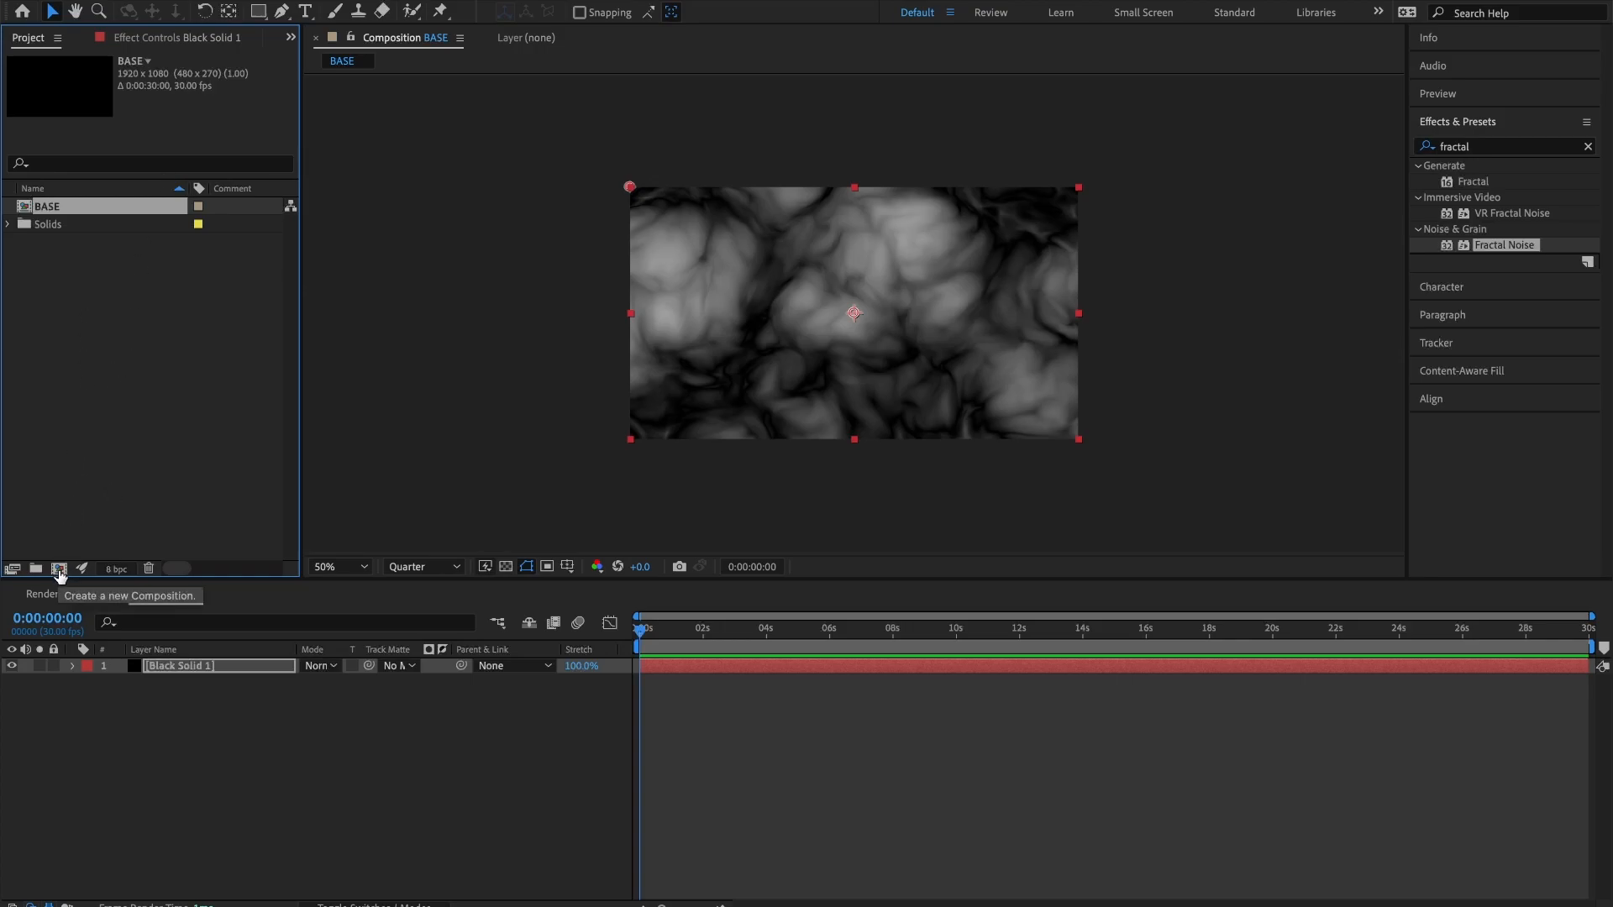
click(59, 570)
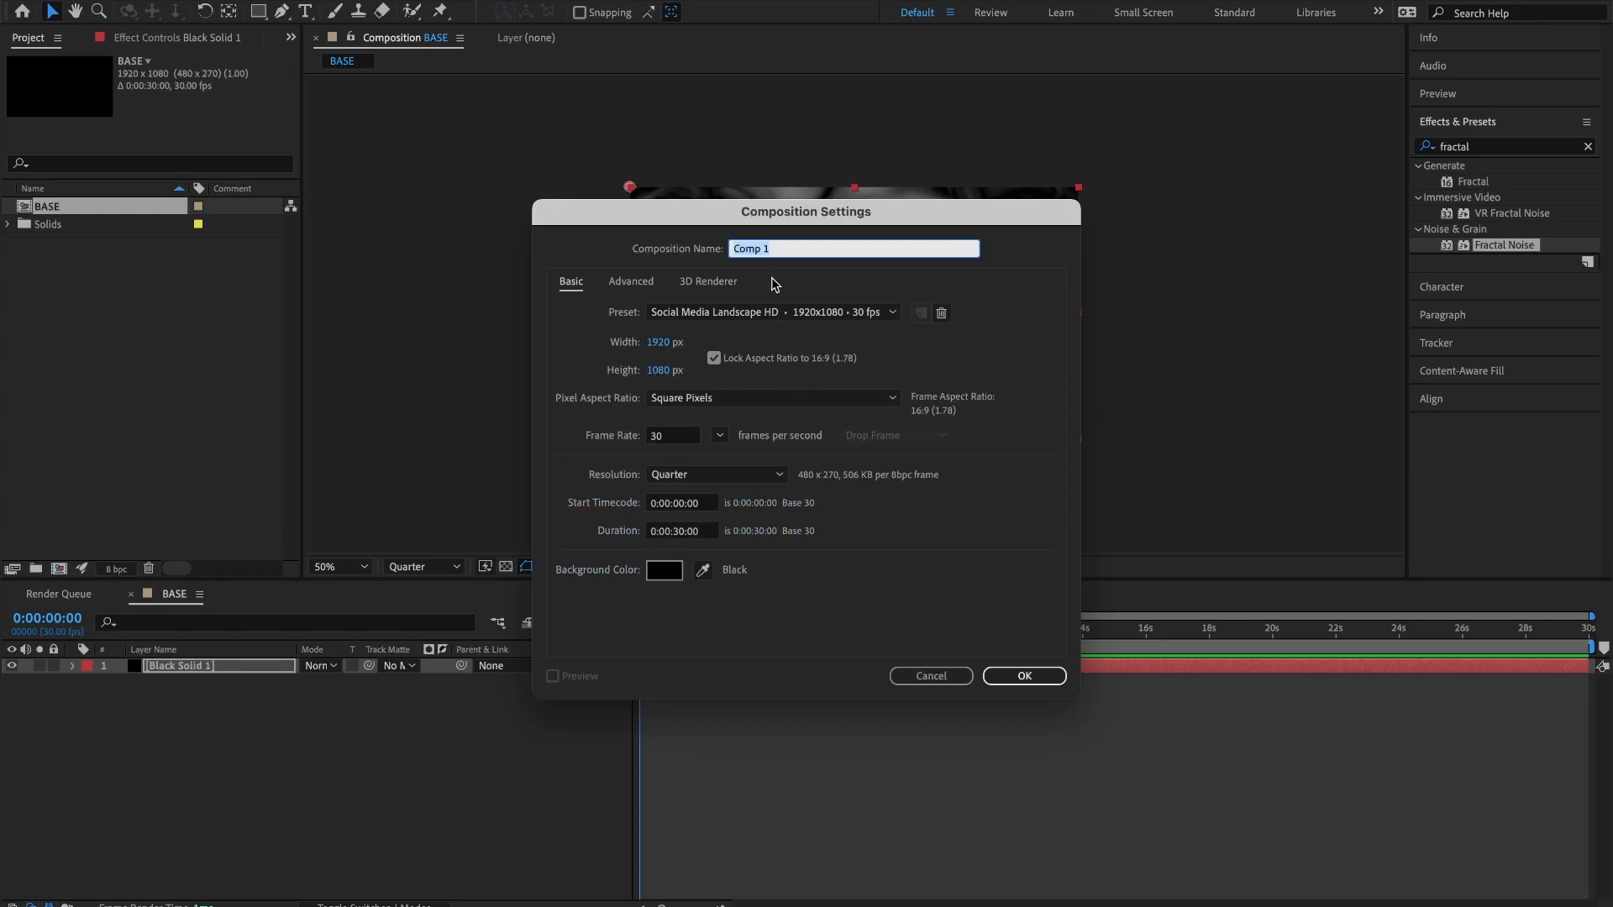
text(LOOP)
click(999, 672)
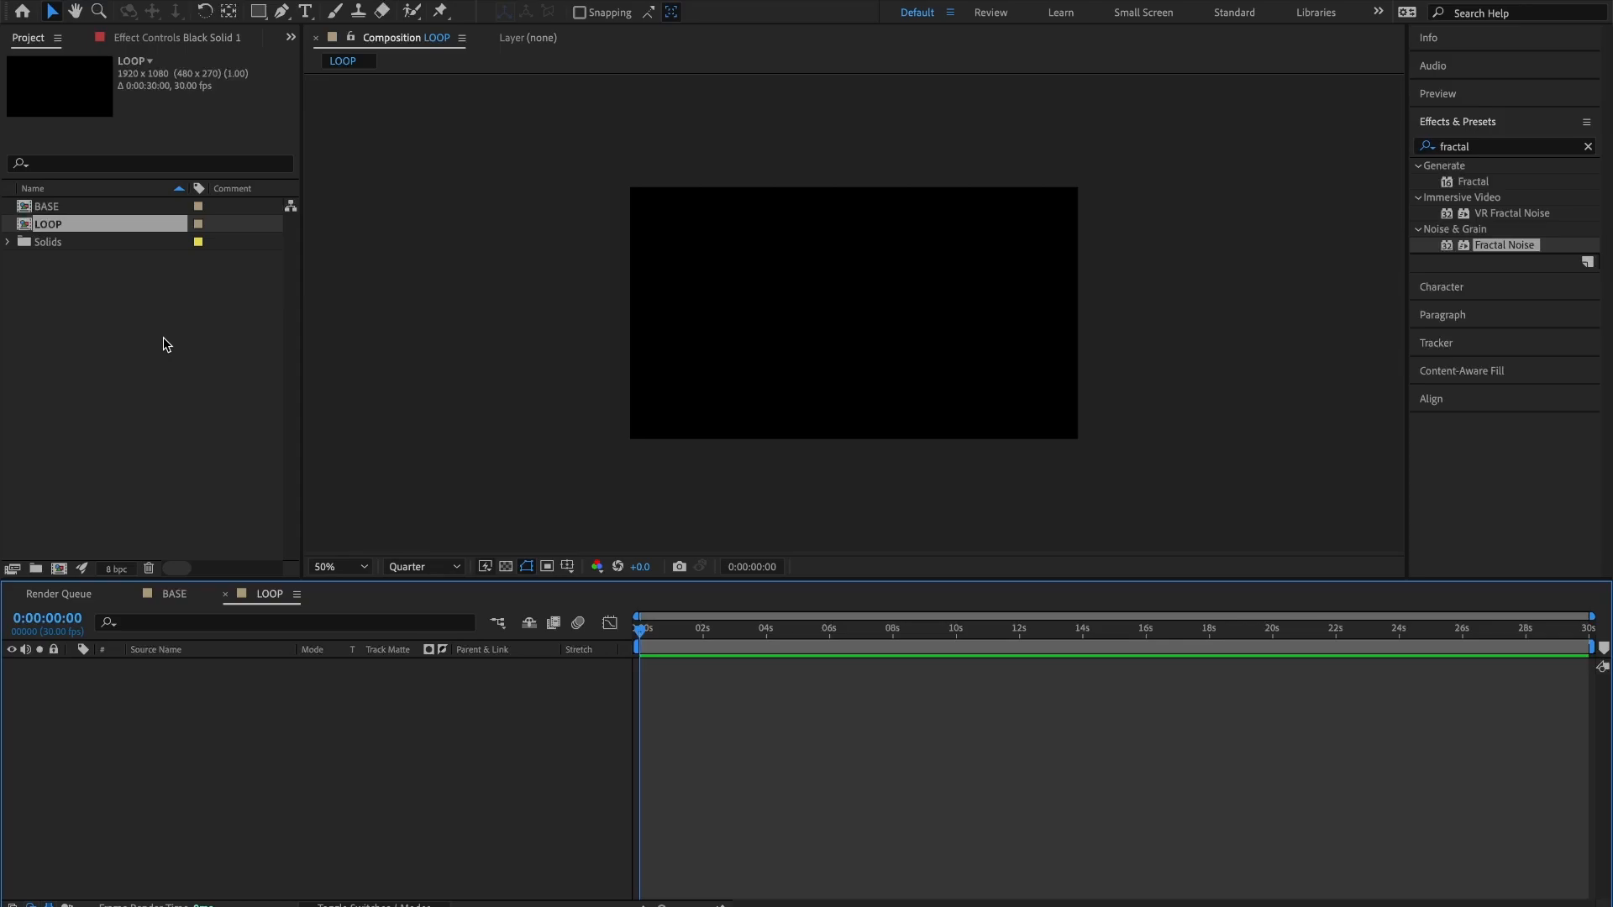
drag(59, 206, 210, 719)
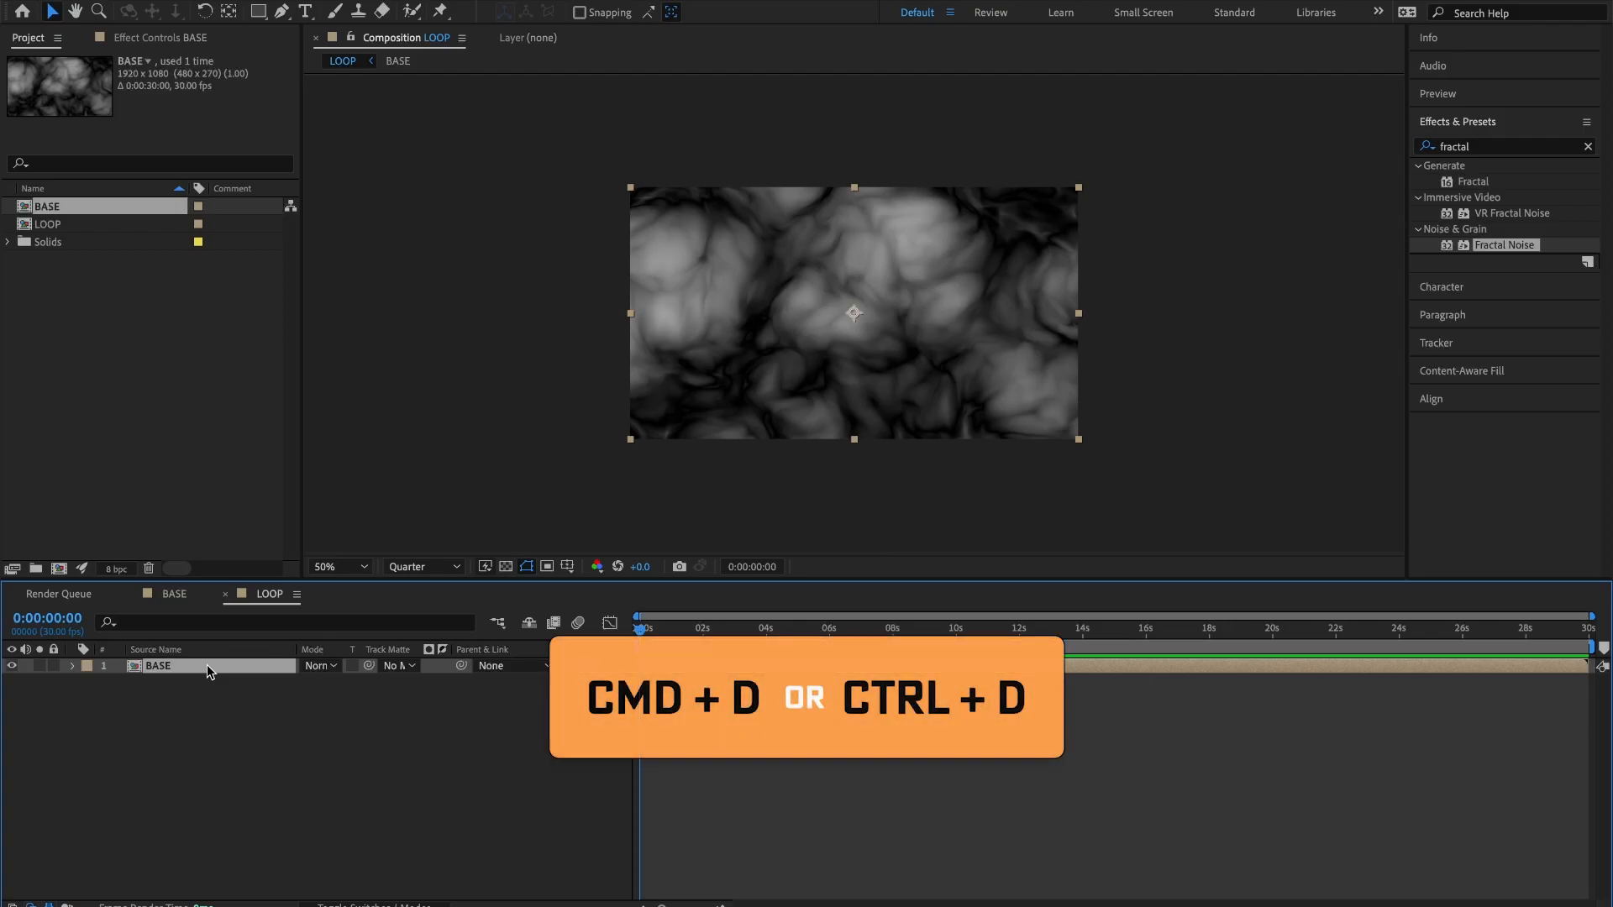
Duplicate the BASE layer twice in LOOP and hide layer 1, the topmost copy.
key(ctrl+d)
key(ctrl+d)
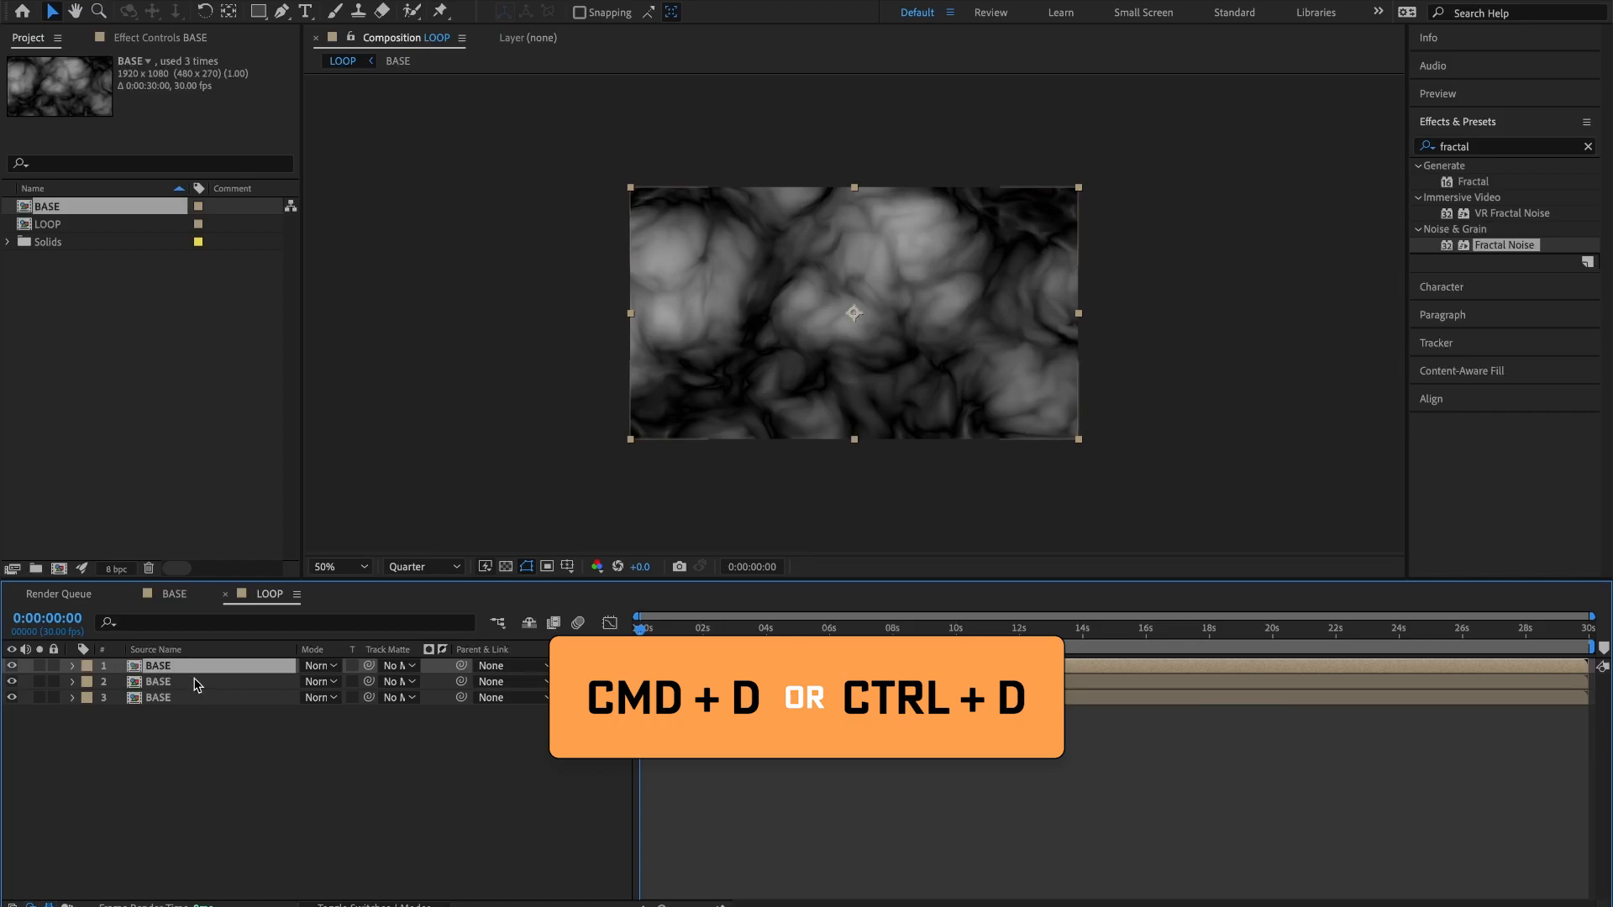
click(12, 666)
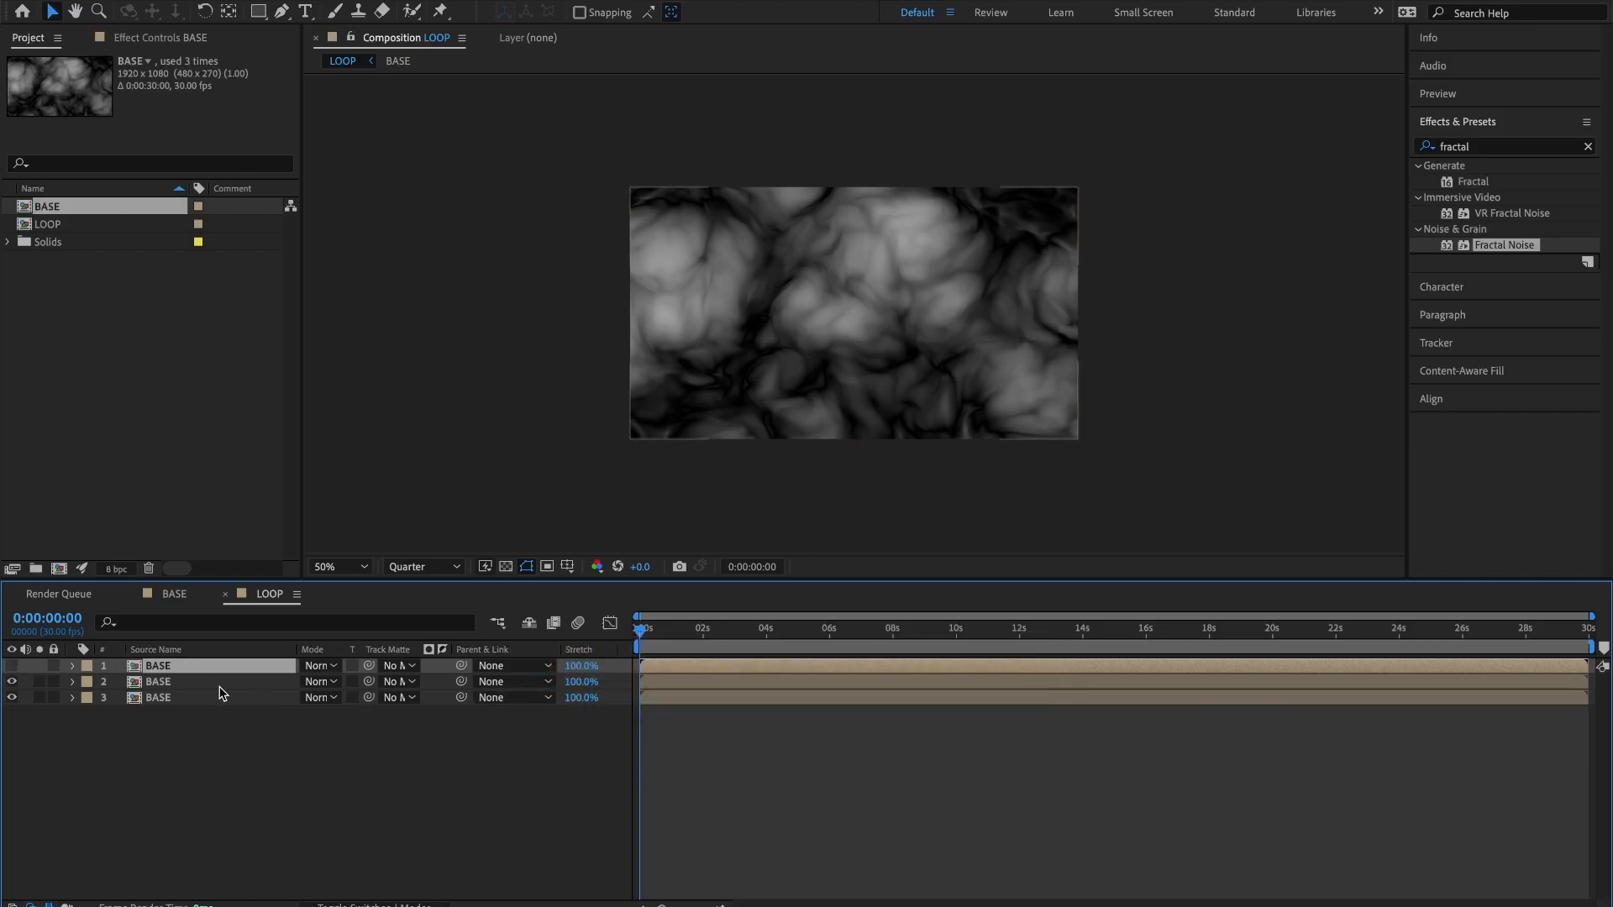
At 0:00:15:00, trim the end of BASE layer 3 and the start of BASE layer 2.
drag(676, 649, 1114, 655)
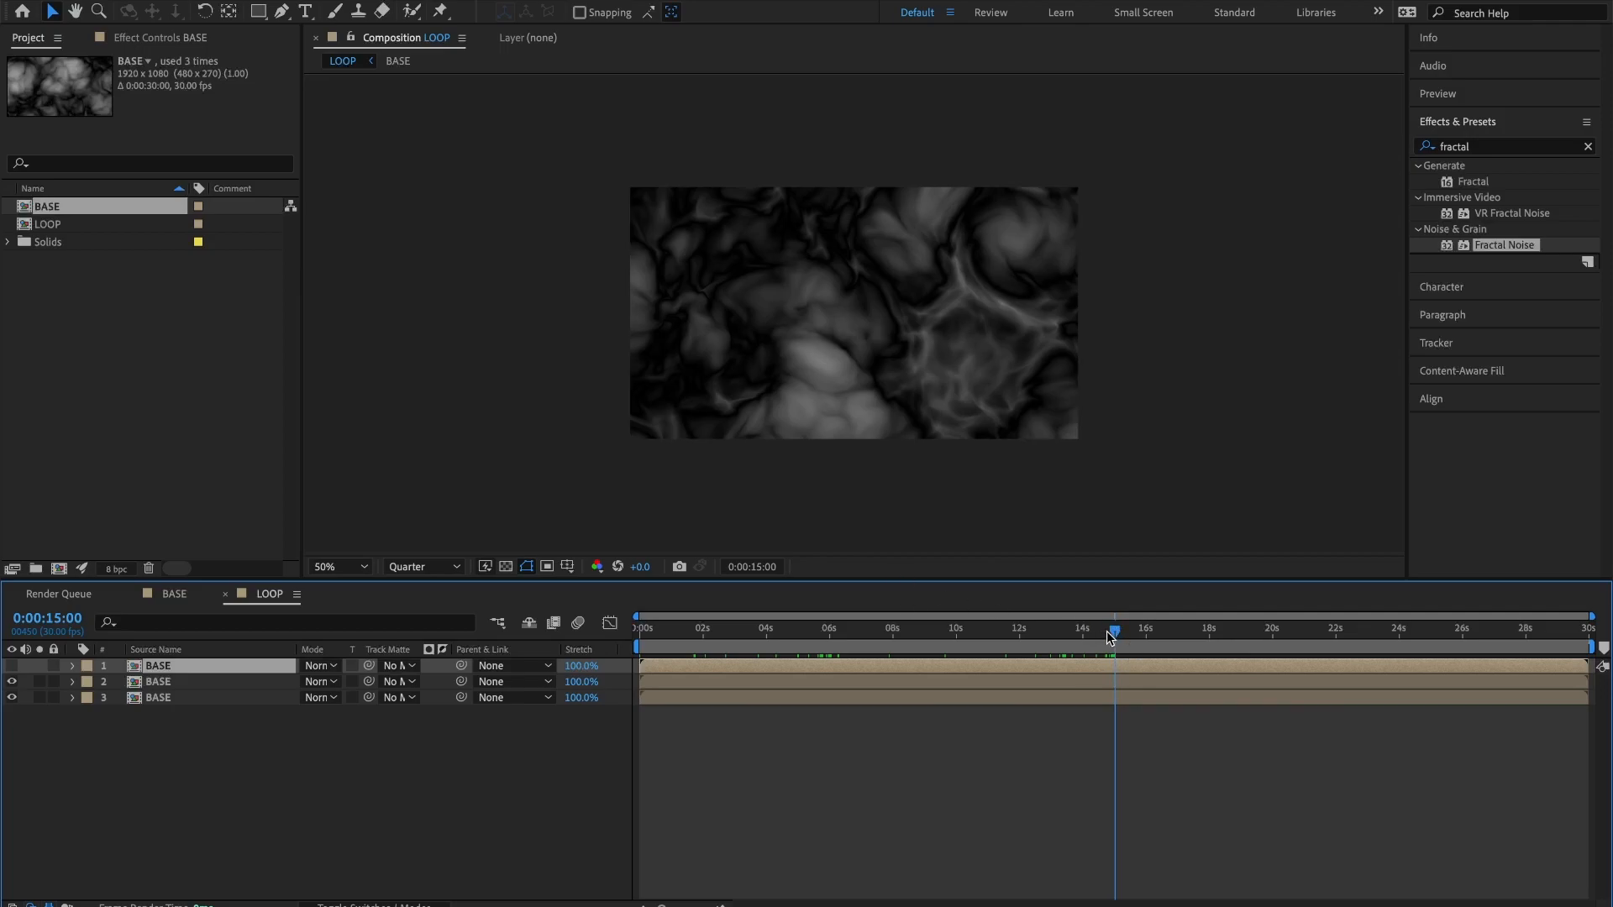
click(1108, 697)
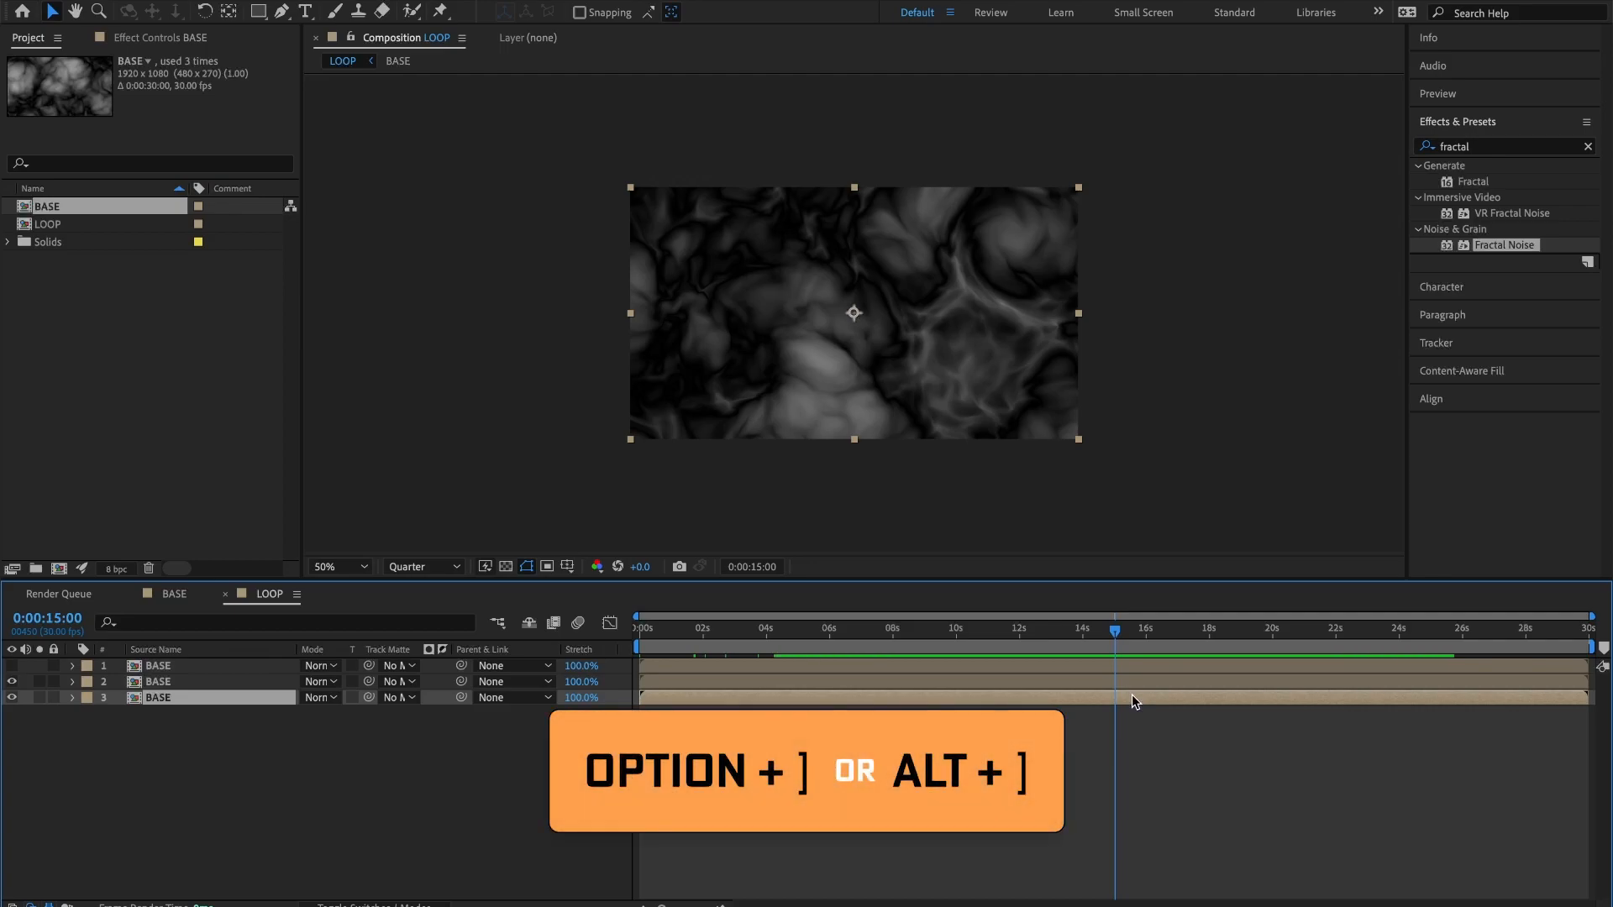
key(alt+bracketright)
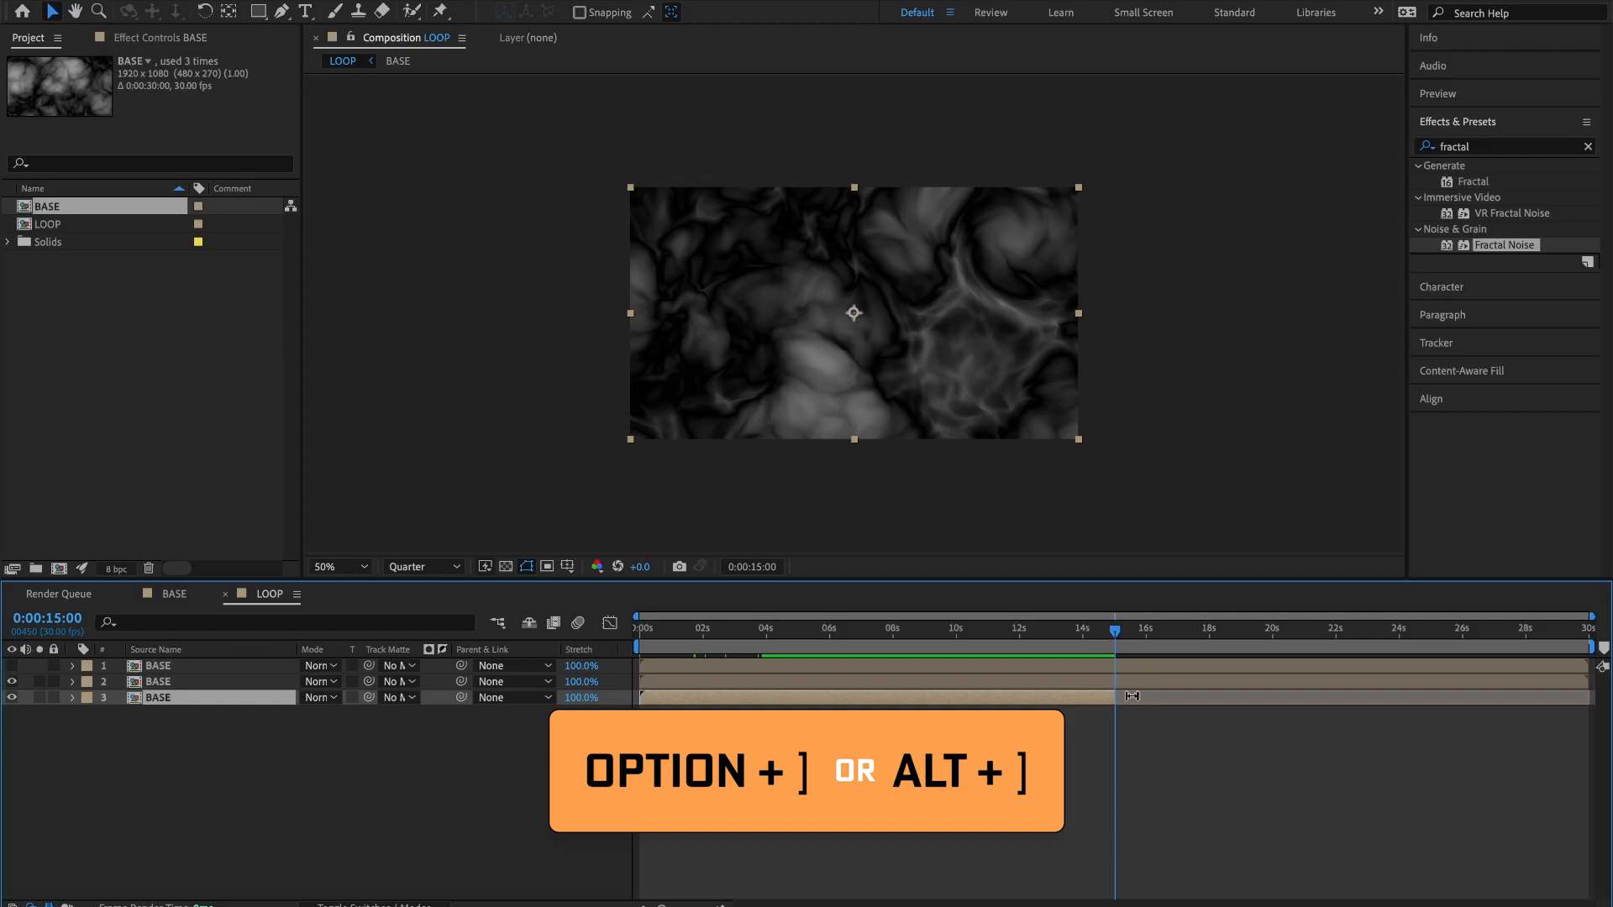
click(1071, 681)
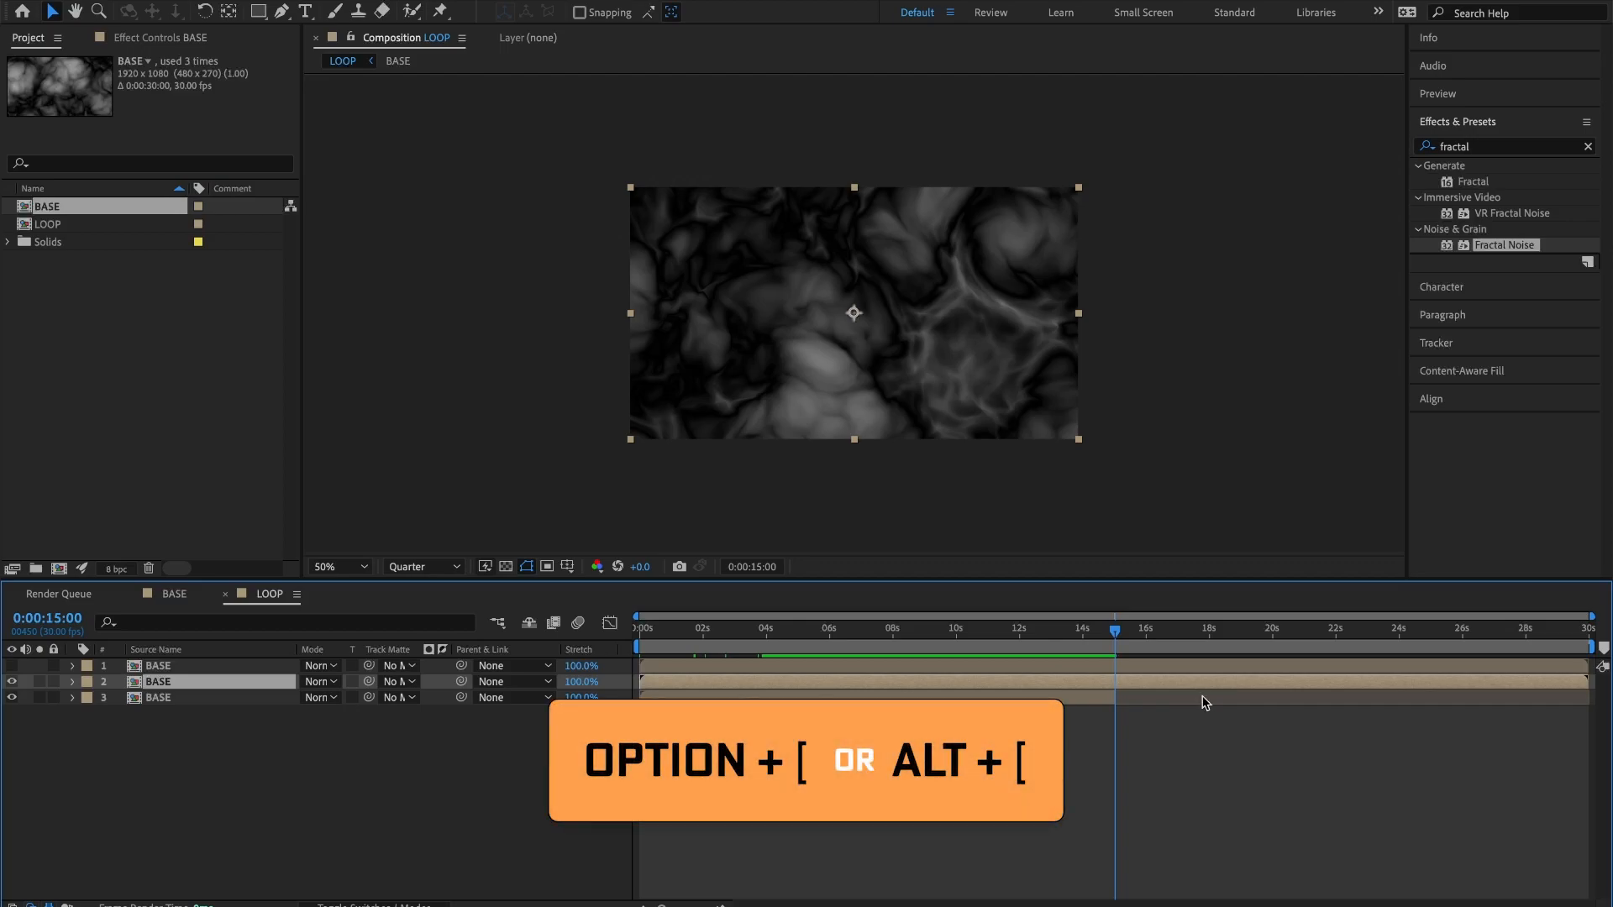
key(alt+bracketleft)
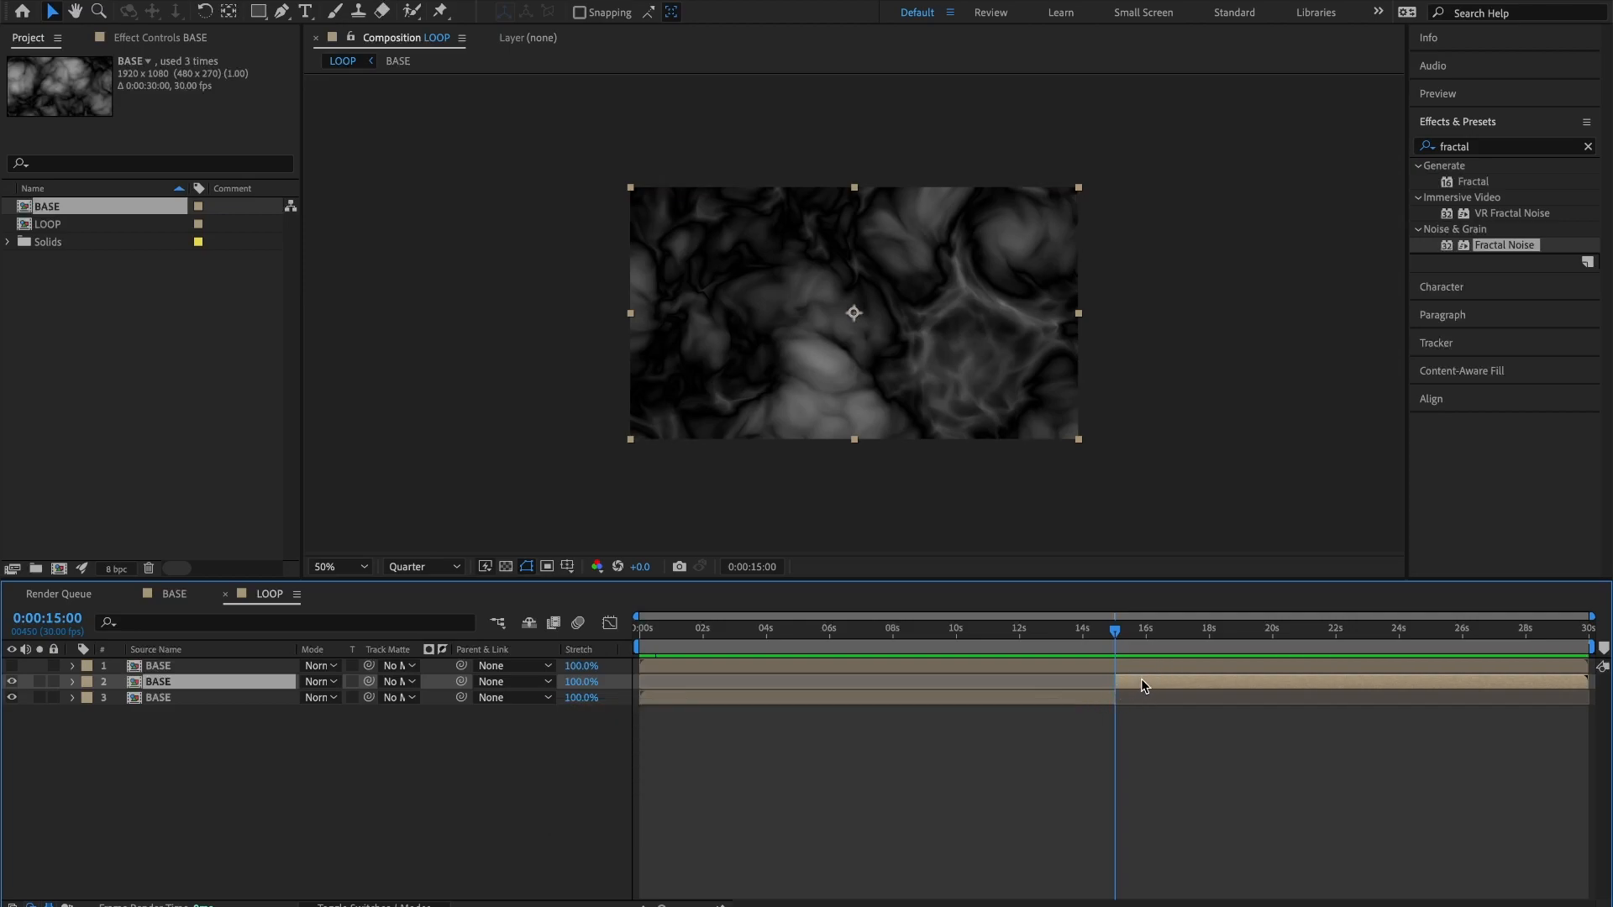
Move the trimmed BASE layer 2 to start exactly at the composition's first frame, checking its alignment up close.
drag(1142, 685, 668, 689)
click(642, 630)
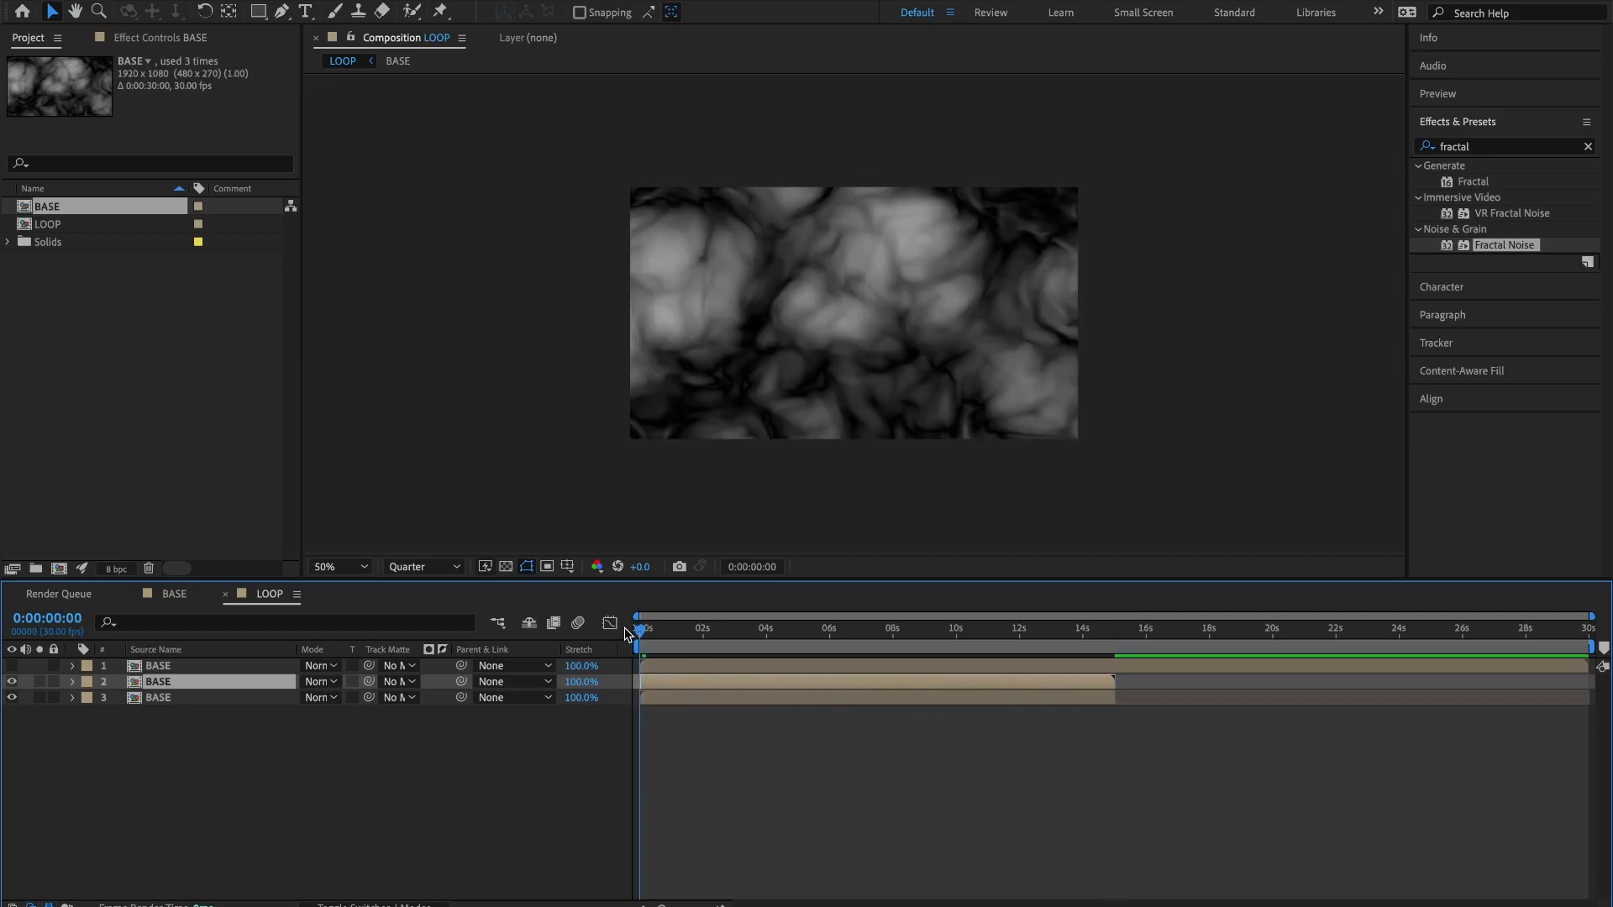
key(equal)
key(equal)
key(equal)
drag(662, 681, 657, 680)
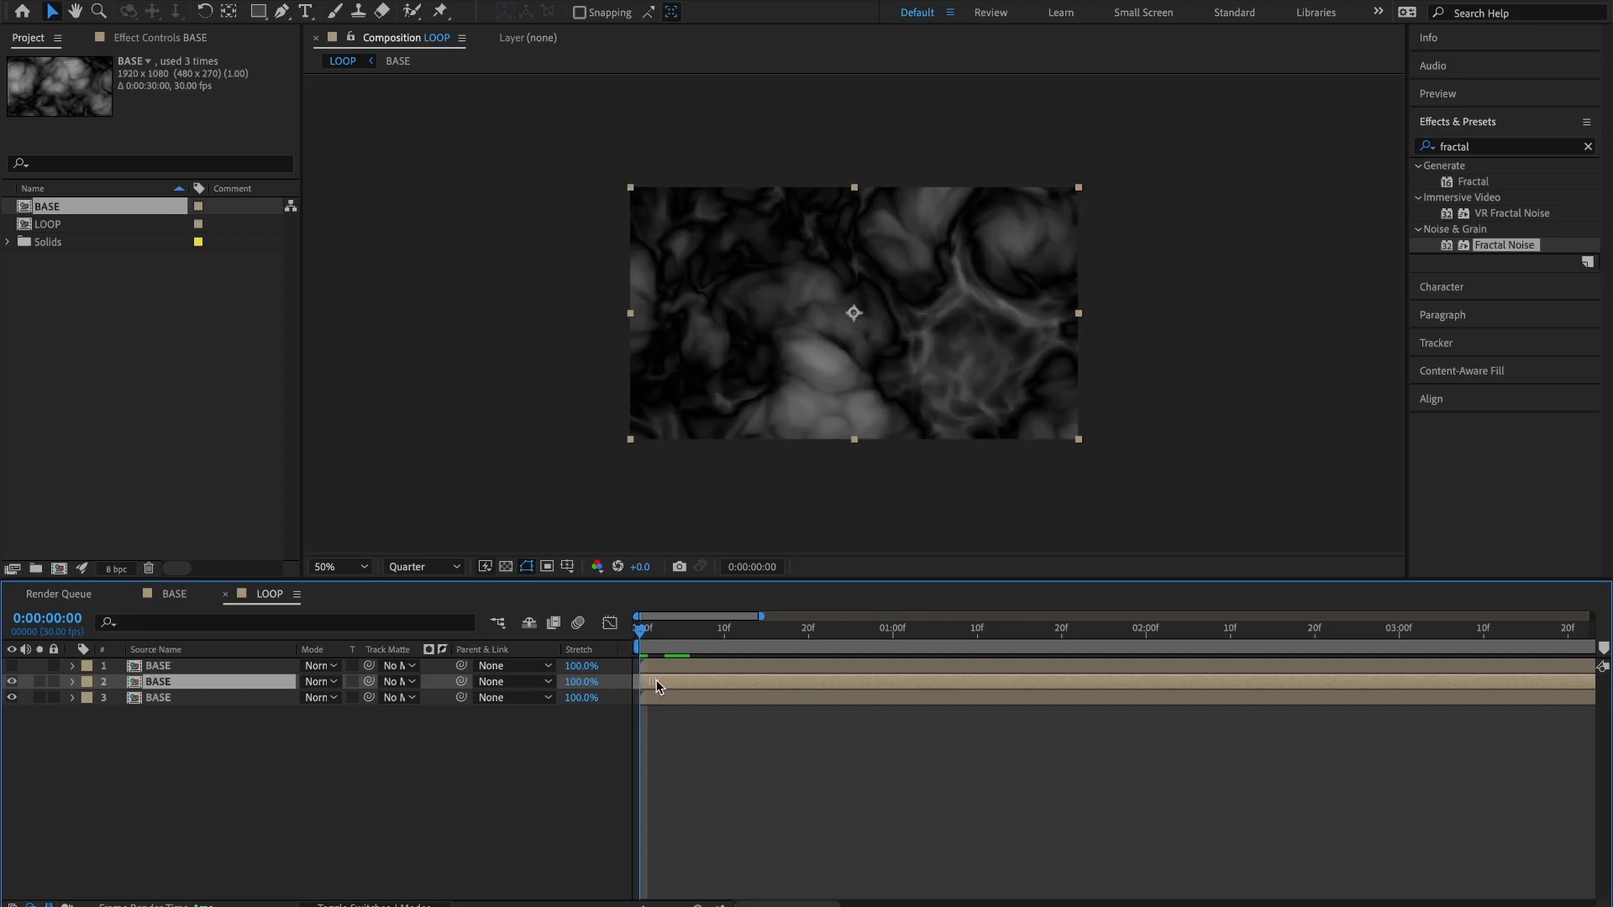
key(equal)
key(equal)
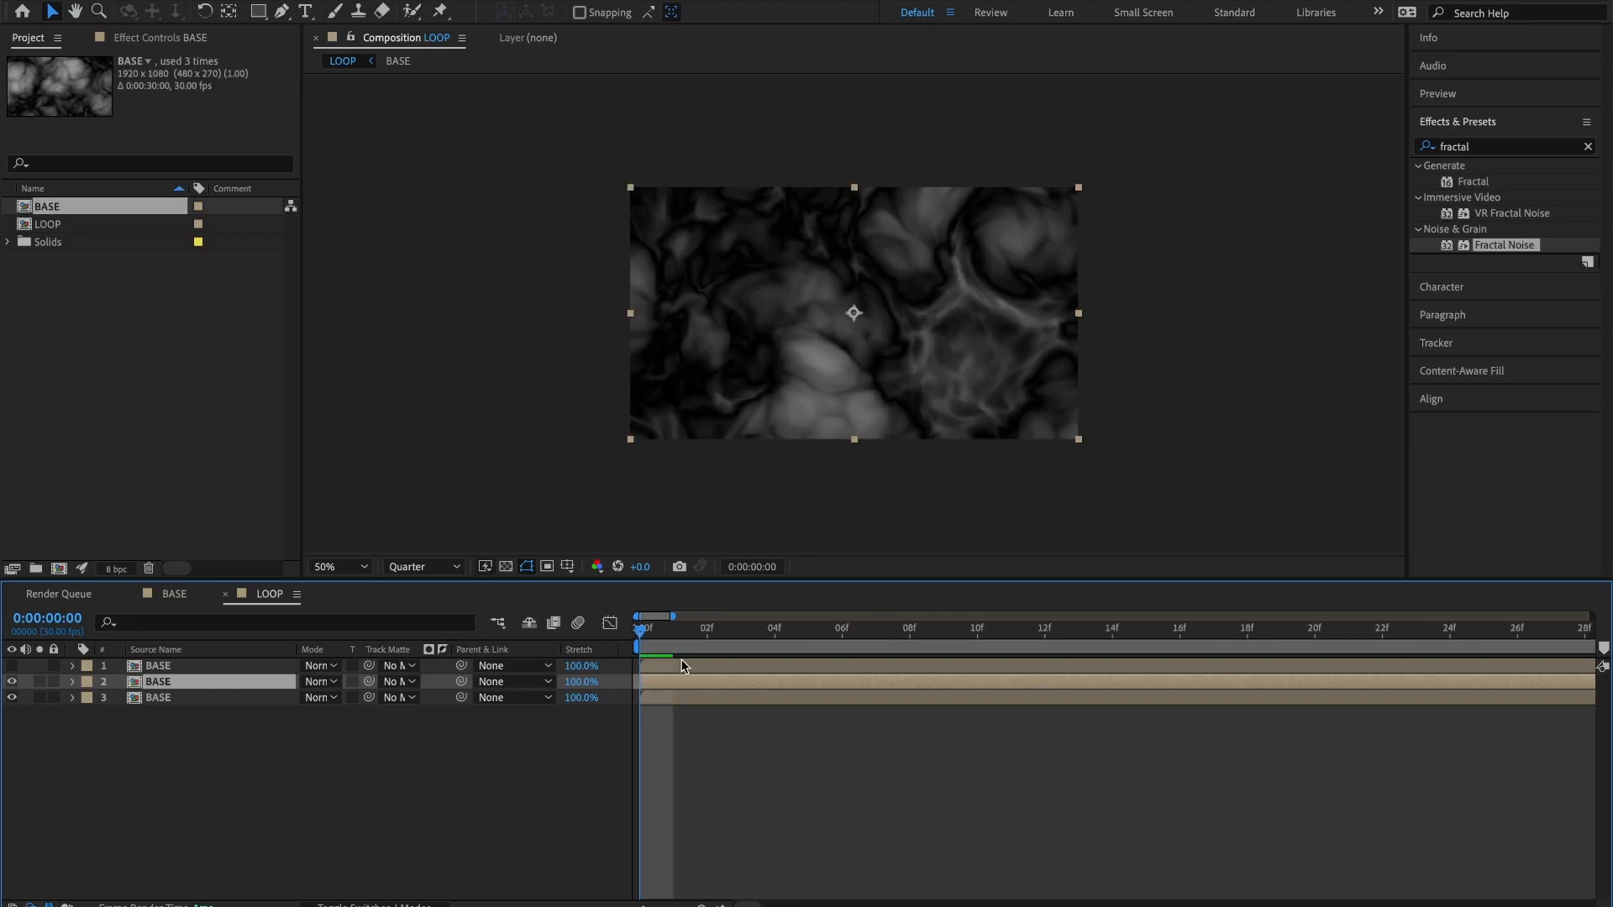
key(equal)
key(semicolon)
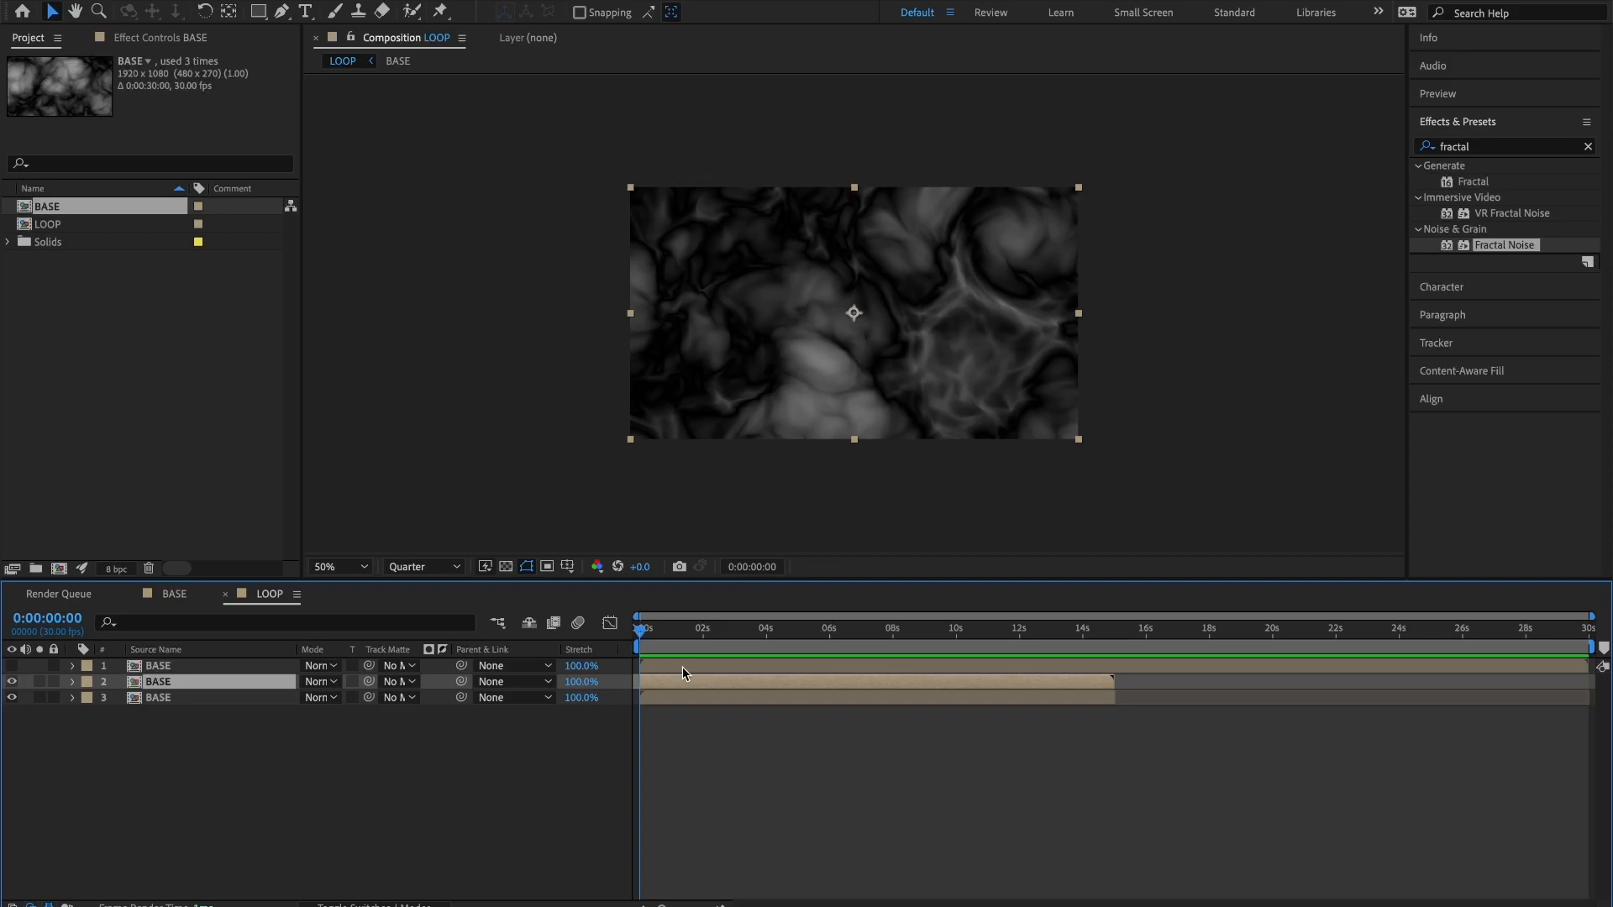
Move BASE layer 3 to start where layer 2 ends, check its end at 0:00:29:29, and preview the loop from 0:00:28:02.
click(684, 698)
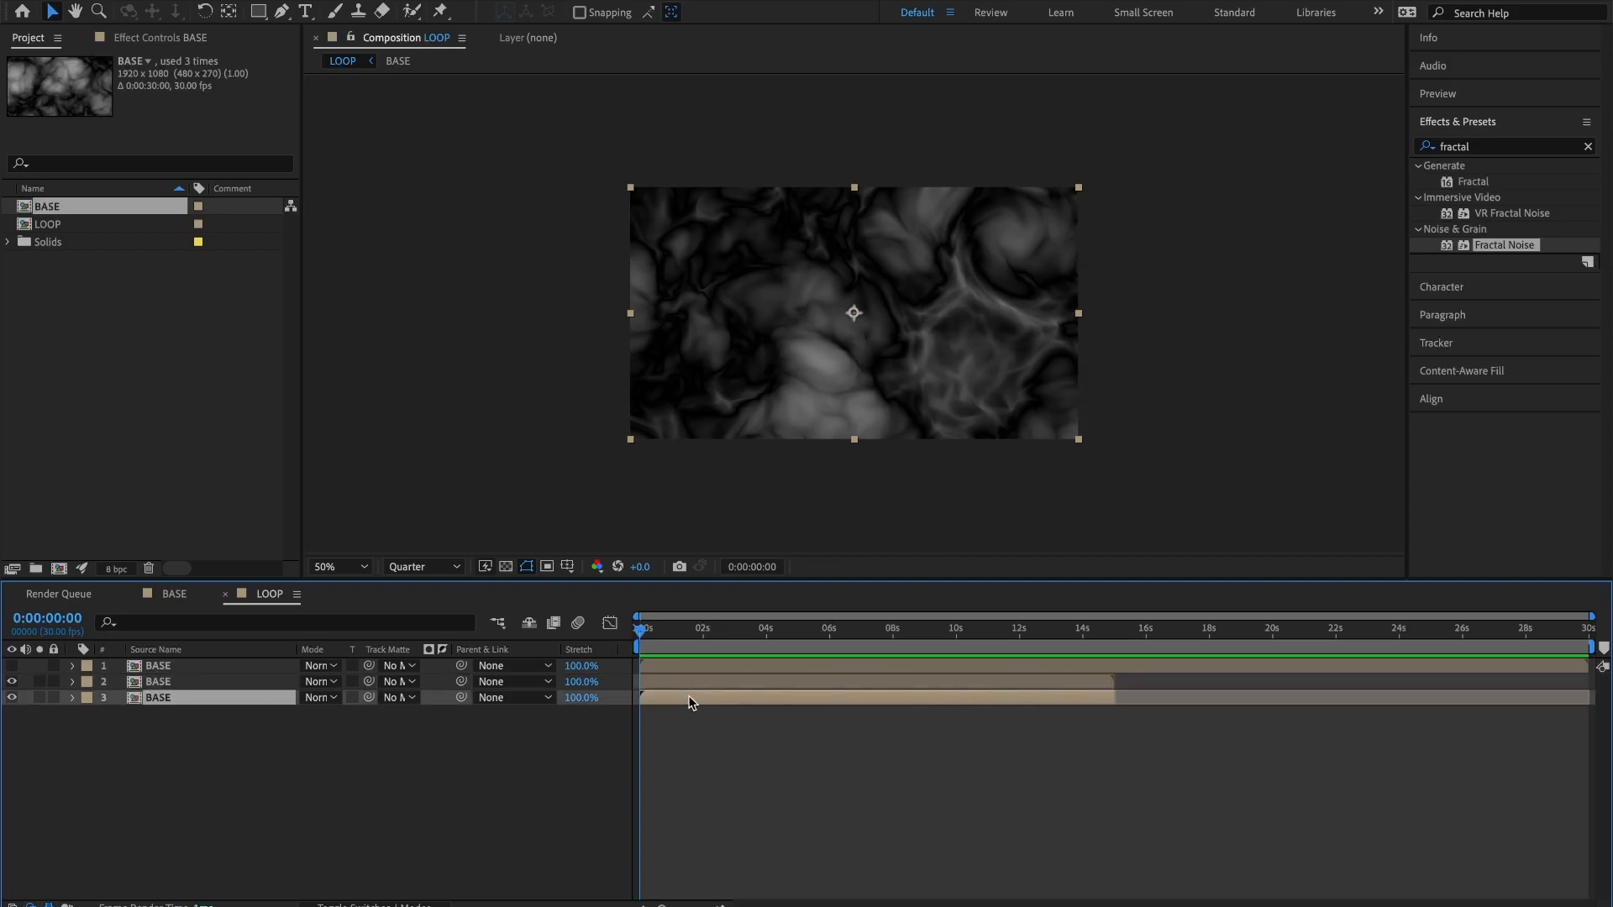
drag(698, 703, 1174, 718)
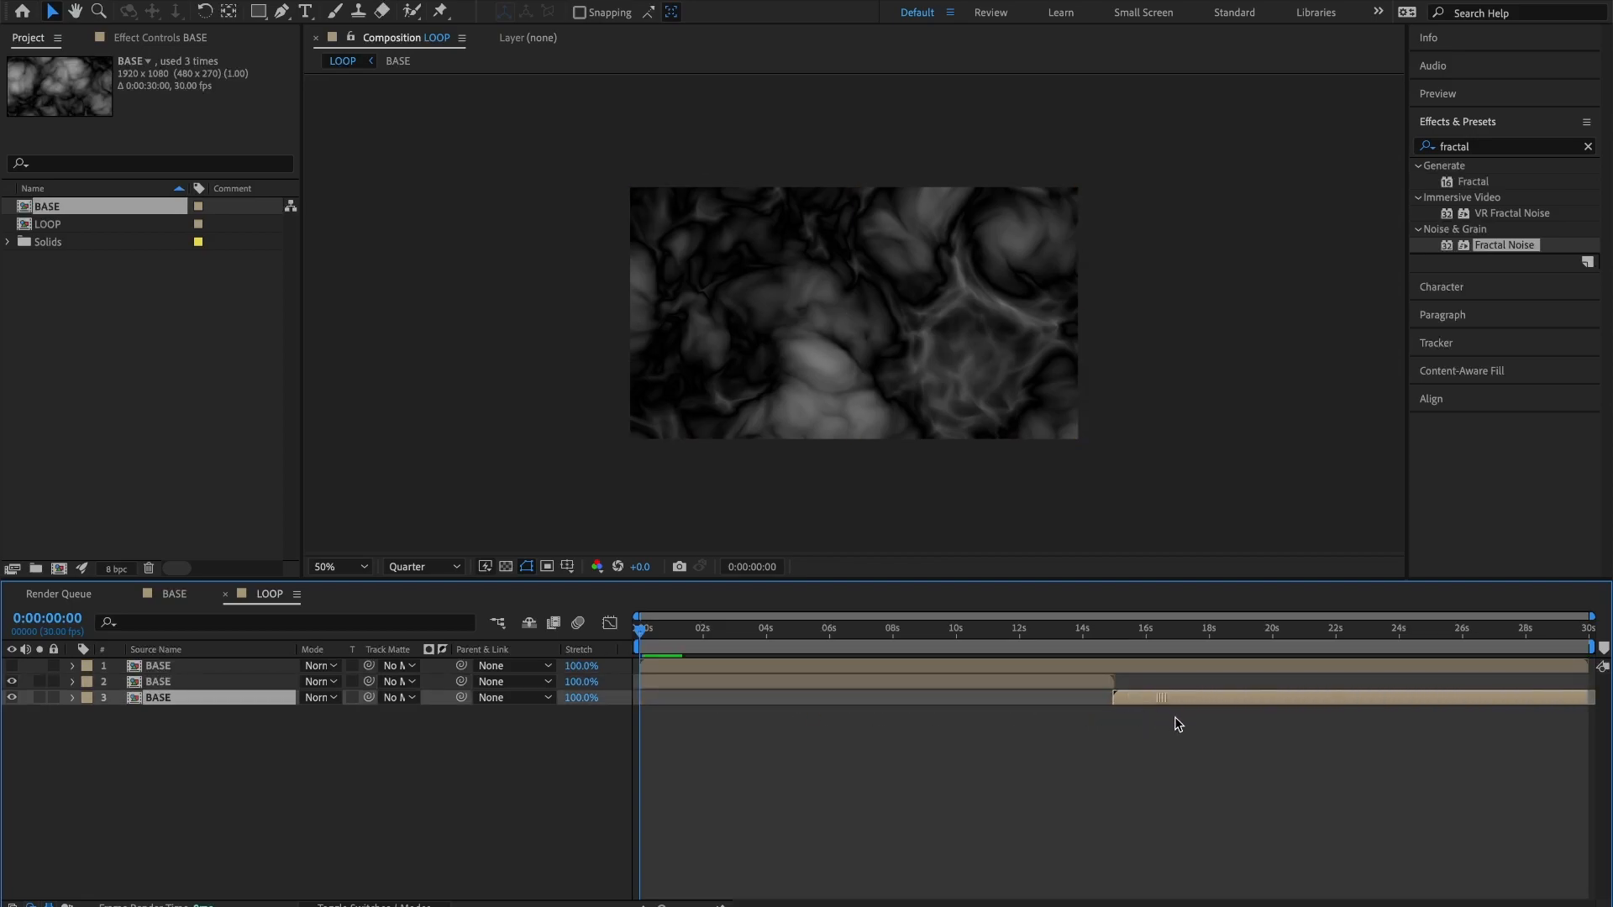
click(1579, 636)
drag(1579, 652, 1608, 650)
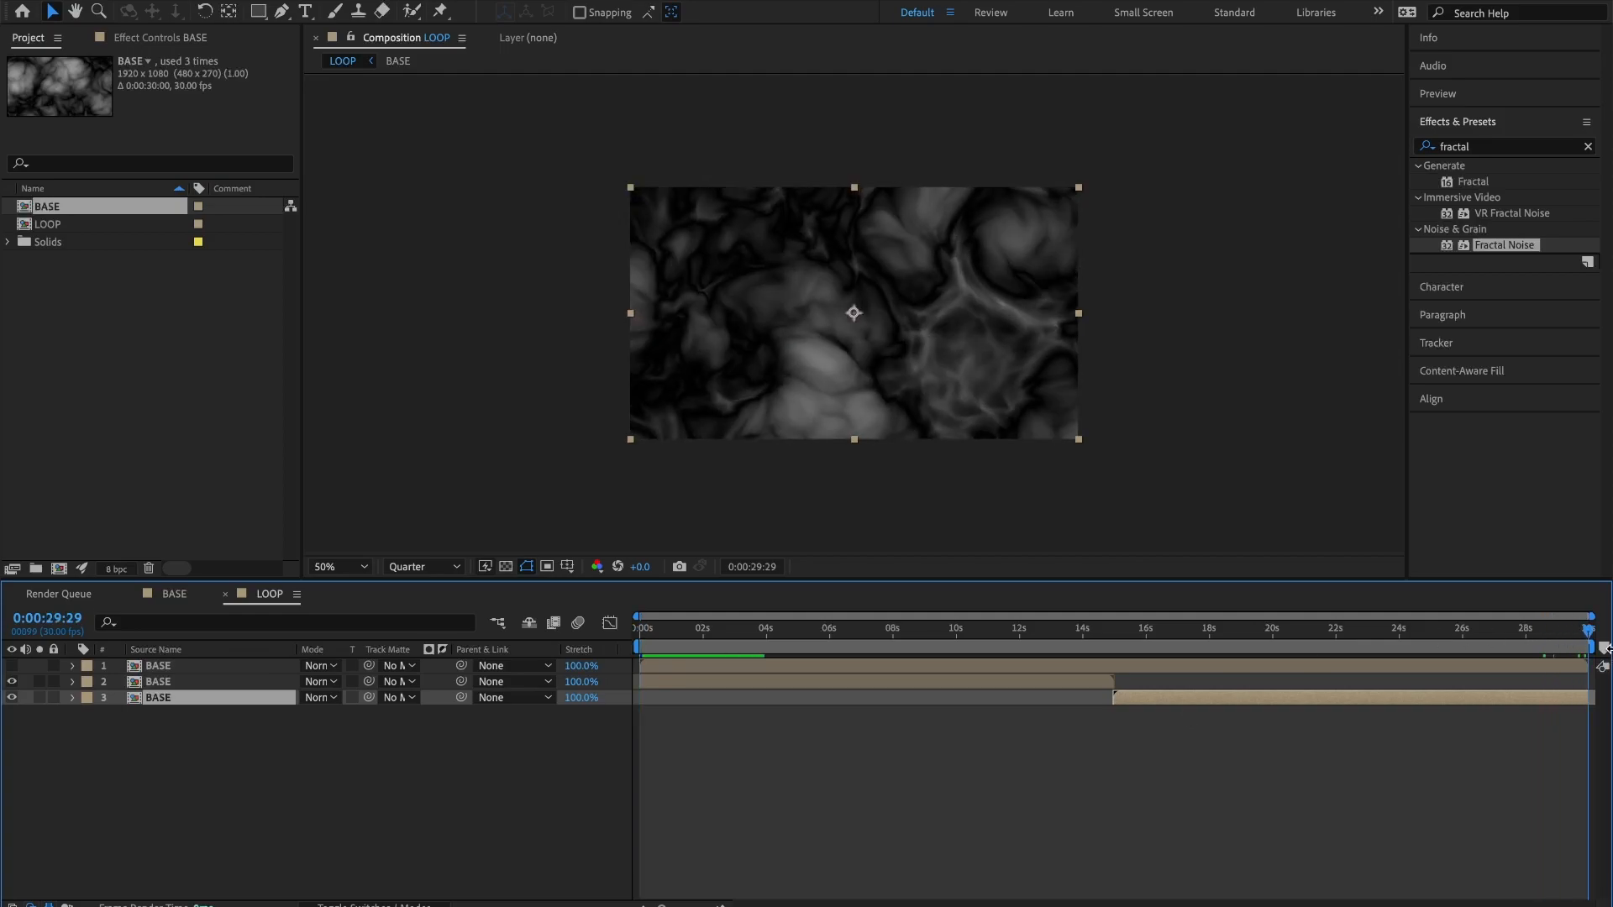
key(equal)
key(equal)
key(equal)
key(equal)
key(minus)
key(minus)
key(minus)
key(minus)
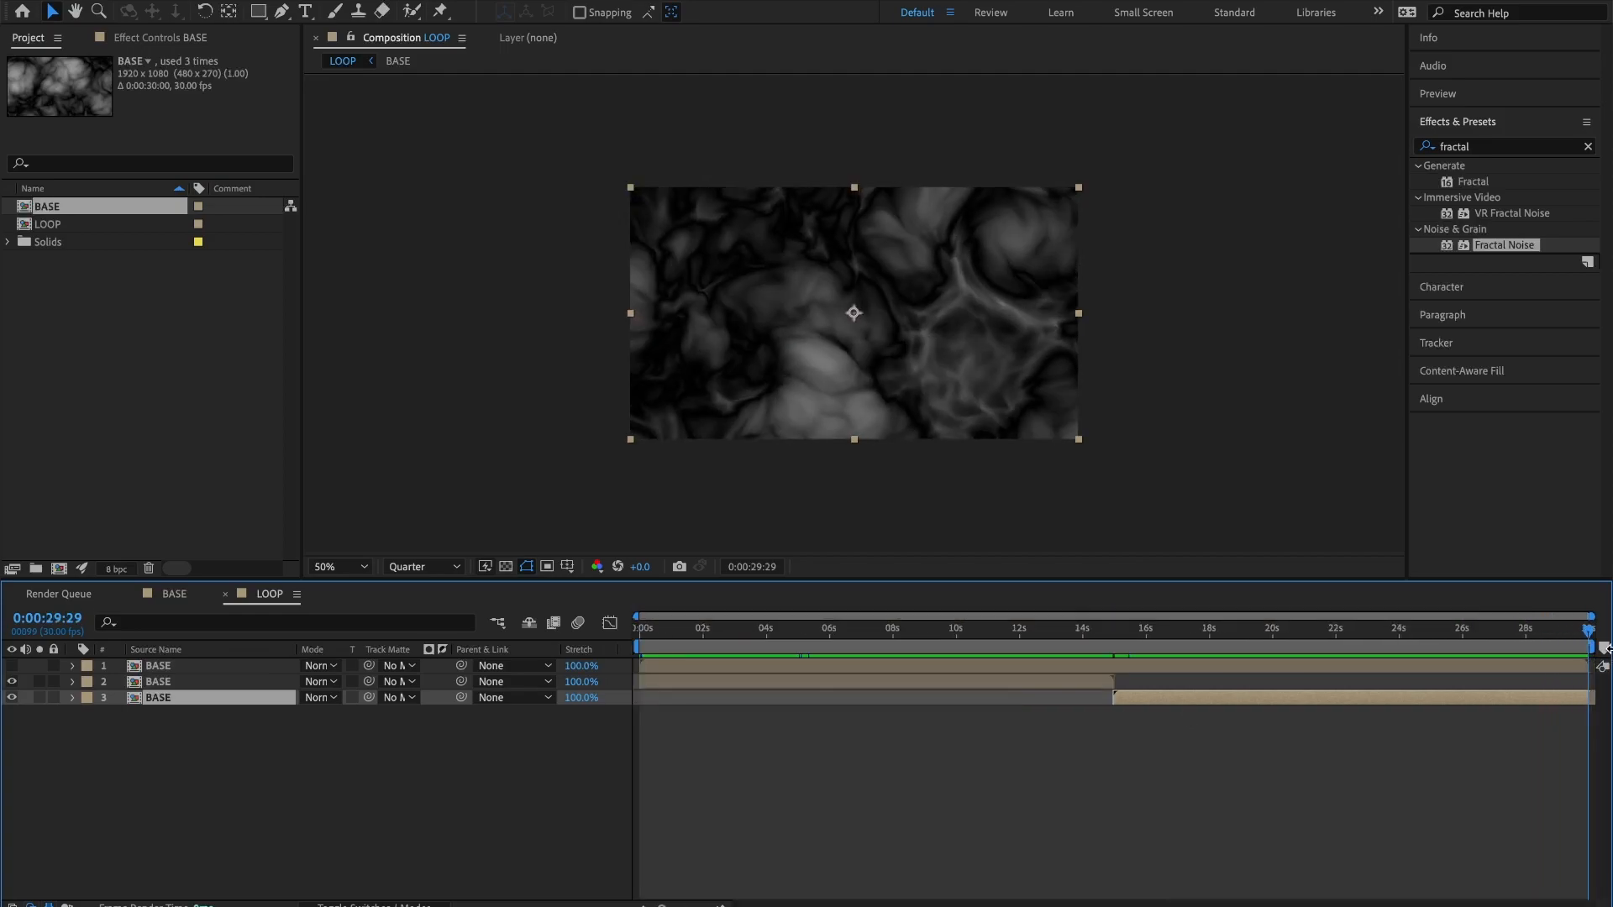
click(1529, 630)
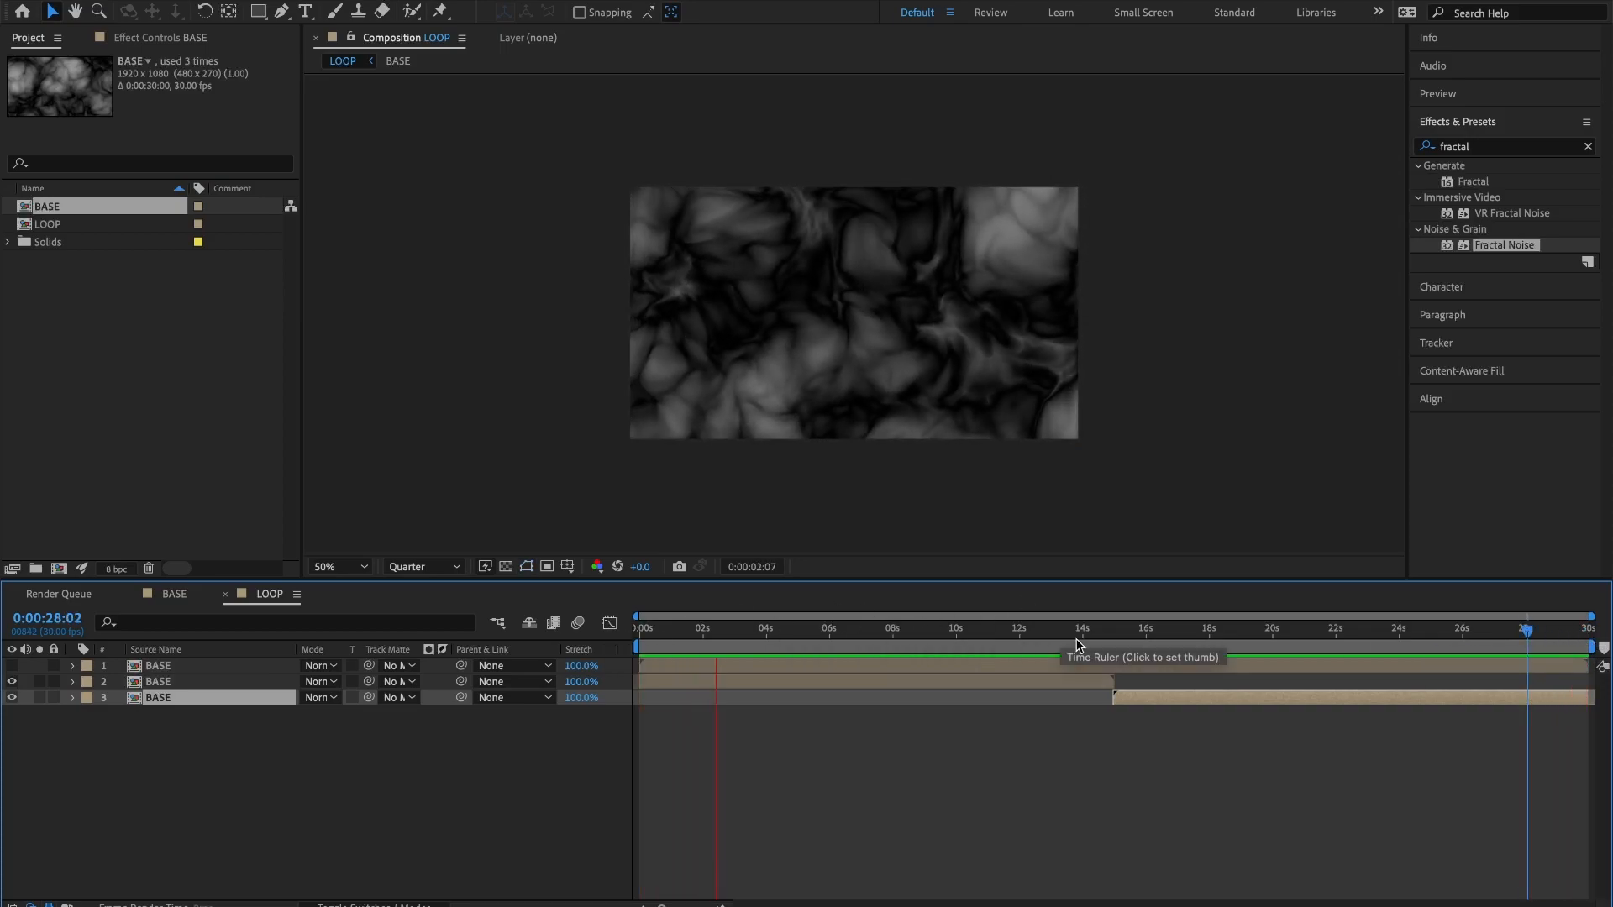
Preview the LOOP composition from about 0:00:13:00 across the join between BASE layers 2 and 3.
key(space)
drag(1028, 633, 1050, 634)
key(space)
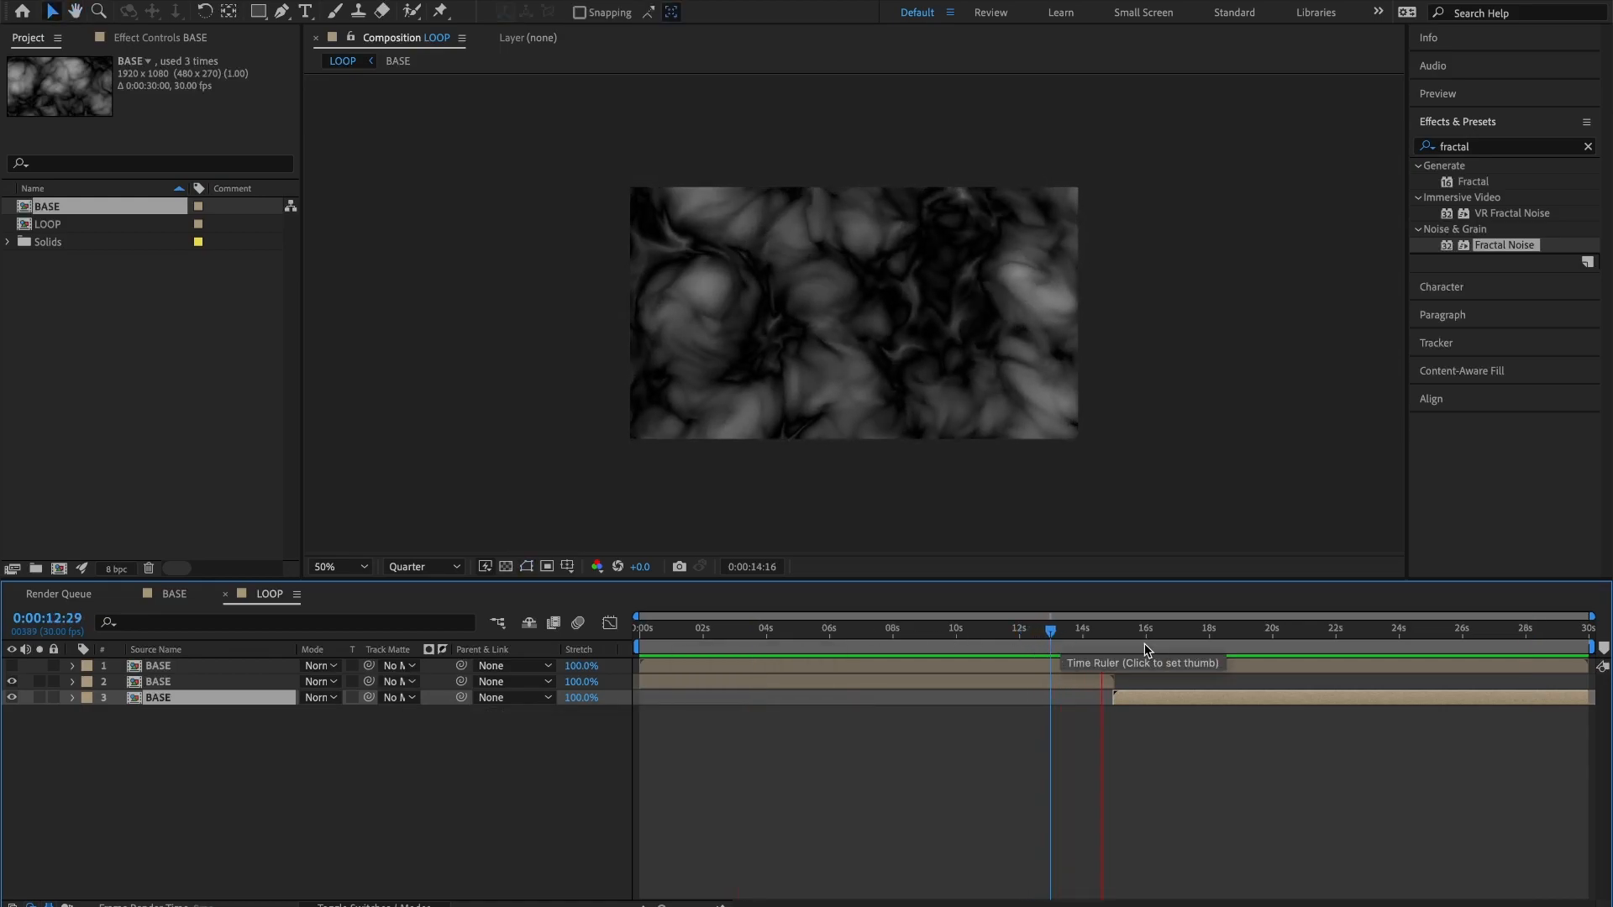
click(1052, 636)
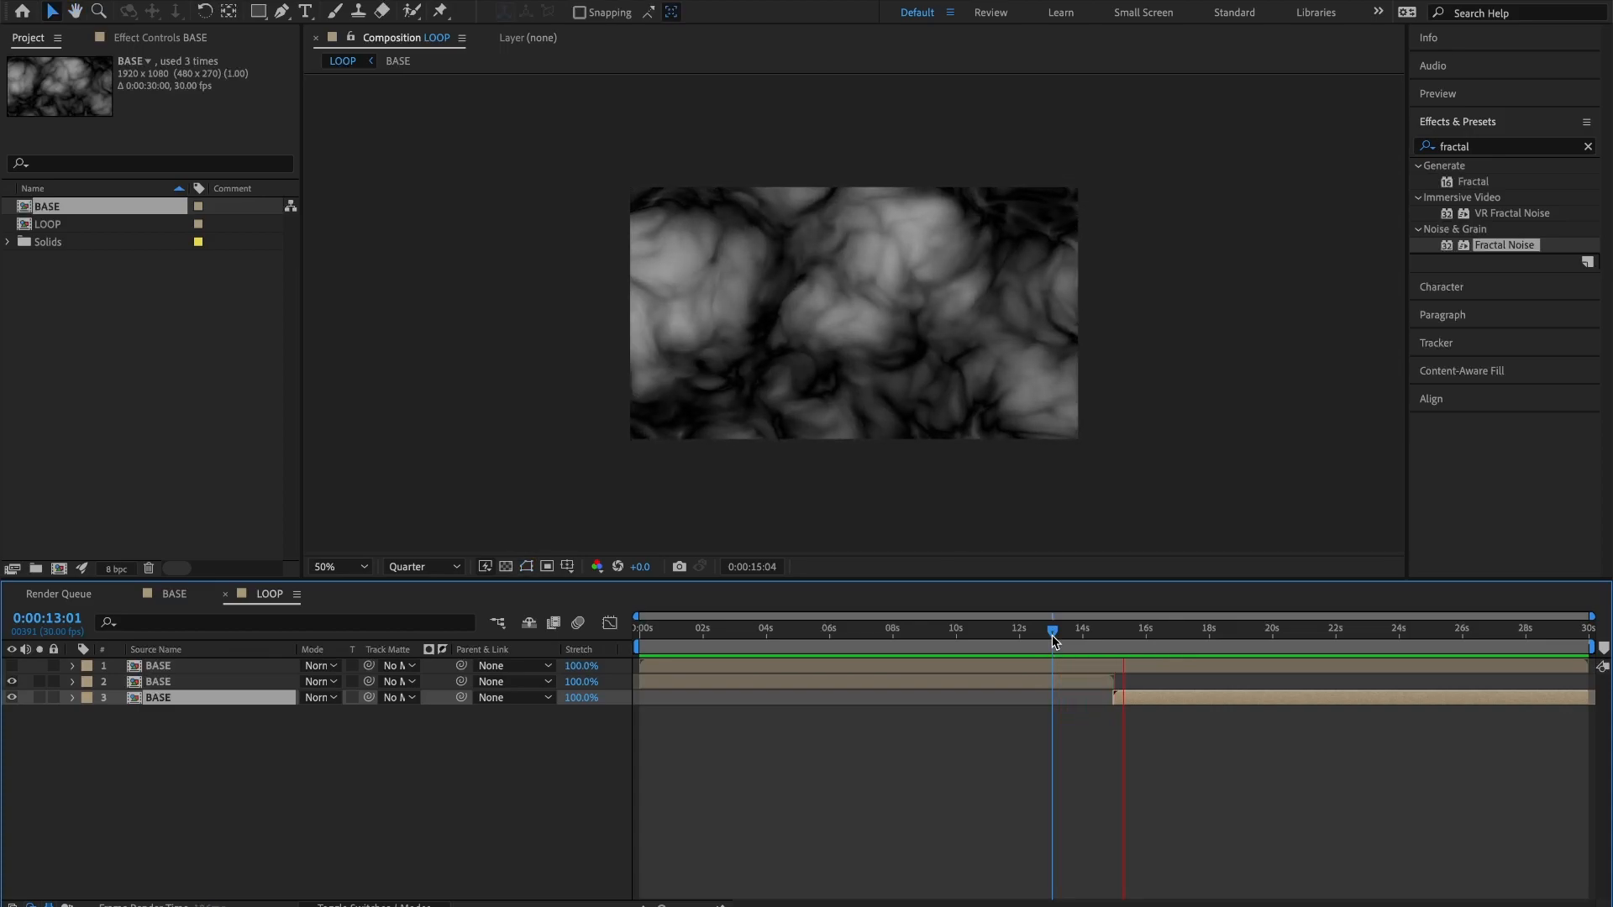
drag(1147, 636, 963, 633)
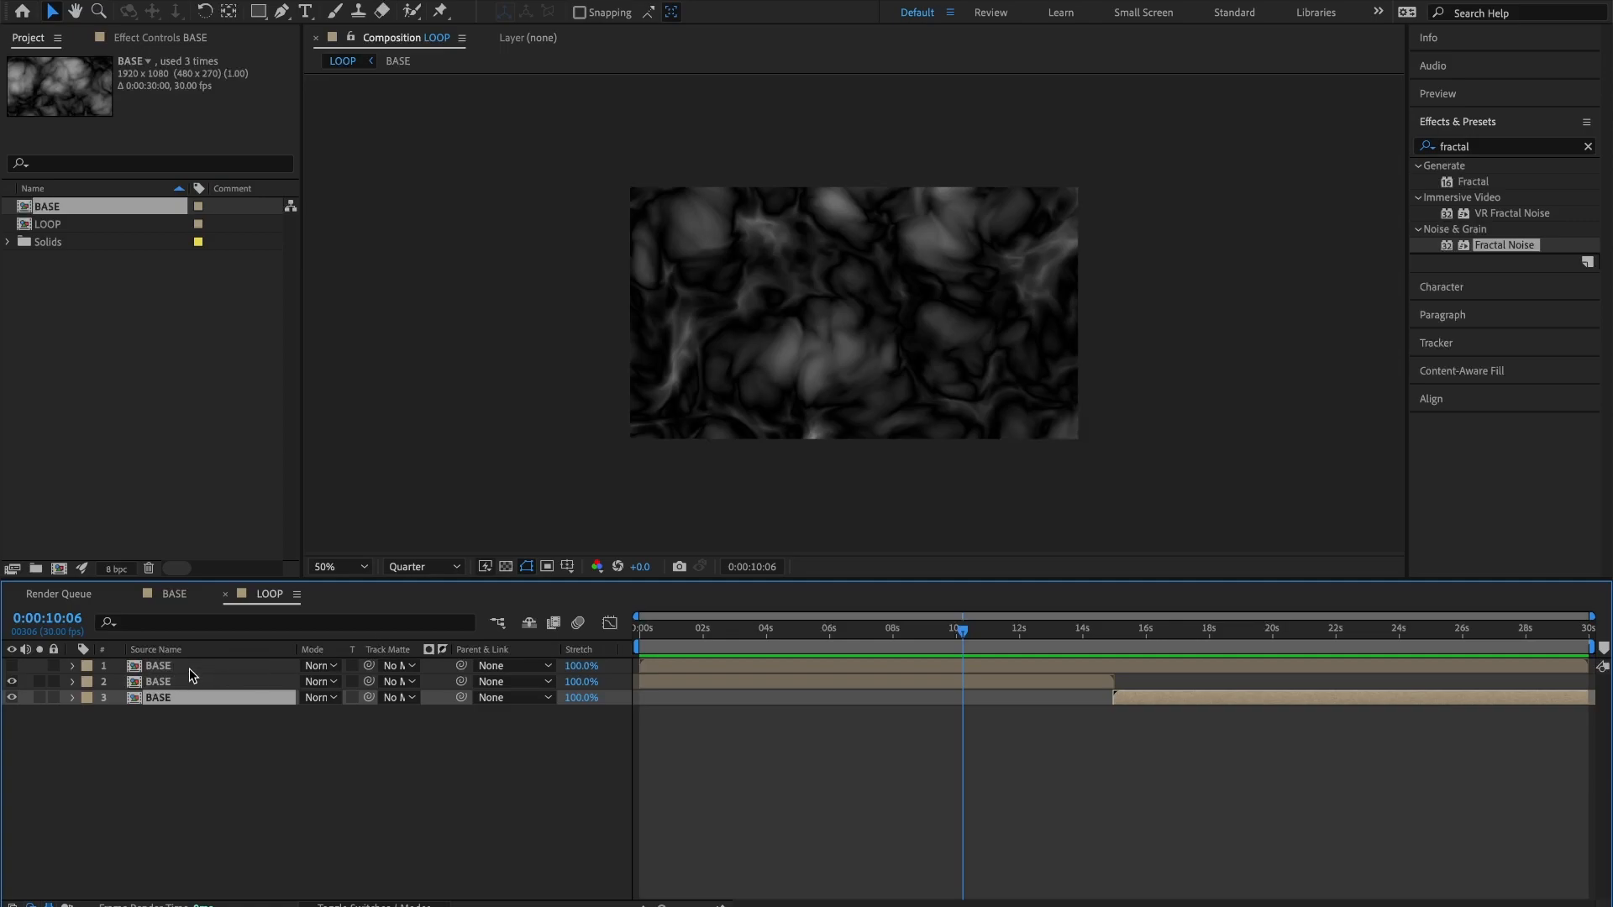
Unhide BASE layer 1 and trim it to start at 0:00:03:00 and end at 0:00:27:00.
click(12, 666)
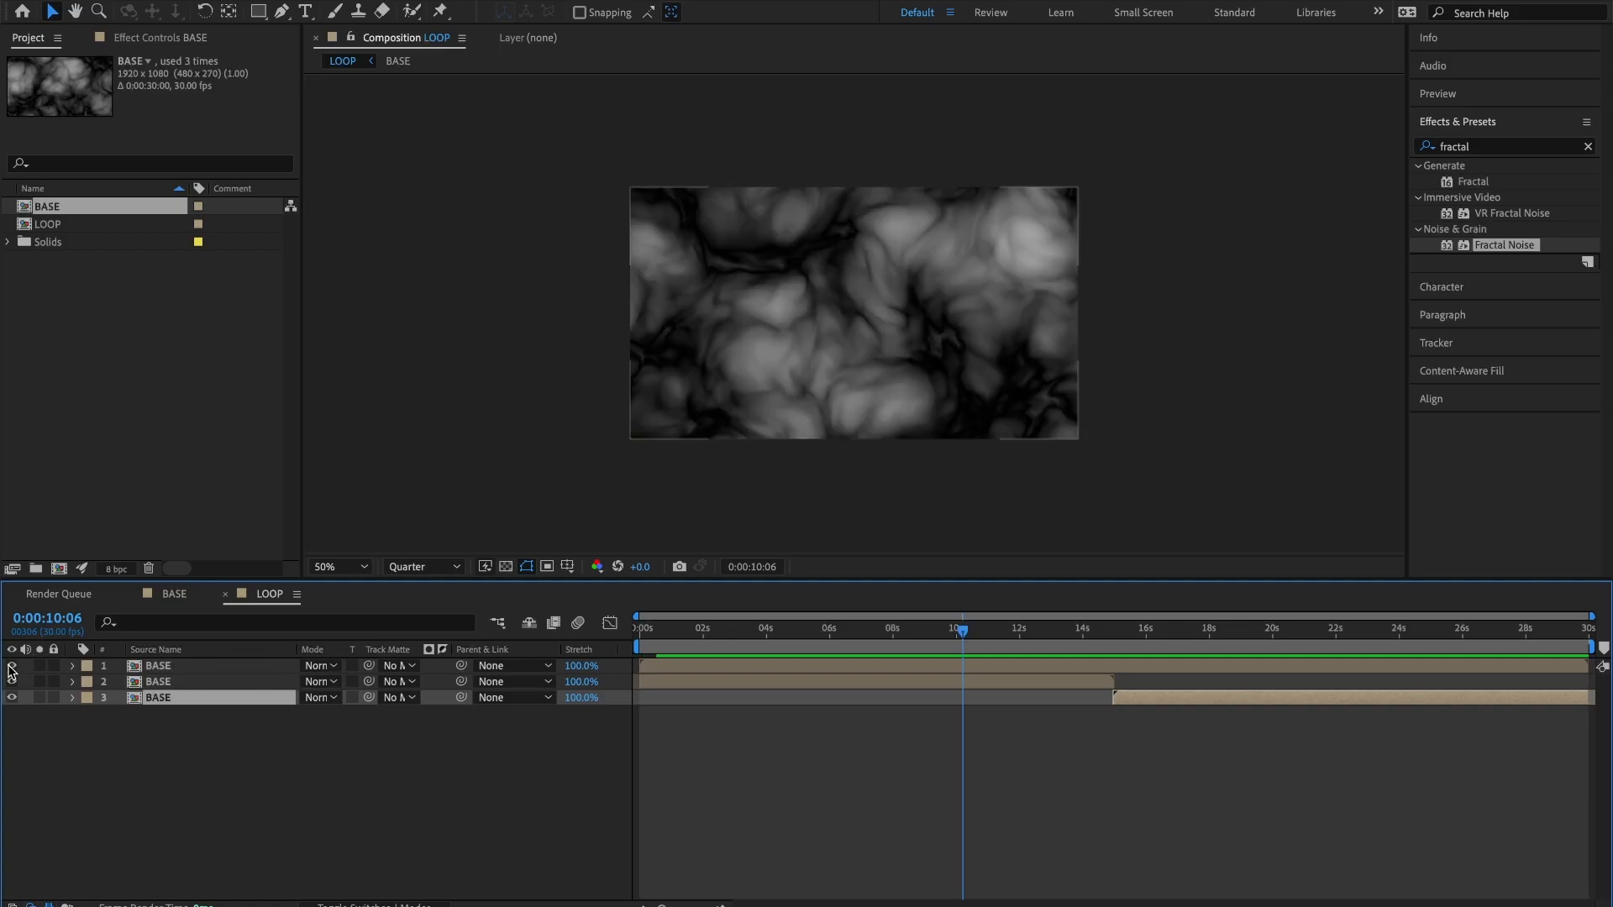
click(158, 667)
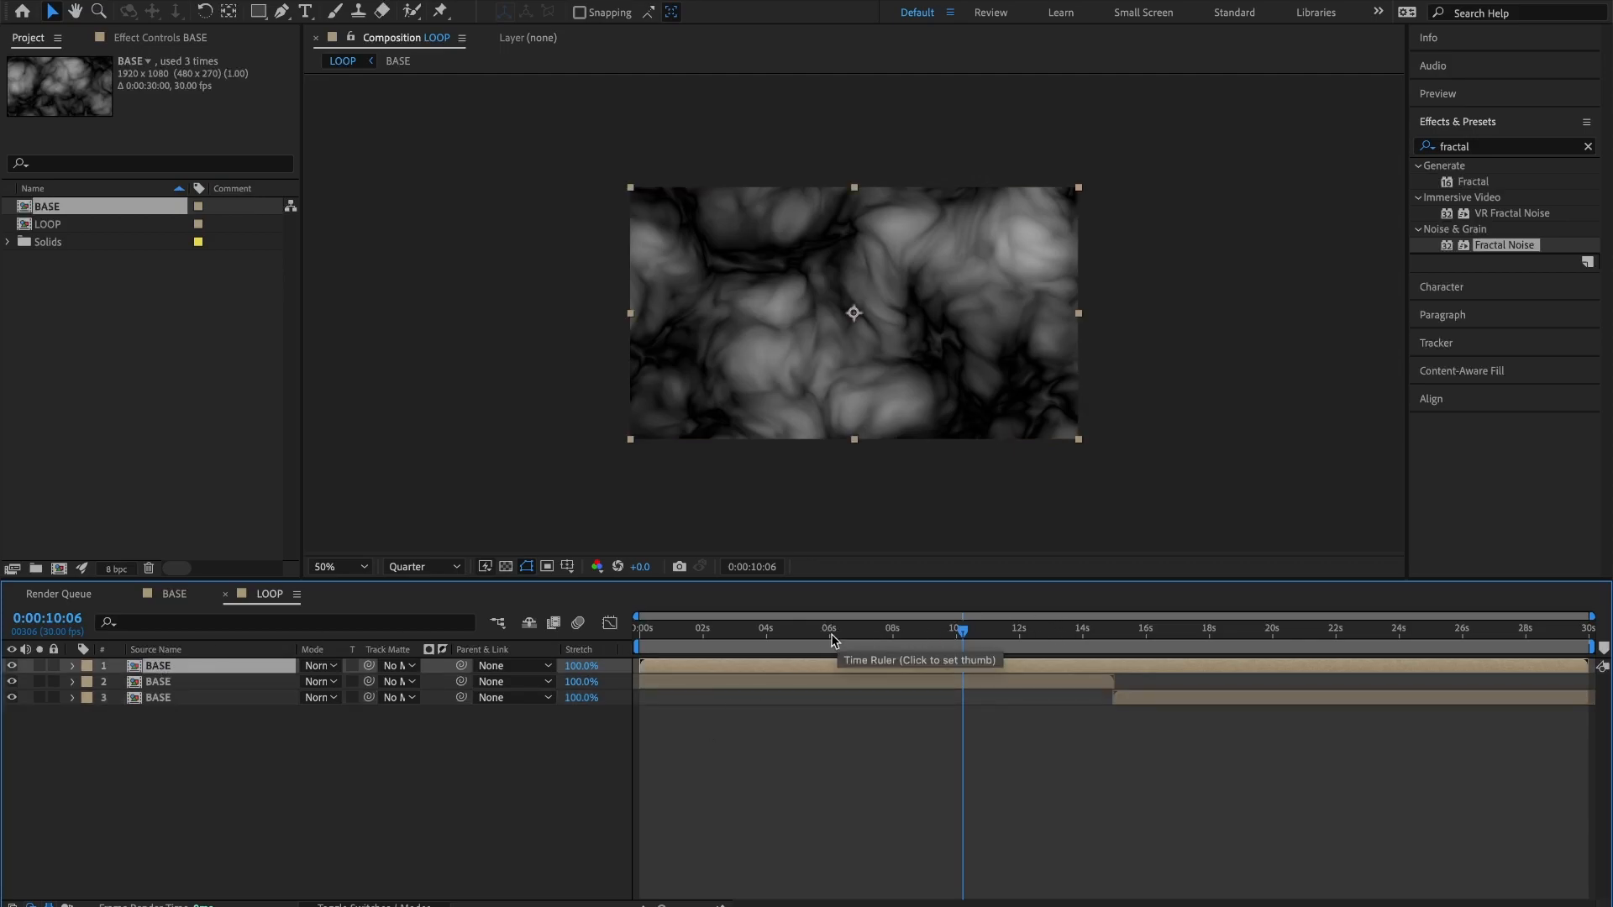
drag(808, 631, 736, 632)
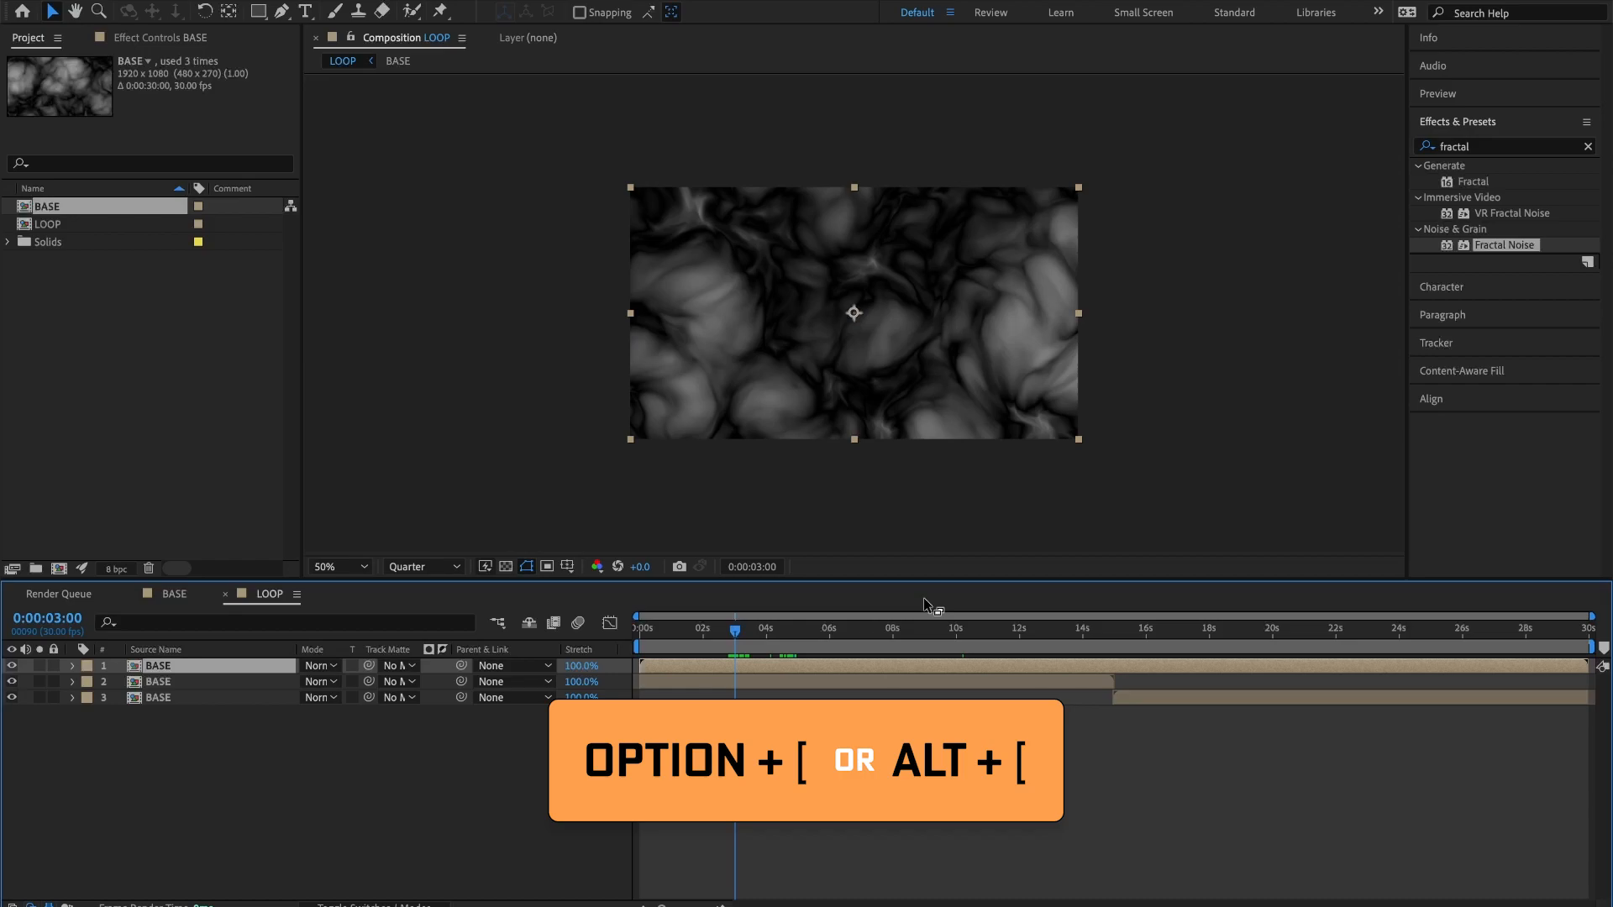
key(alt+bracketleft)
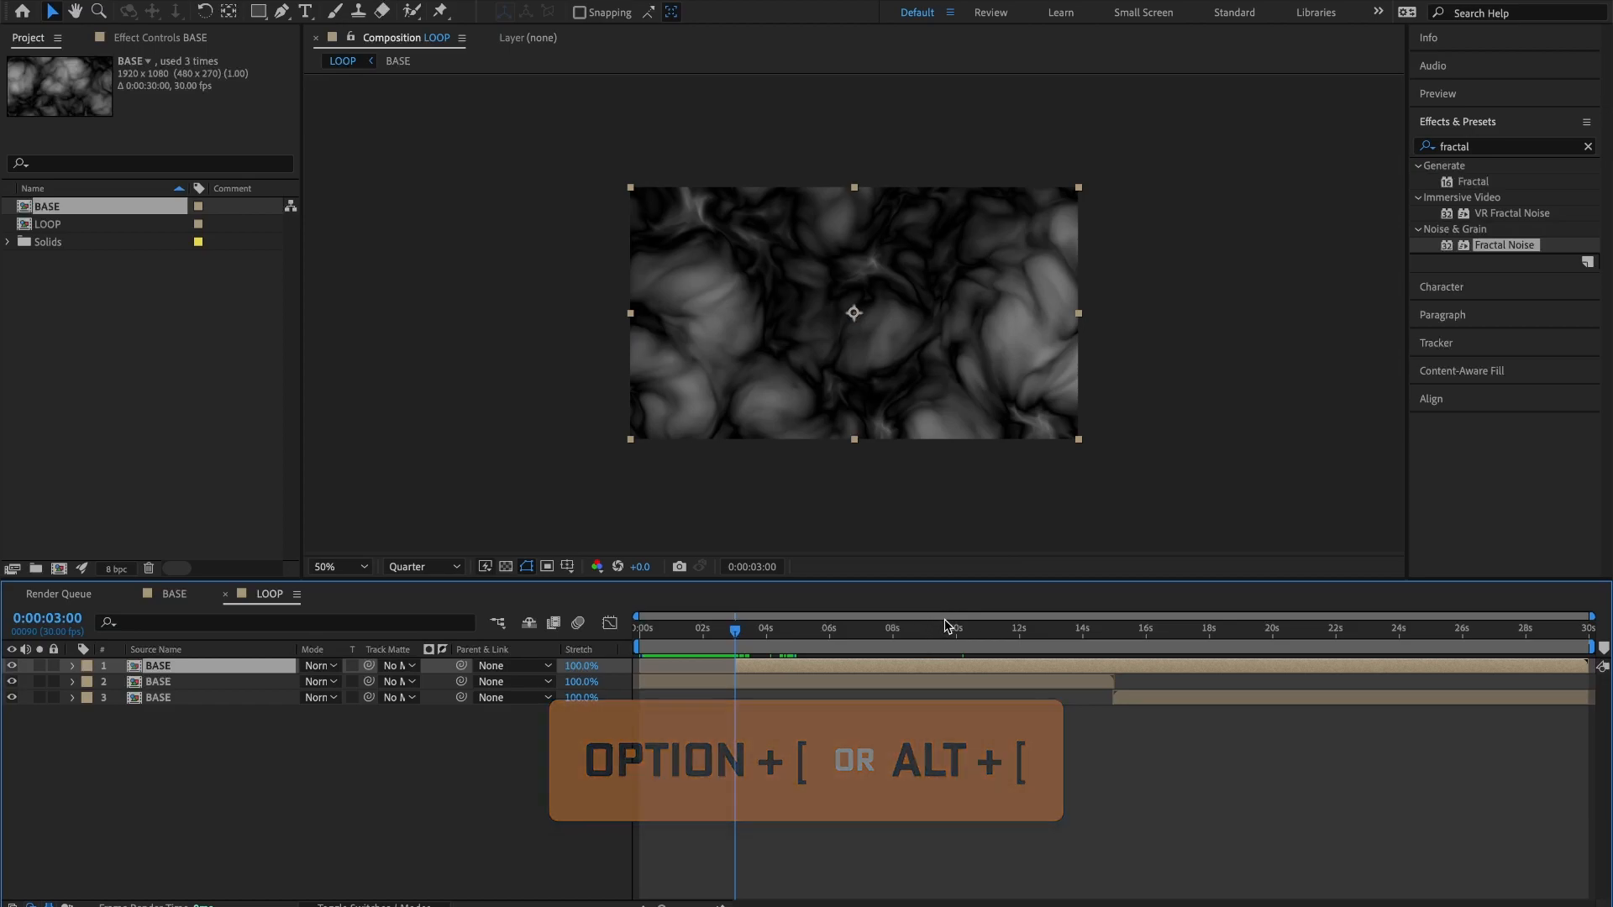
drag(960, 630, 1494, 640)
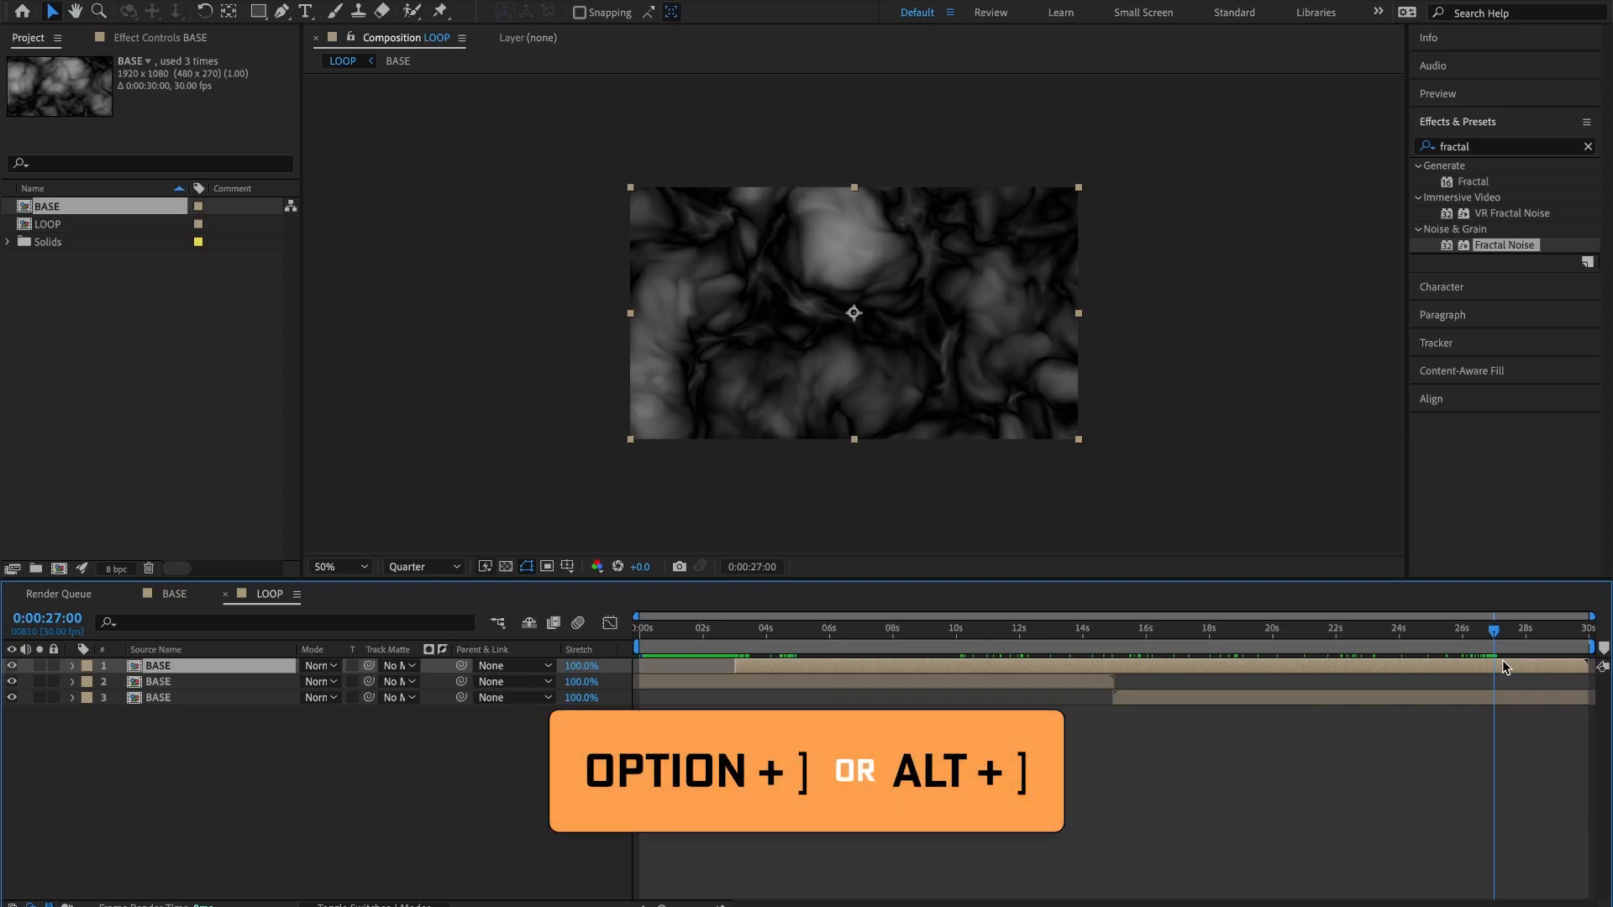
key(alt+bracketright)
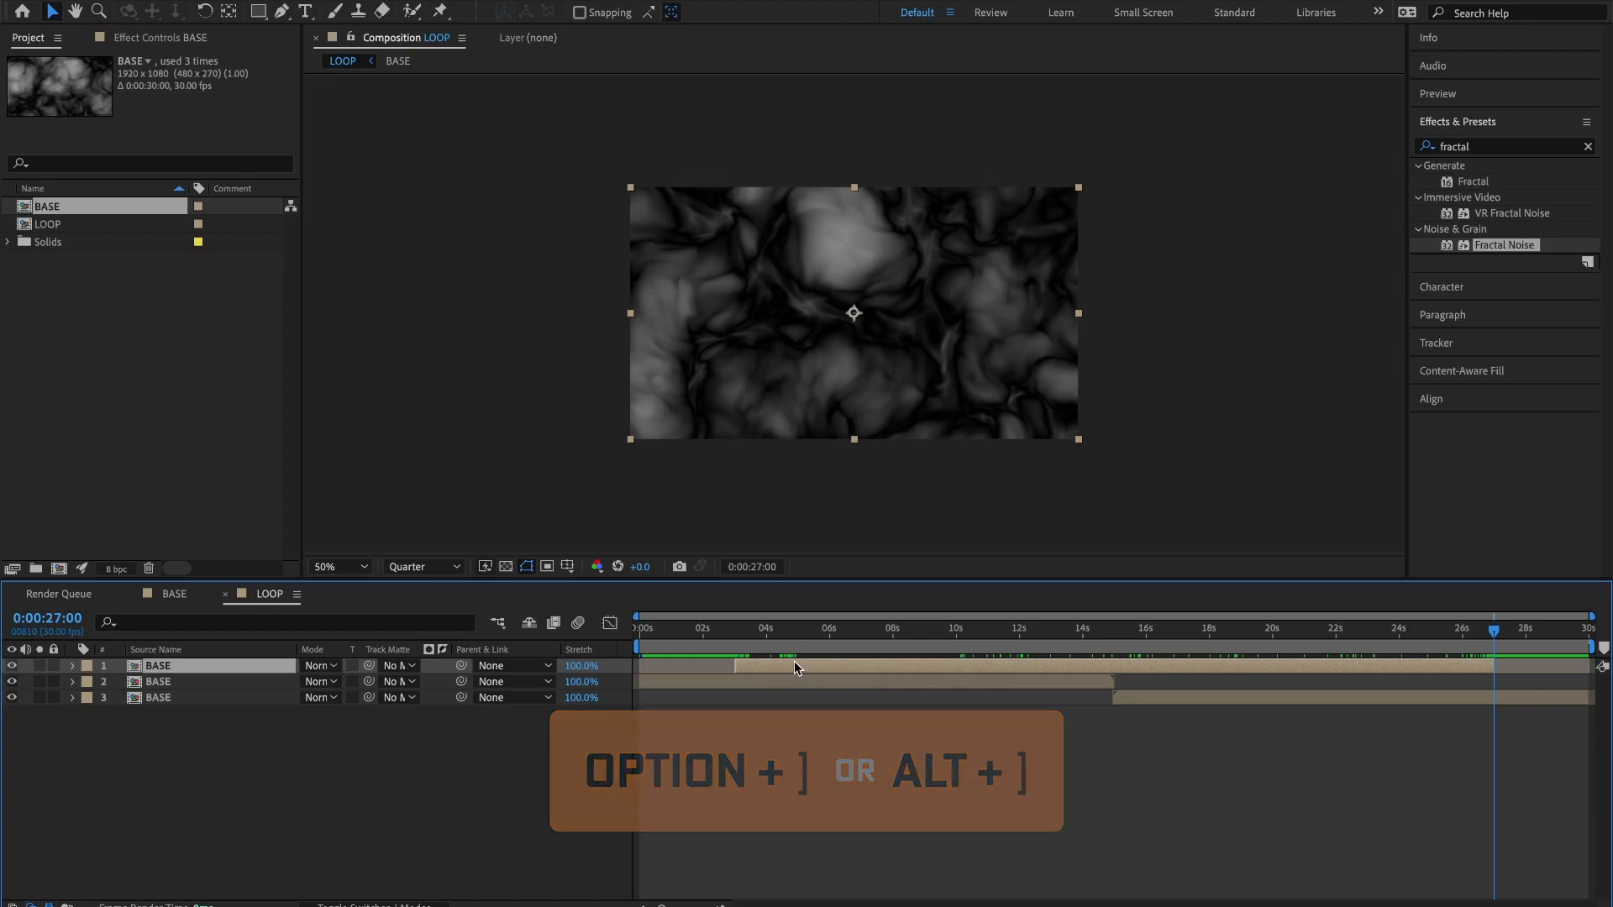
Reveal the Opacity of BASE layer 1 and keyframe it at 0% at 0:00:03:00.
click(73, 665)
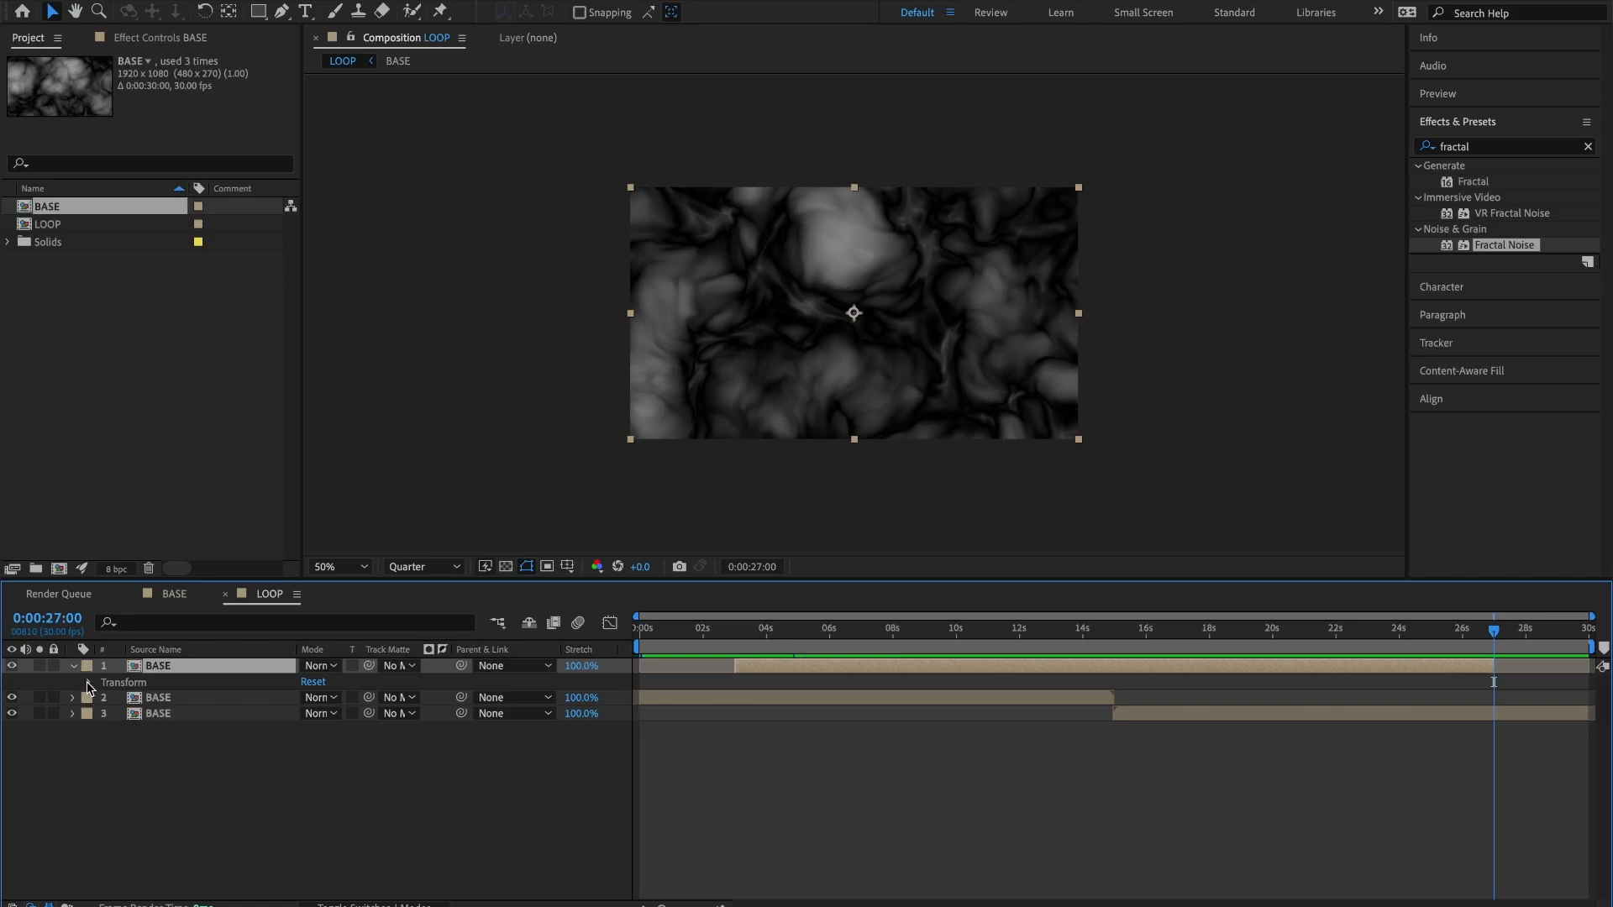
click(89, 684)
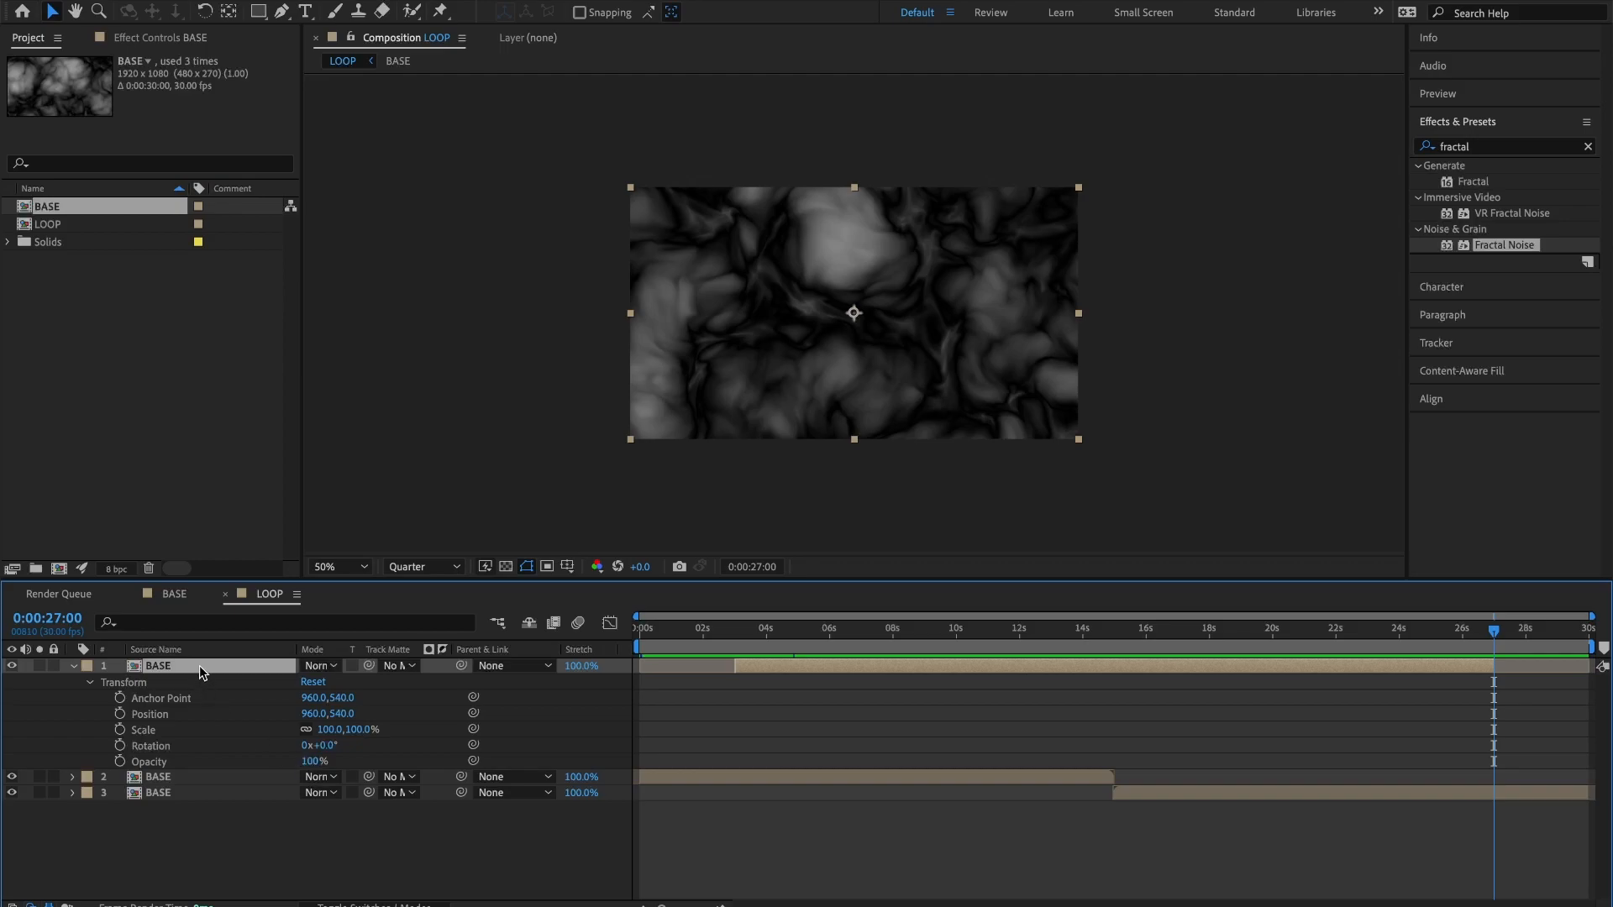
key(t)
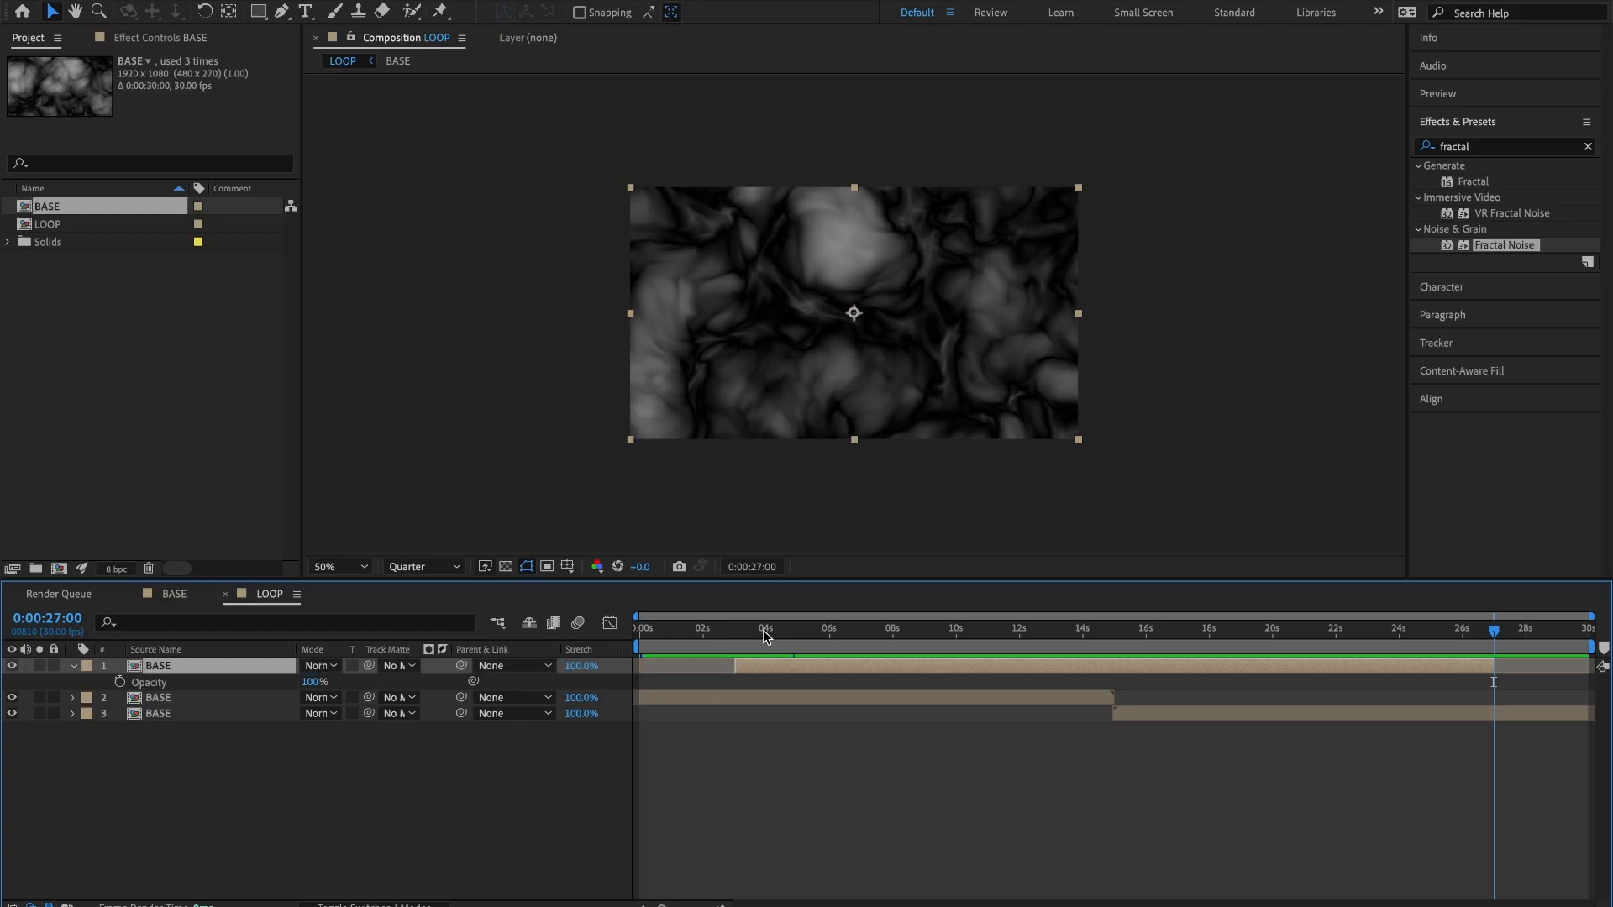
drag(765, 636, 739, 634)
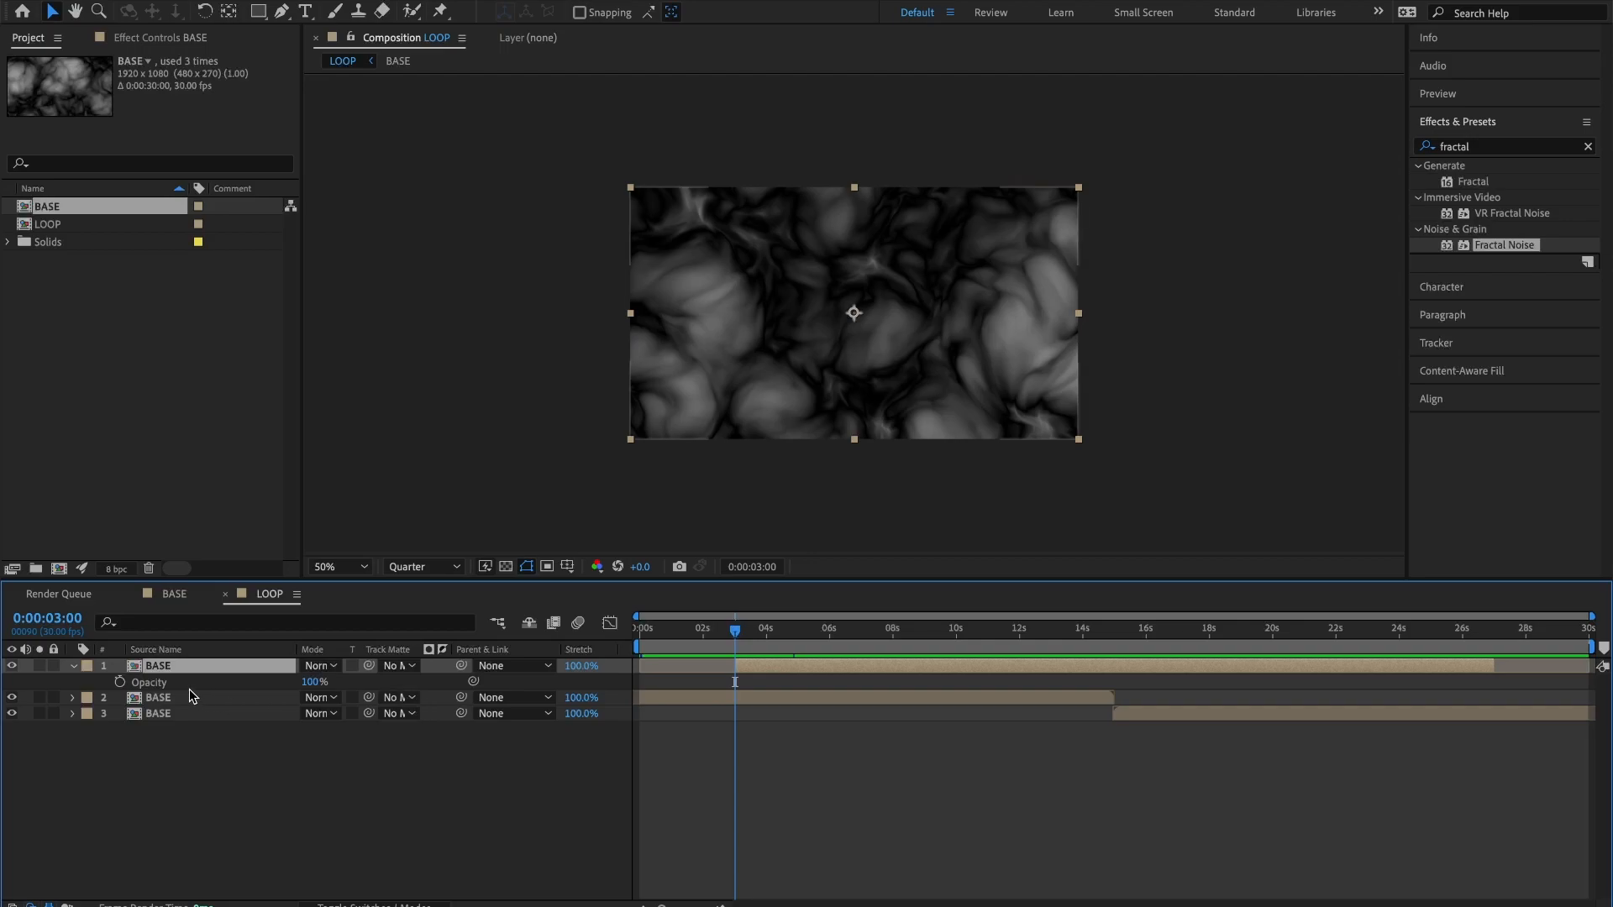
click(316, 684)
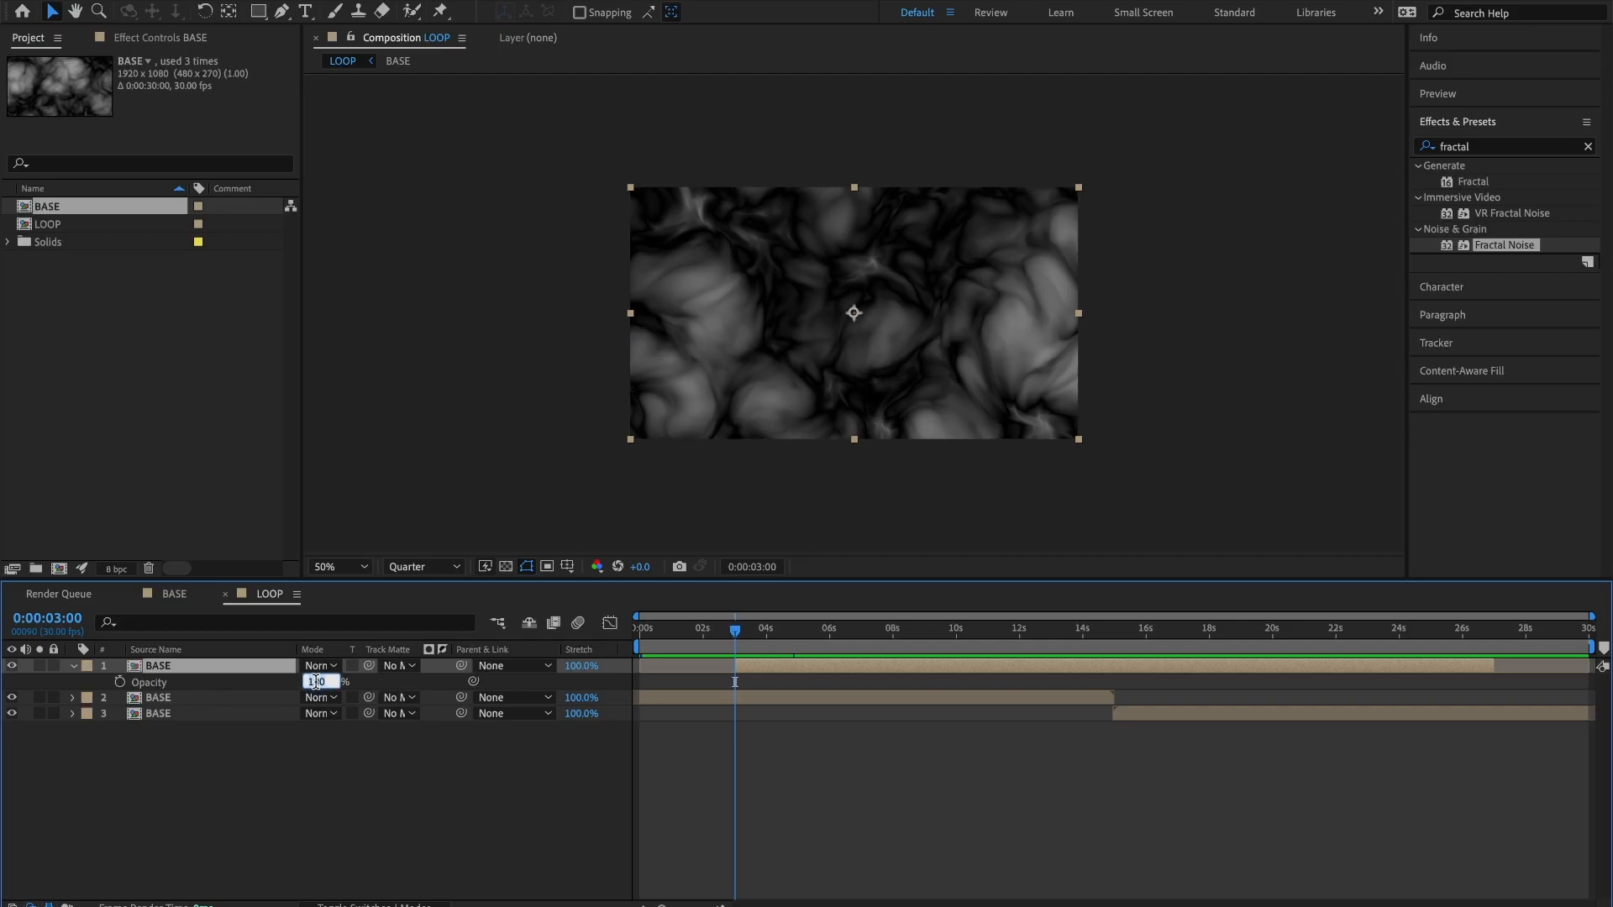
text(0)
key(Return)
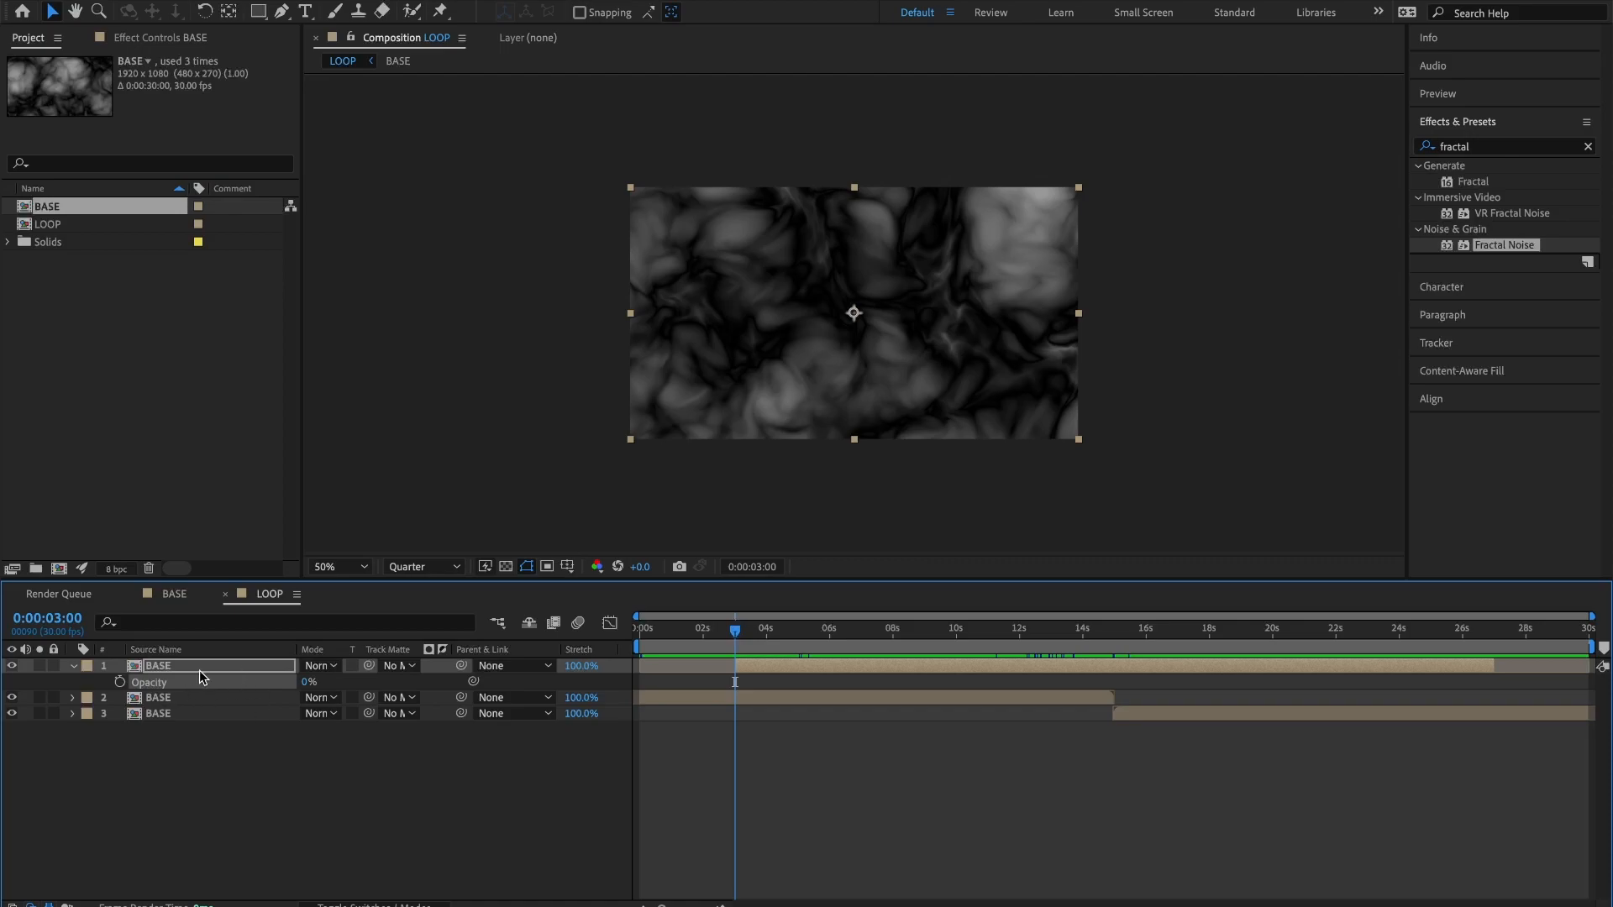
click(120, 682)
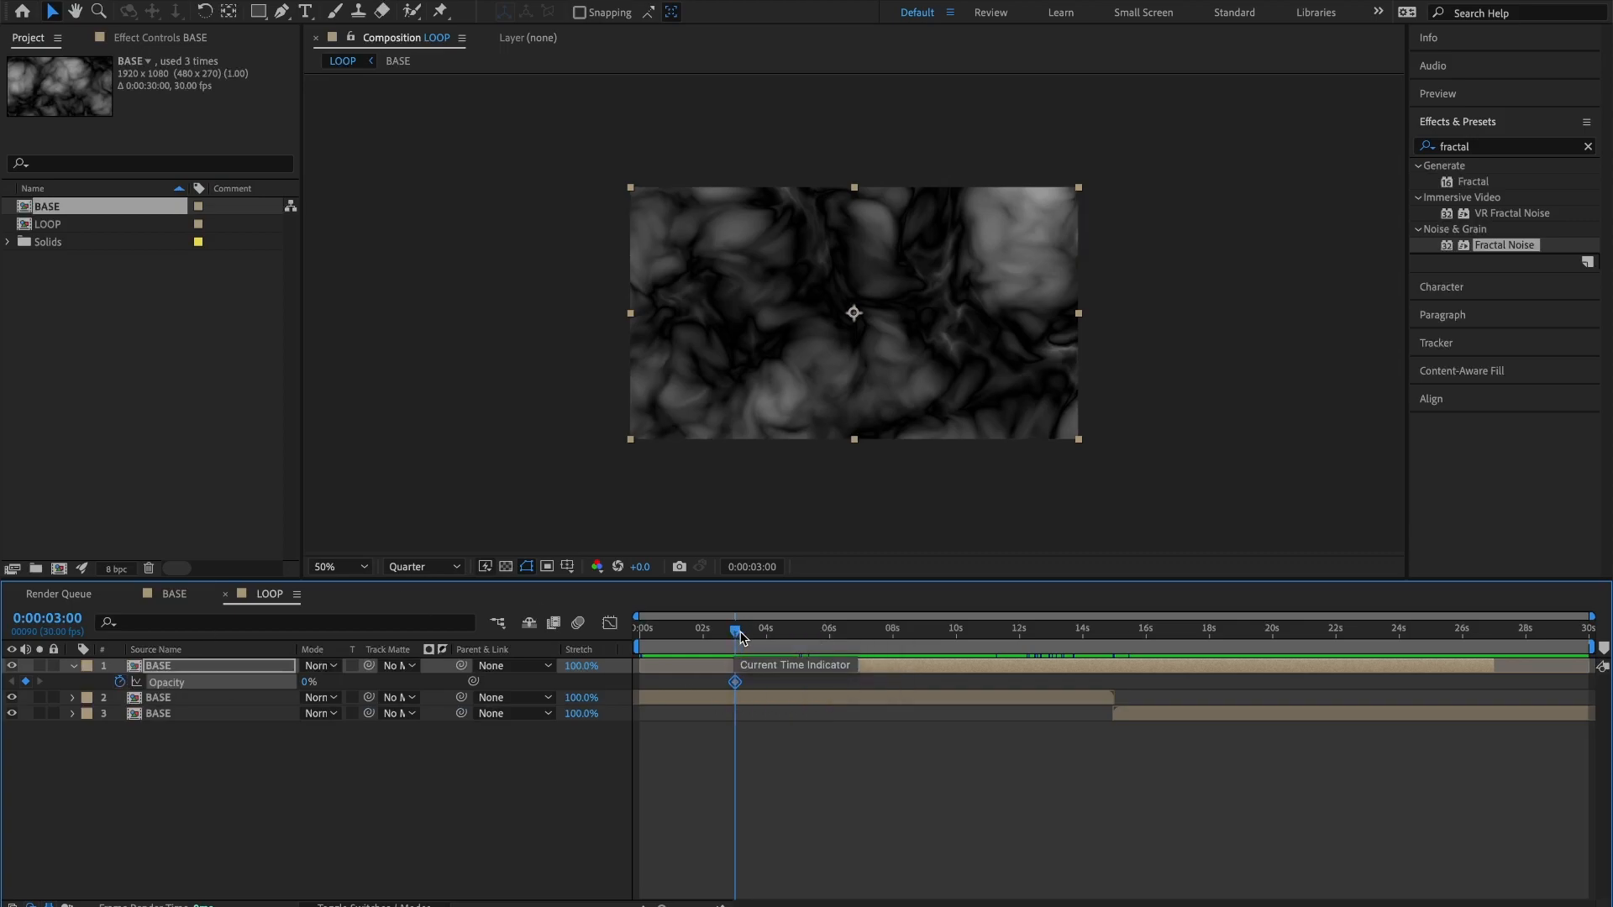
Add 100% Opacity keyframes to BASE layer 1 at 0:00:13:00 and 0:00:17:00.
drag(732, 629, 1049, 649)
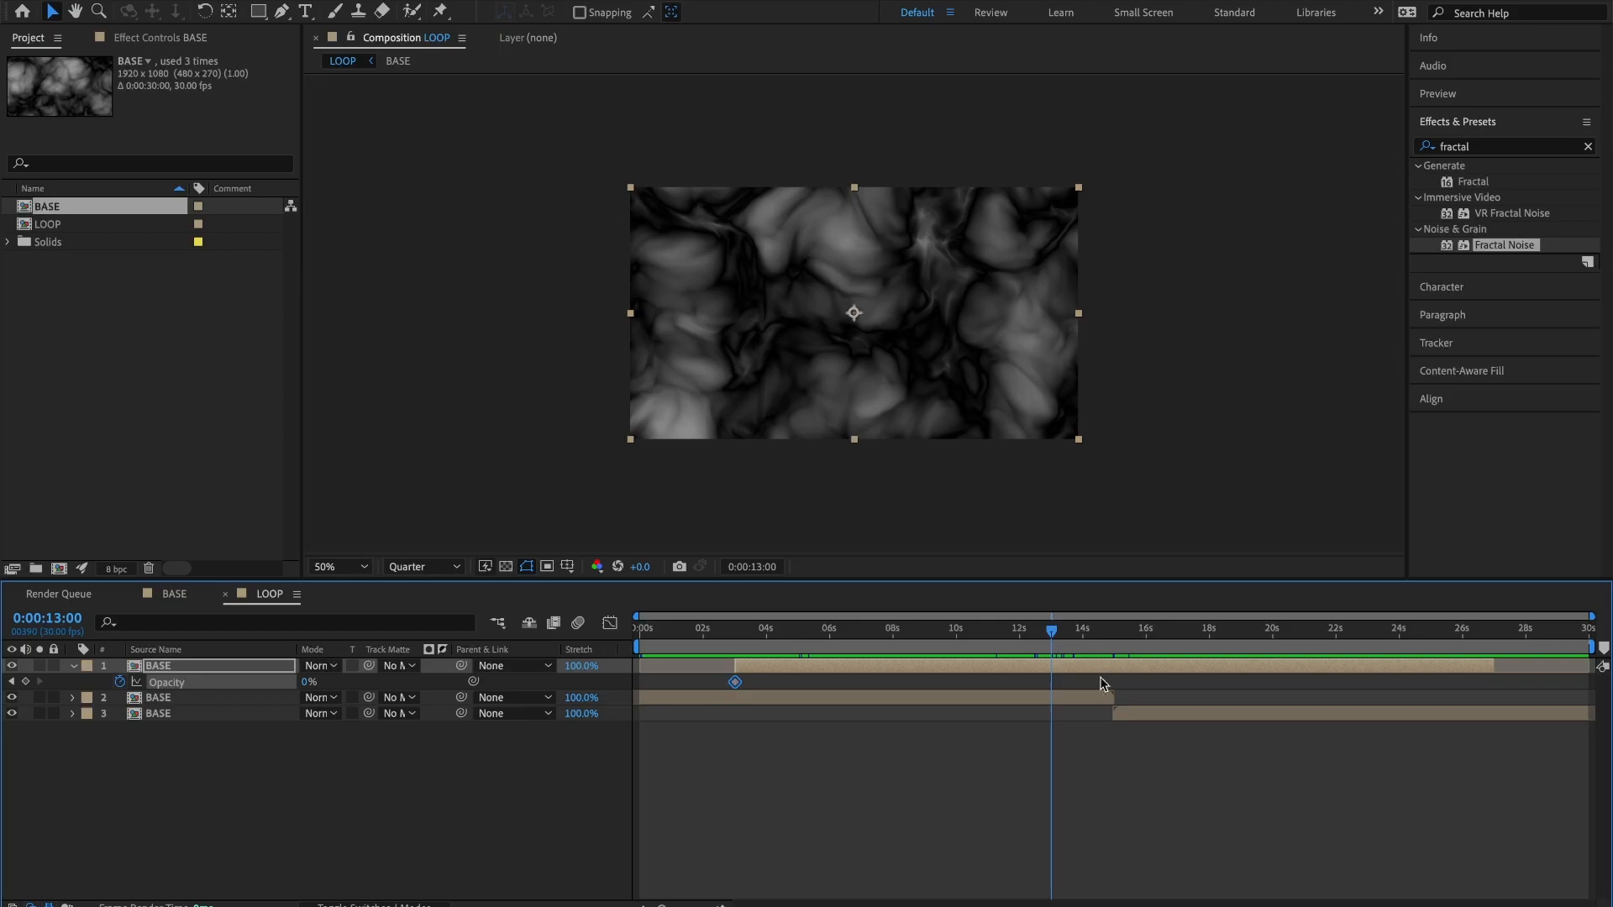
click(307, 682)
text(100)
key(Return)
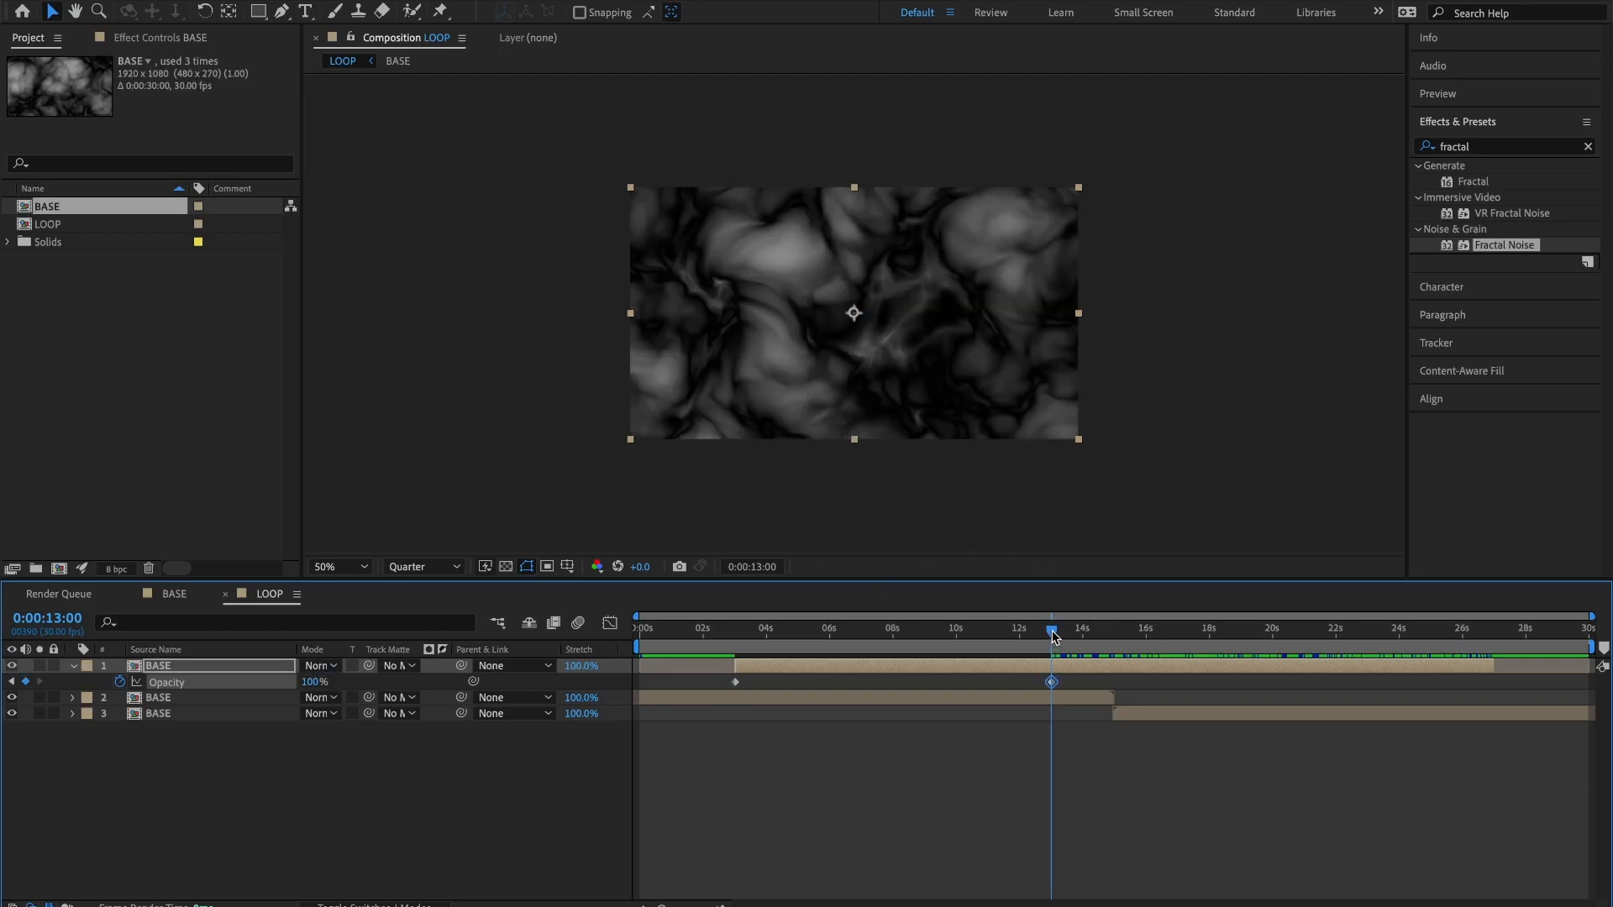
drag(1054, 631, 1177, 636)
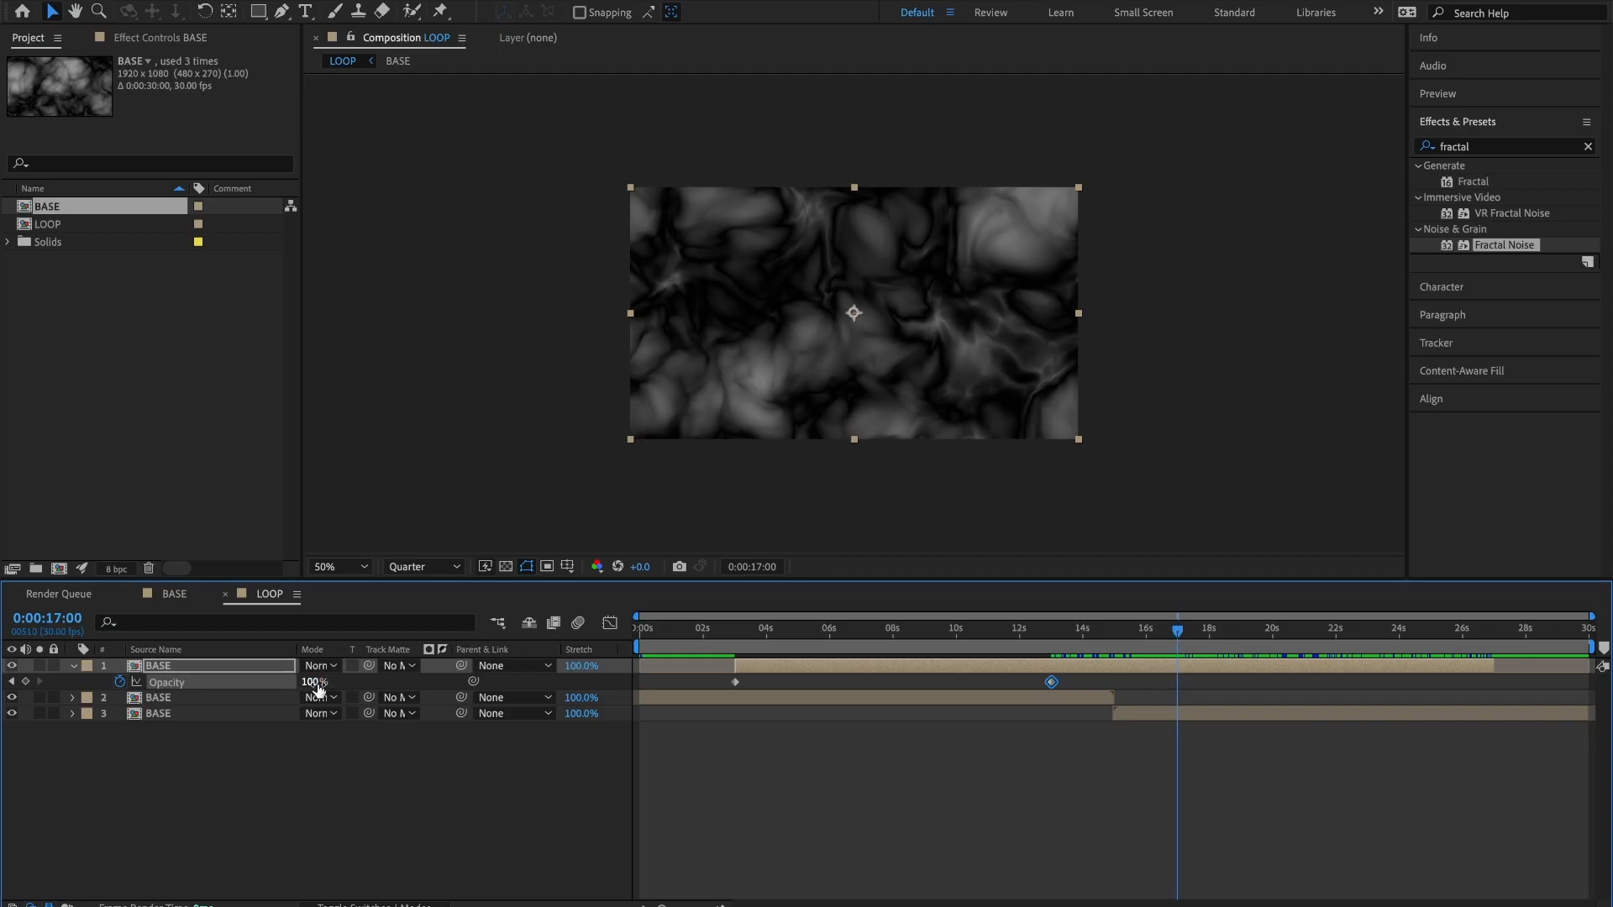
click(28, 685)
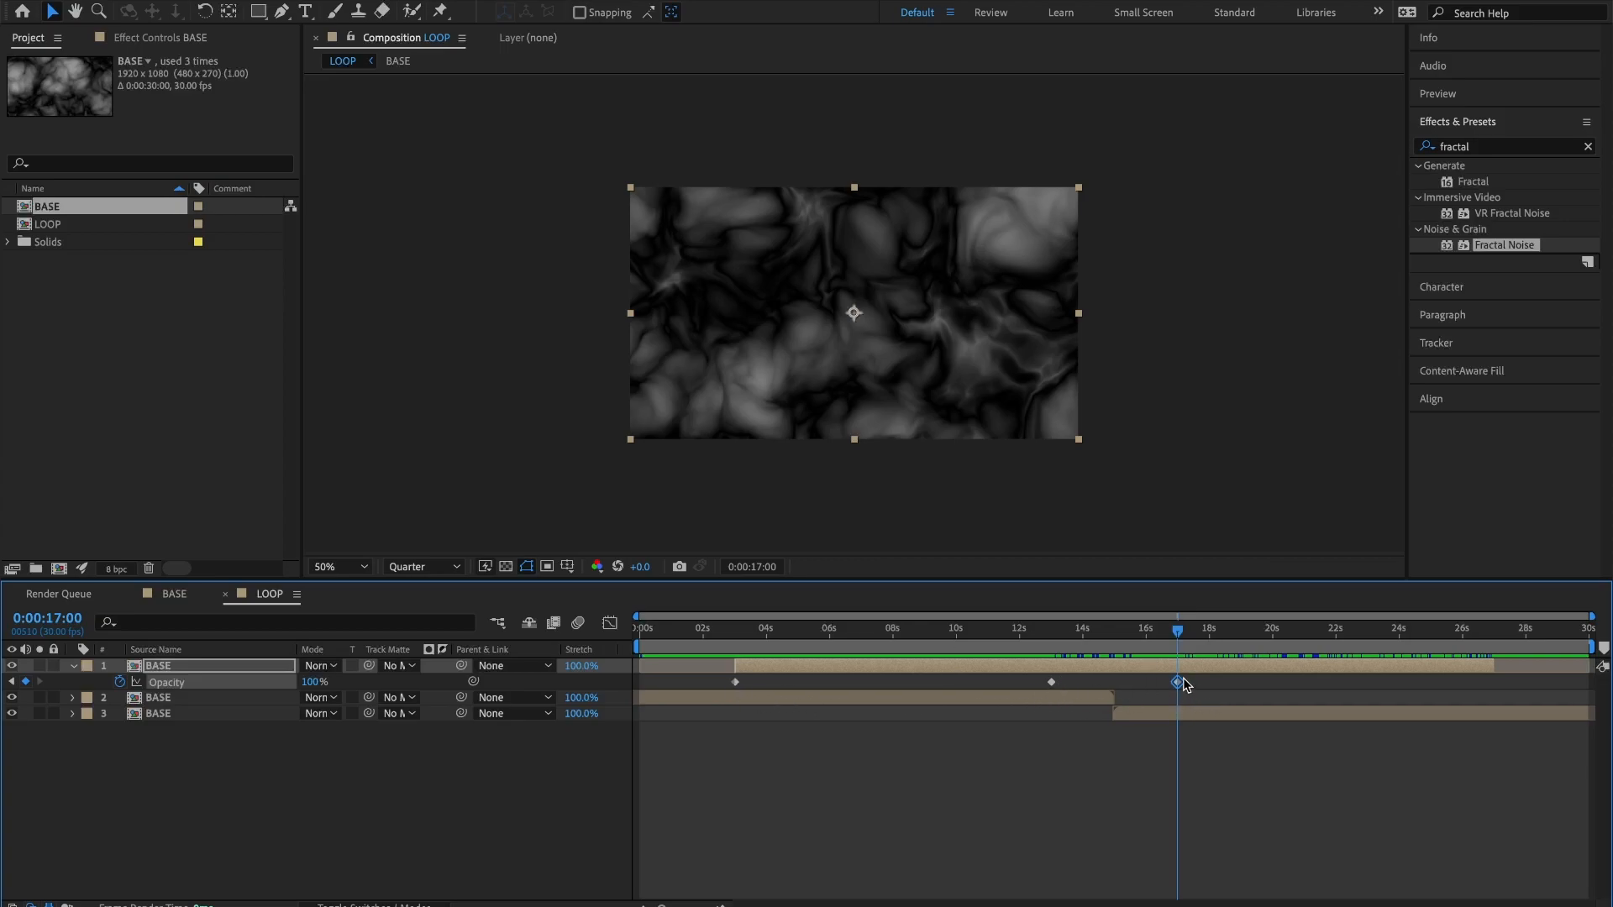
Keyframe the Opacity of BASE layer 1 at 0% at its end, 0:00:27:00.
drag(1173, 636, 1482, 663)
key(alt+bracketright)
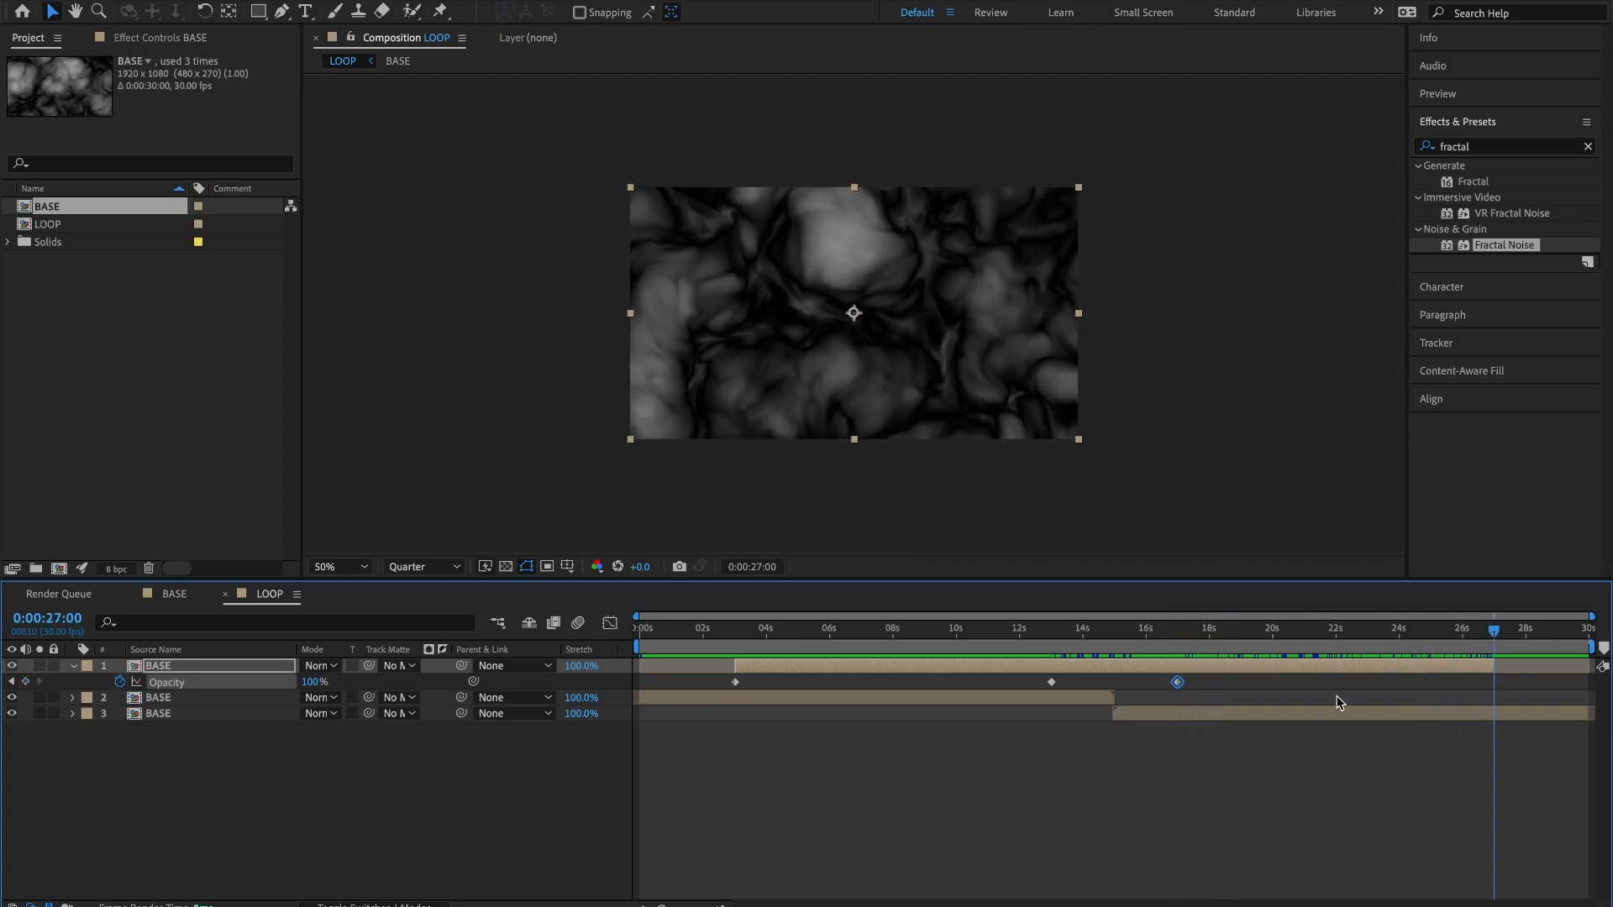
click(311, 681)
text(0)
key(Return)
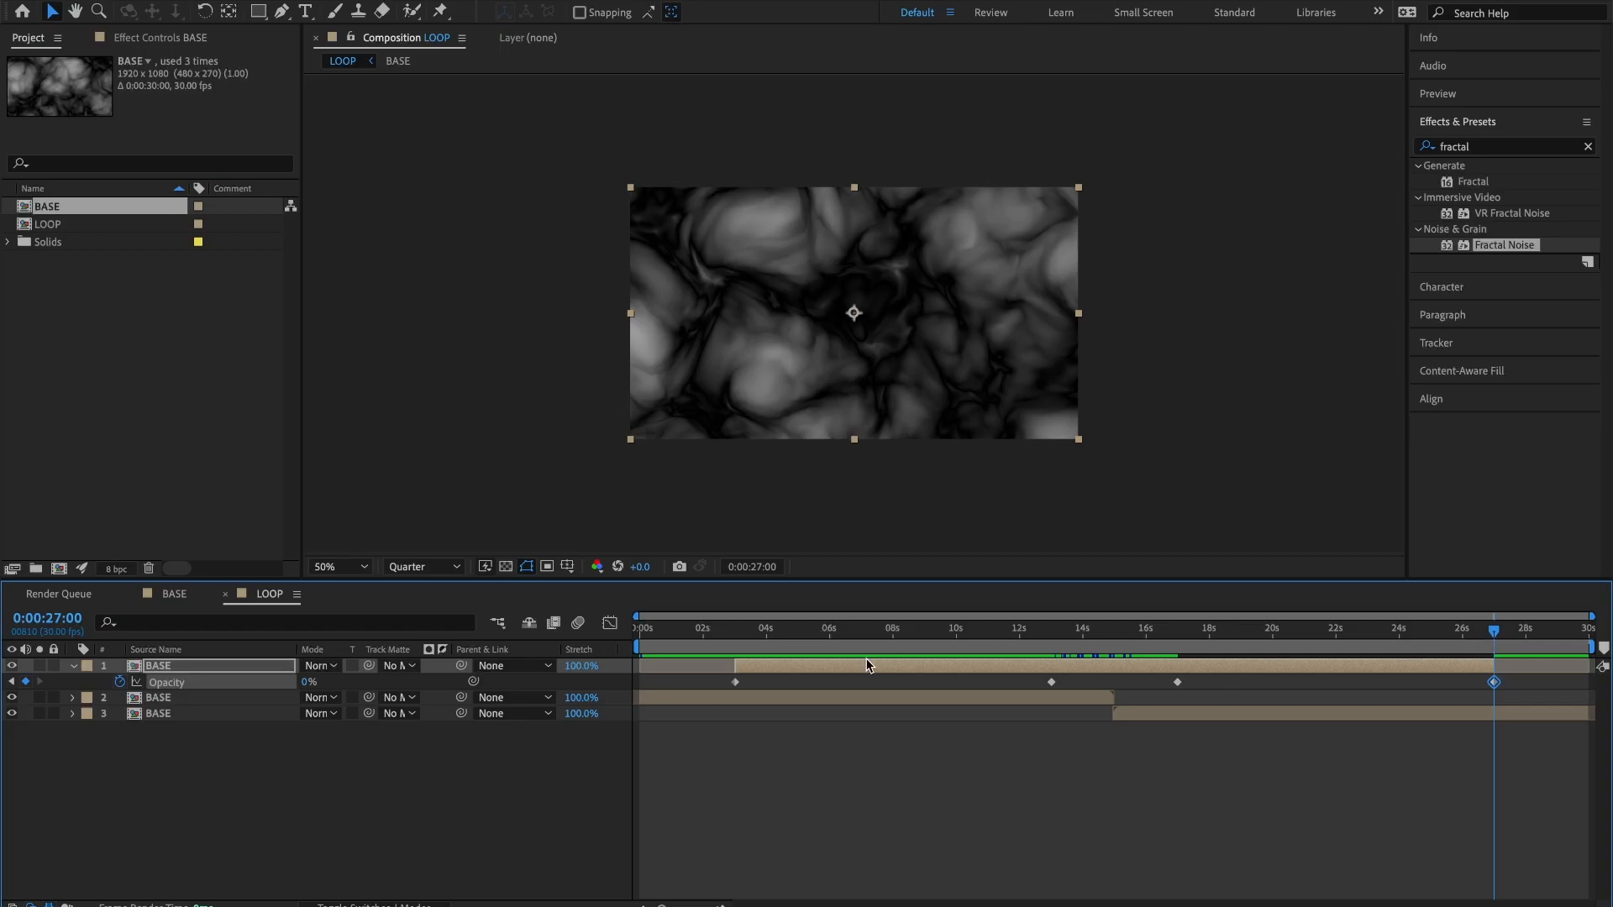
Preview the crossfaded loop and scrub through the LOOP composition from its first frame to about 0:00:25:26.
click(688, 634)
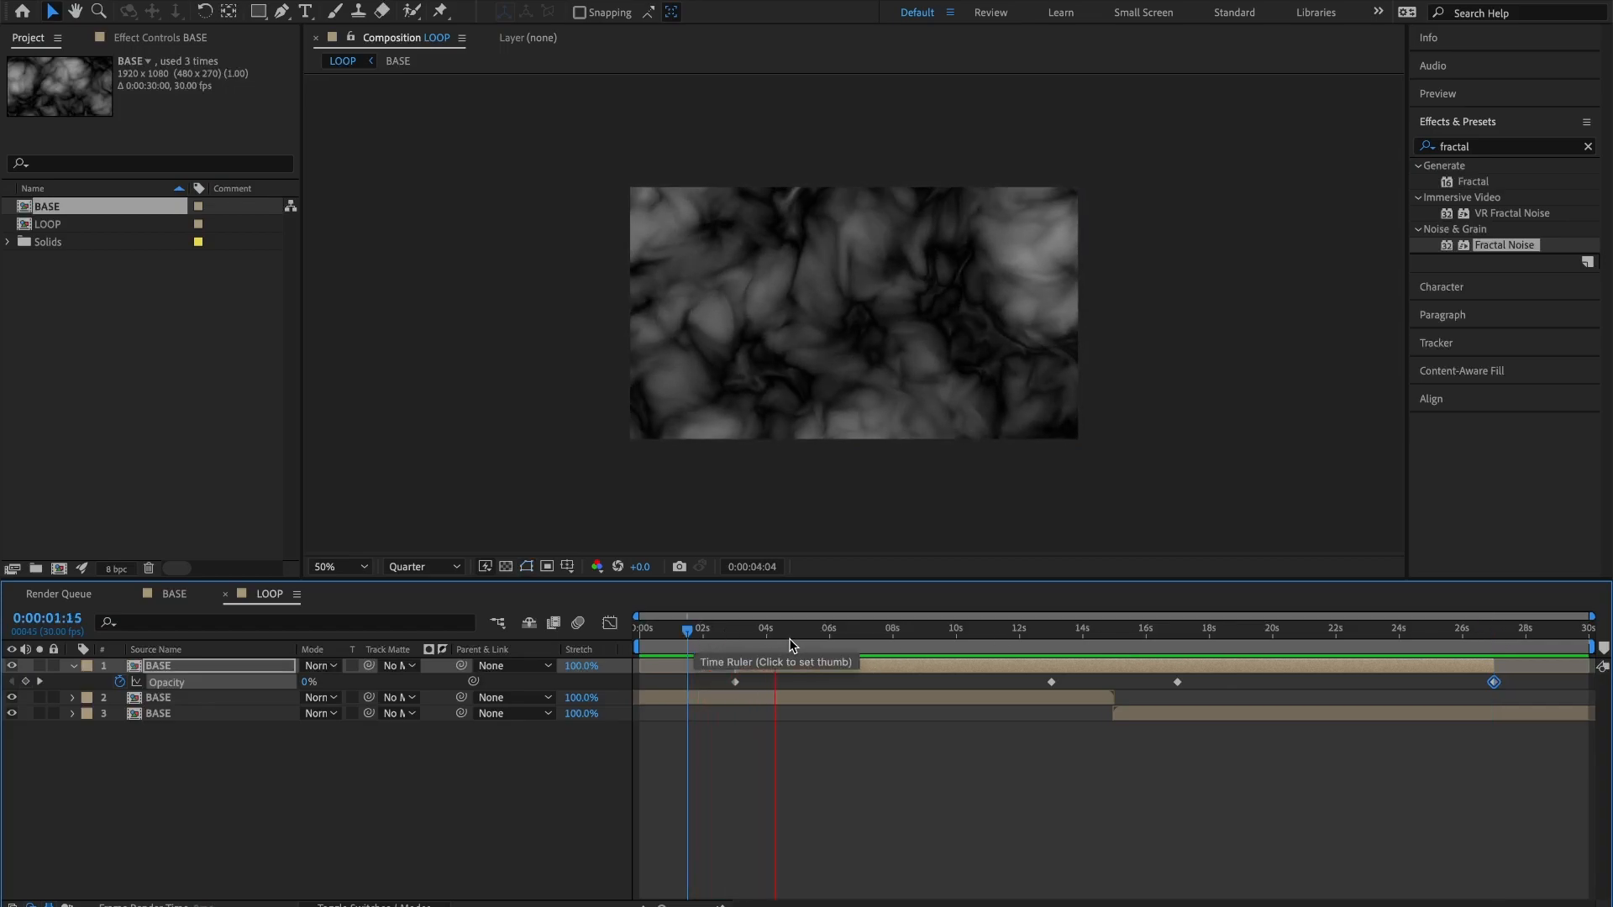
key(space)
drag(833, 639, 1536, 637)
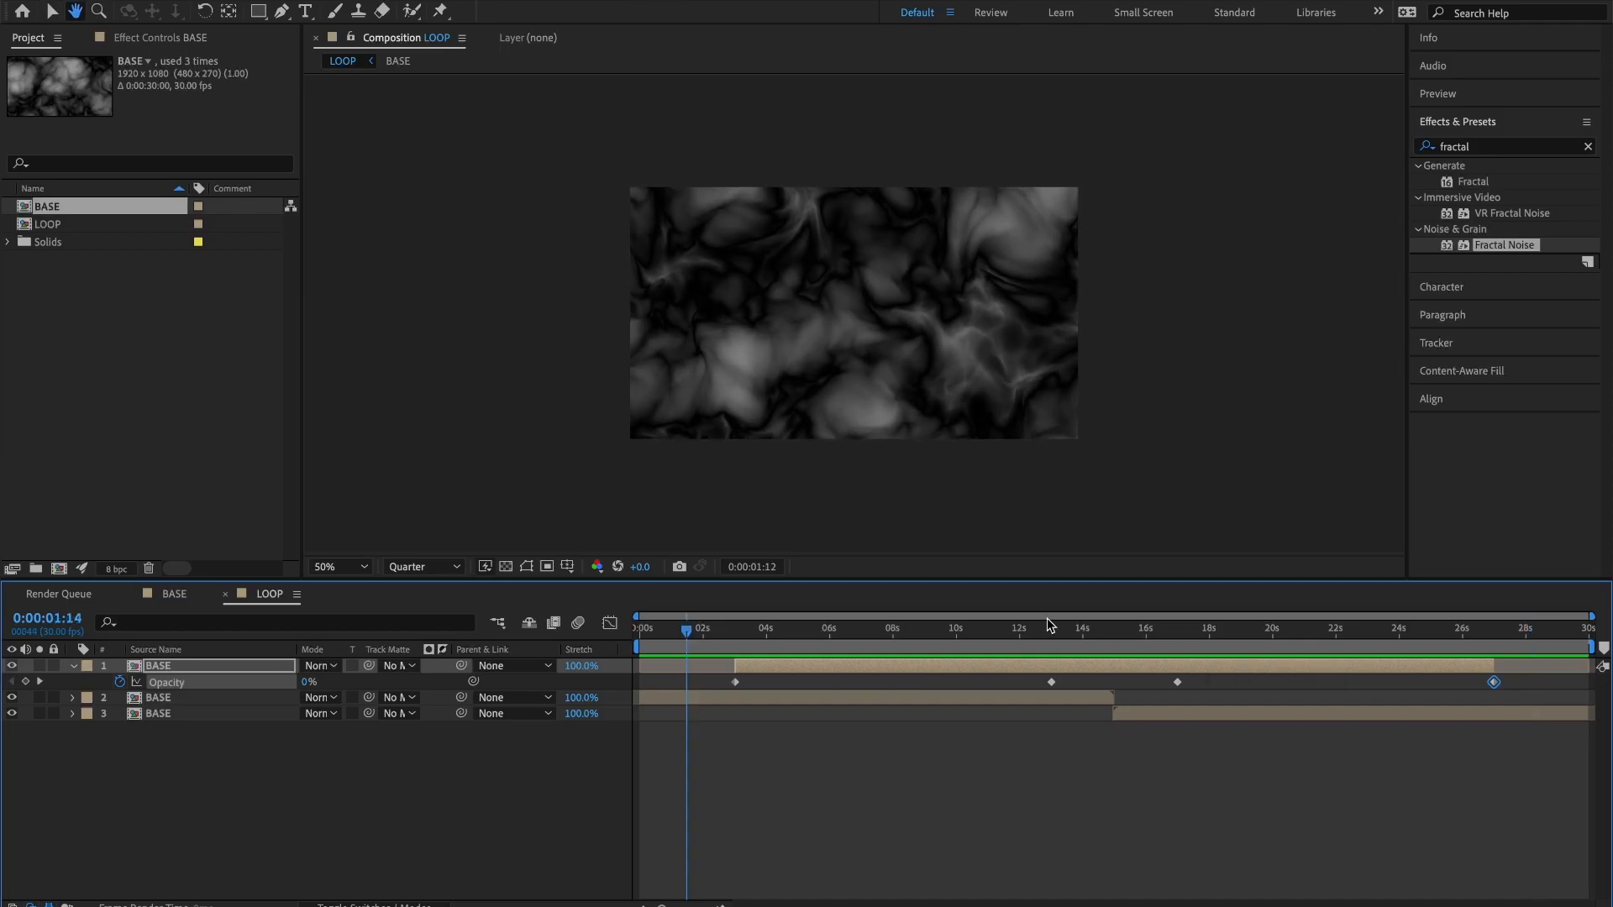
click(686, 632)
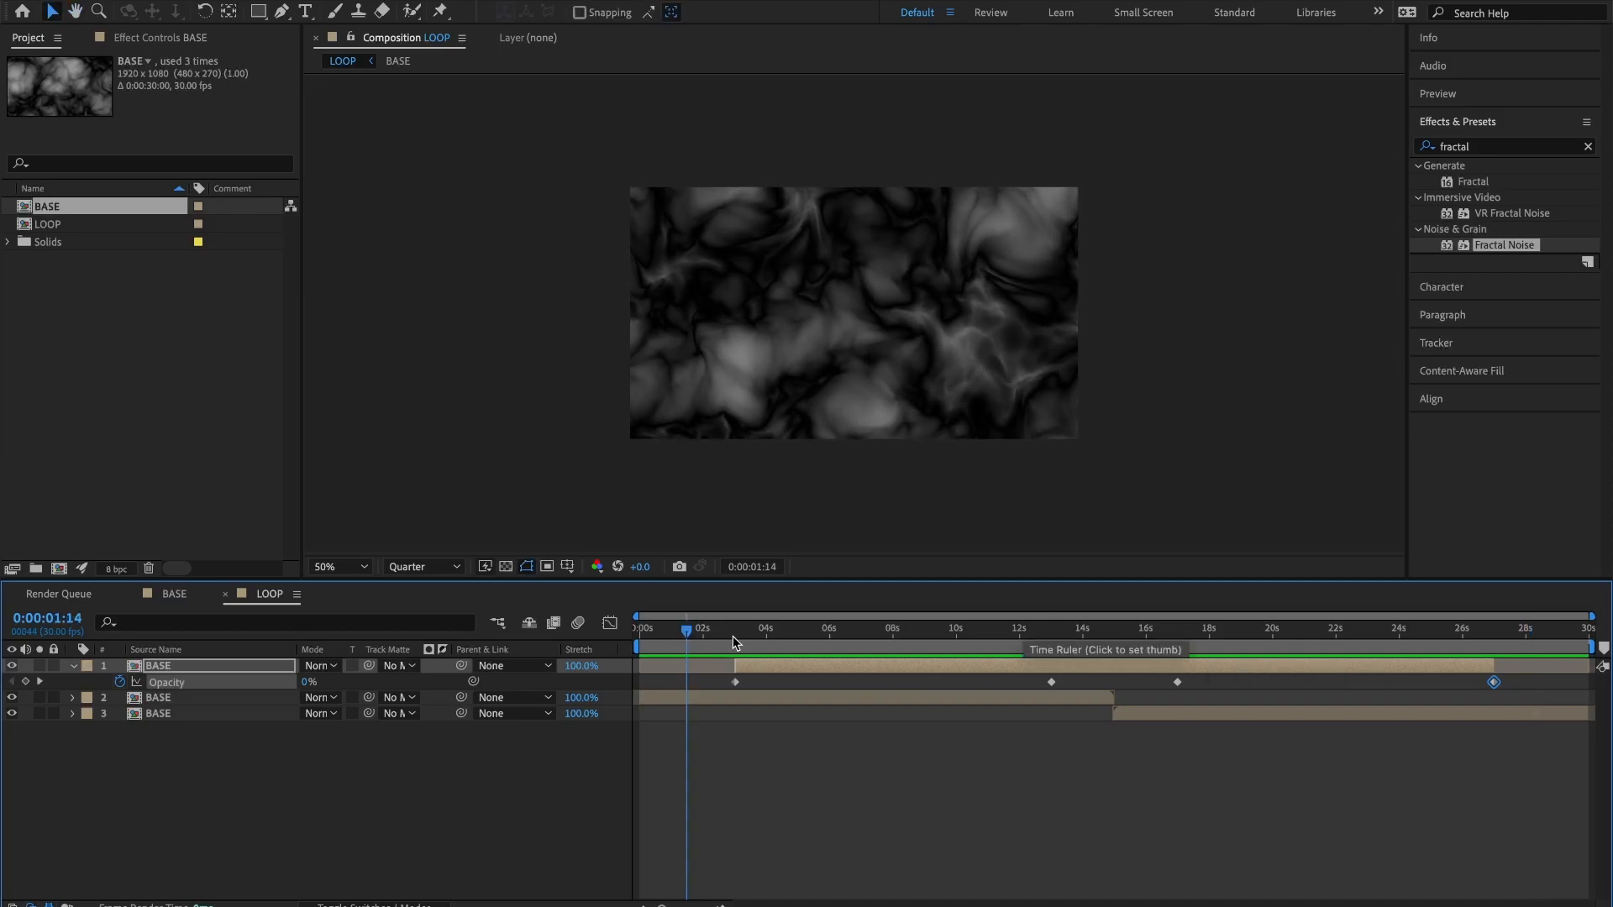
drag(667, 639, 617, 630)
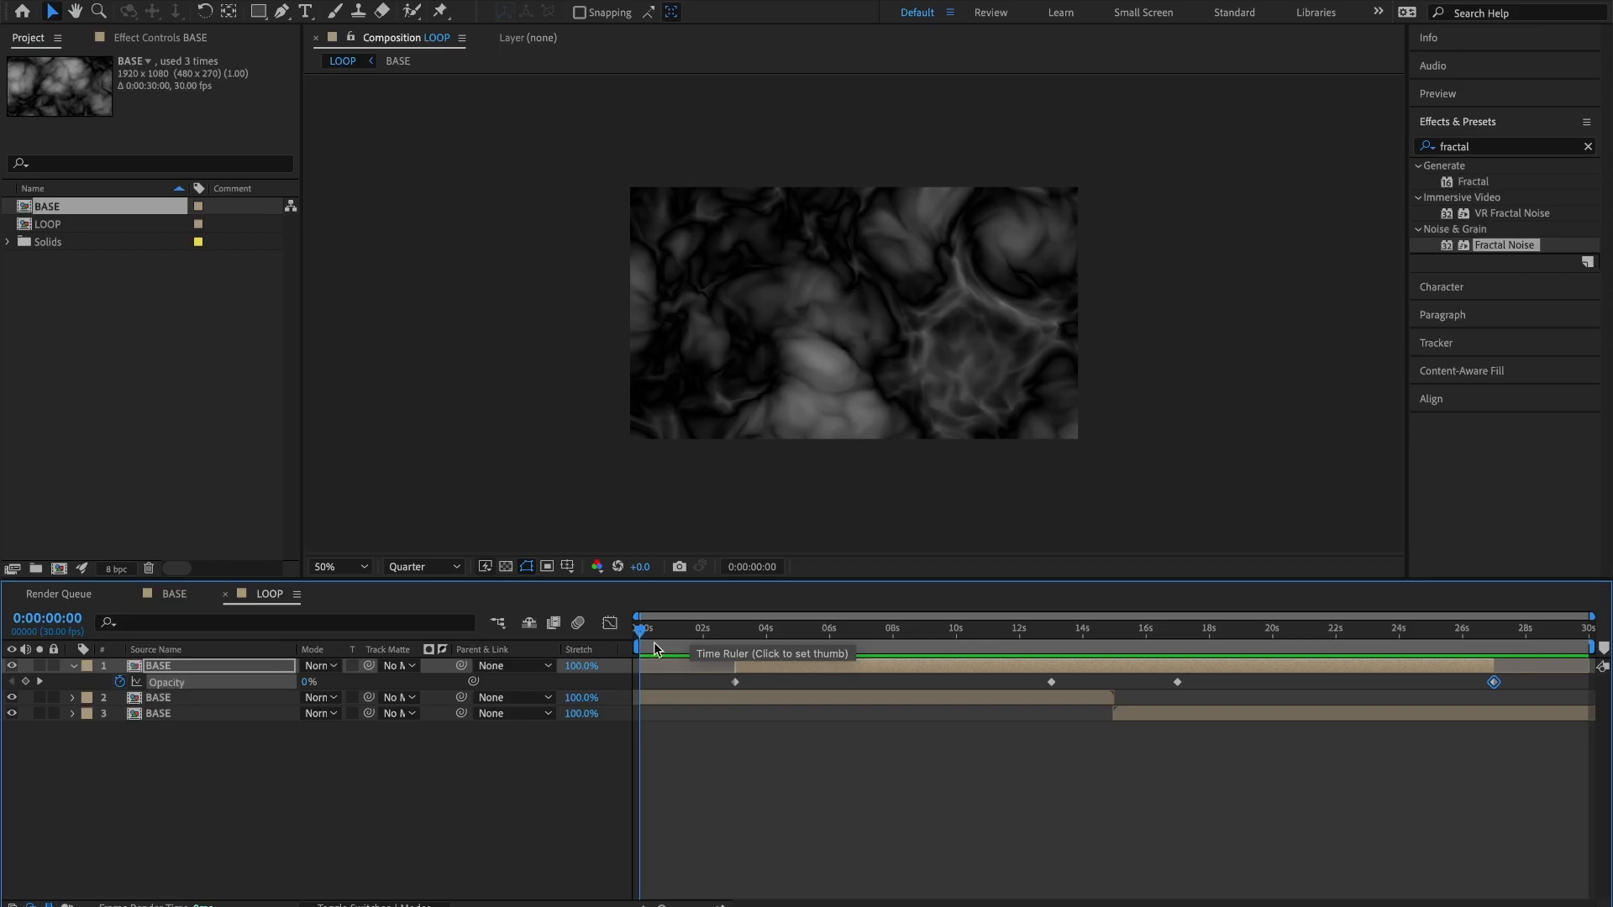
drag(681, 638, 1458, 673)
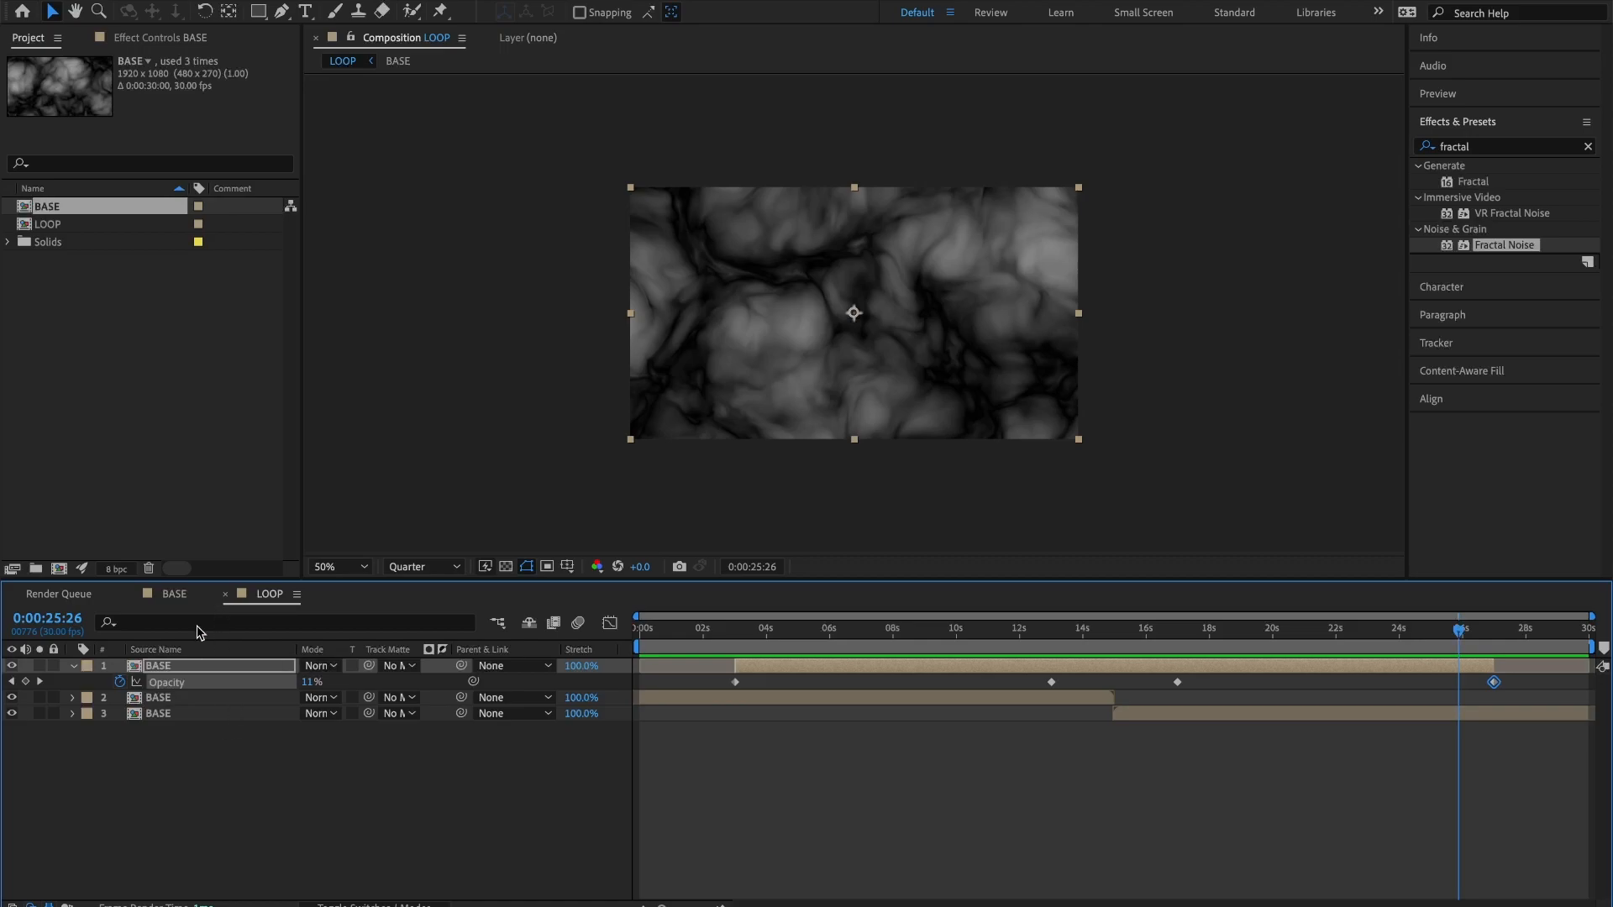
Collapse the properties of BASE layer 1 and create a 30-second 1920x1080 composition named FX at 30 fps.
click(66, 668)
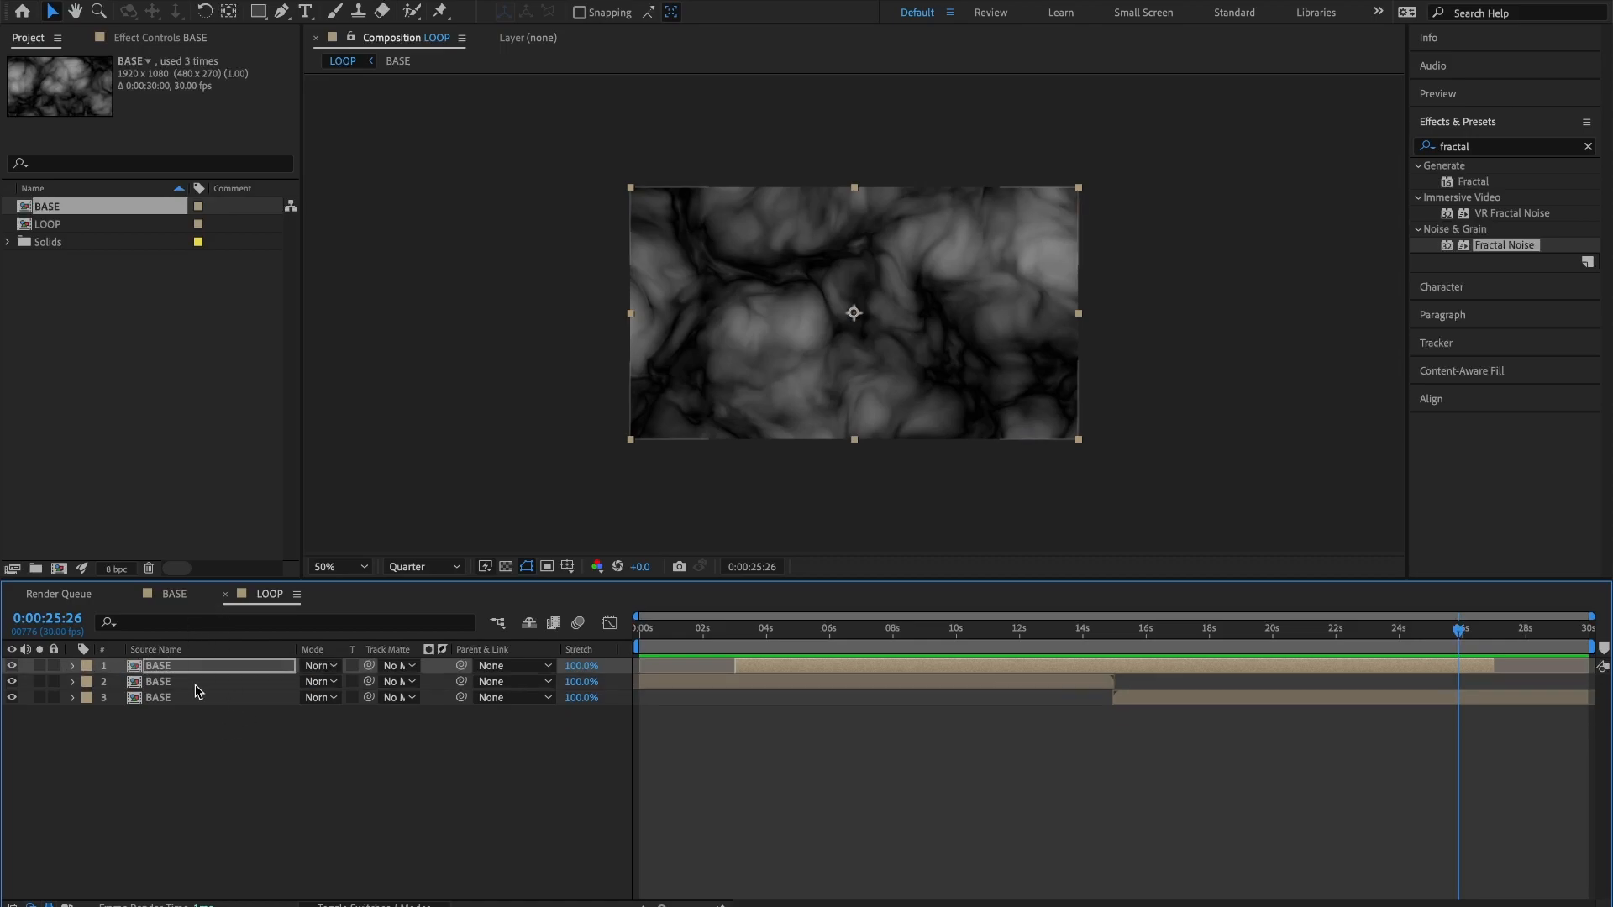
click(164, 766)
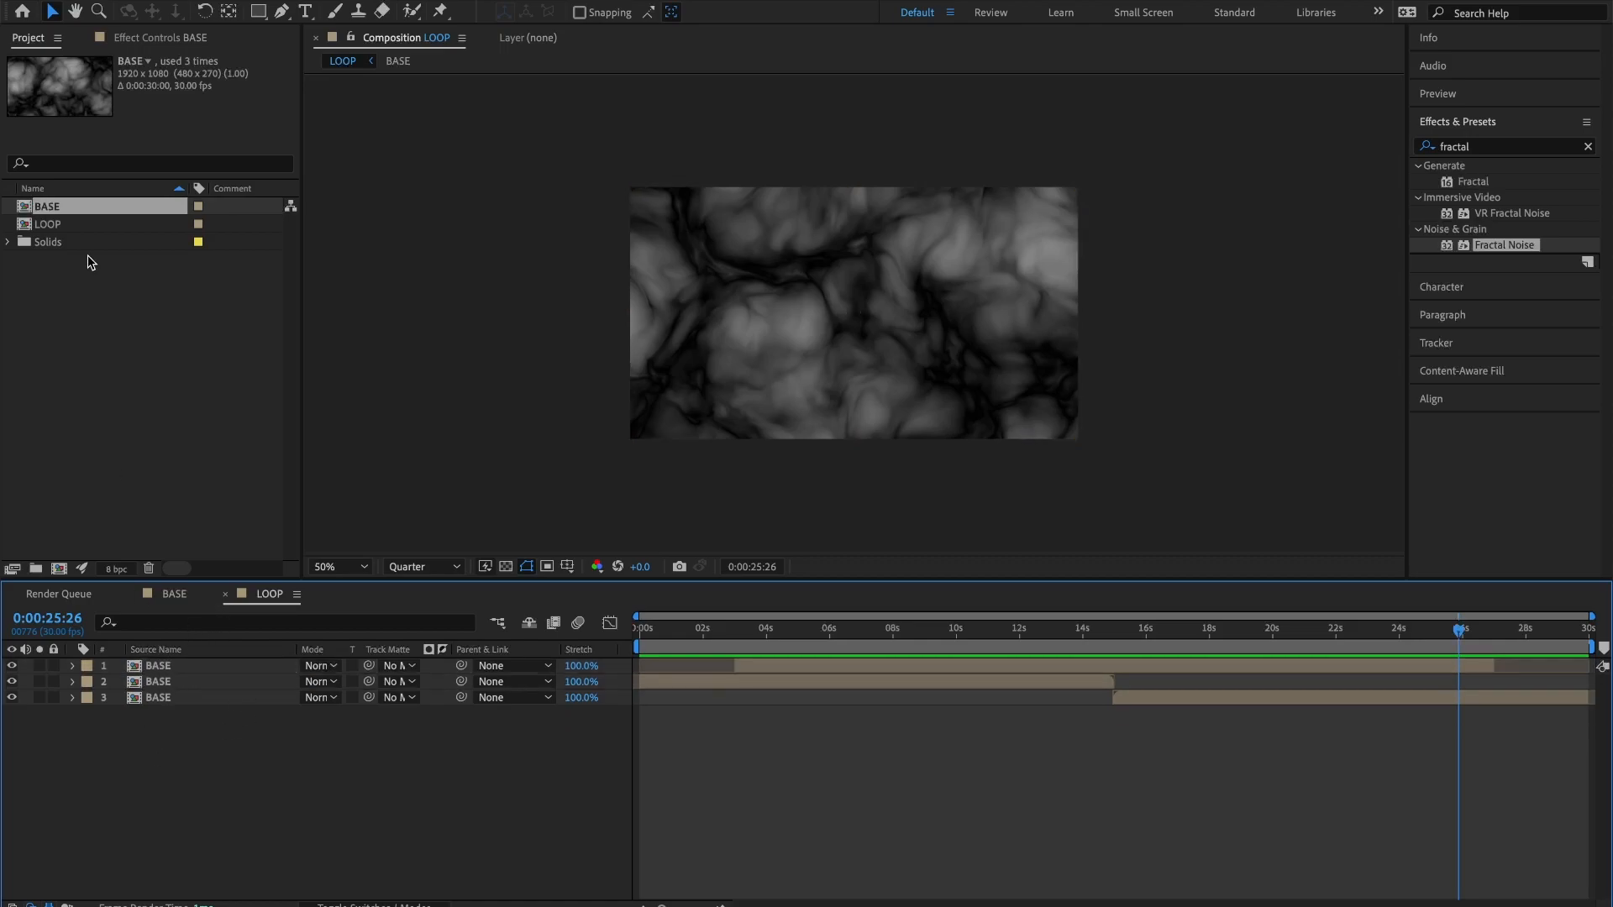
click(90, 336)
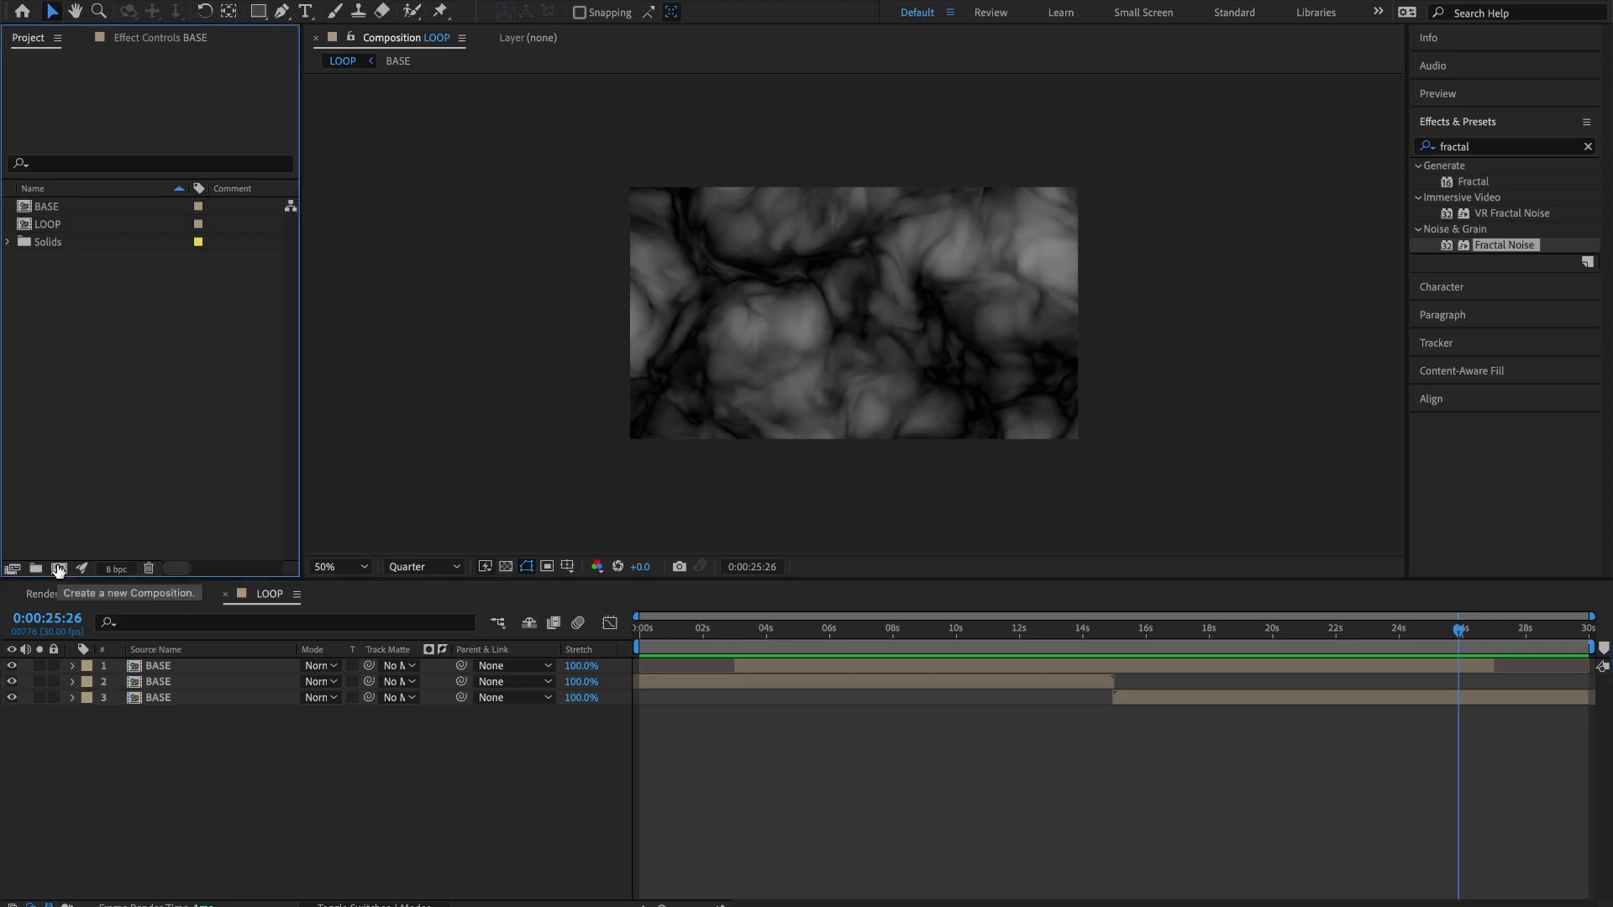
click(59, 569)
text(FX)
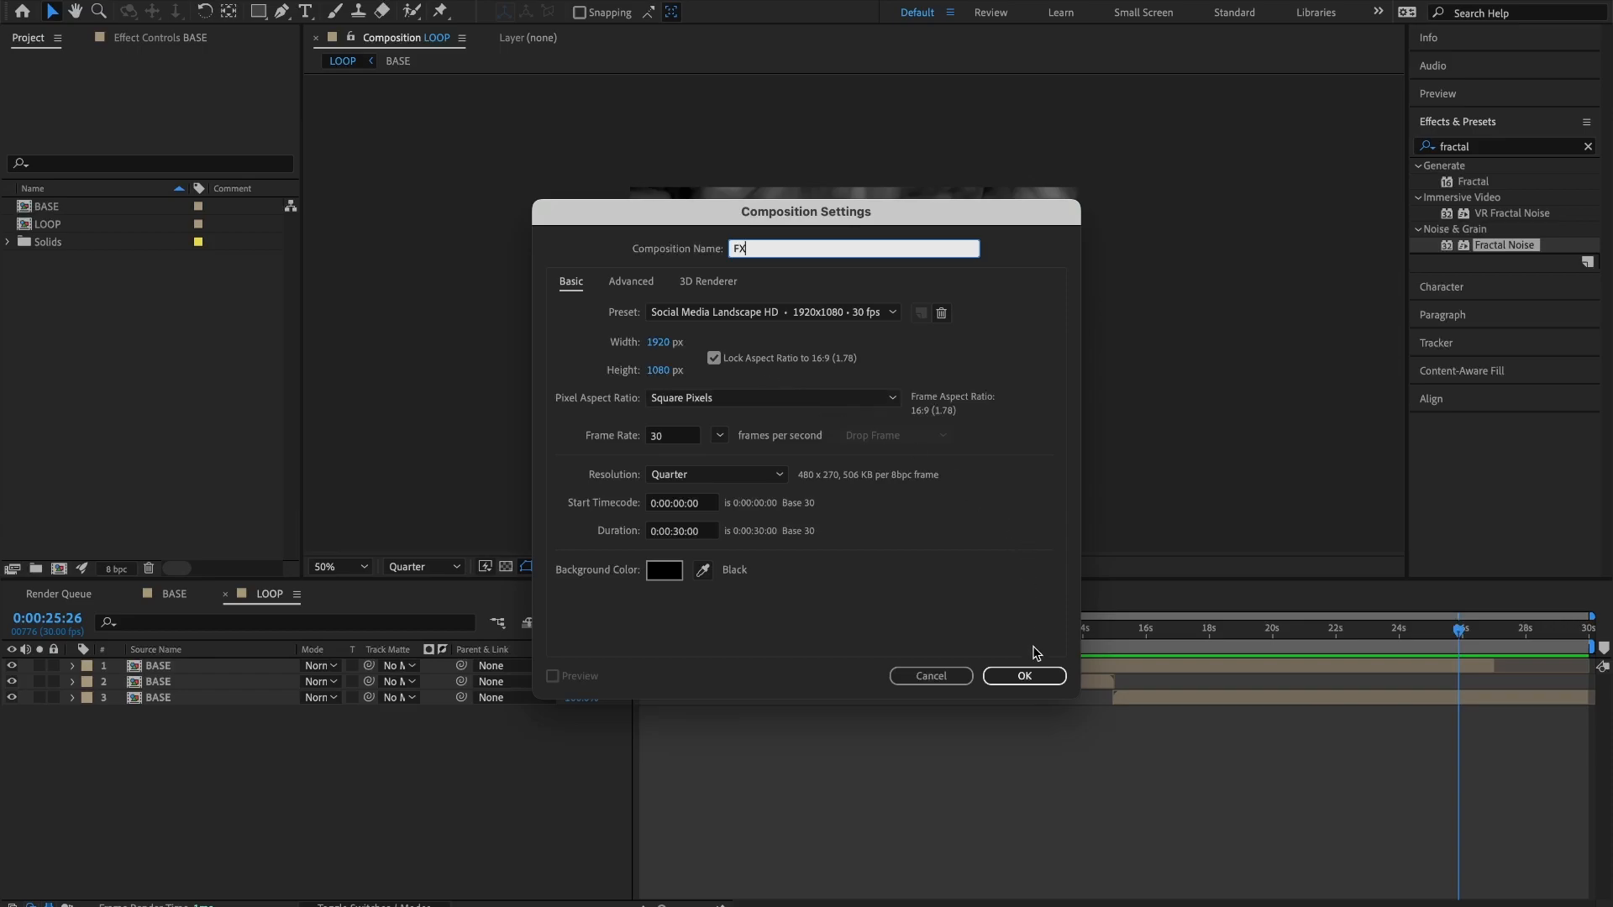
click(1025, 677)
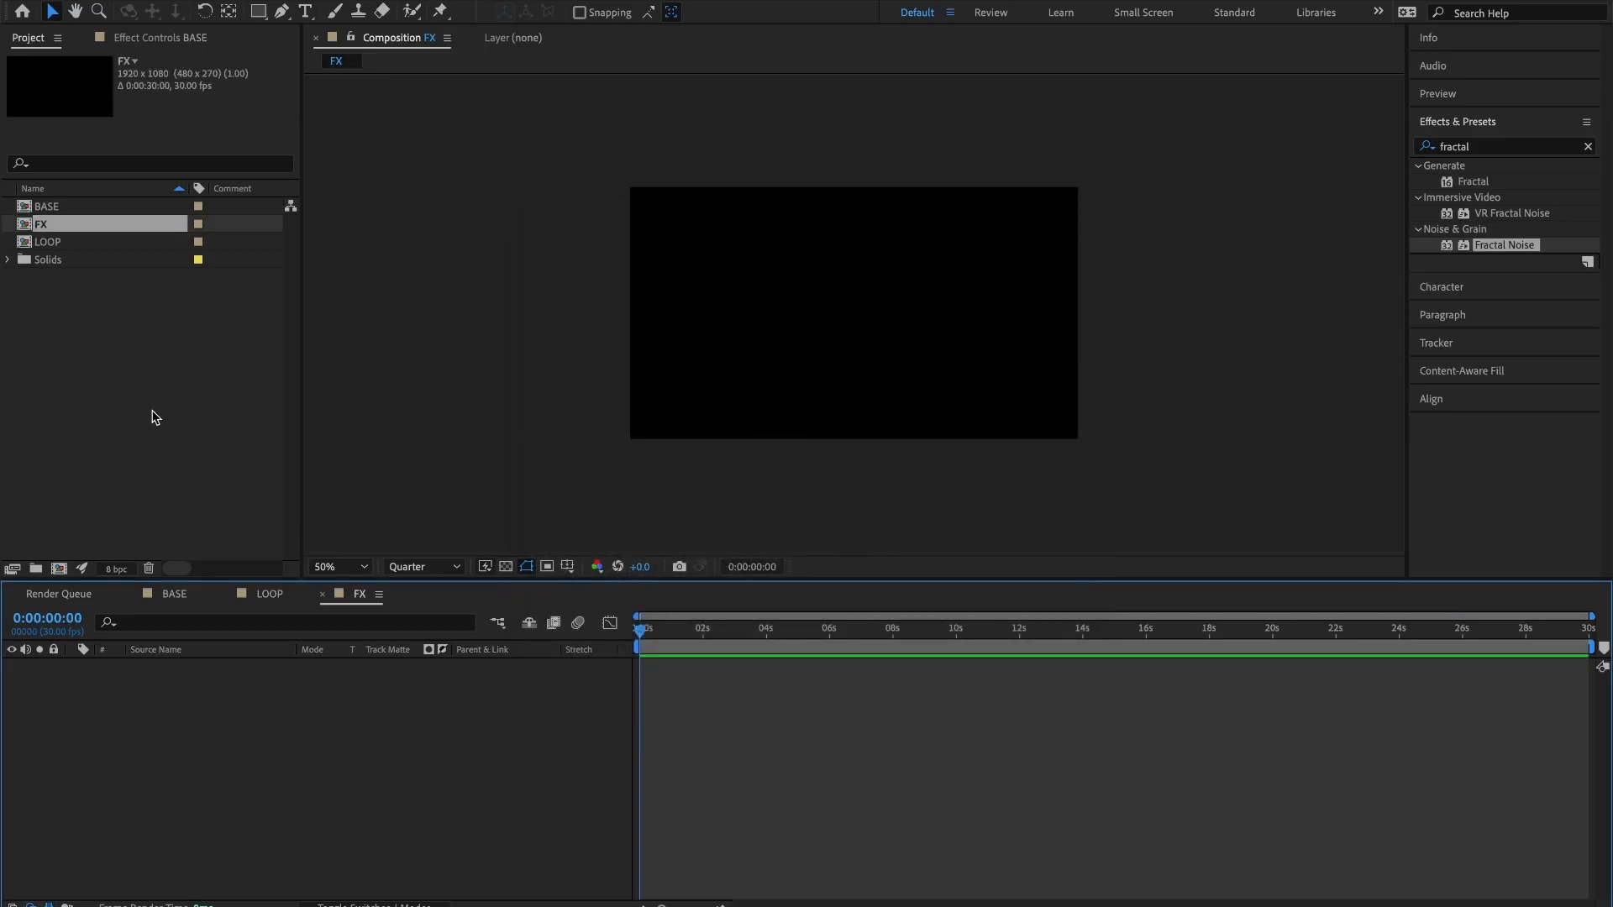
Add the LOOP composition to FX as a layer and create an adjustment layer above it.
drag(47, 241, 129, 703)
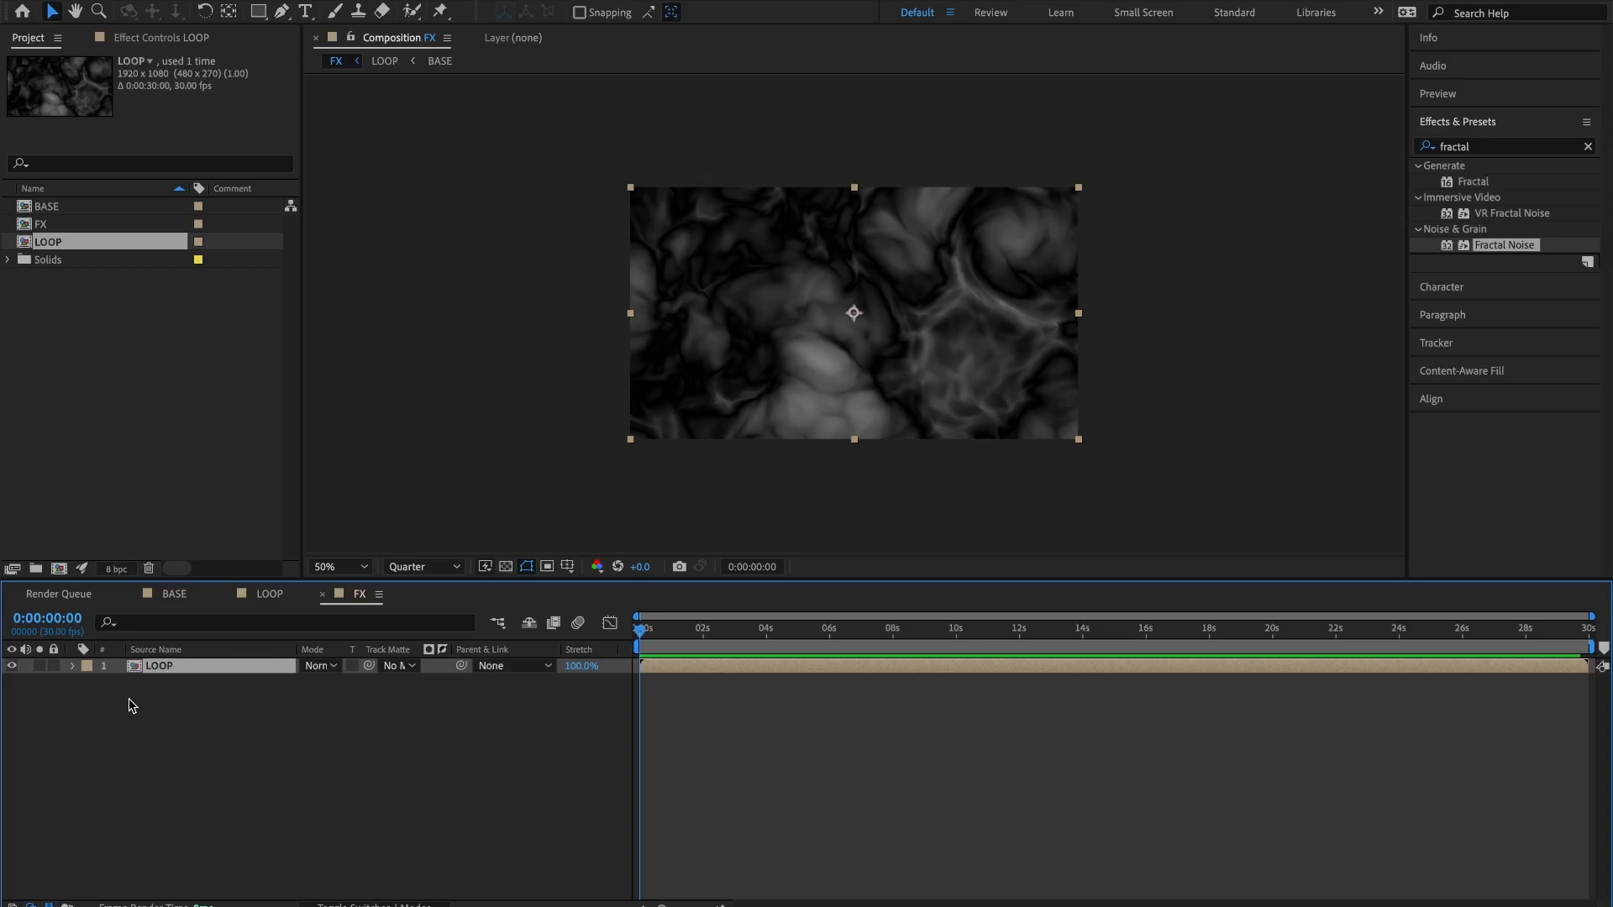
right_click(131, 704)
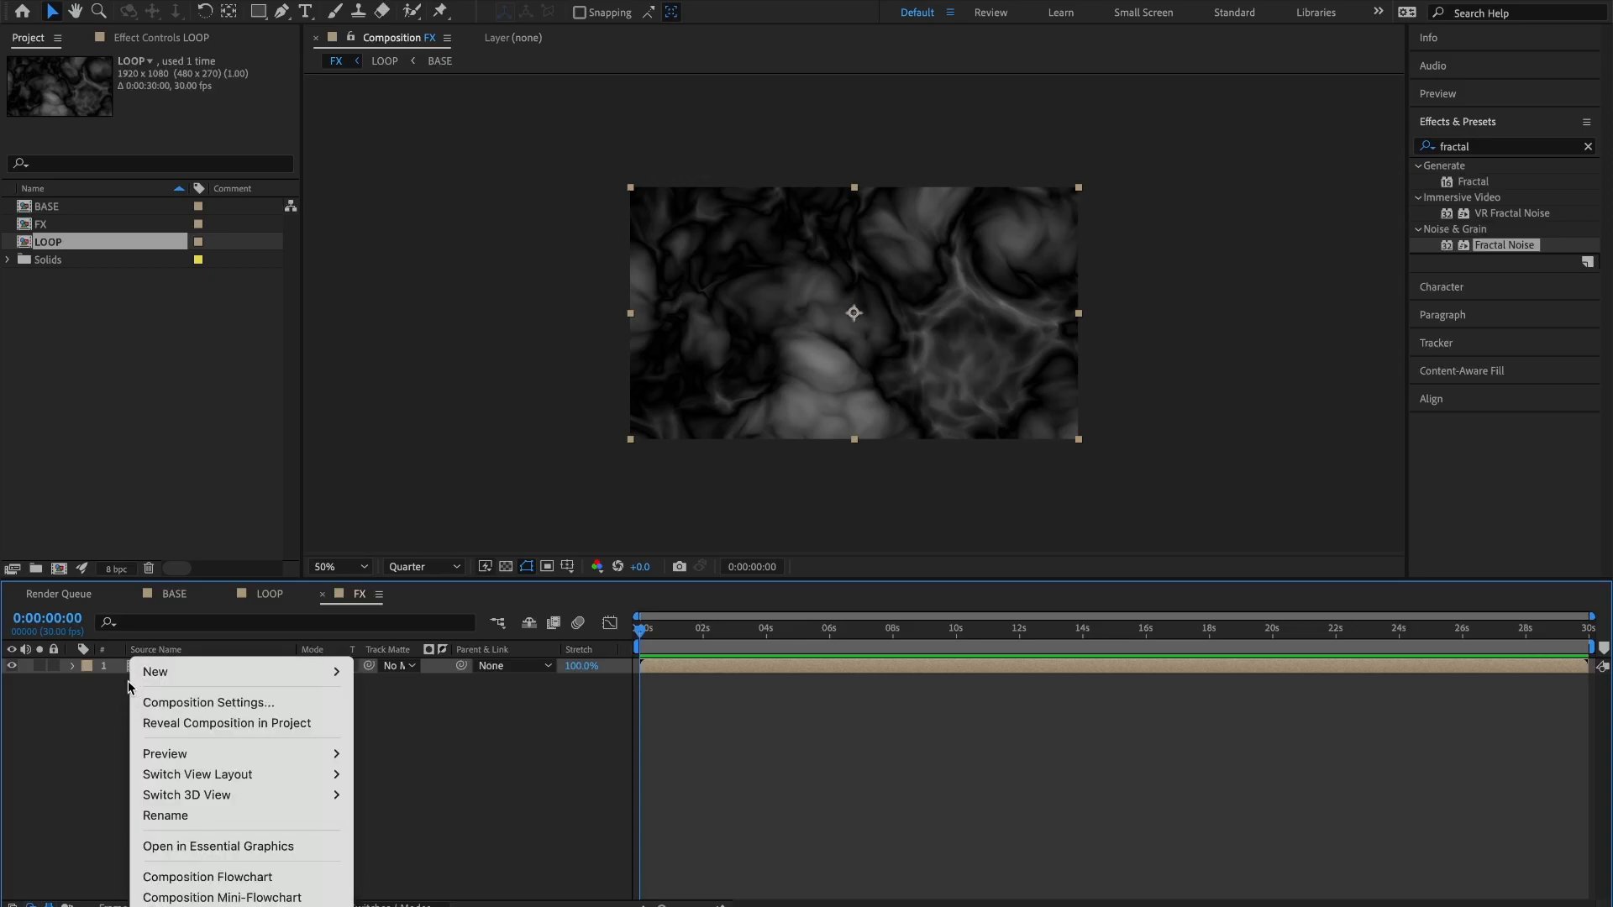
mouse_move(328, 674)
click(413, 826)
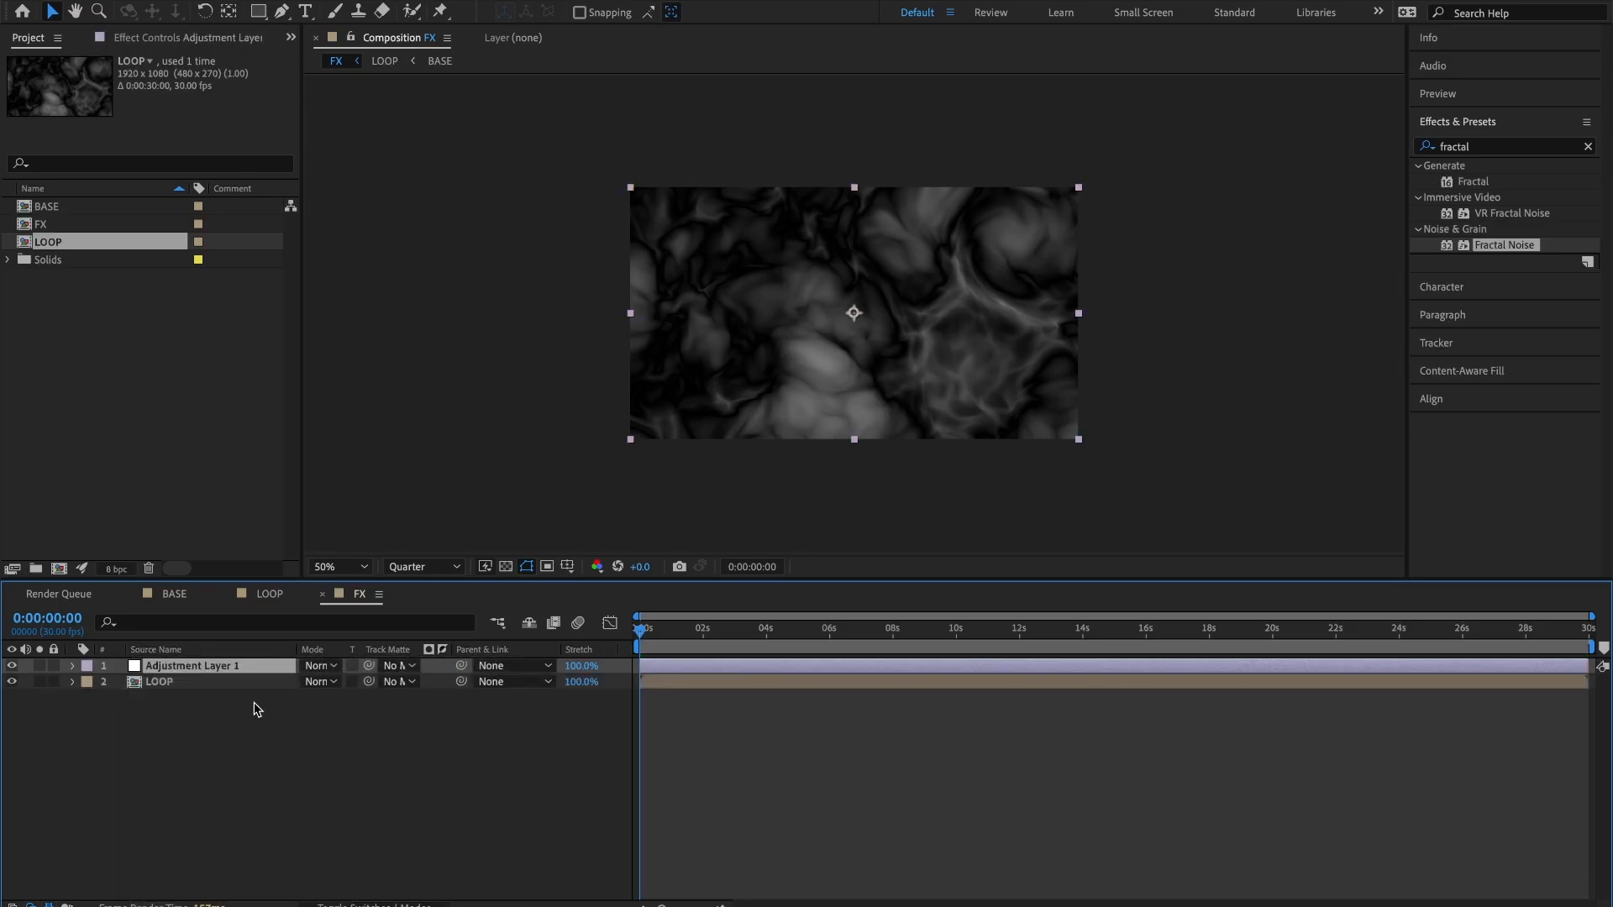
Rename the adjustment layer in FX as Plastic and apply the CC Plastic effect to it.
key(Return)
text(Plastic)
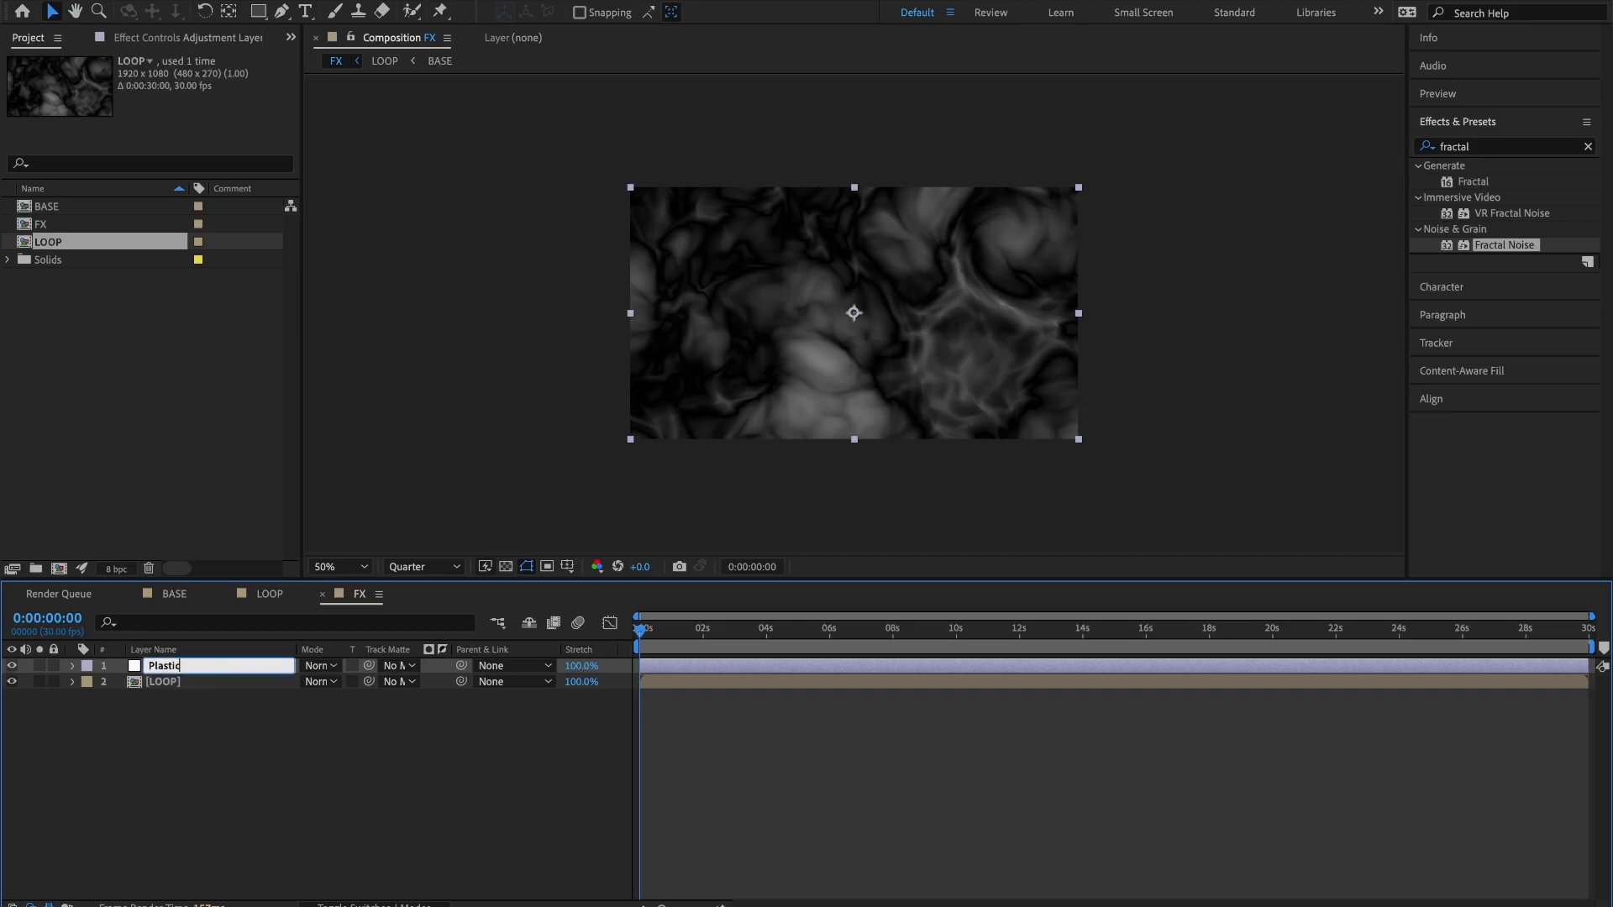
key(Return)
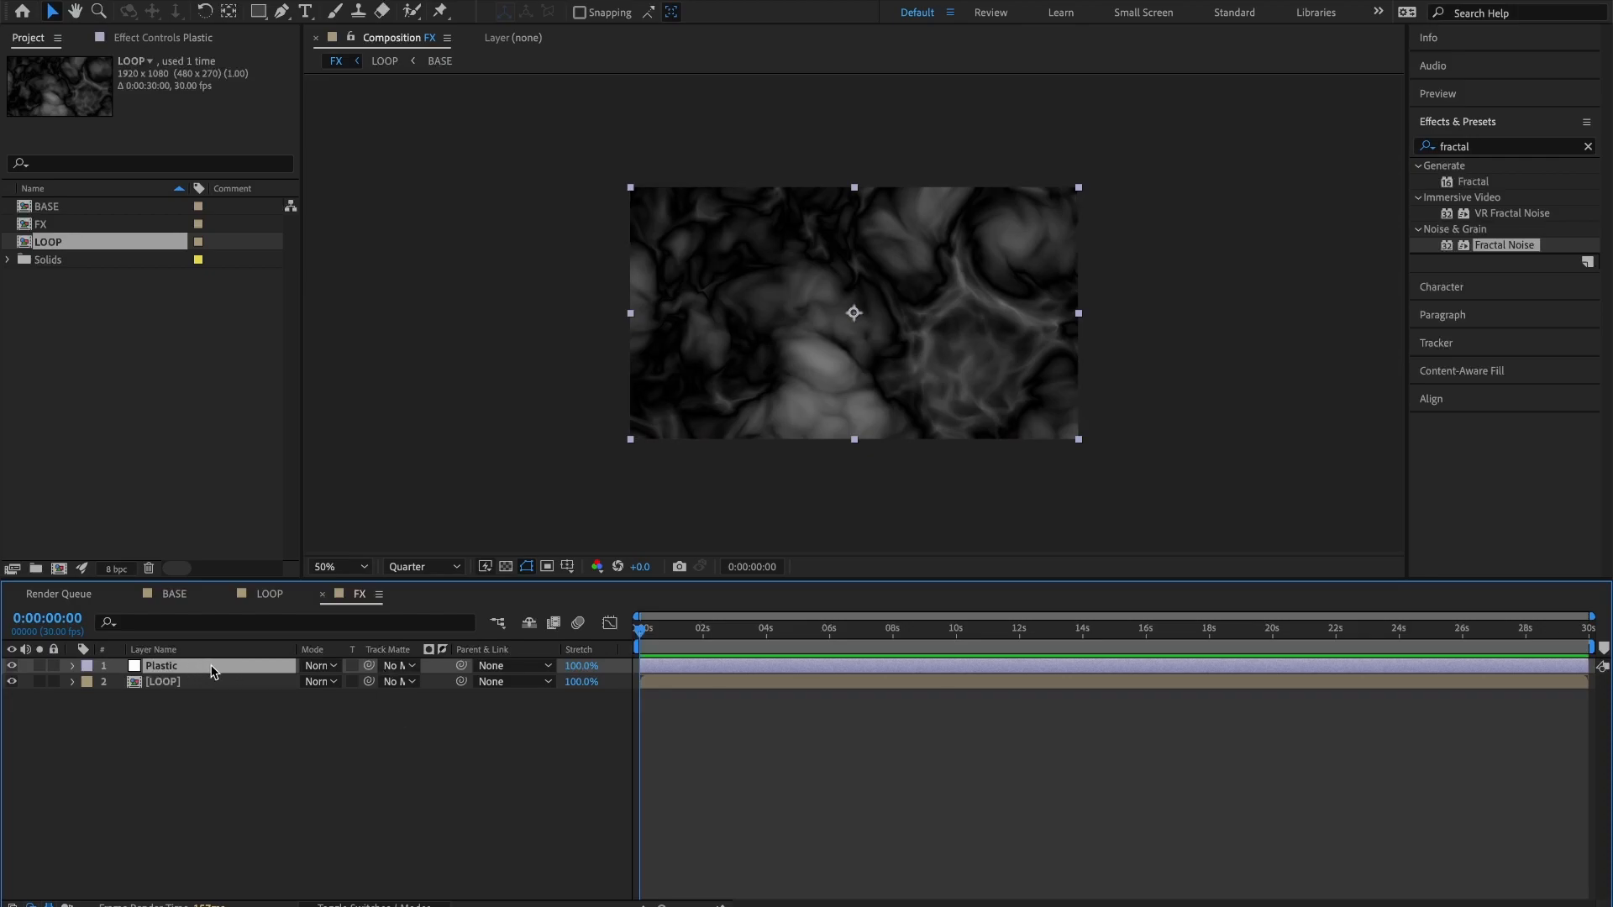
click(1472, 148)
text(plastc)
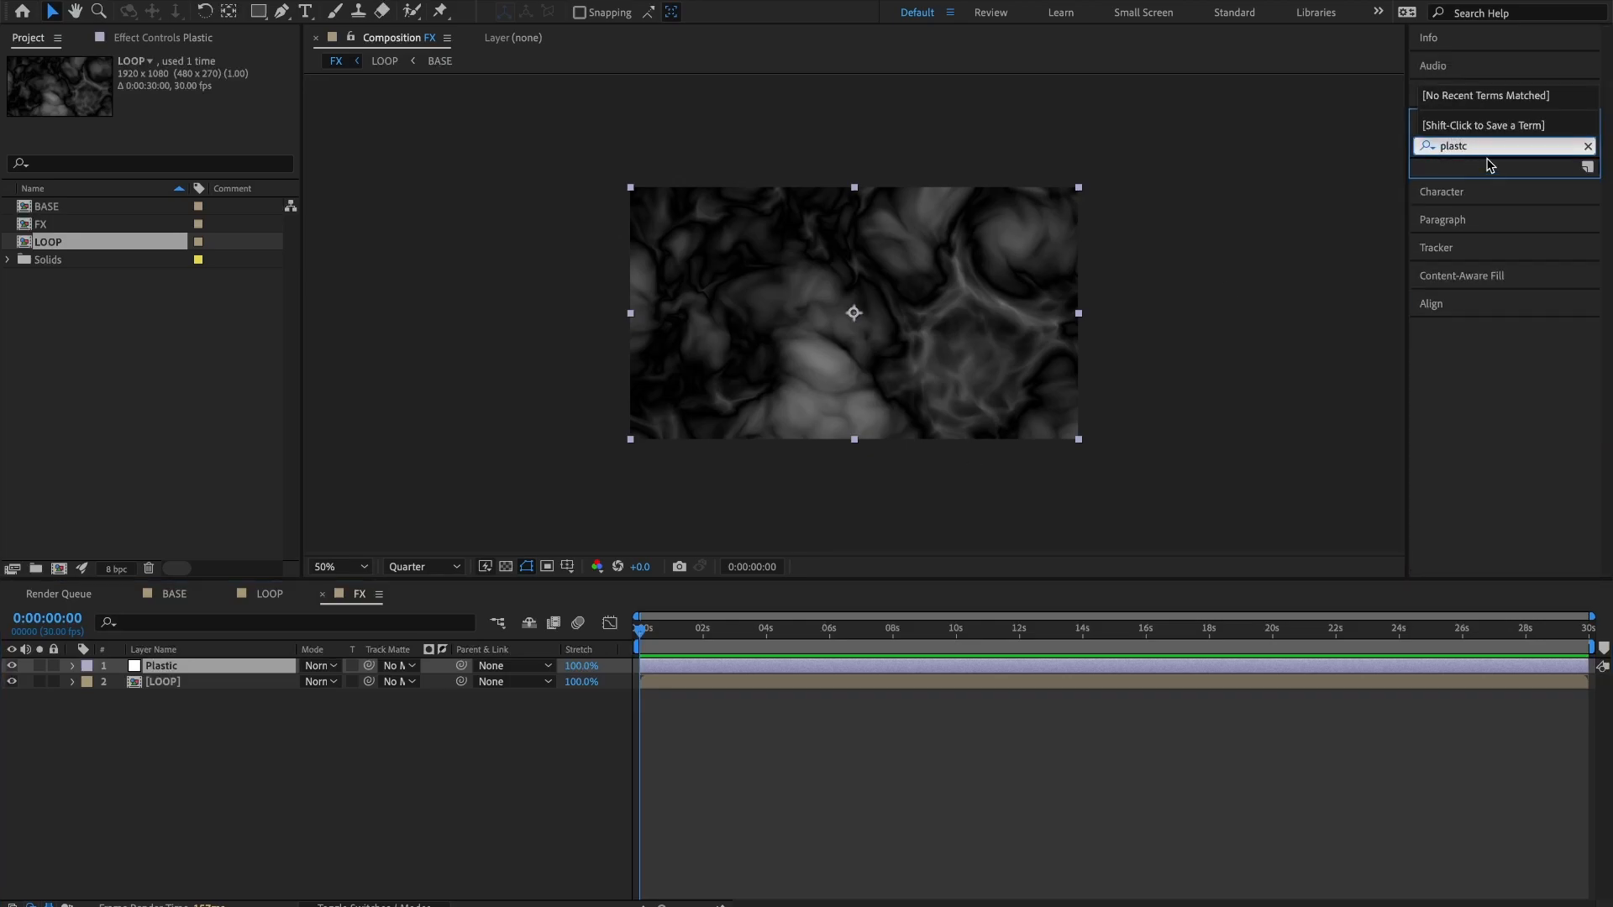
key(BackSpace)
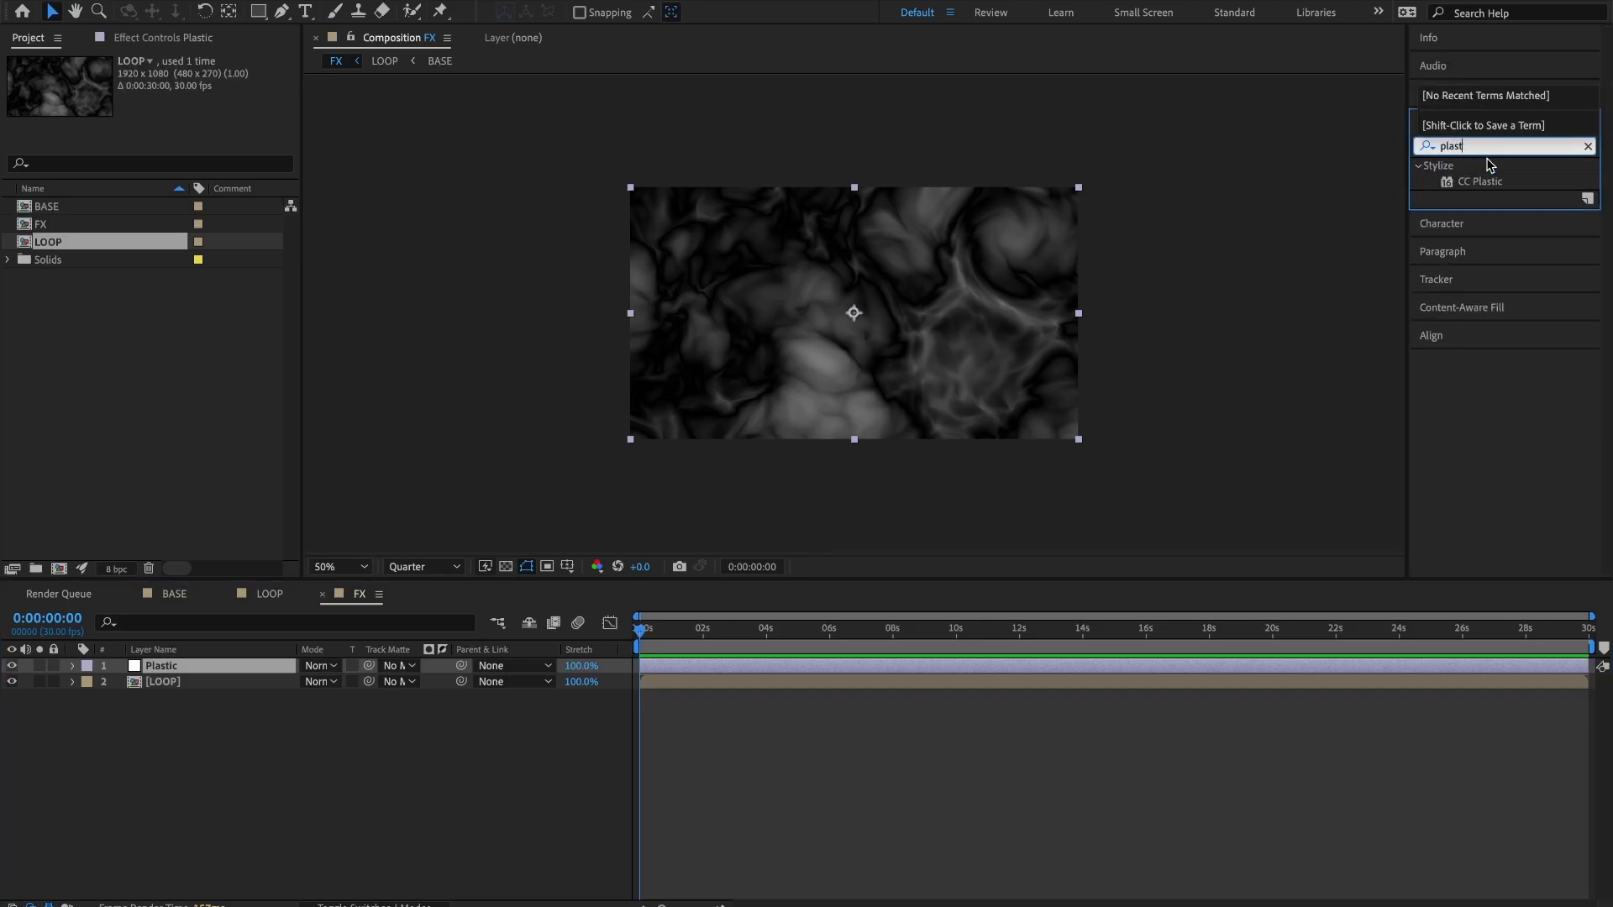
double_click(1477, 180)
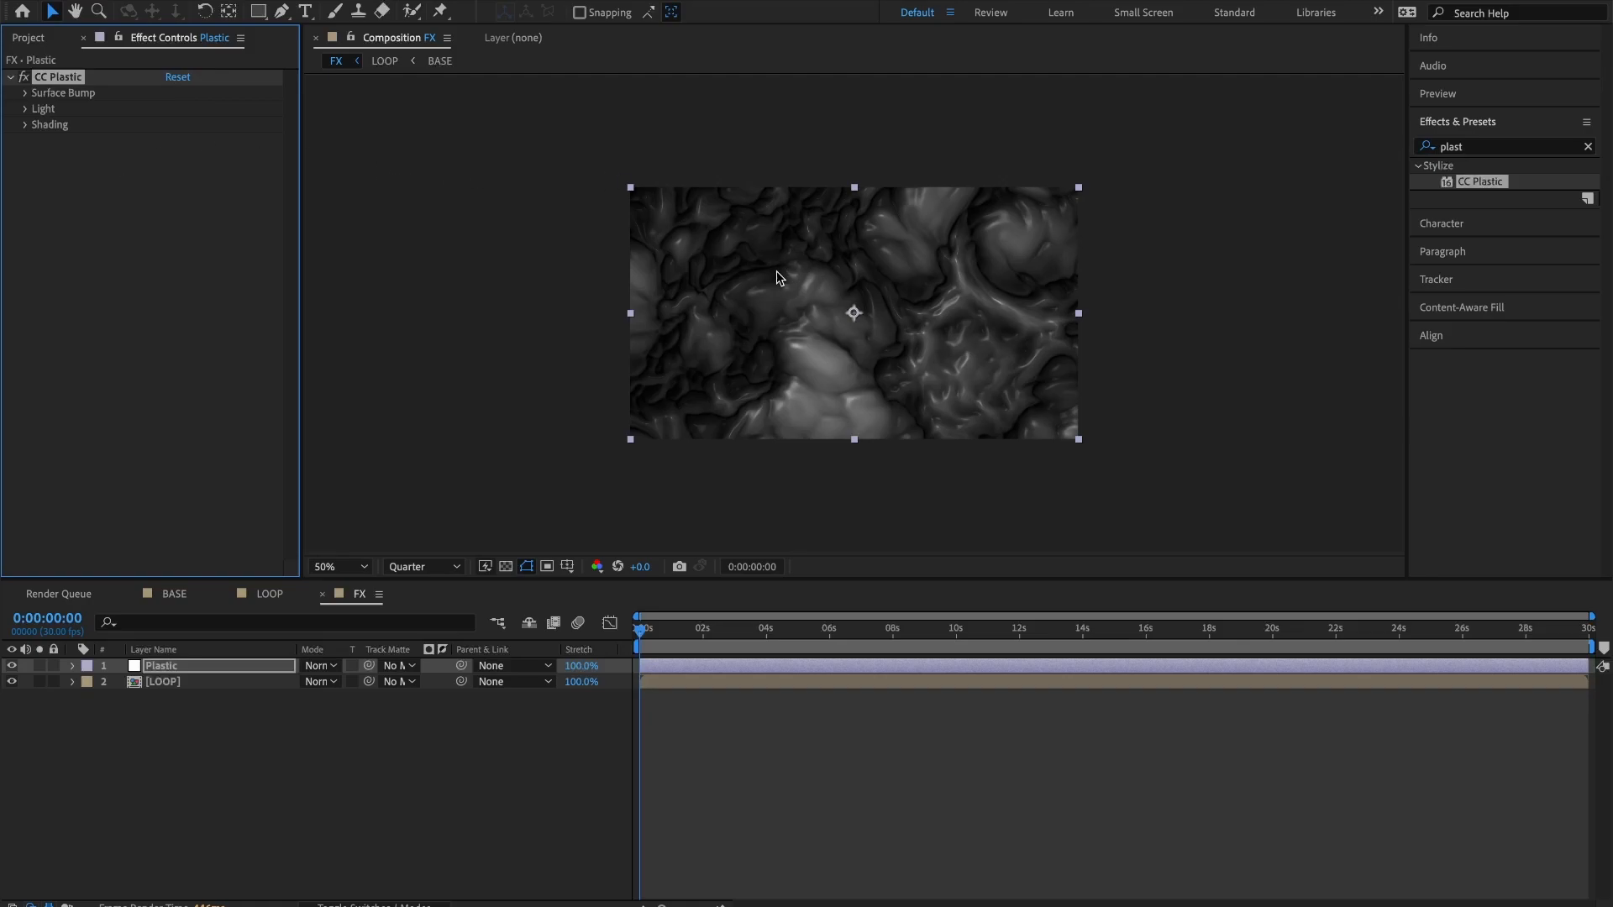
Set CC Plastic's Surface Bump to use LOOP as the Bump Layer and Lightness as the Property.
click(25, 93)
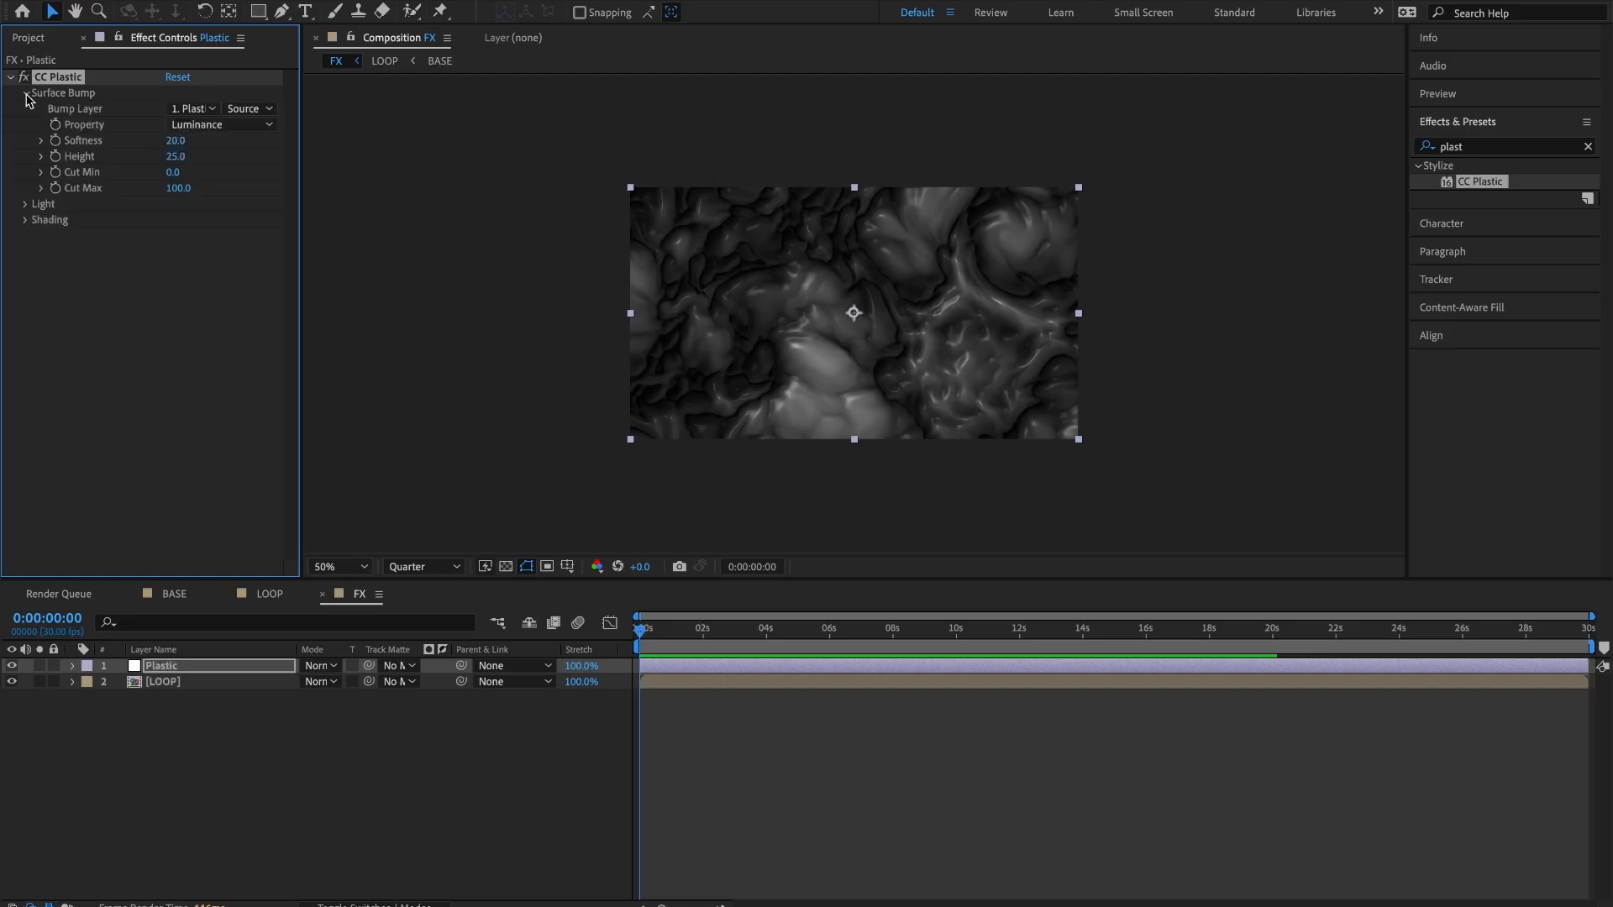
click(207, 108)
click(203, 183)
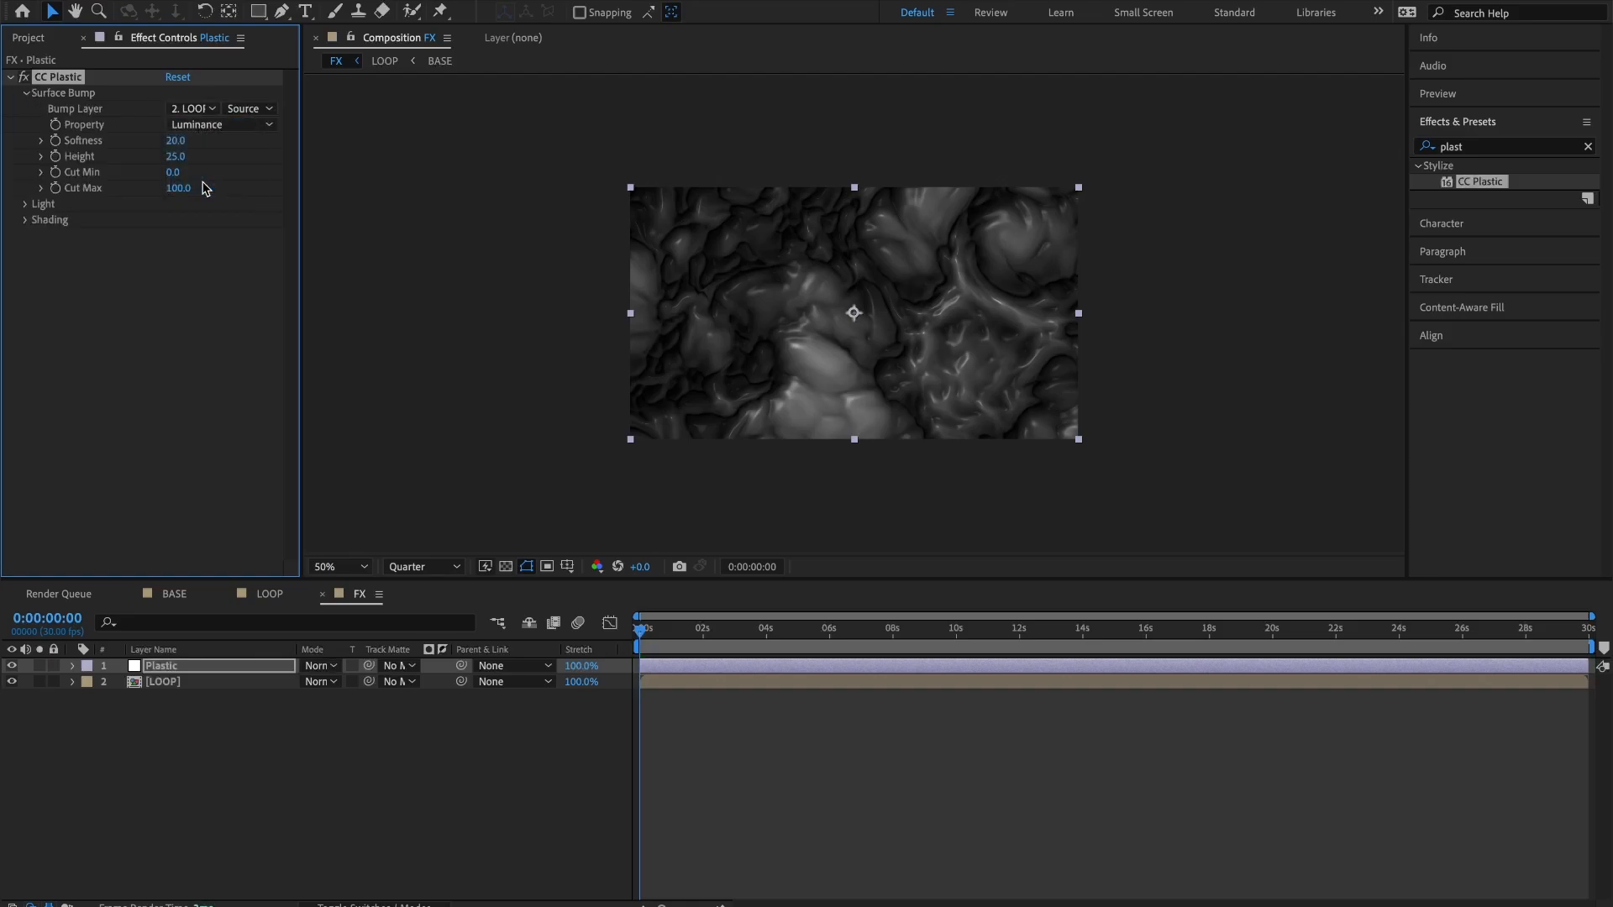
click(197, 124)
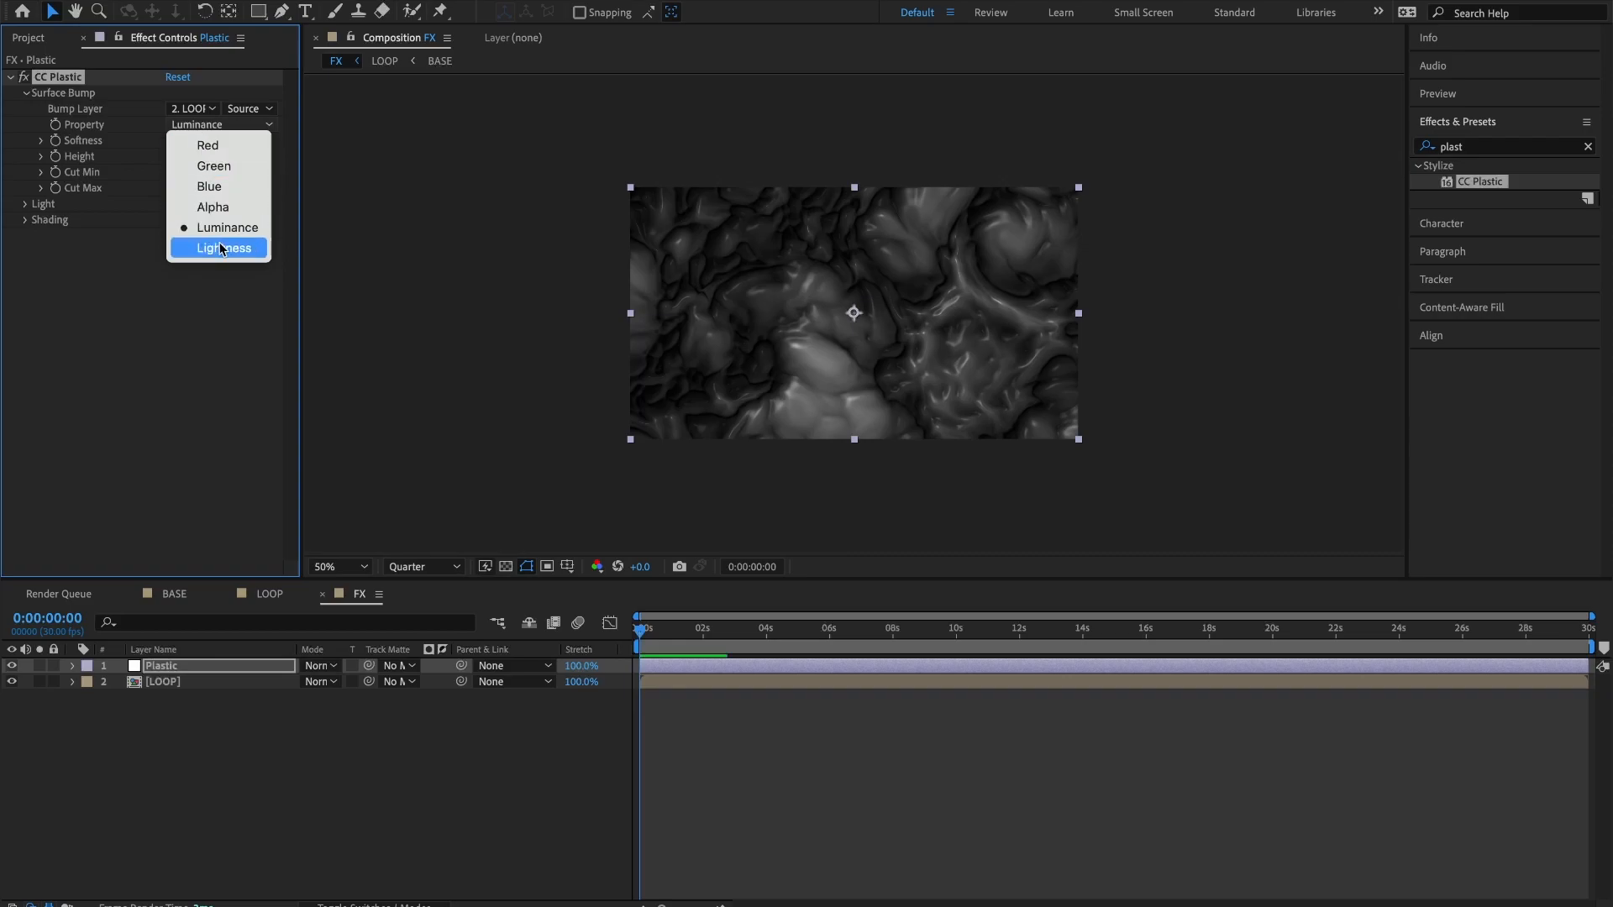
click(223, 248)
Set the Surface Bump Softness to 21.5, Height to 90 and Cut Min to 5.
click(174, 141)
text(21.5)
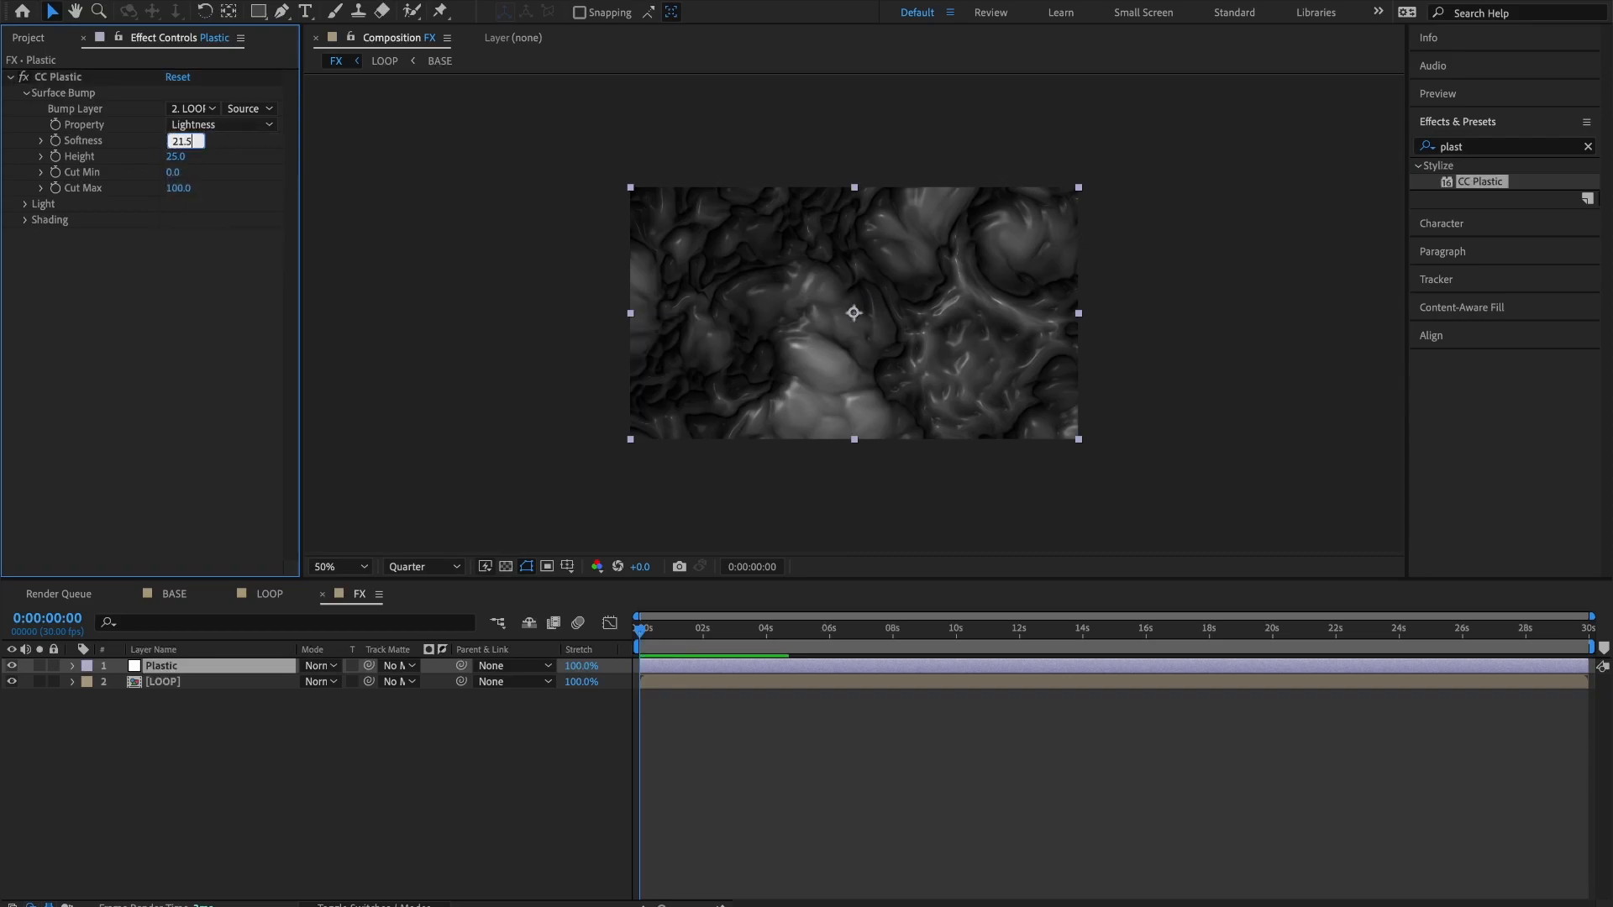
click(175, 156)
text(90)
key(Tab)
text(5)
key(Return)
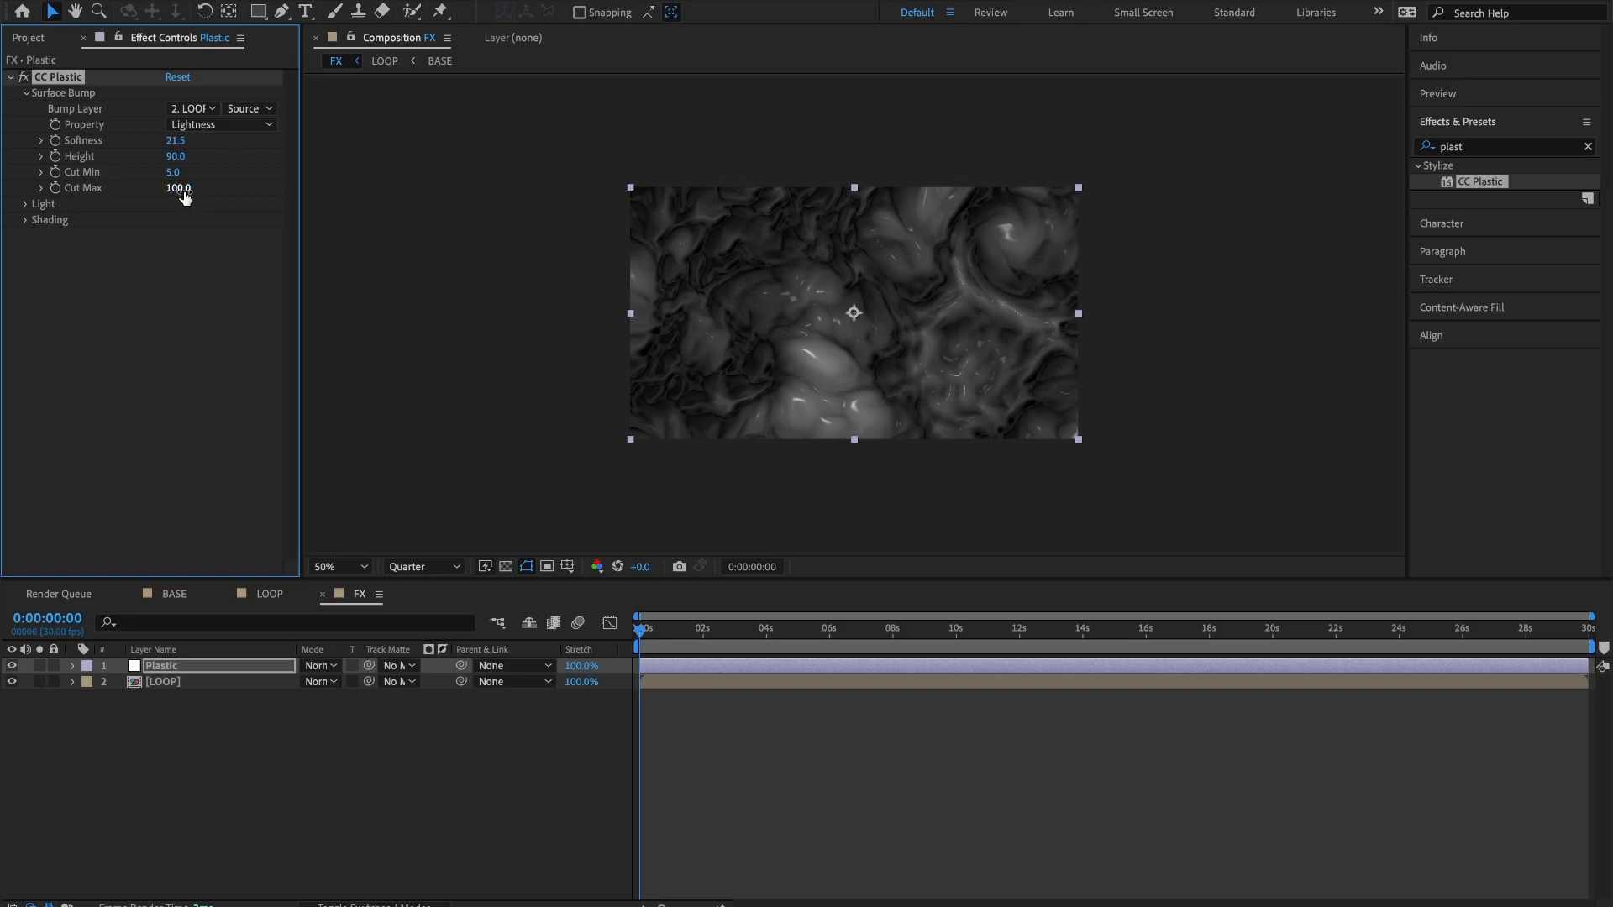
click(25, 94)
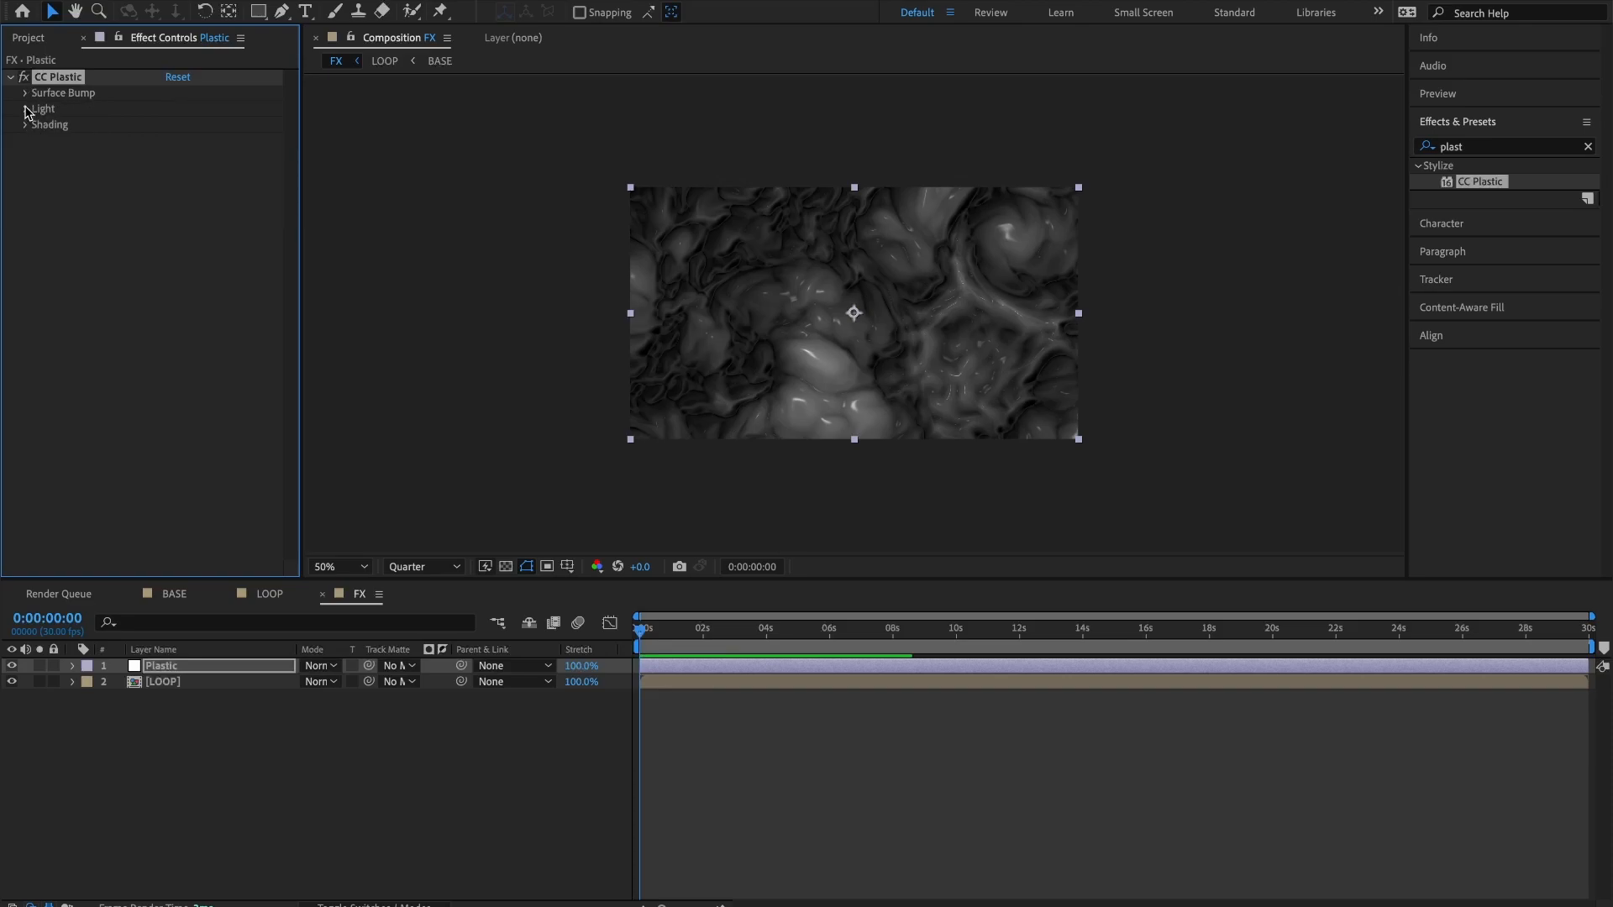
Switch CC Plastic's light source from its effect light to AE Lights.
click(25, 109)
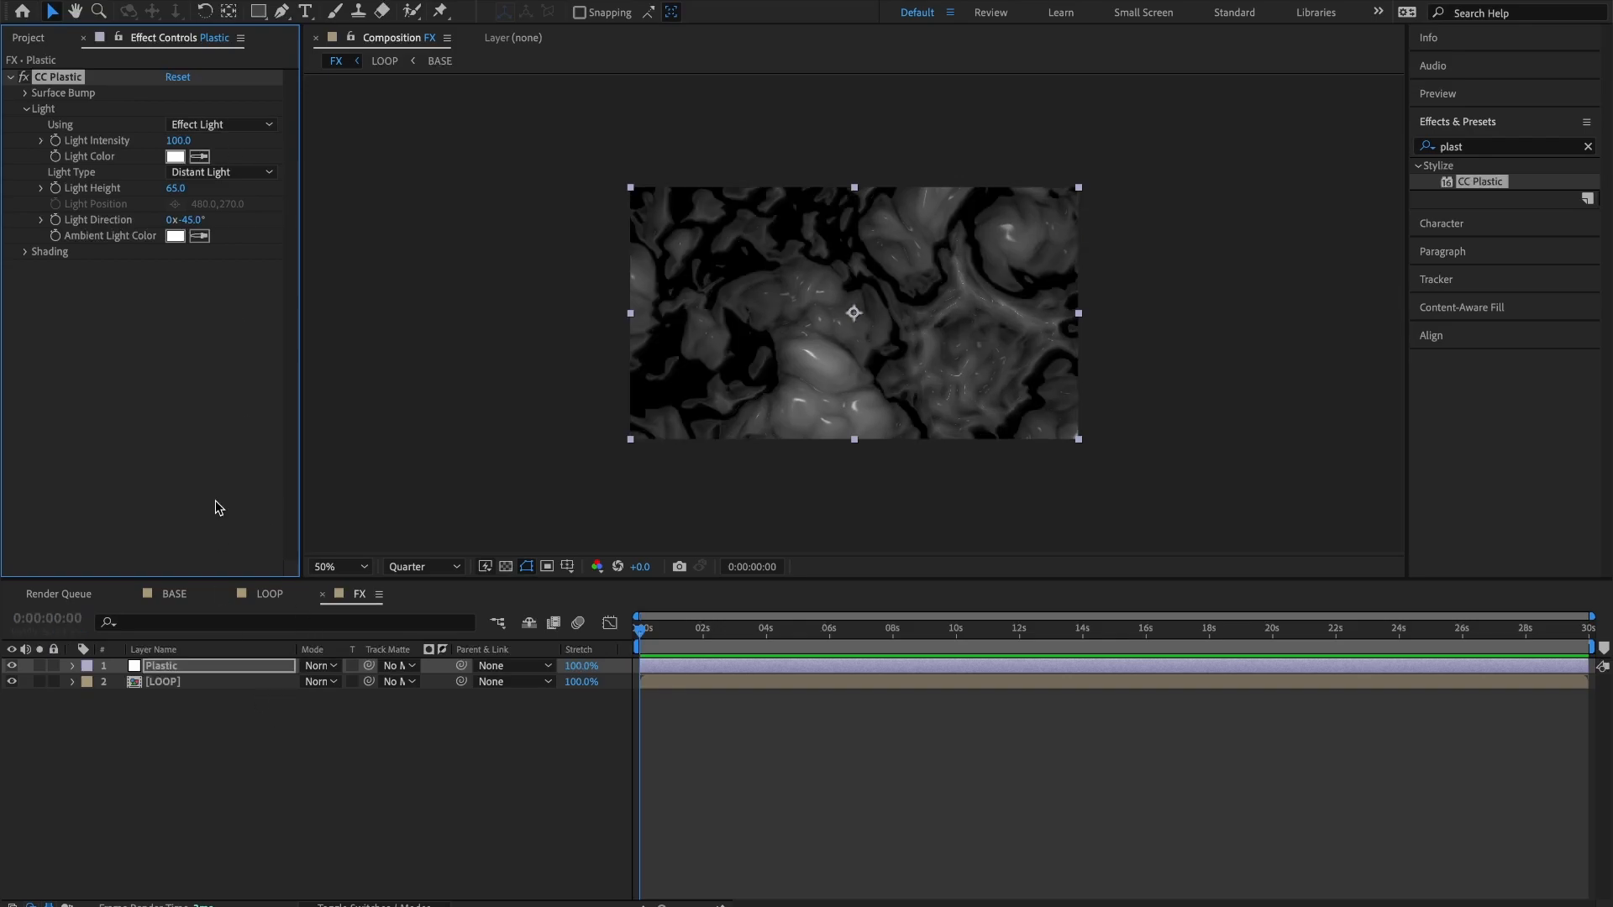
click(203, 126)
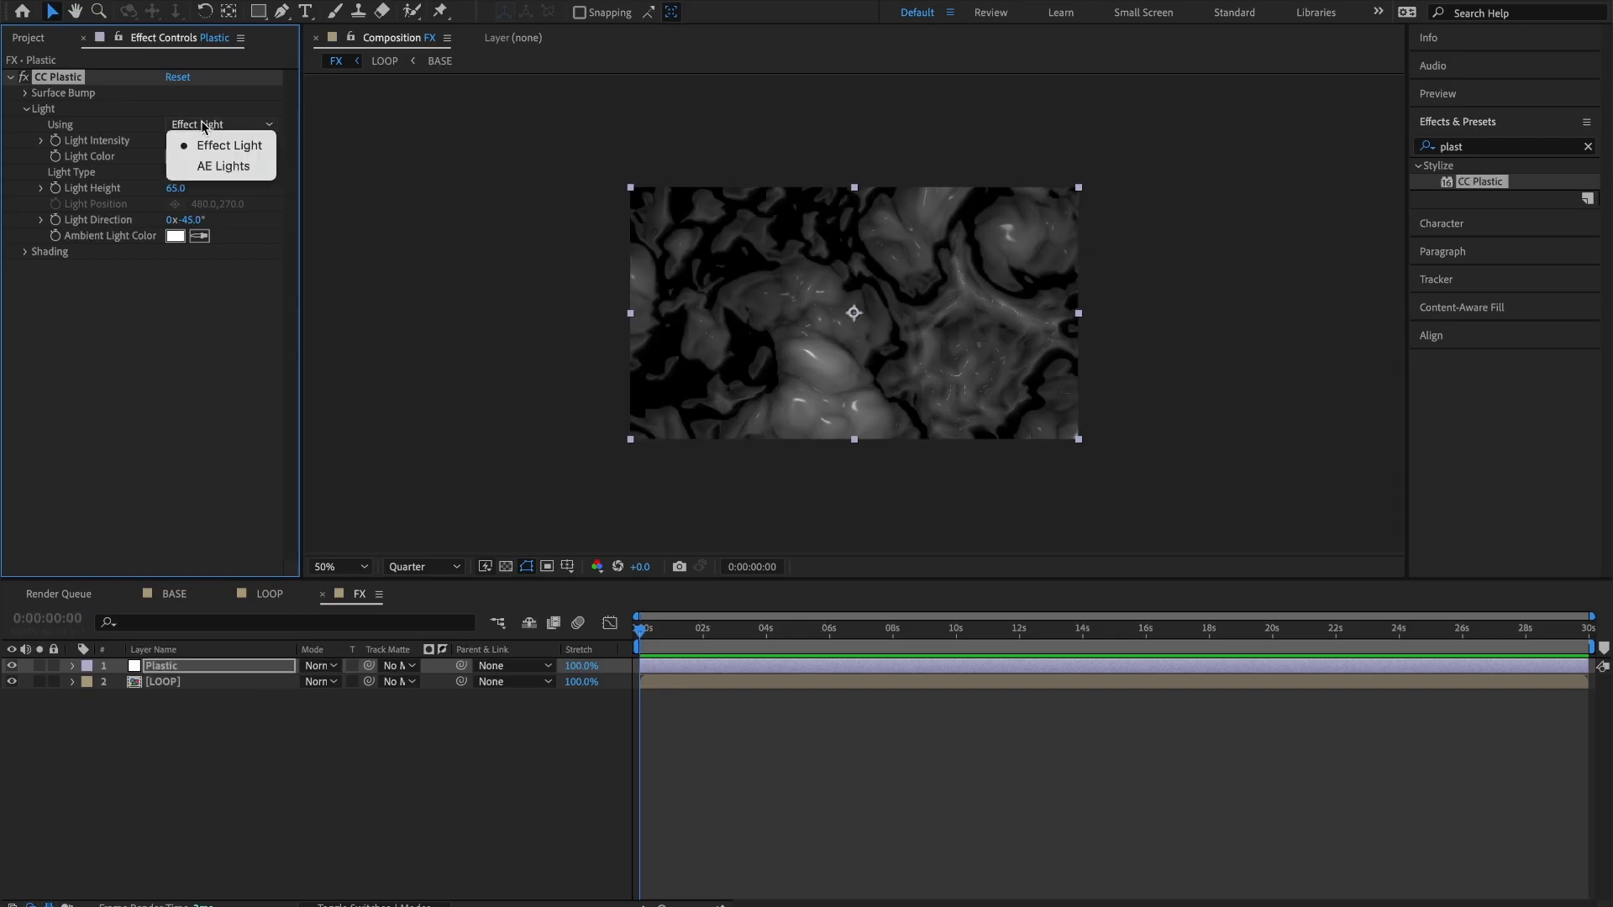
click(217, 167)
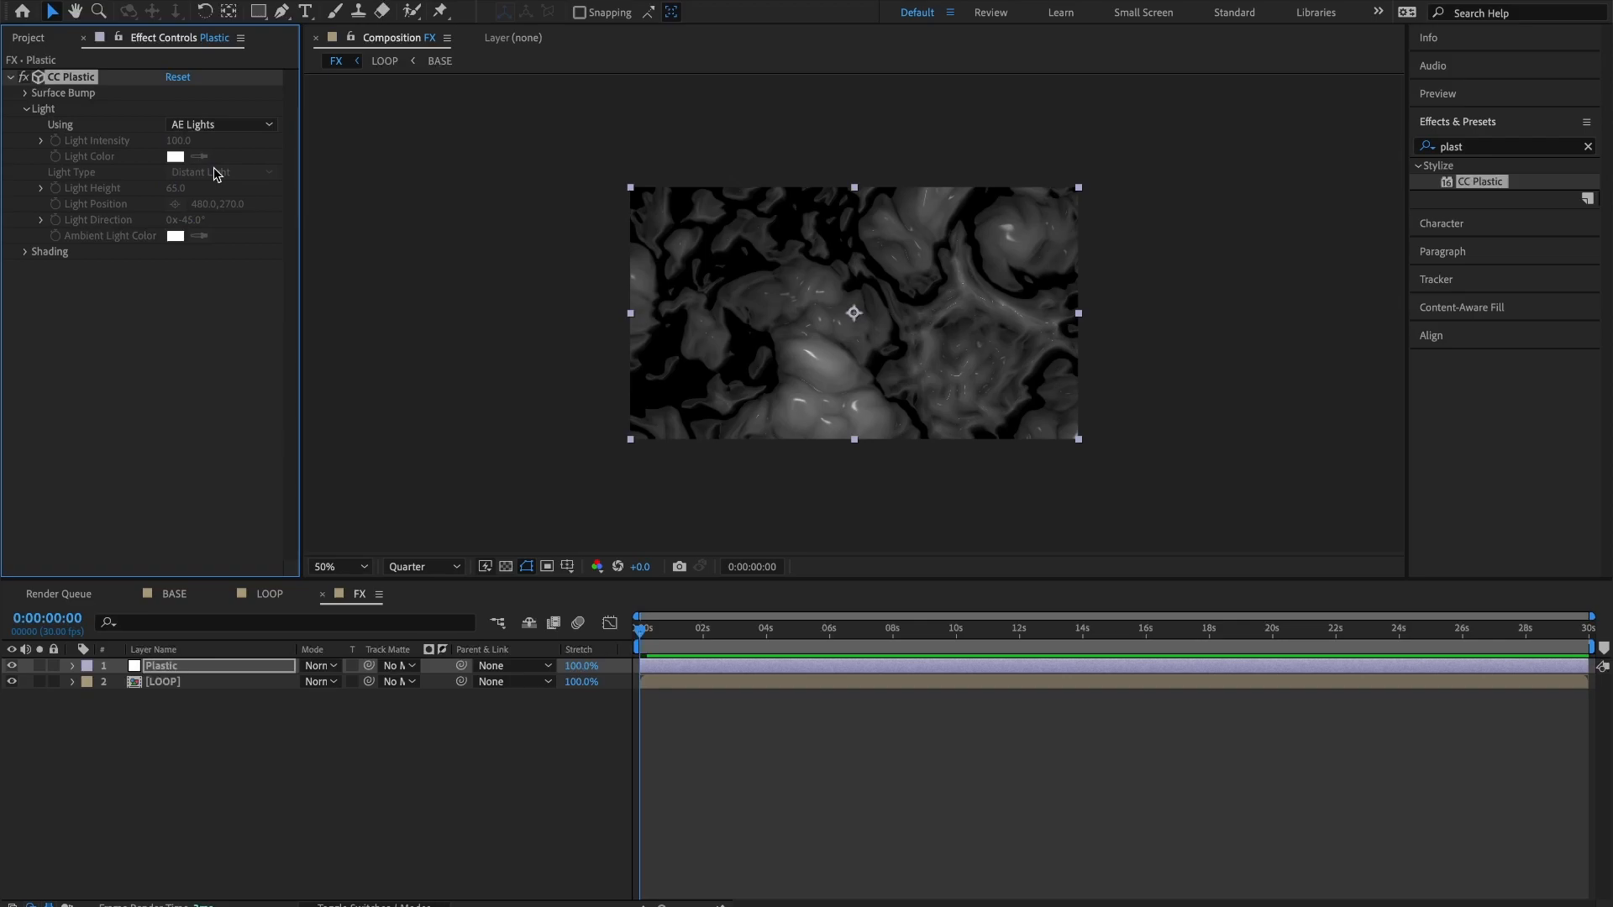
click(25, 109)
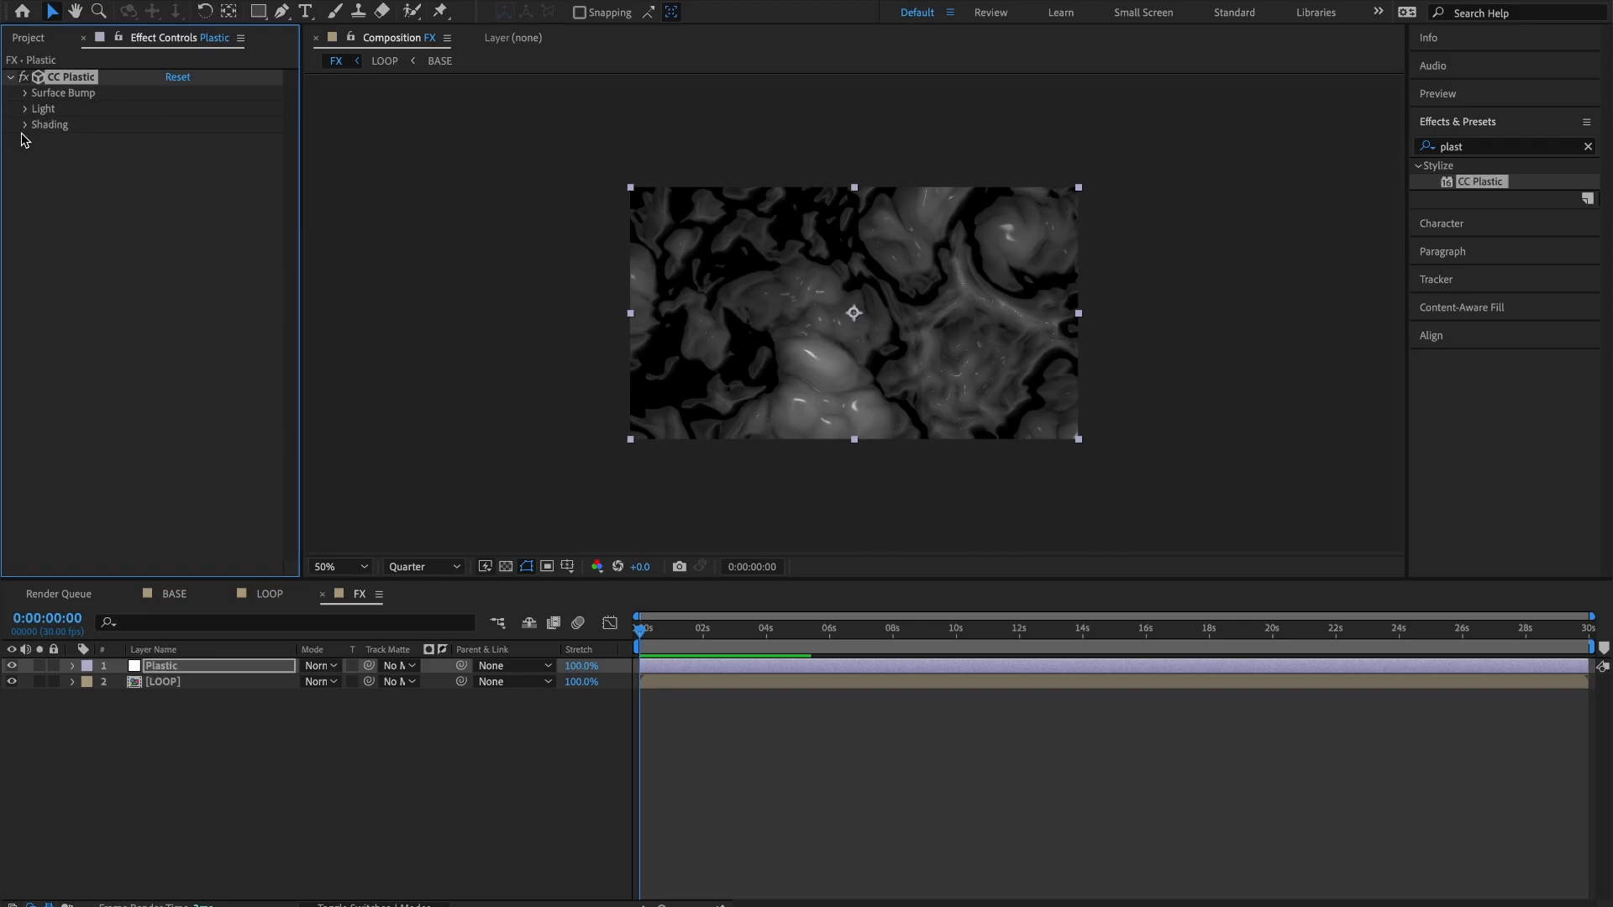
Set CC Plastic's Shading to Ambient 100, Diffuse 15 and Dust 0, and collapse the effect's settings.
click(26, 126)
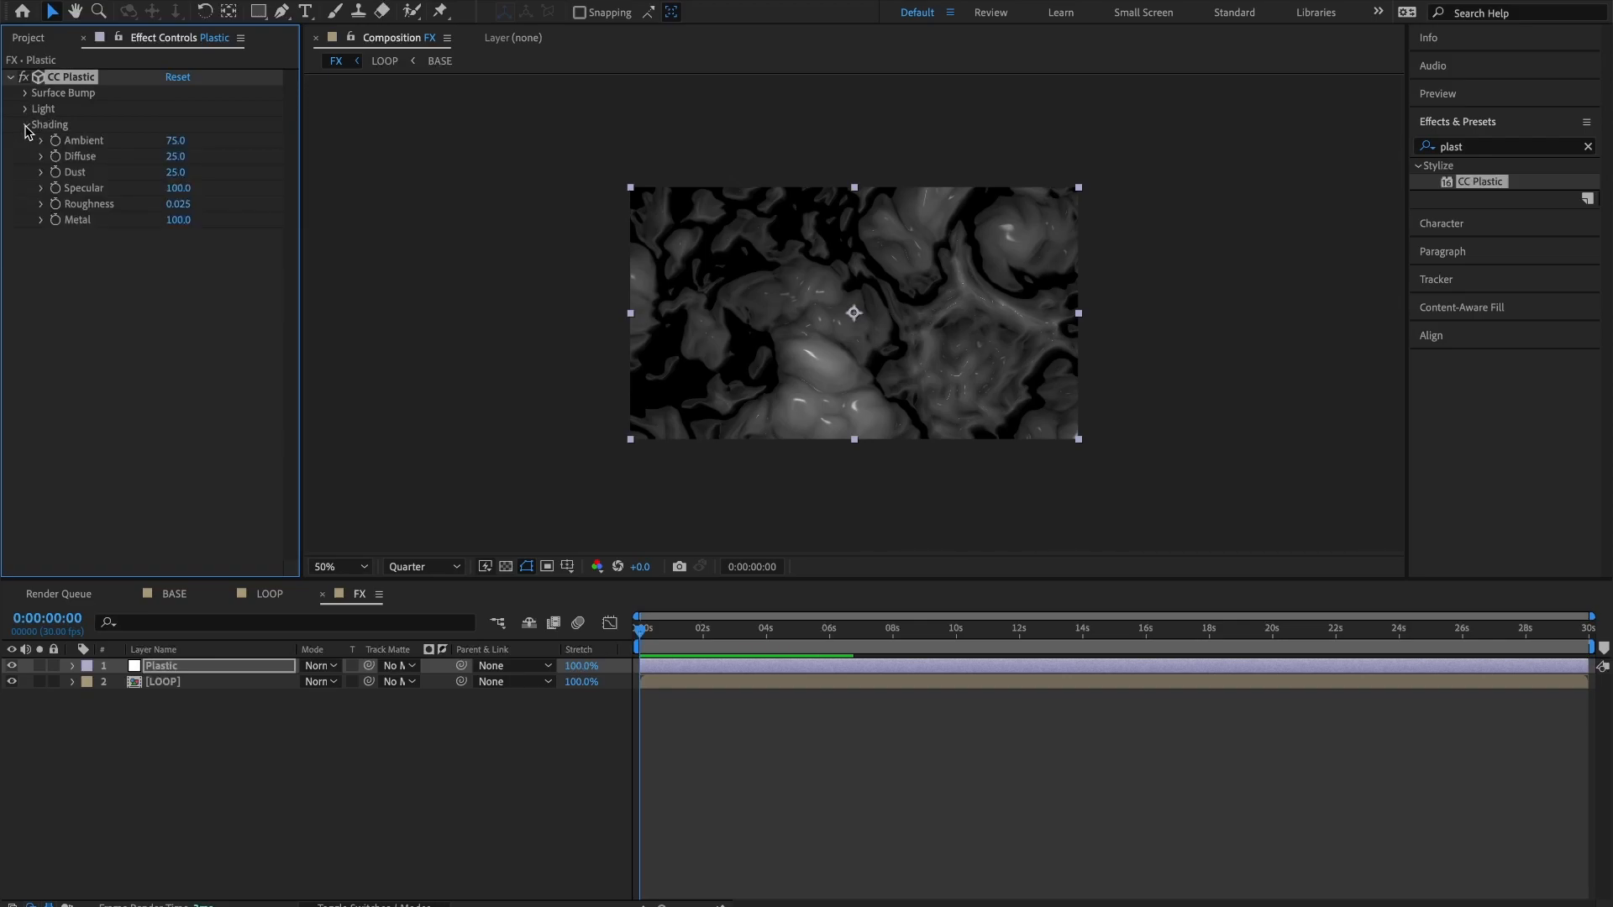
click(175, 142)
click(175, 155)
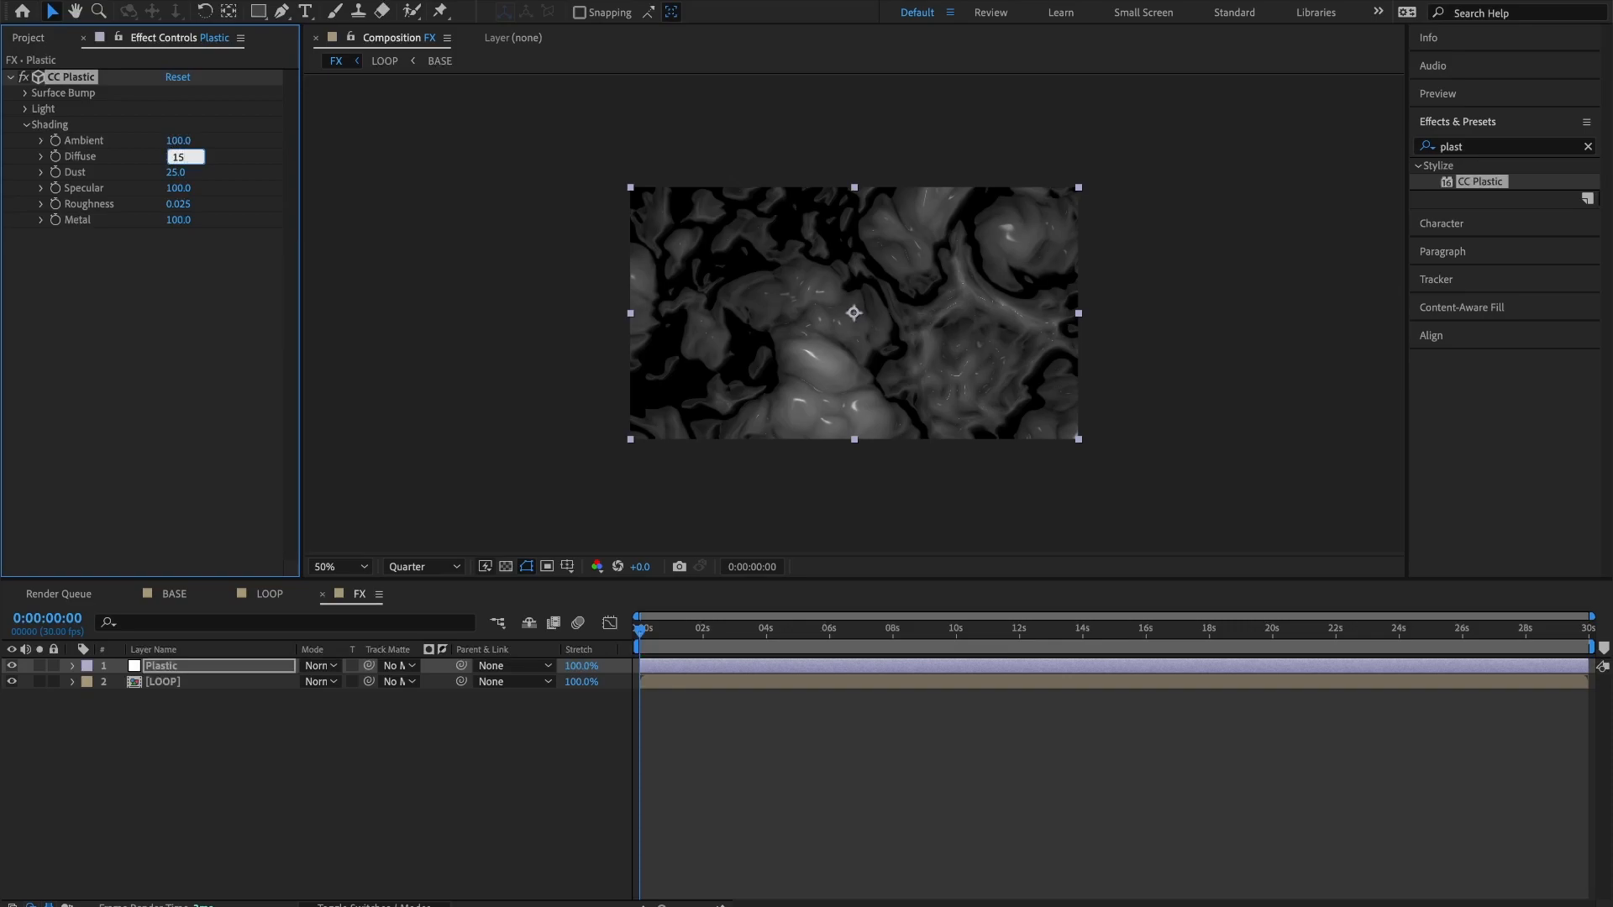
text(15)
key(Tab)
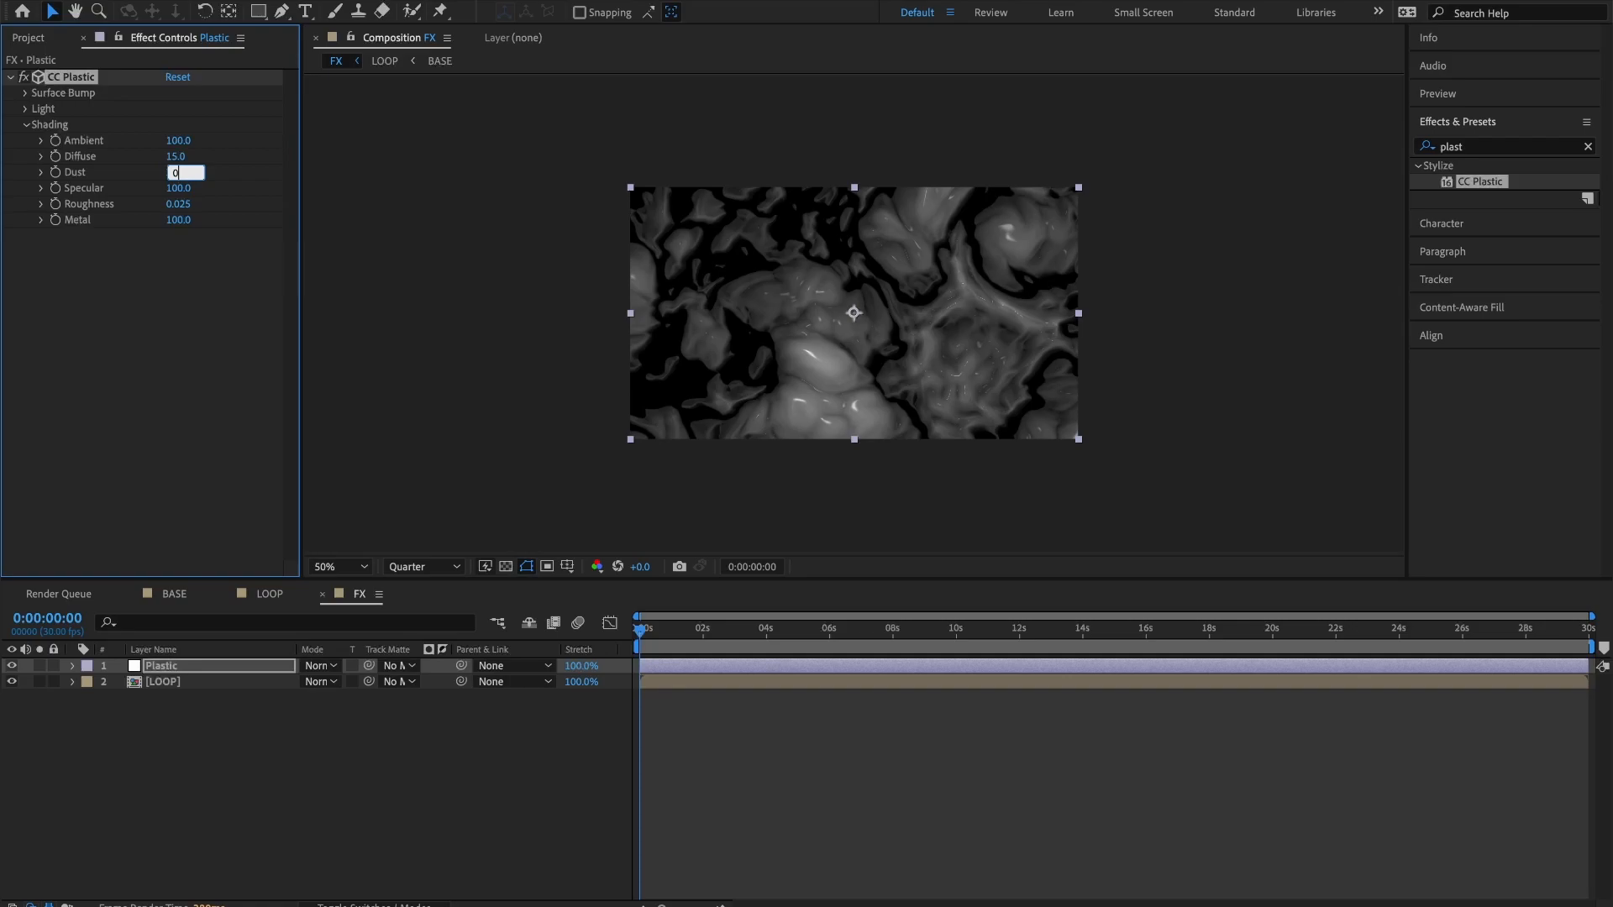
key(Return)
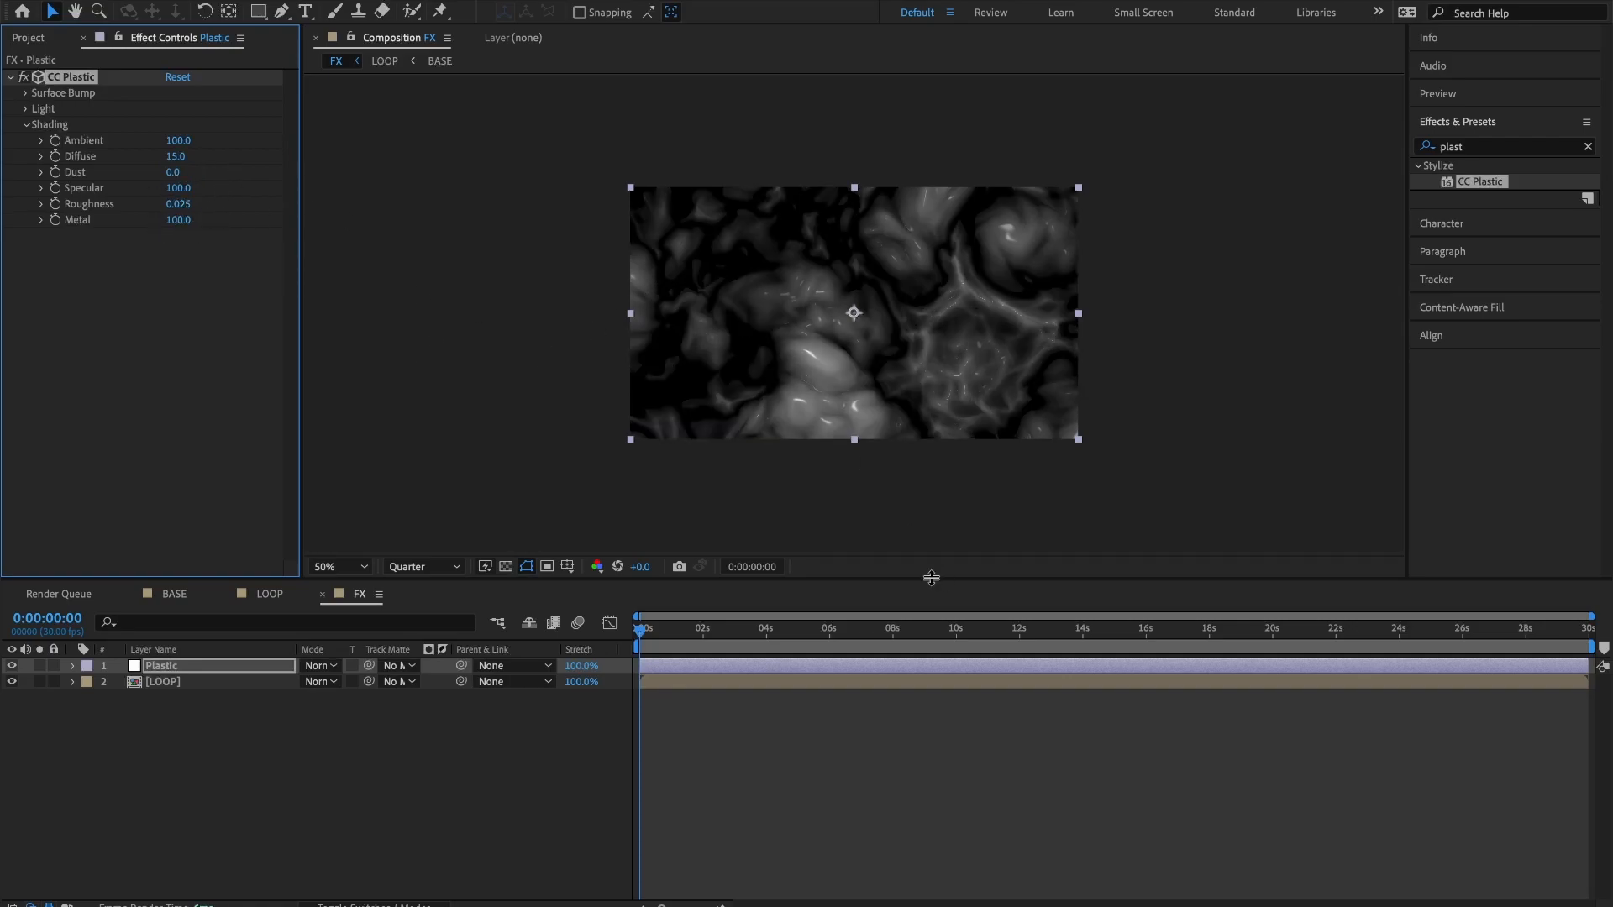
mouse_move(656, 635)
mouse_down()
mouse_move(792, 636)
mouse_move(638, 636)
mouse_up()
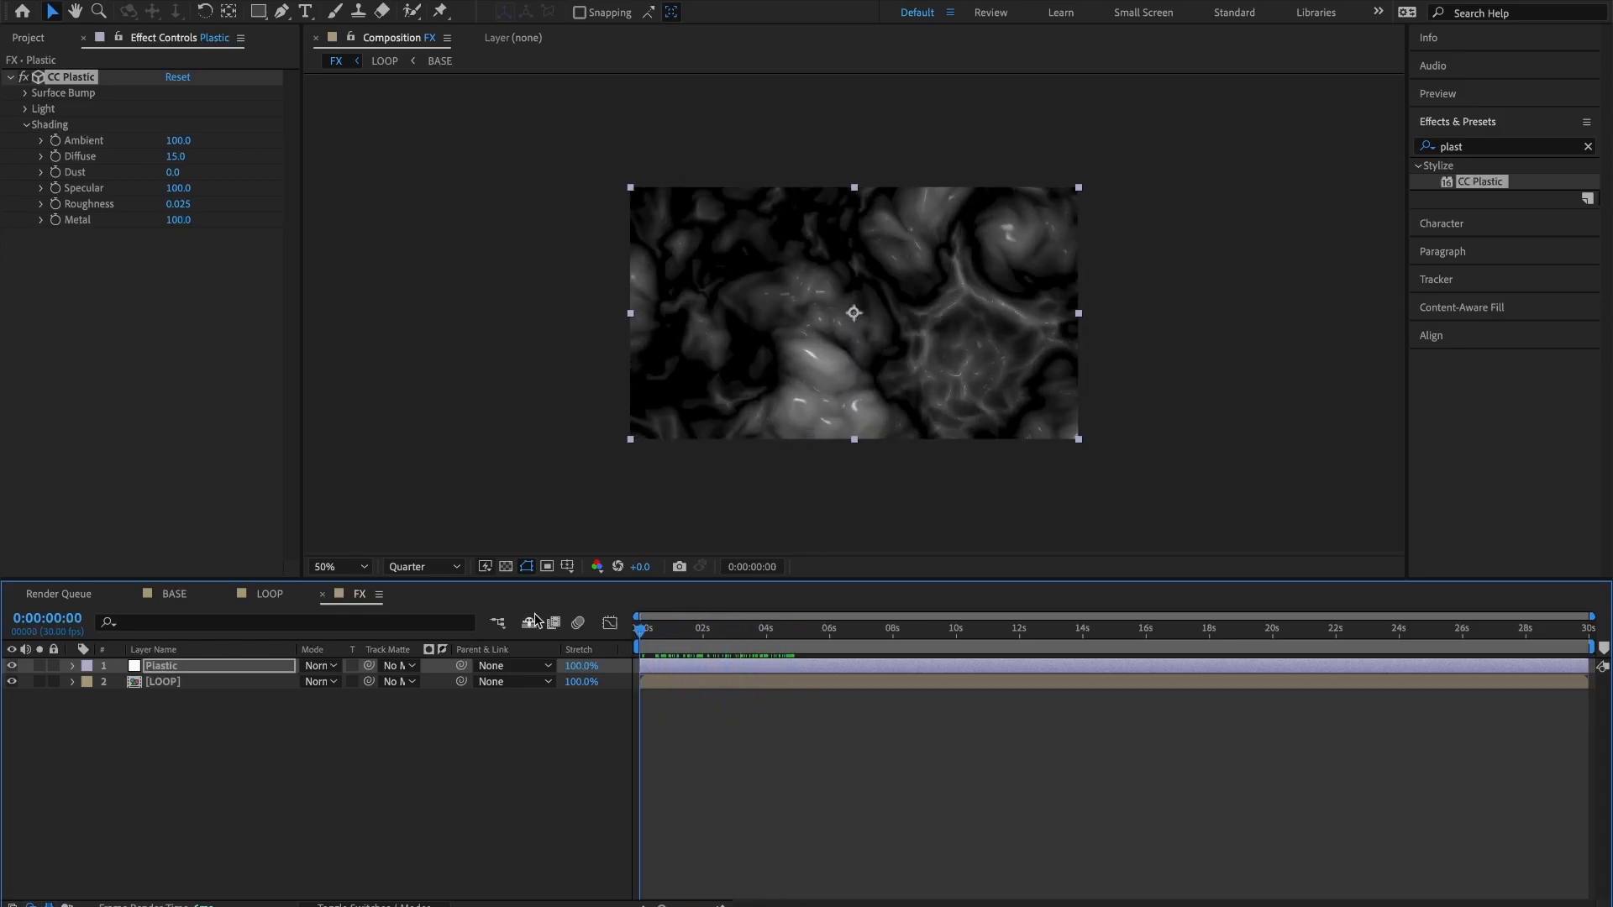
click(26, 125)
click(10, 77)
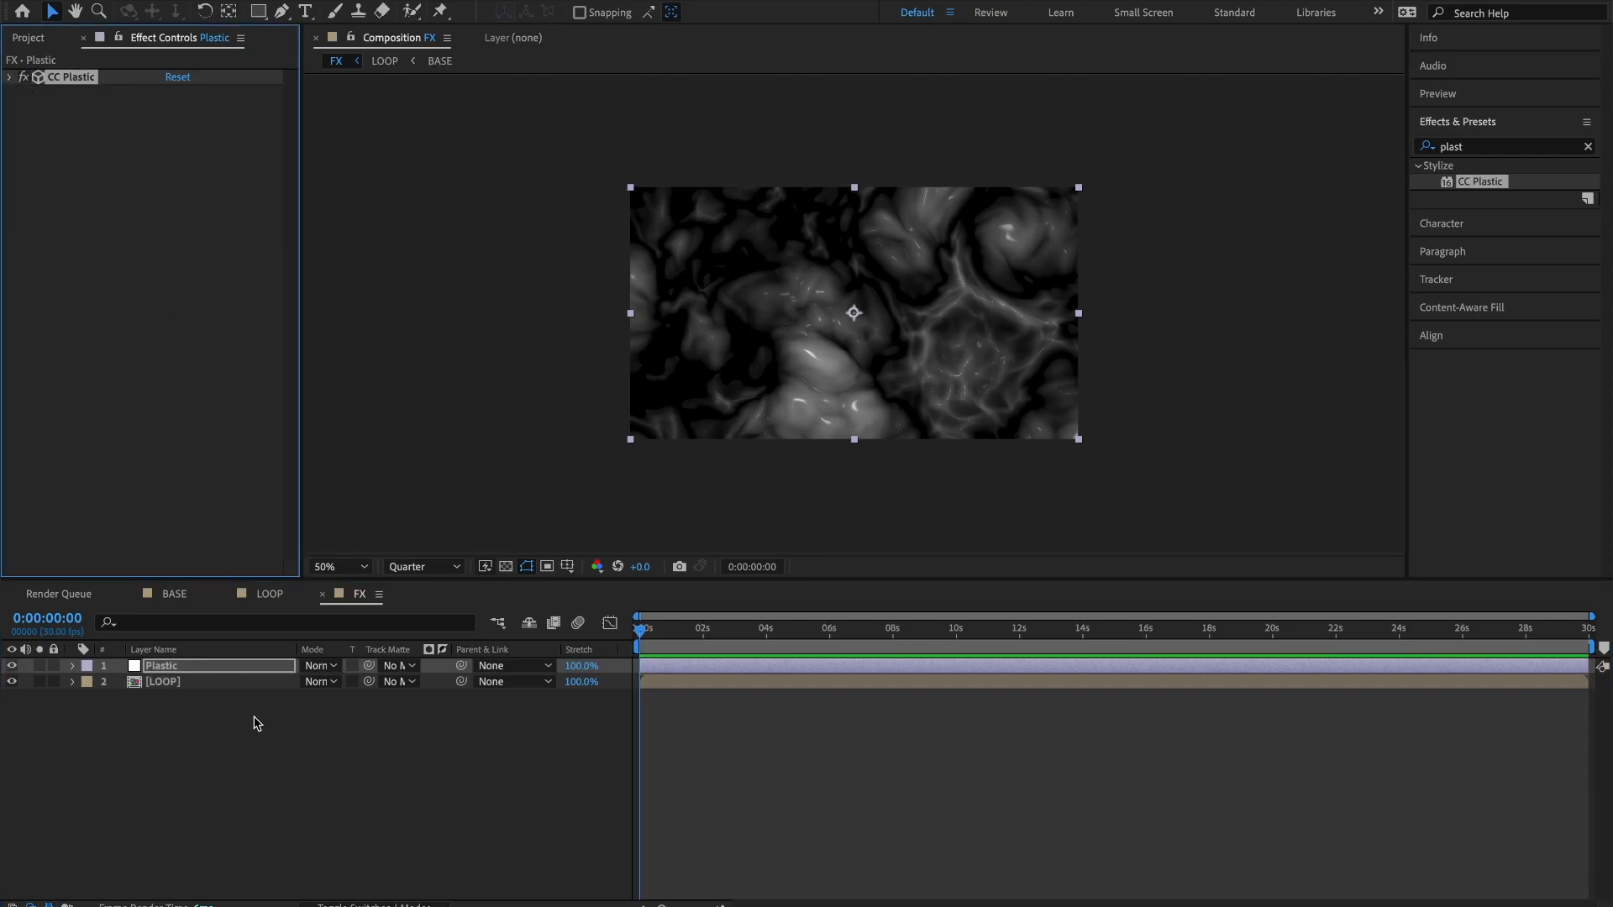
Add a white Spot light to the FX composition with 100% intensity, 90° cone angle, 50% cone feather and no falloff.
click(206, 709)
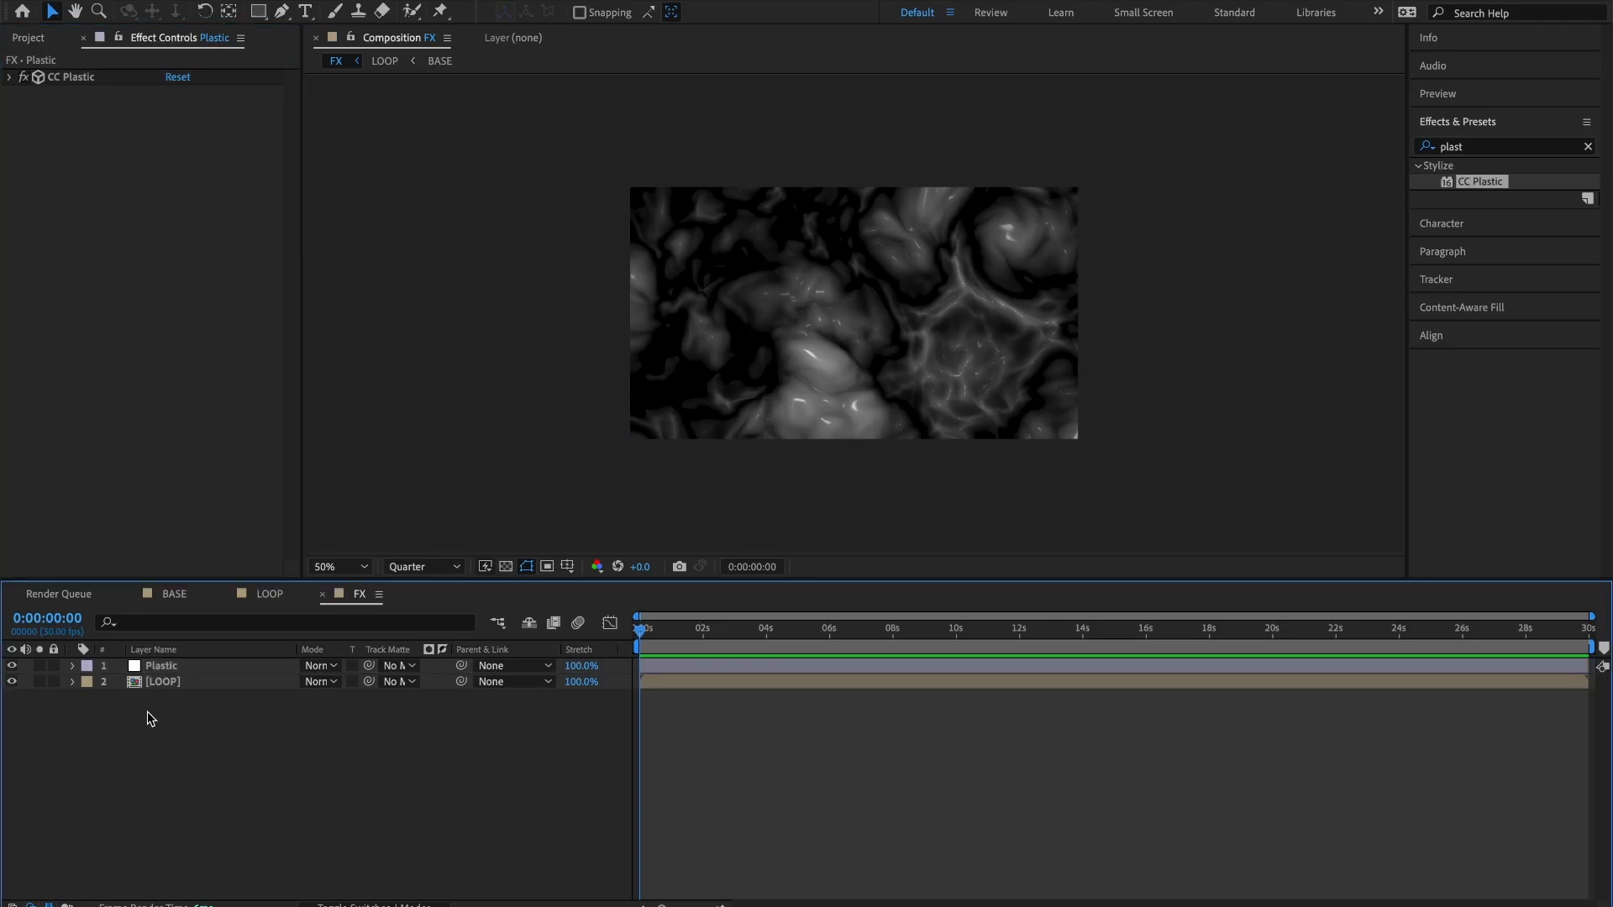
right_click(267, 723)
mouse_move(314, 677)
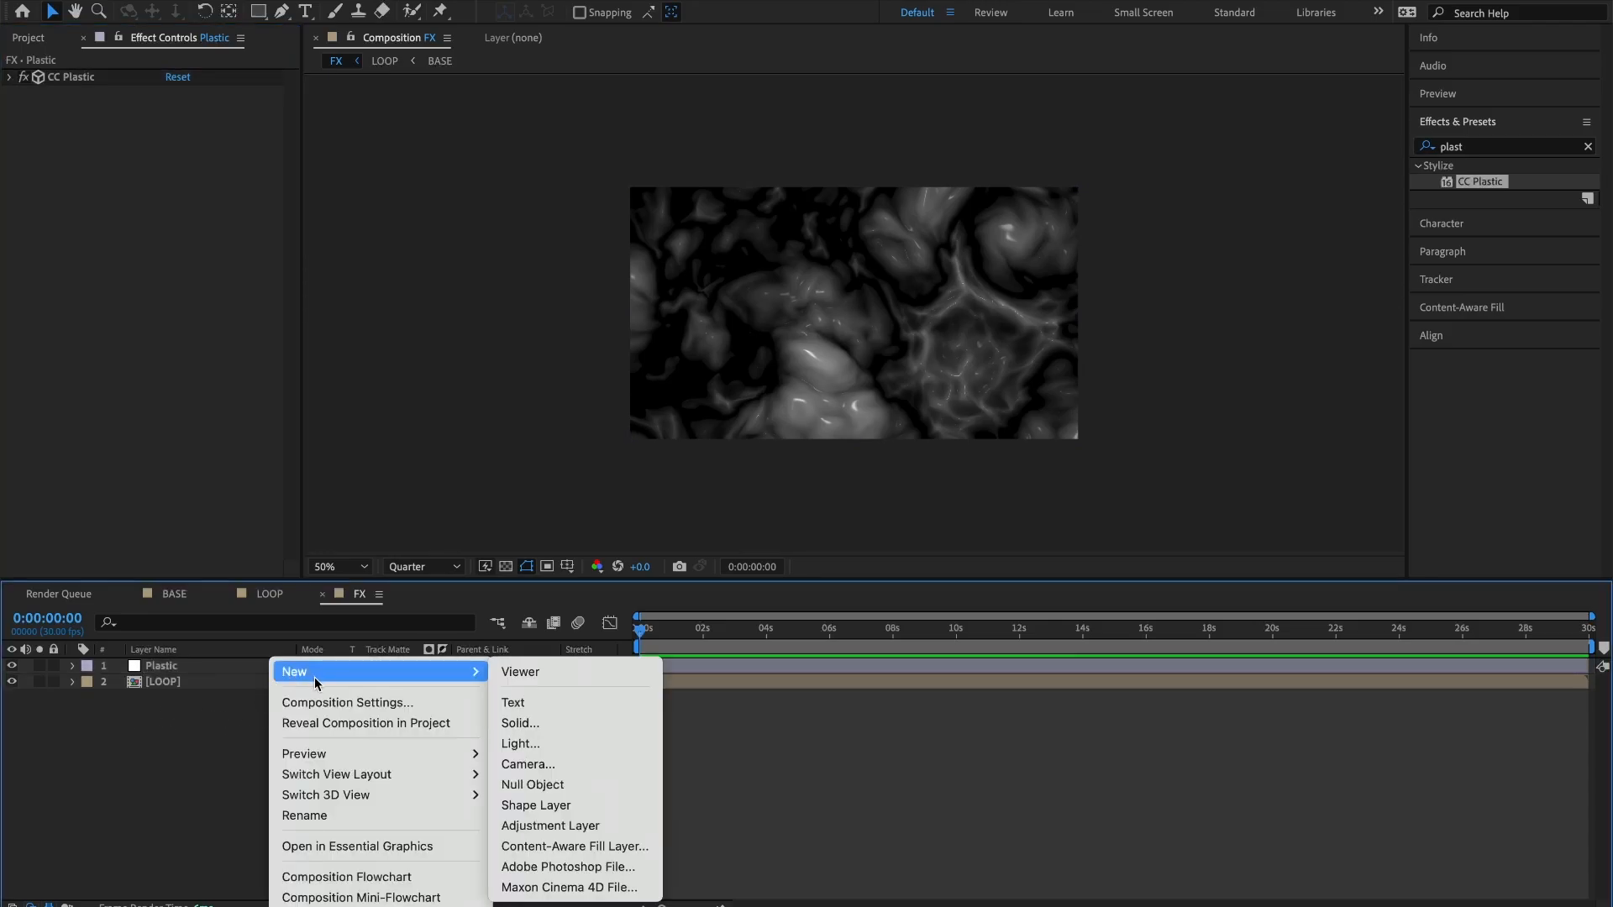
click(538, 747)
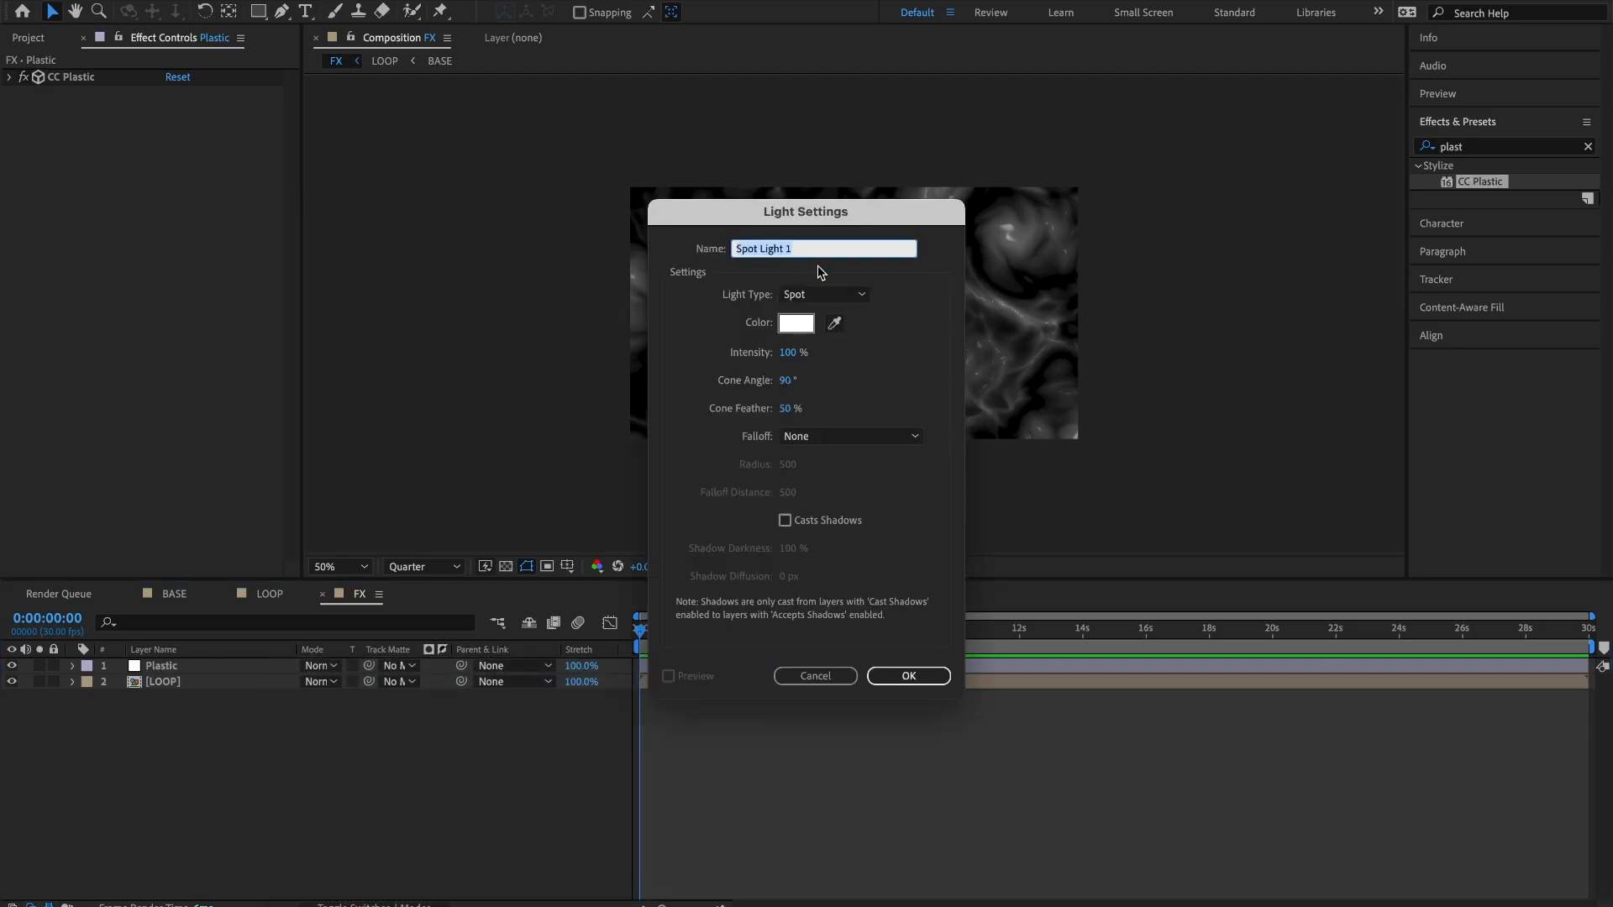
click(828, 294)
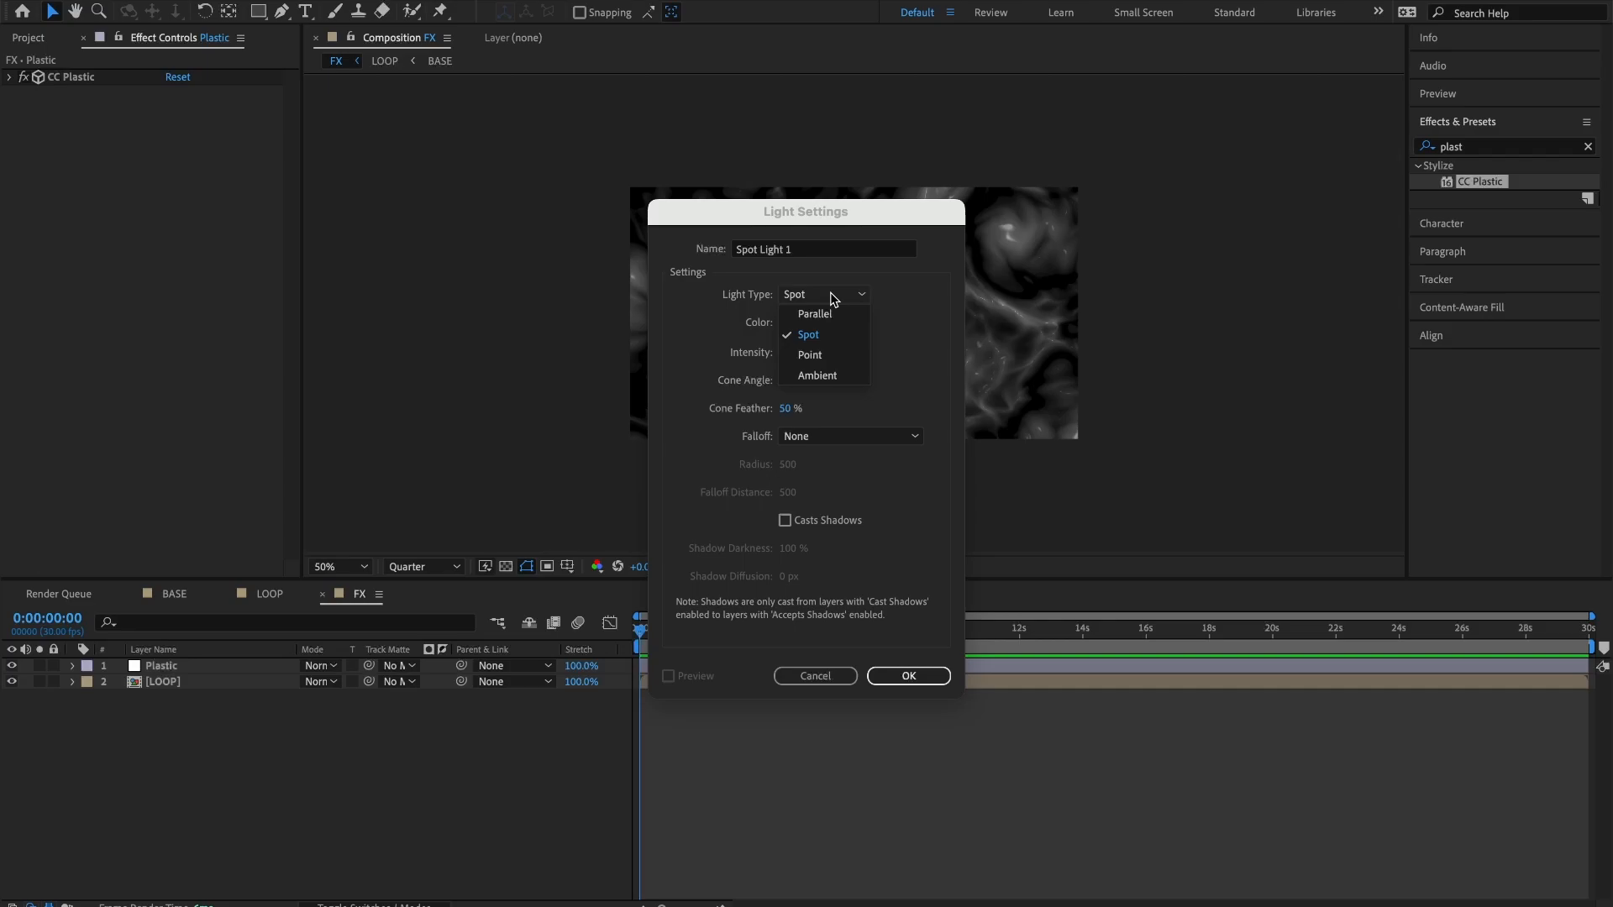
click(753, 296)
click(819, 295)
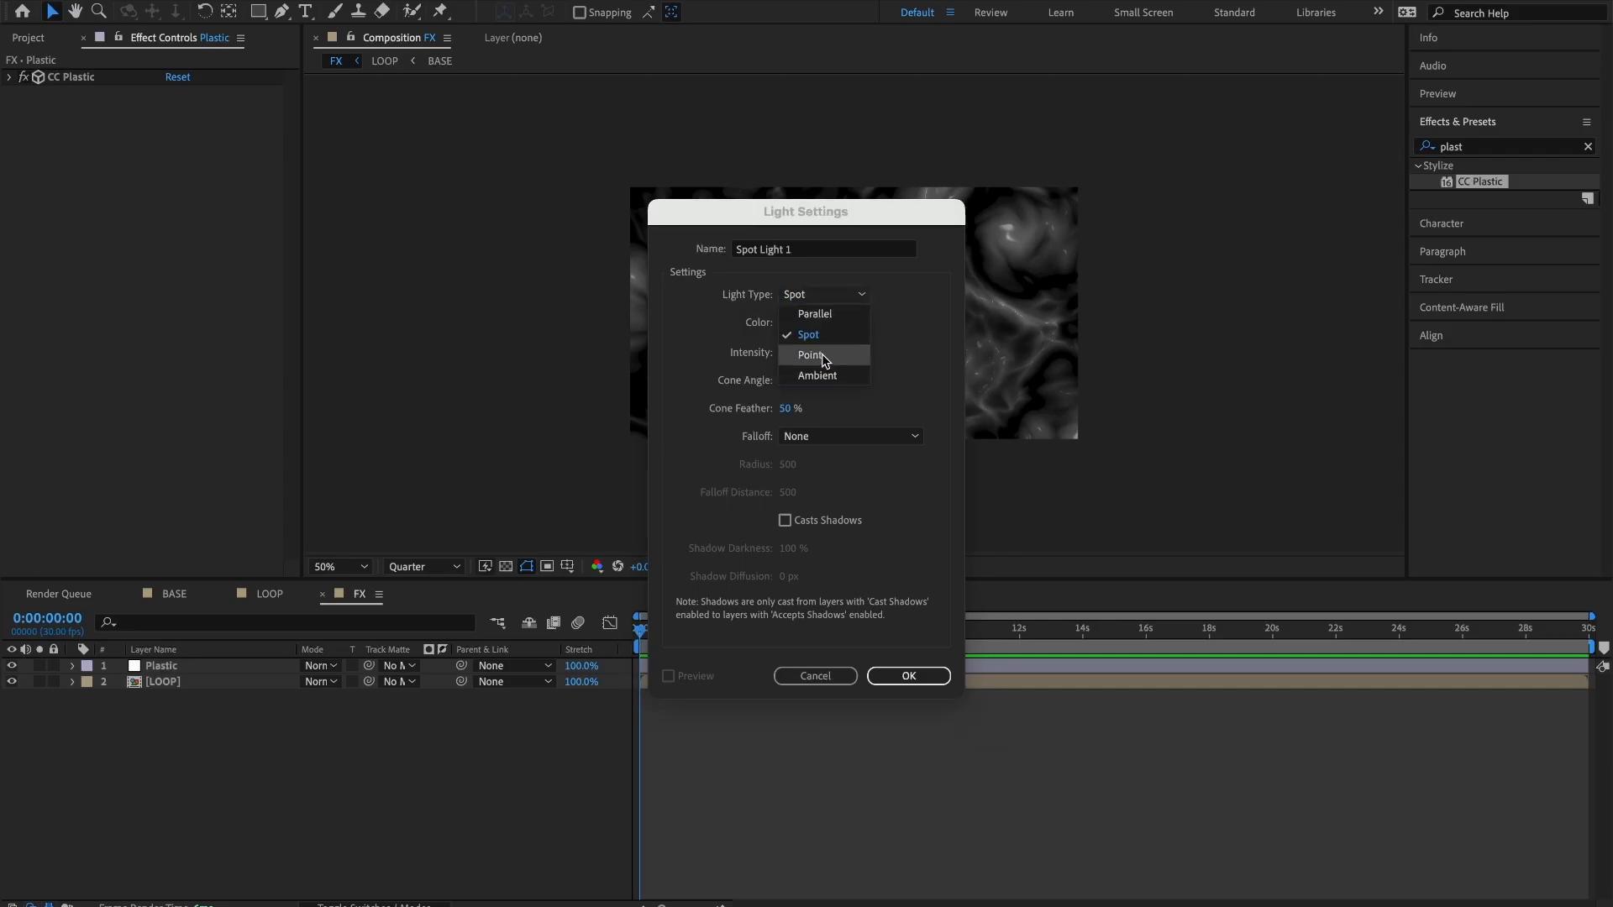
click(759, 322)
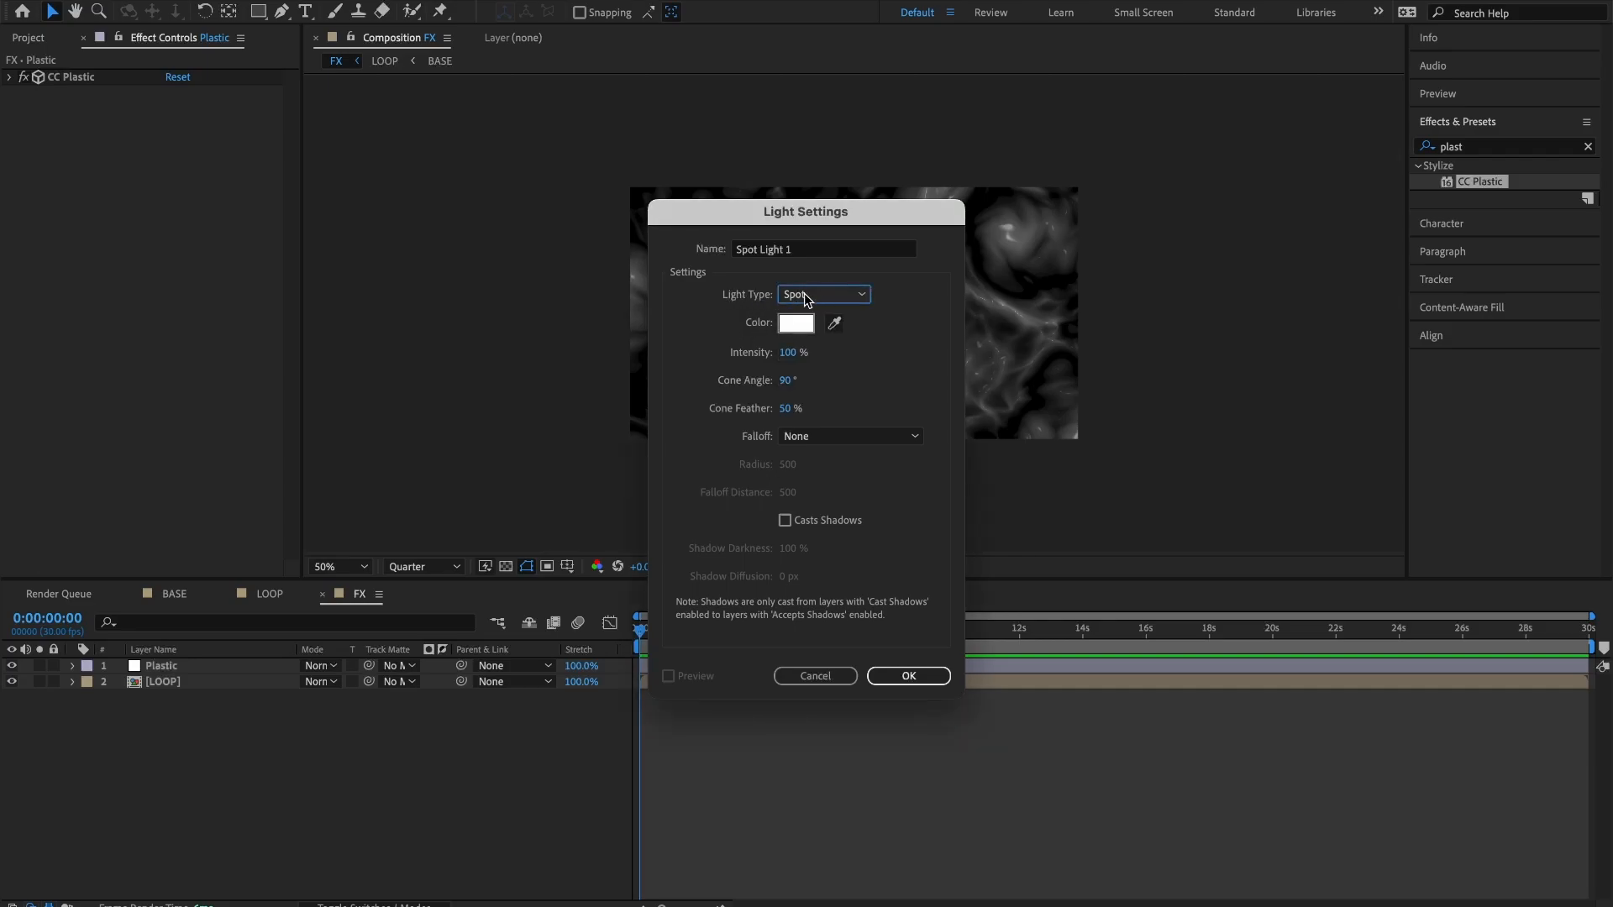
click(803, 294)
click(812, 334)
click(909, 675)
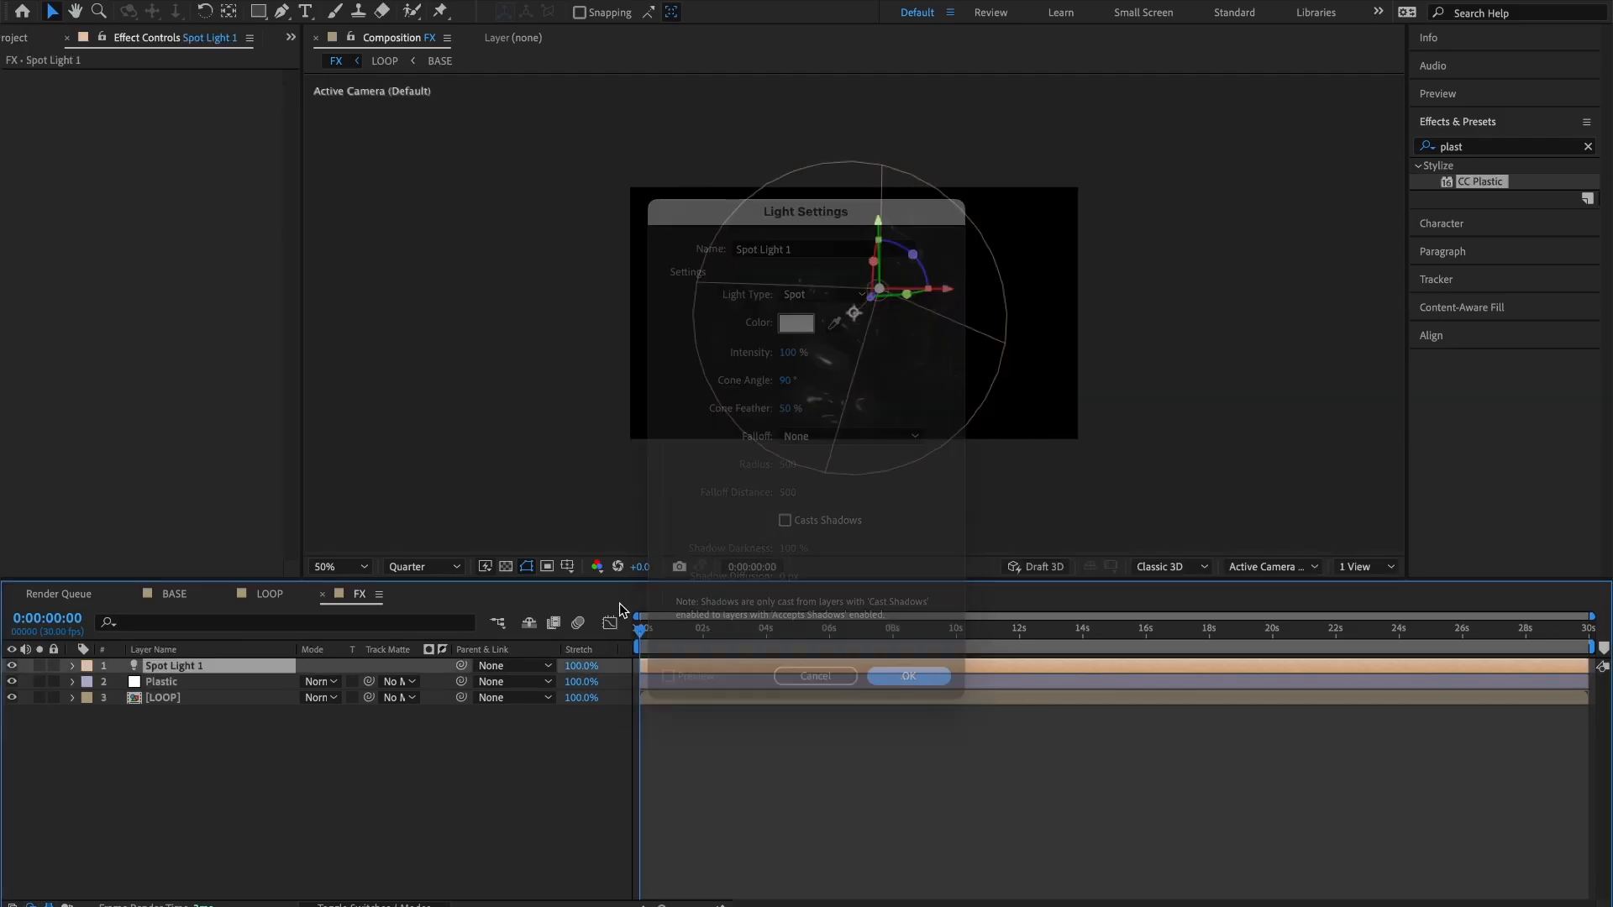
Set the spot light's Point of Interest to 510, 620, -1170.
click(74, 666)
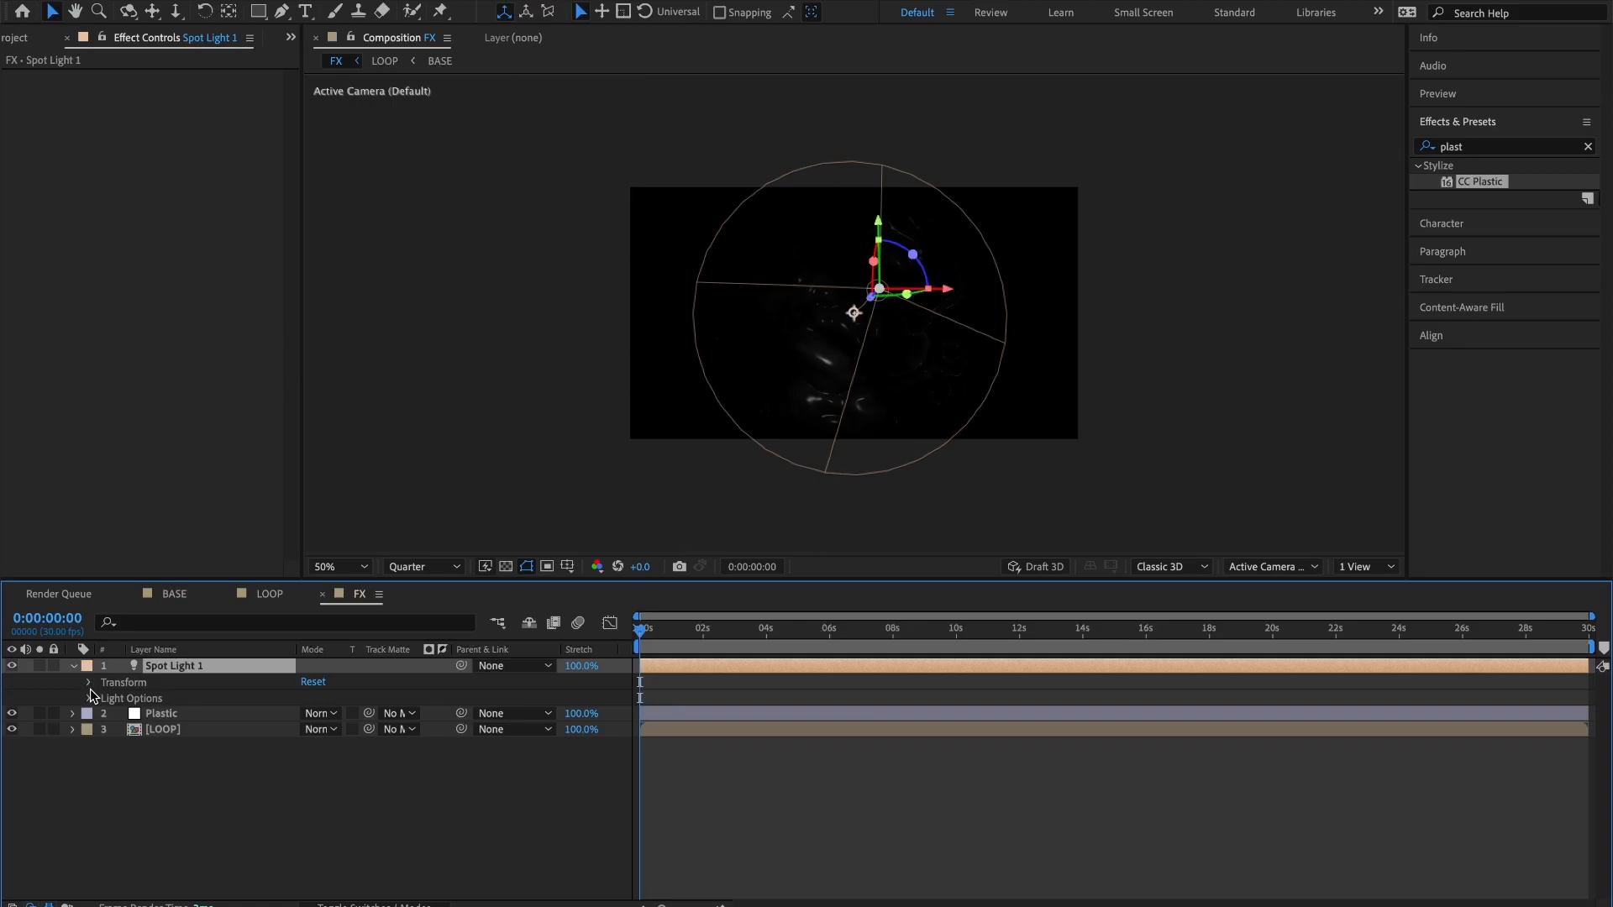
click(88, 682)
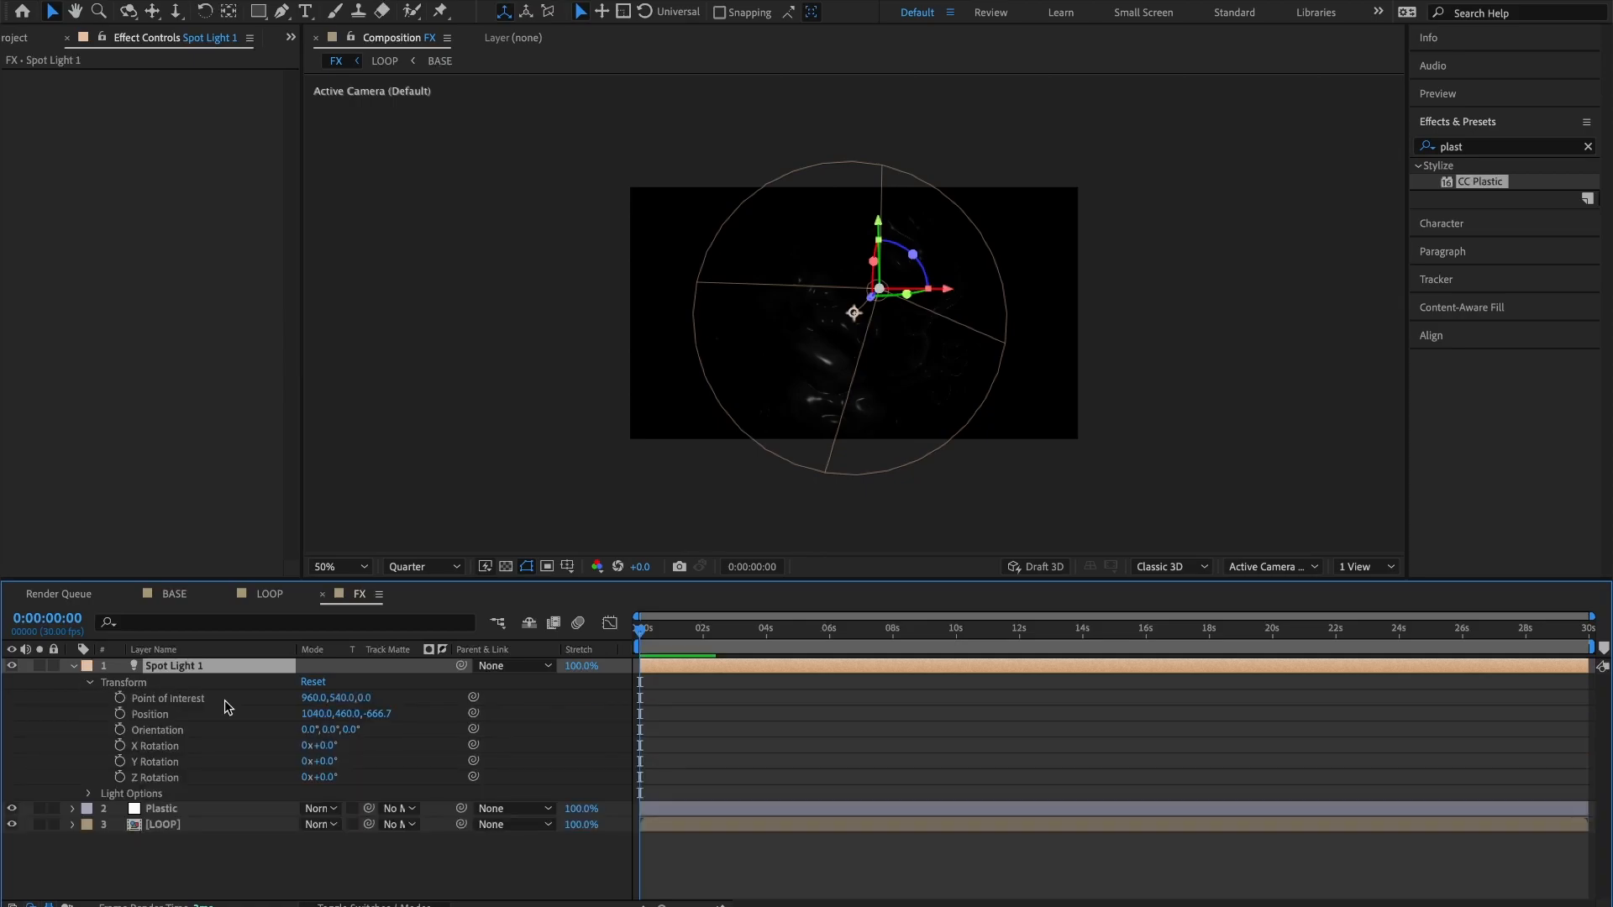
key(c)
click(313, 697)
text(51)
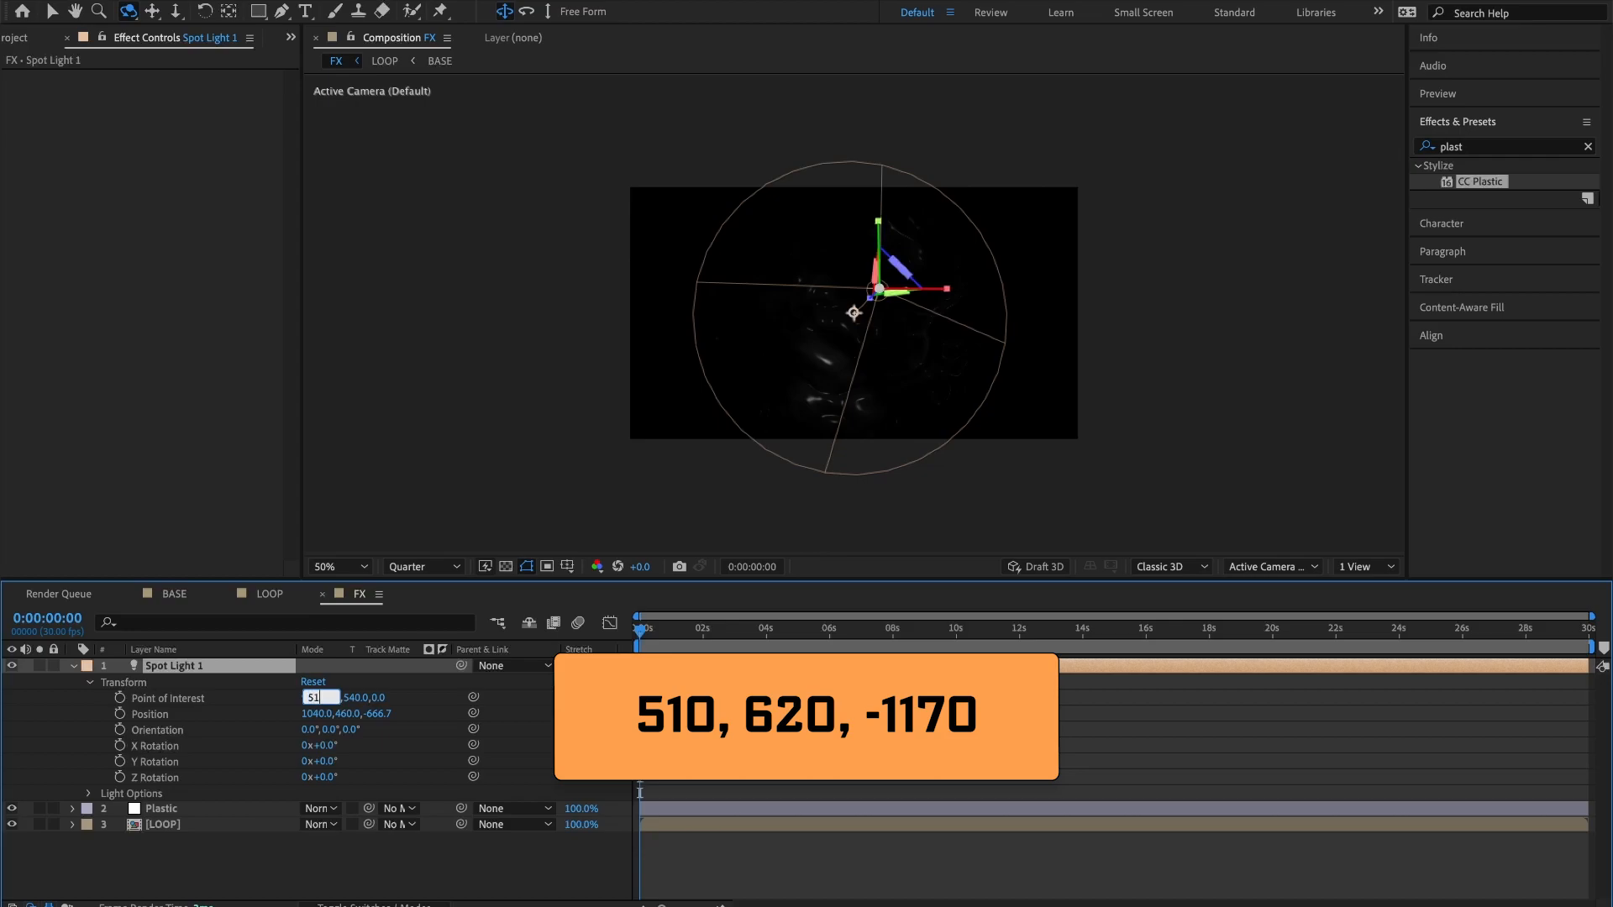
text(0)
key(Return)
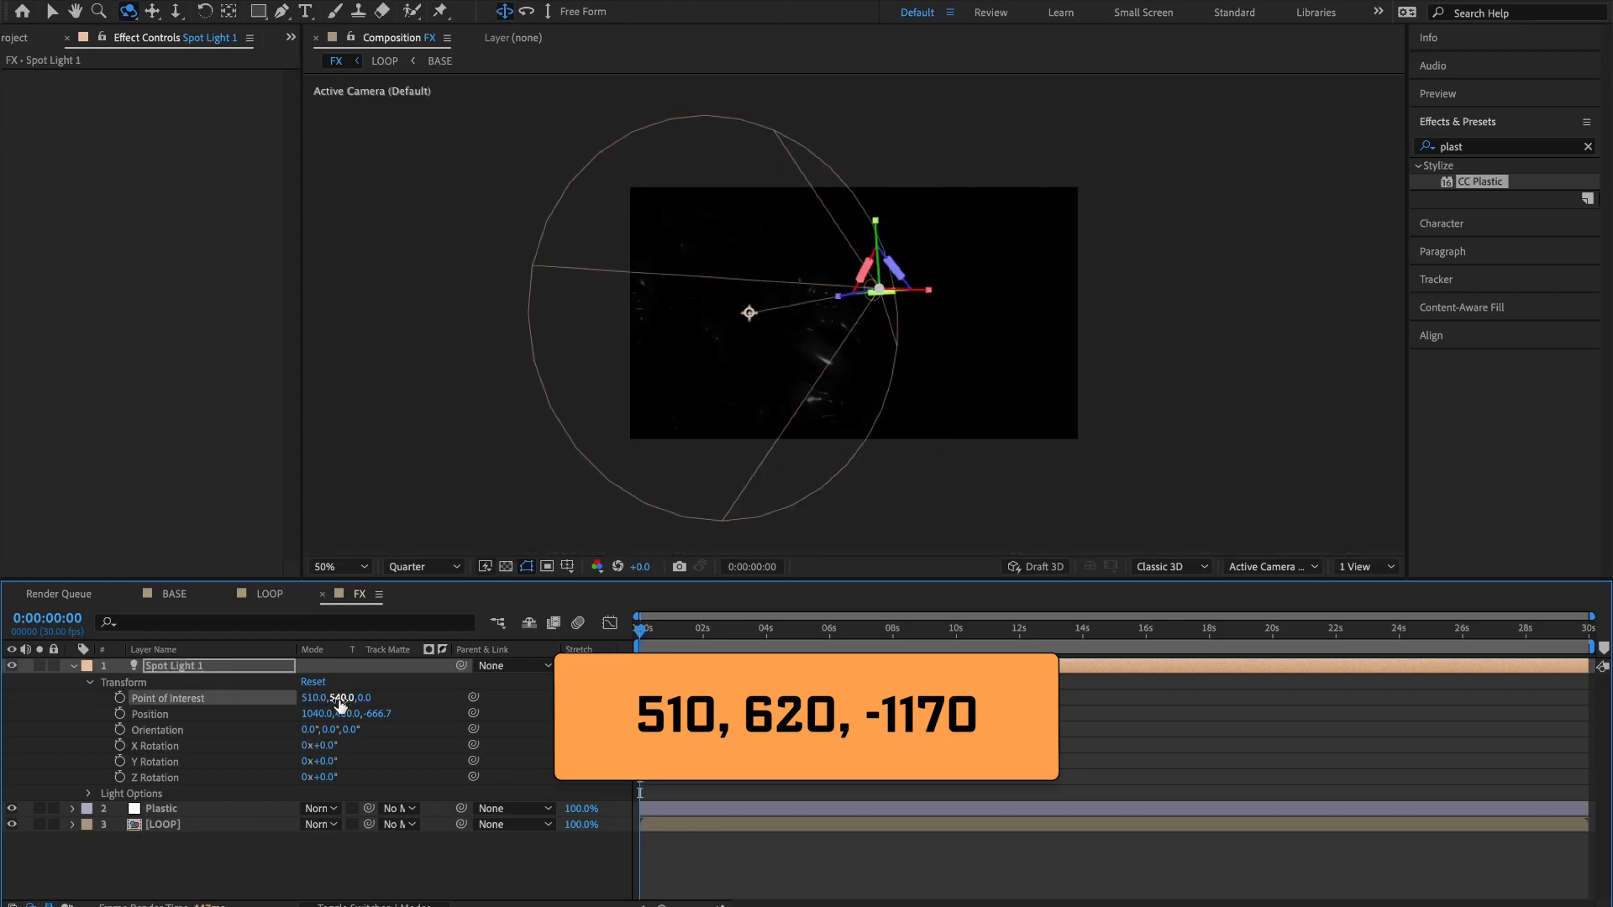
click(341, 700)
text(620)
key(Return)
click(365, 699)
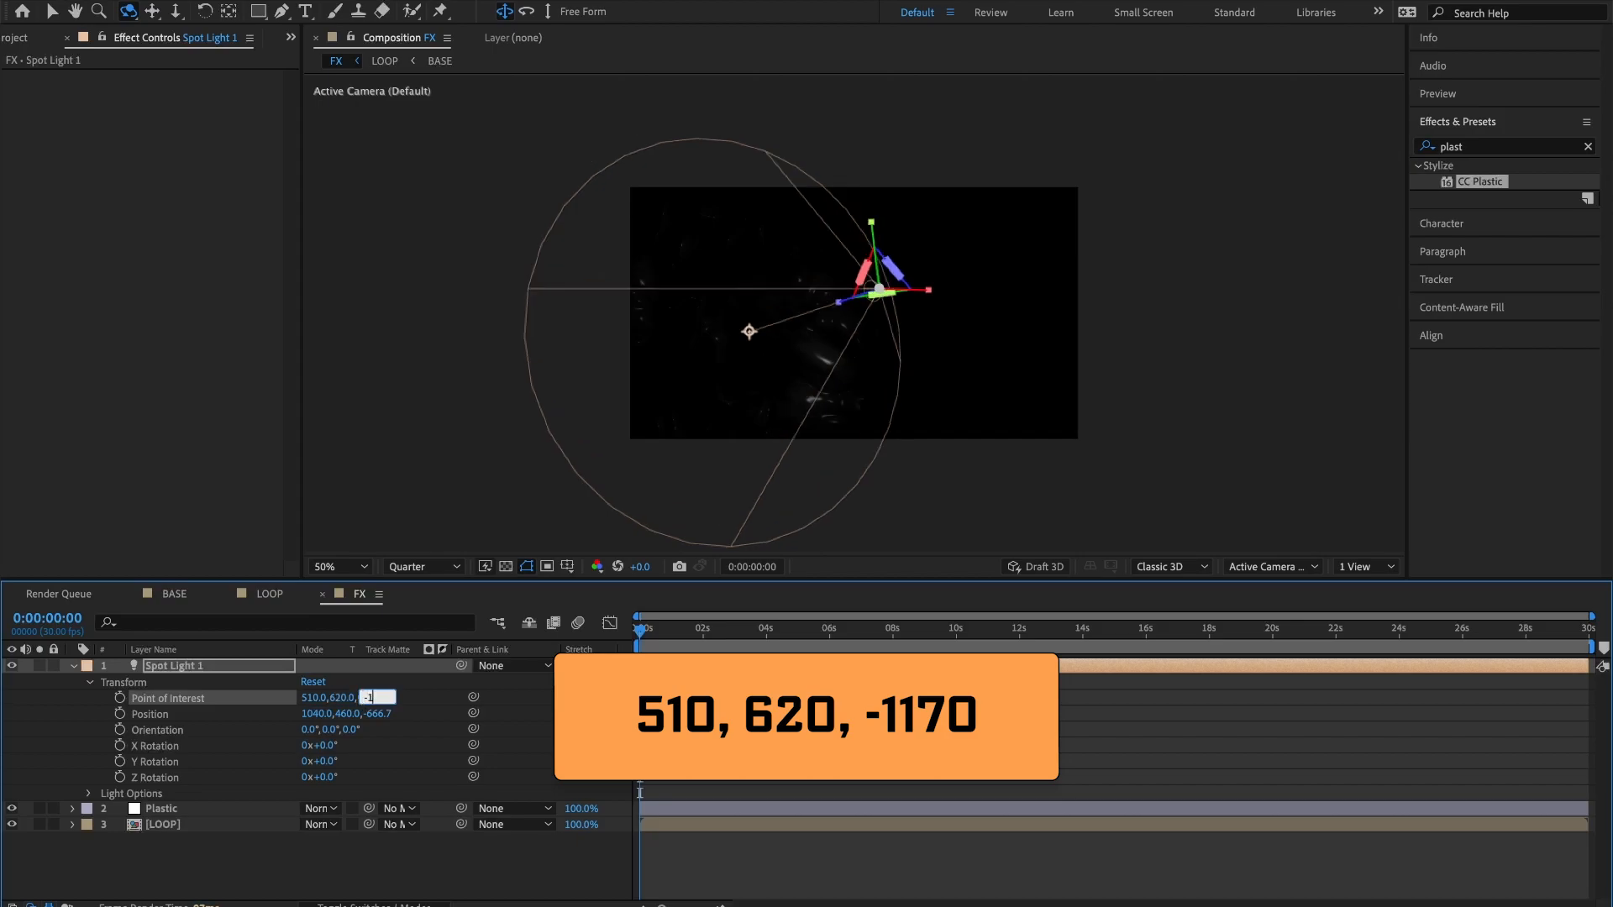
text(-1170)
key(Return)
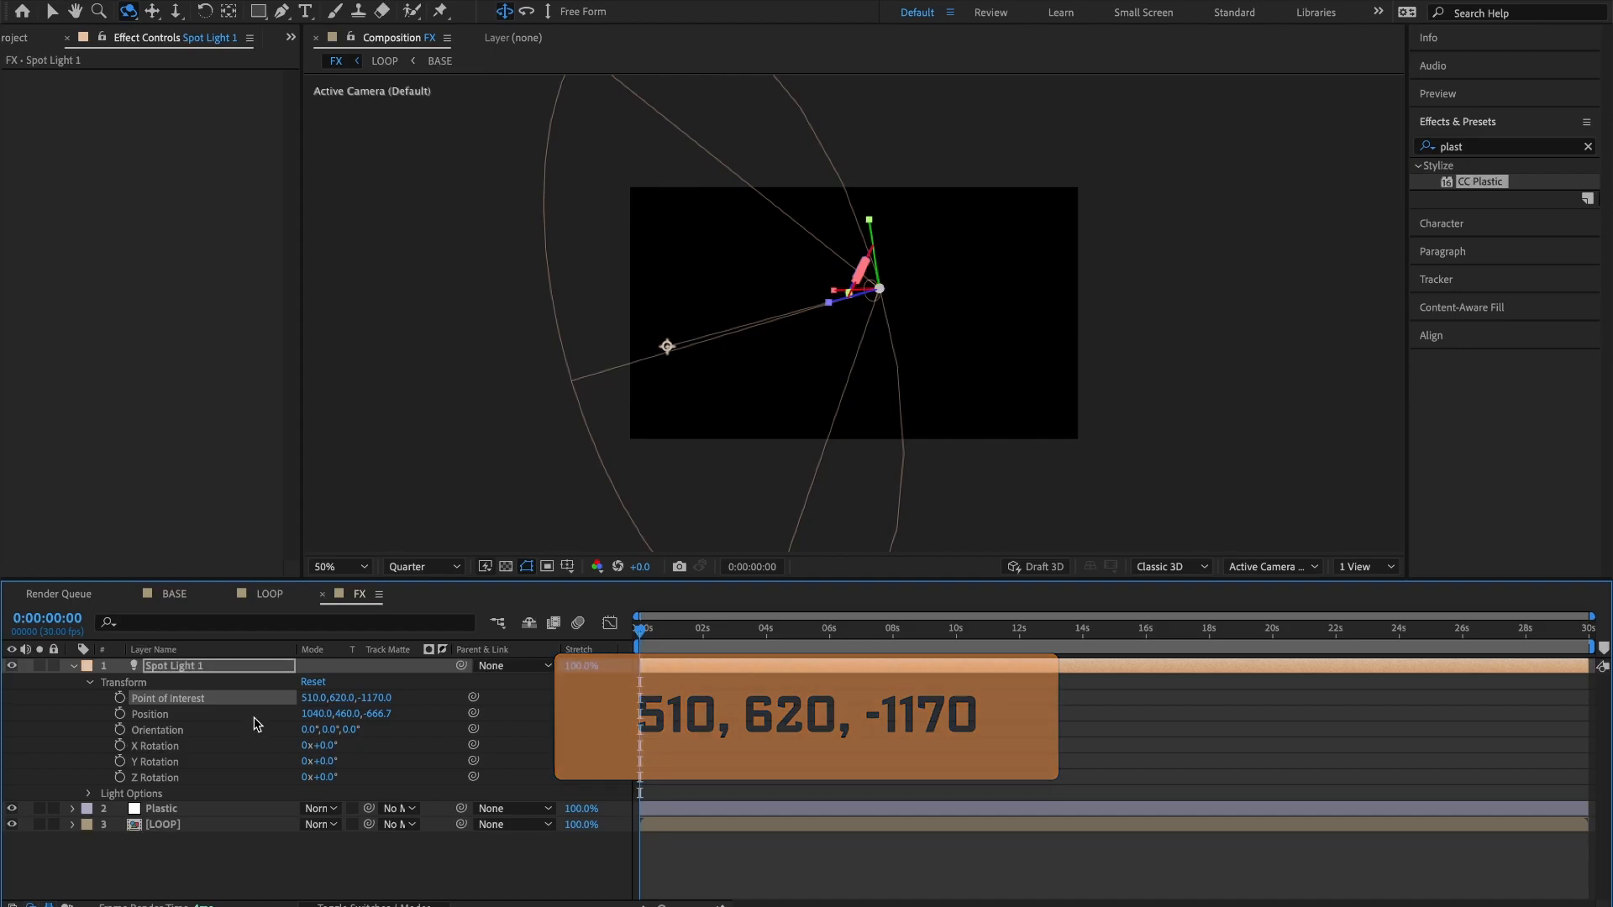
Set Spot Light 1's Position to 590, 540, -1840.
click(313, 714)
text(590)
key(Tab)
text(540)
key(Return)
click(377, 713)
text(-1840)
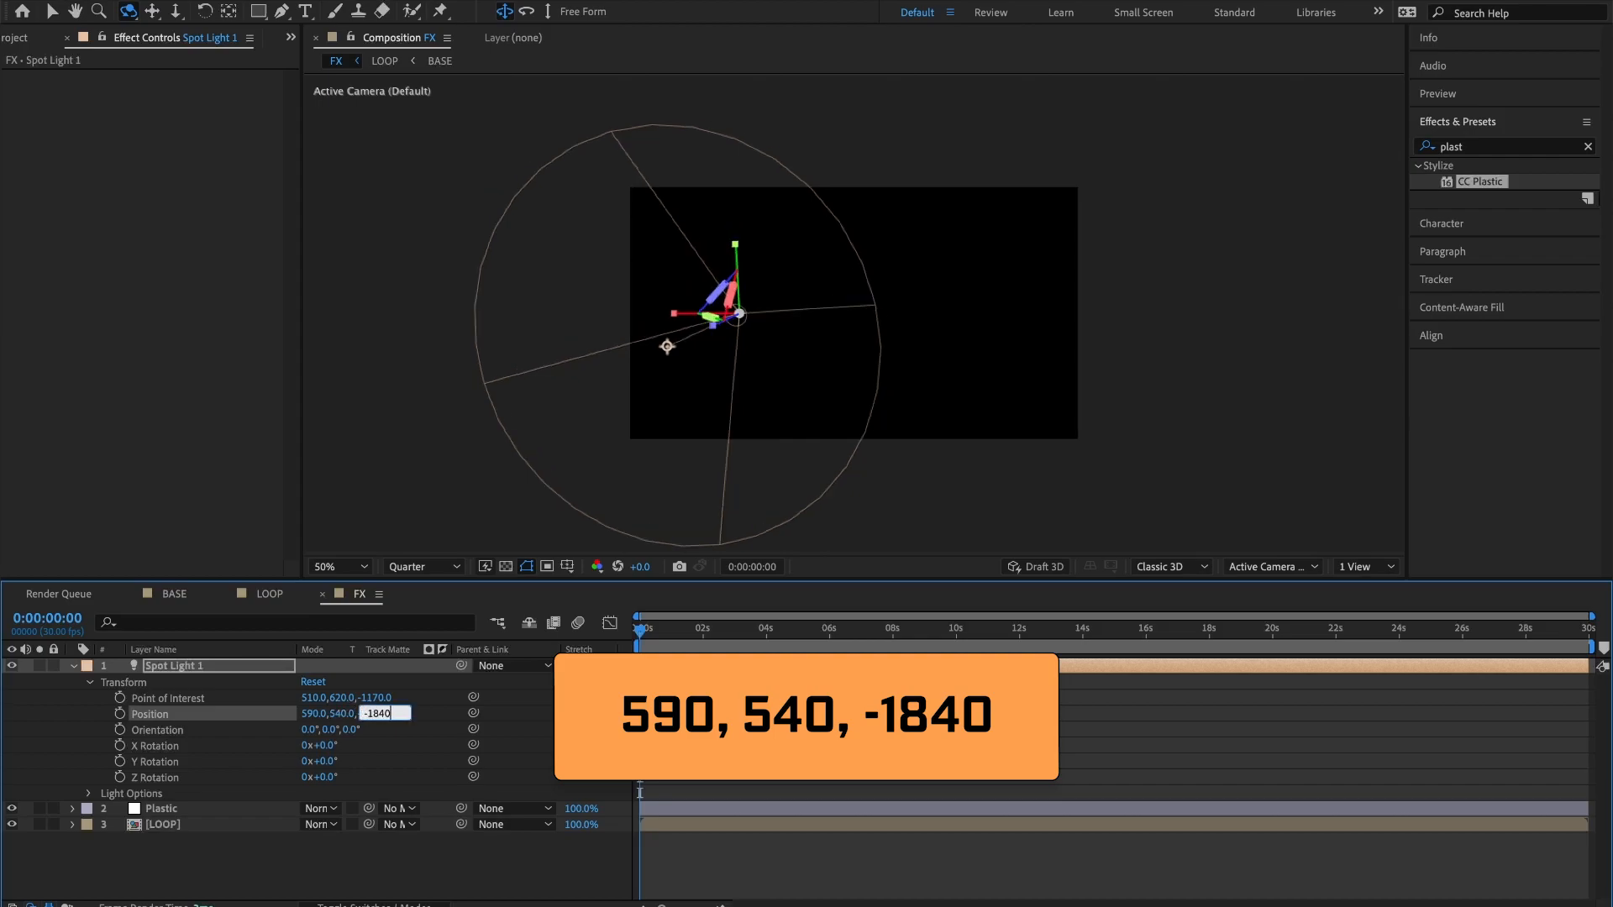
key(Return)
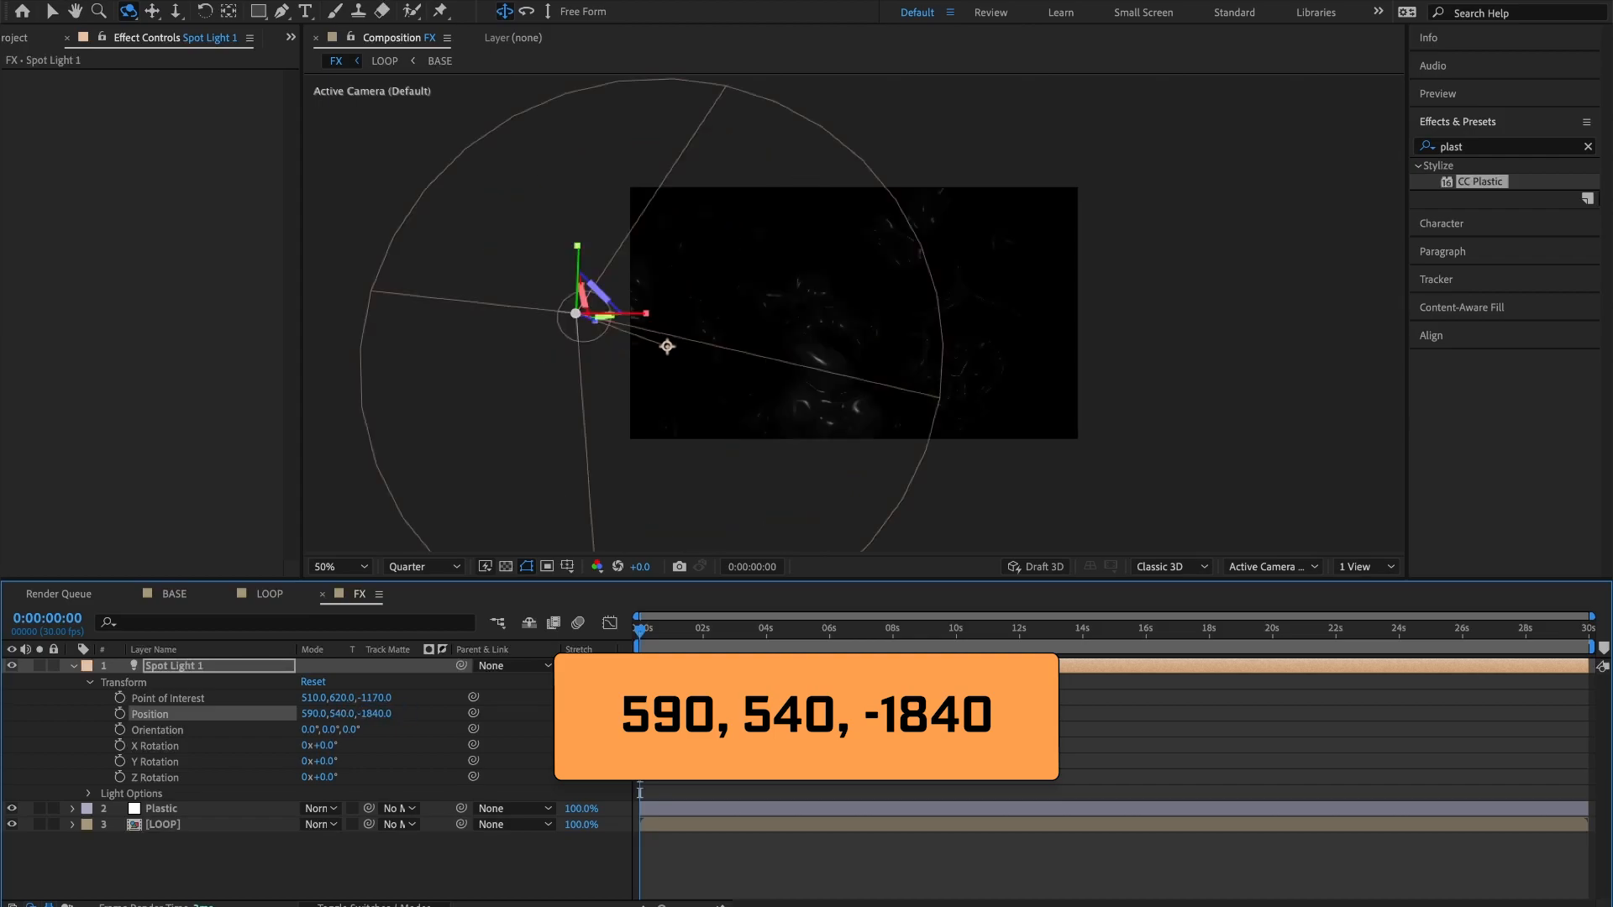
Set Spot Light 1's Intensity to 500% and its Color to yellow FFD000.
click(89, 682)
click(91, 698)
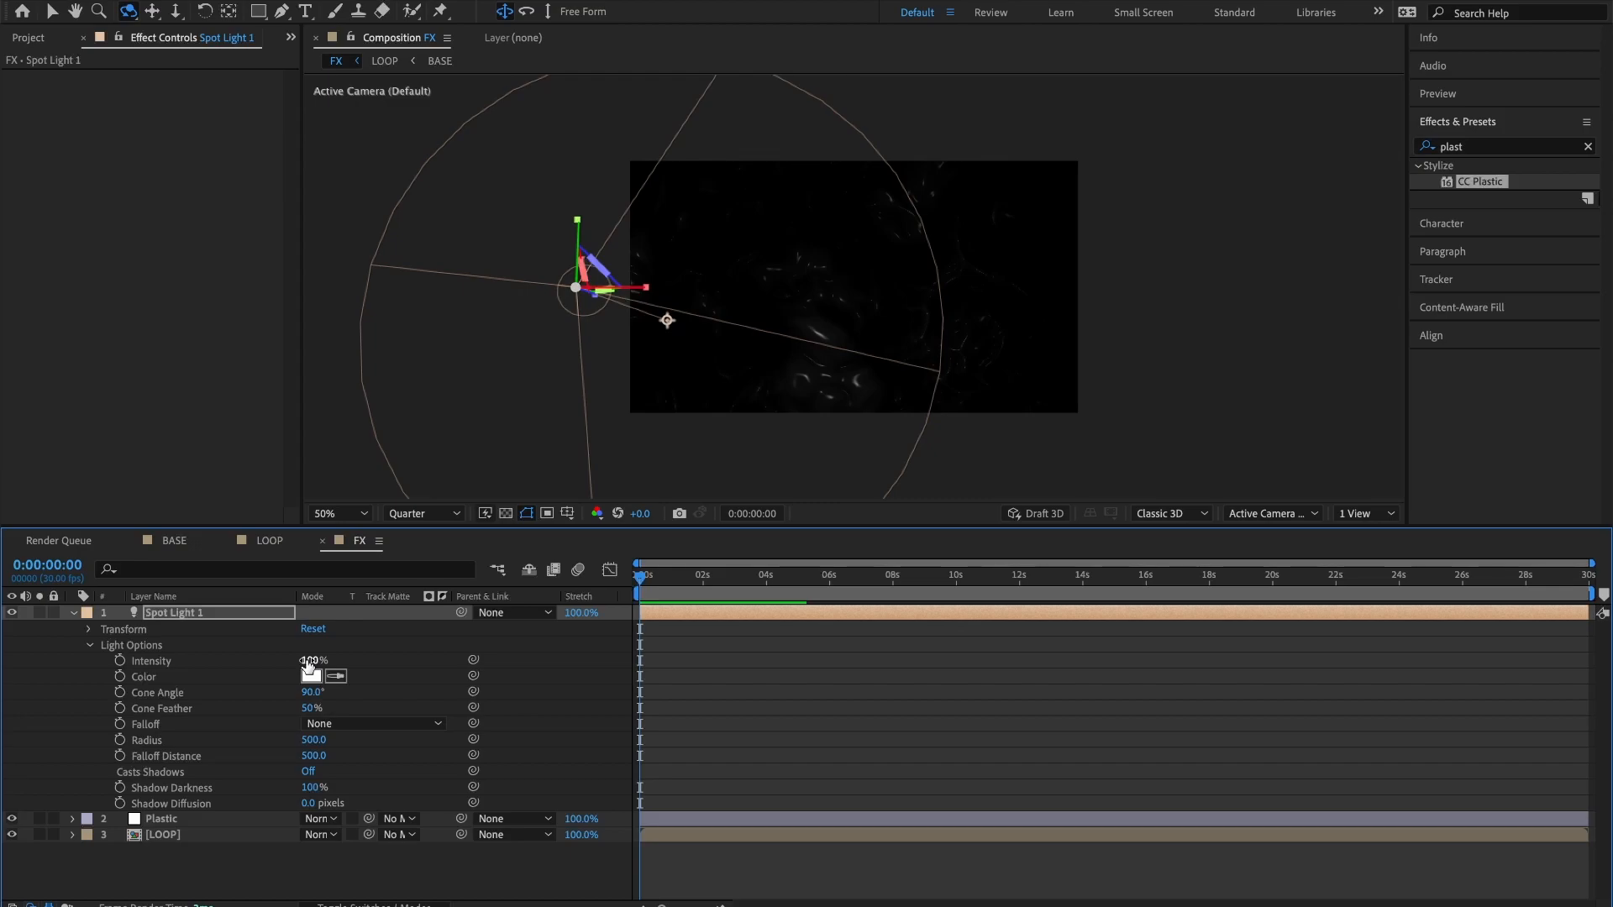
click(309, 661)
text(500)
key(Return)
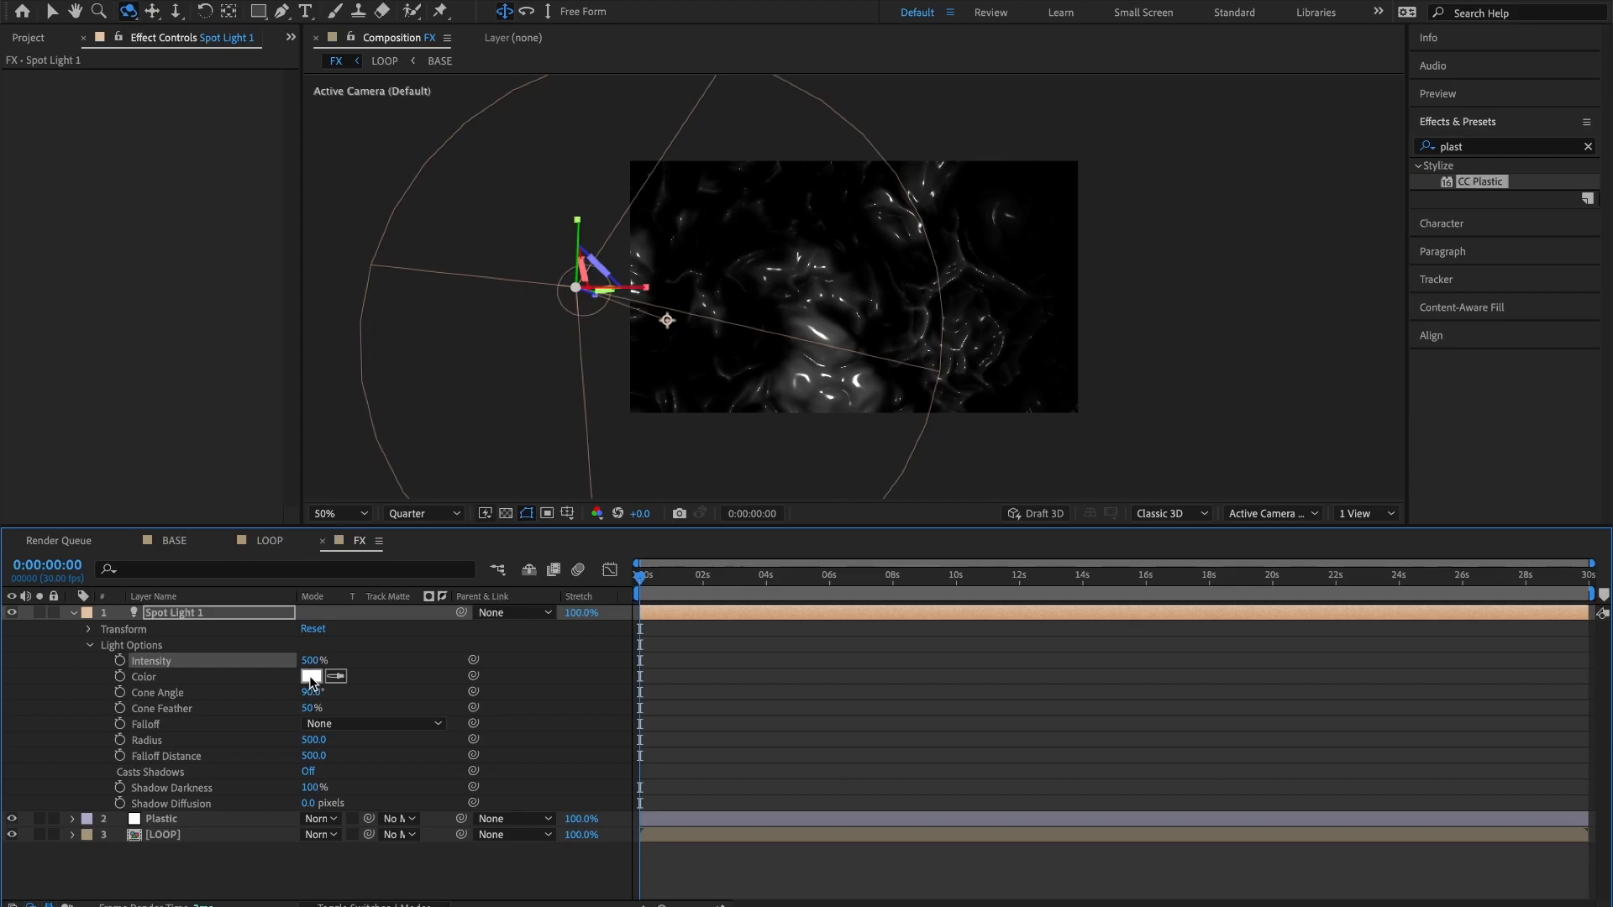
click(310, 676)
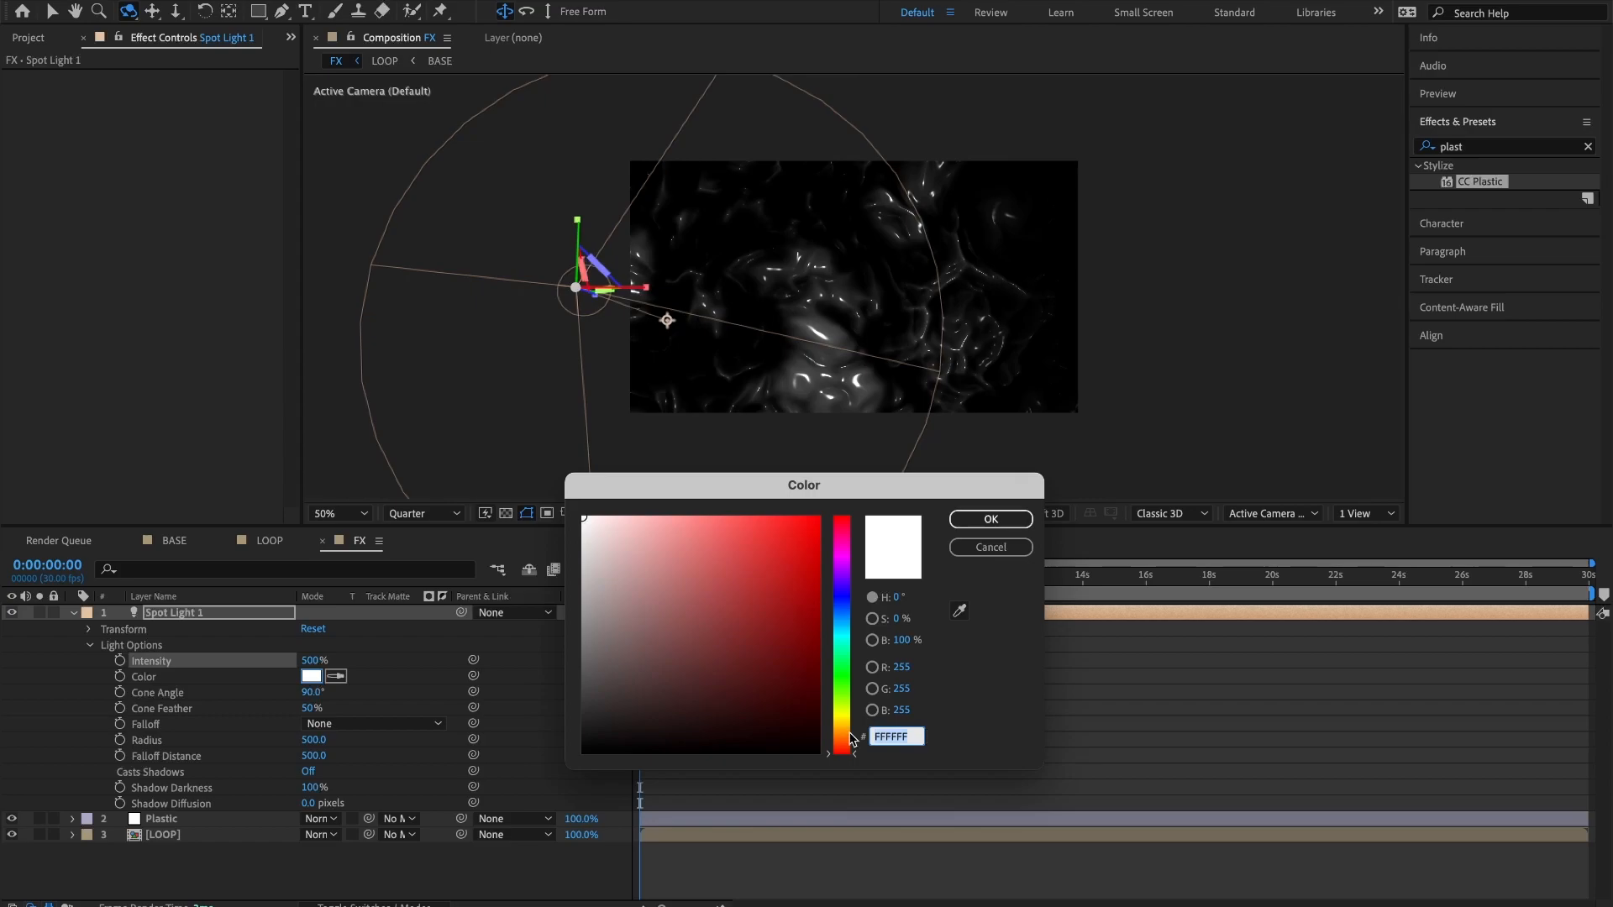
text(FFD000)
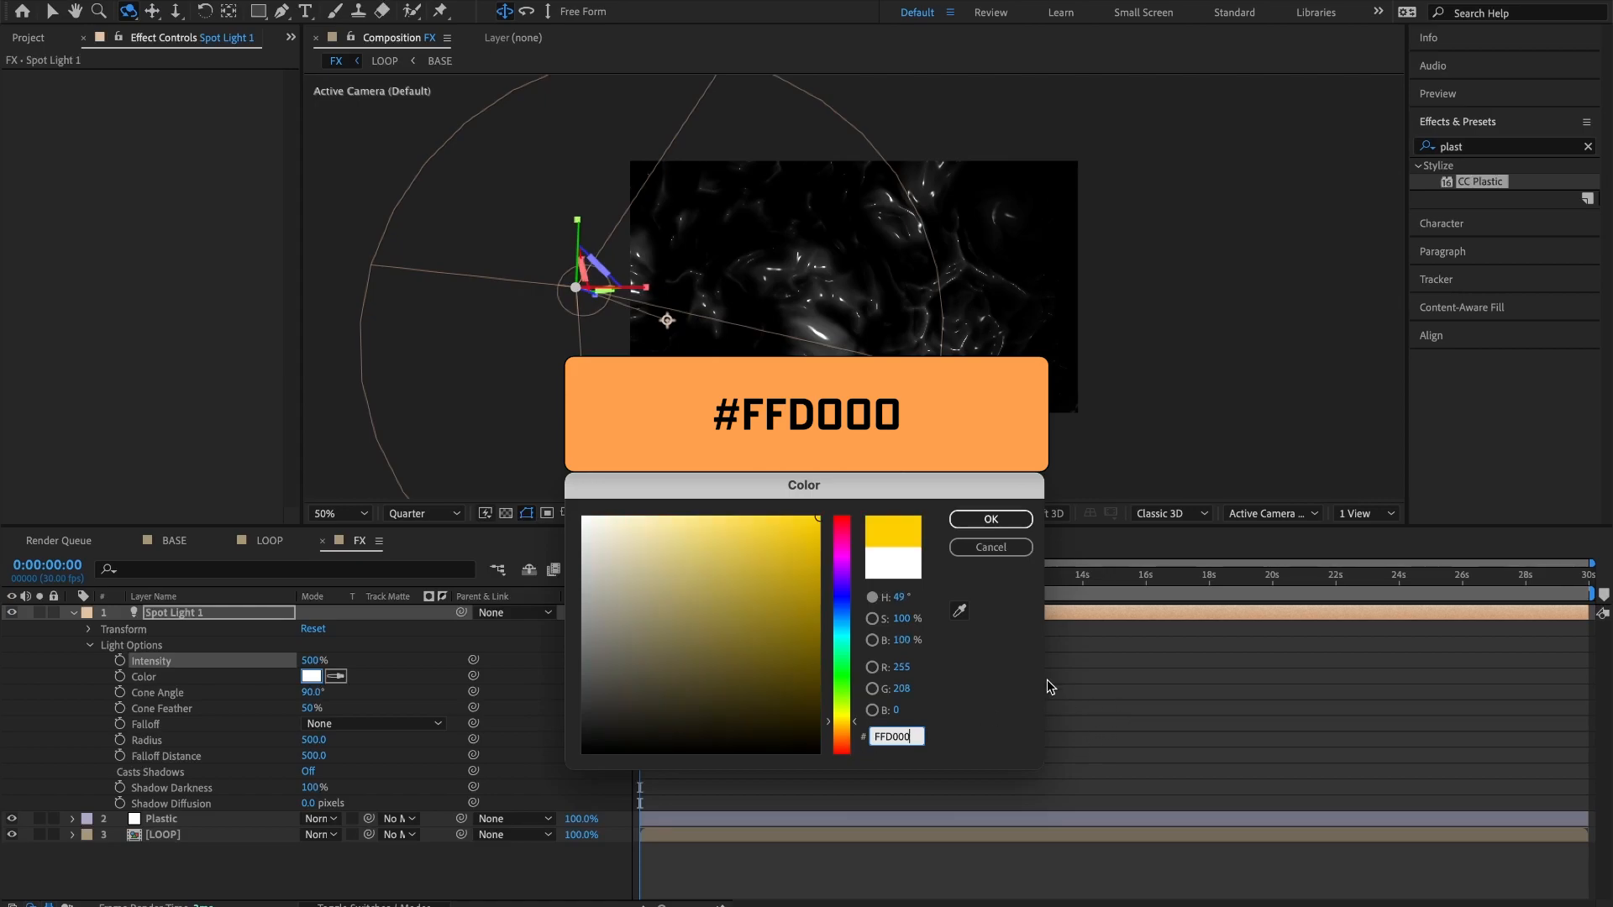
click(992, 519)
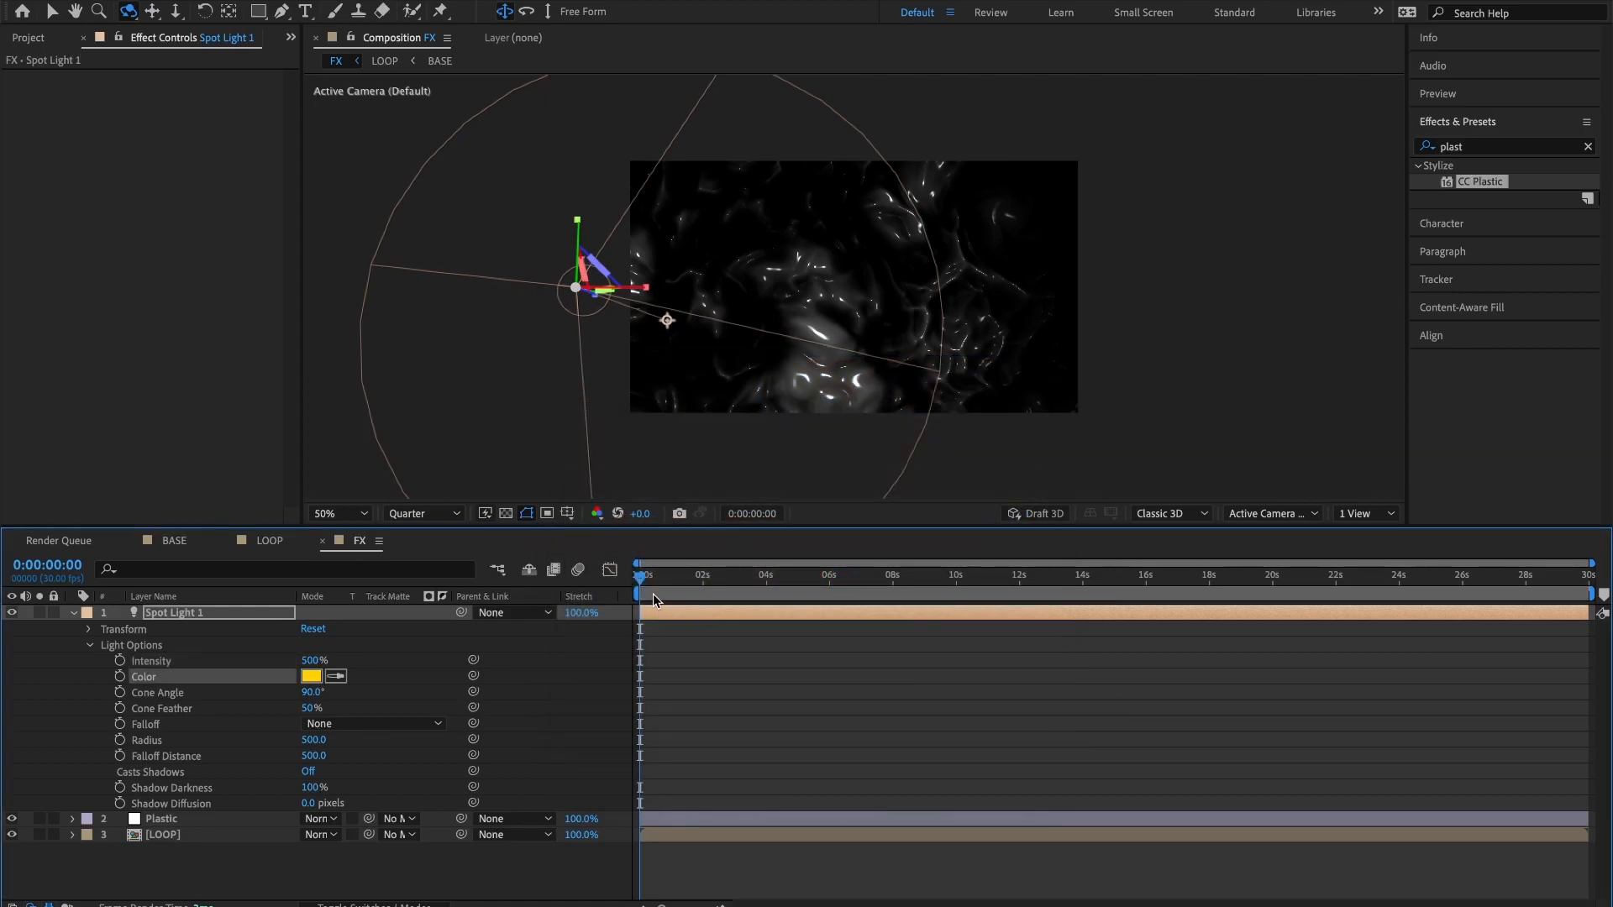
Set Spot Light 1's Cone Angle to 100° and Falloff to Smooth, then collapse and deselect the layer.
click(311, 692)
text(100)
key(Return)
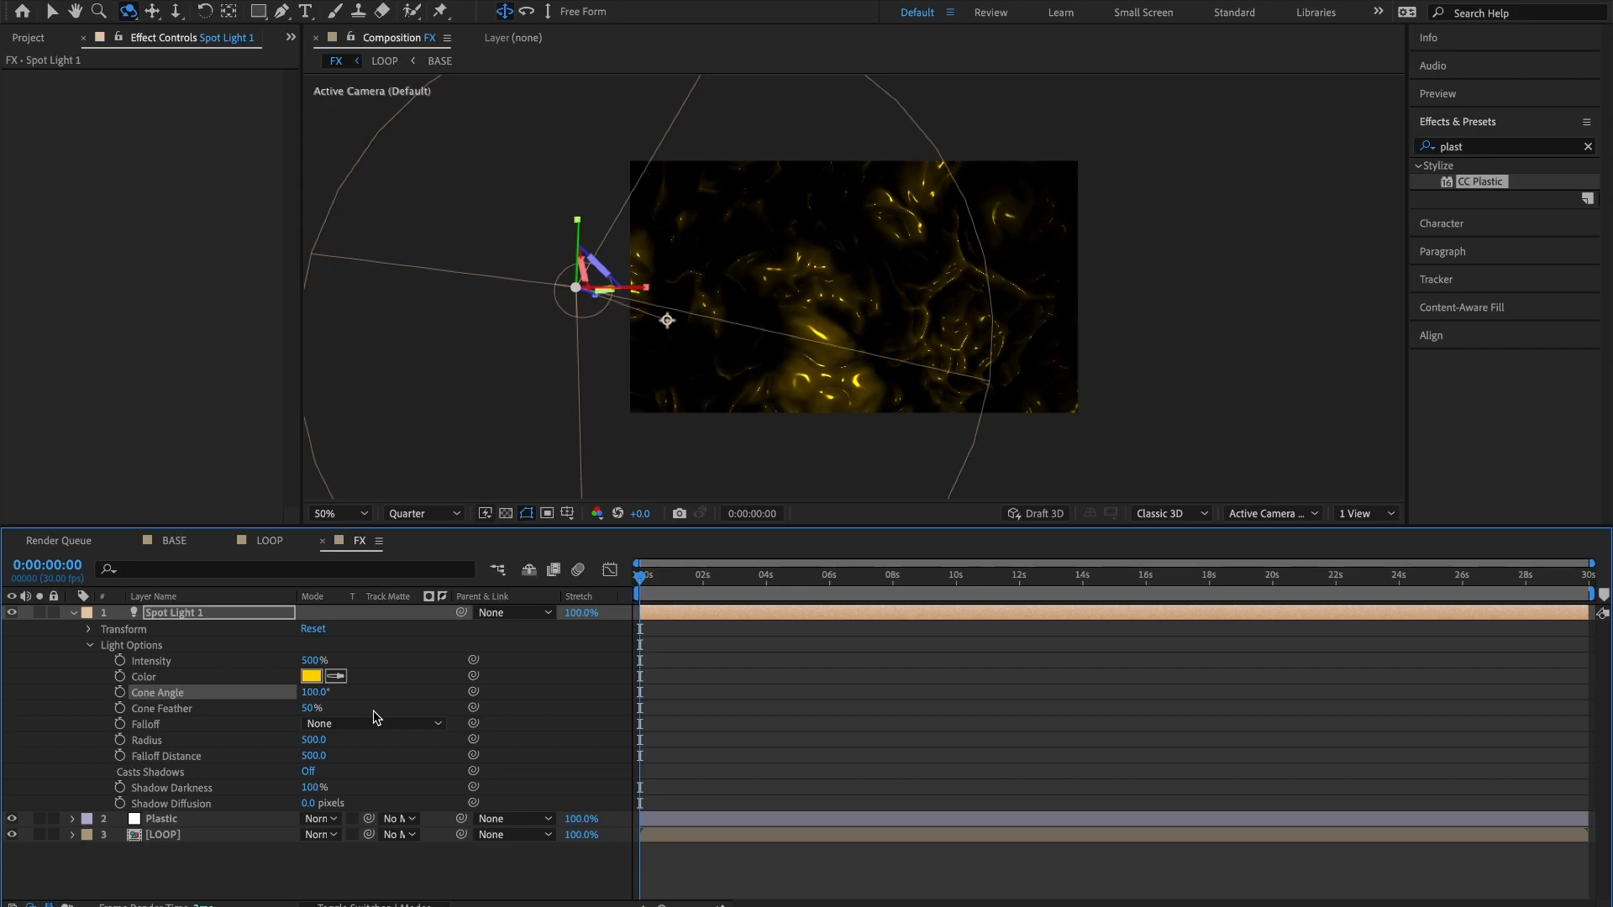
click(352, 725)
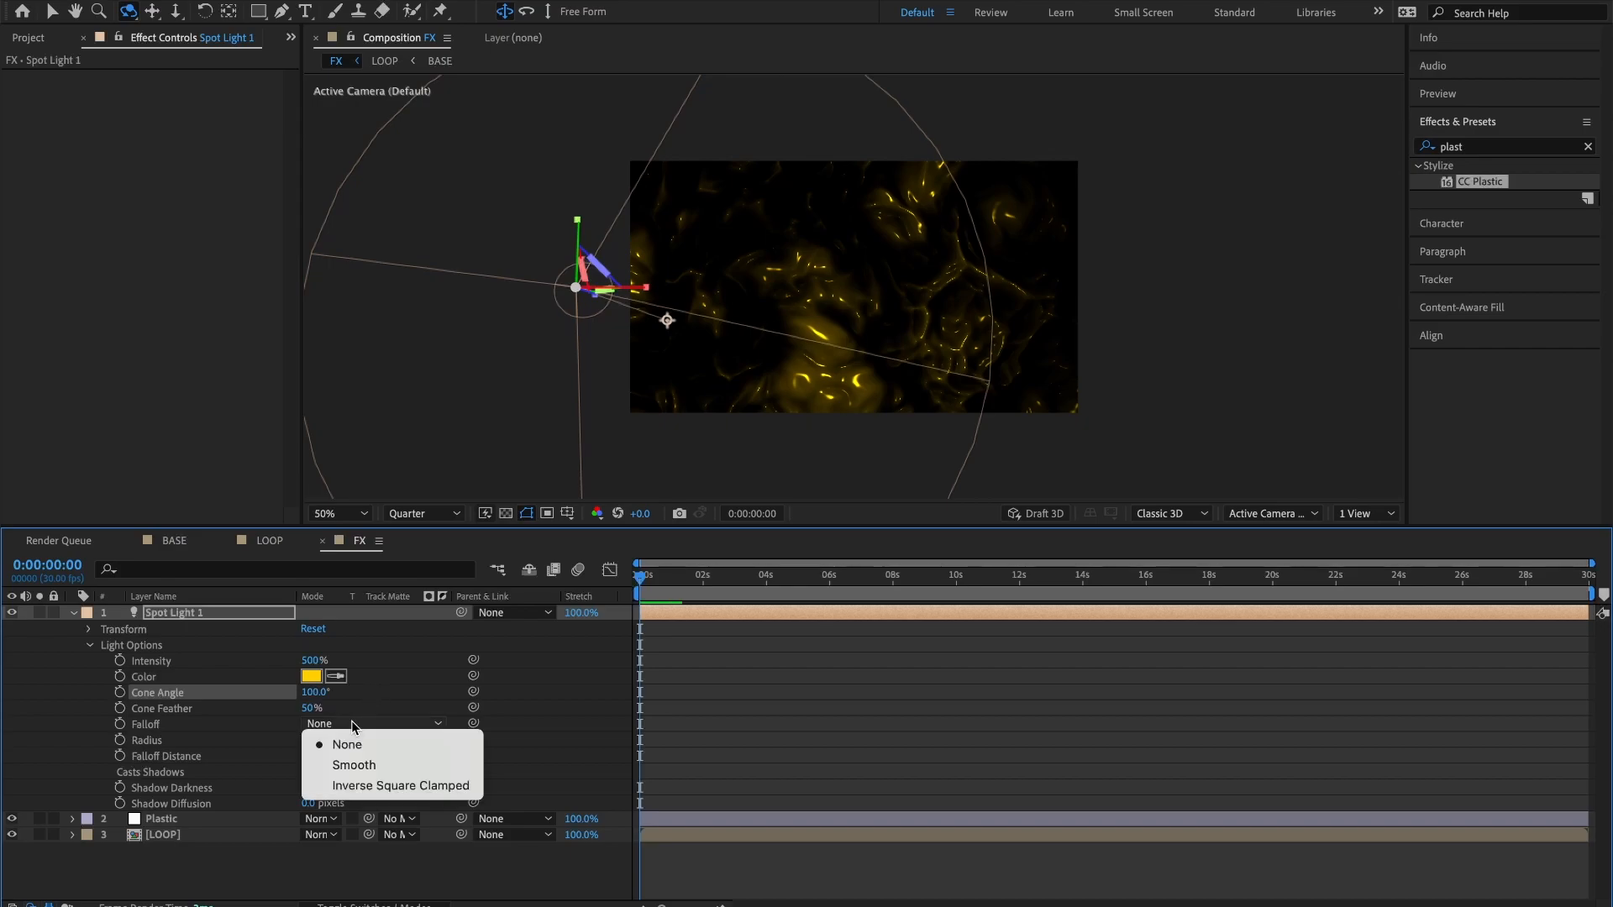
click(351, 764)
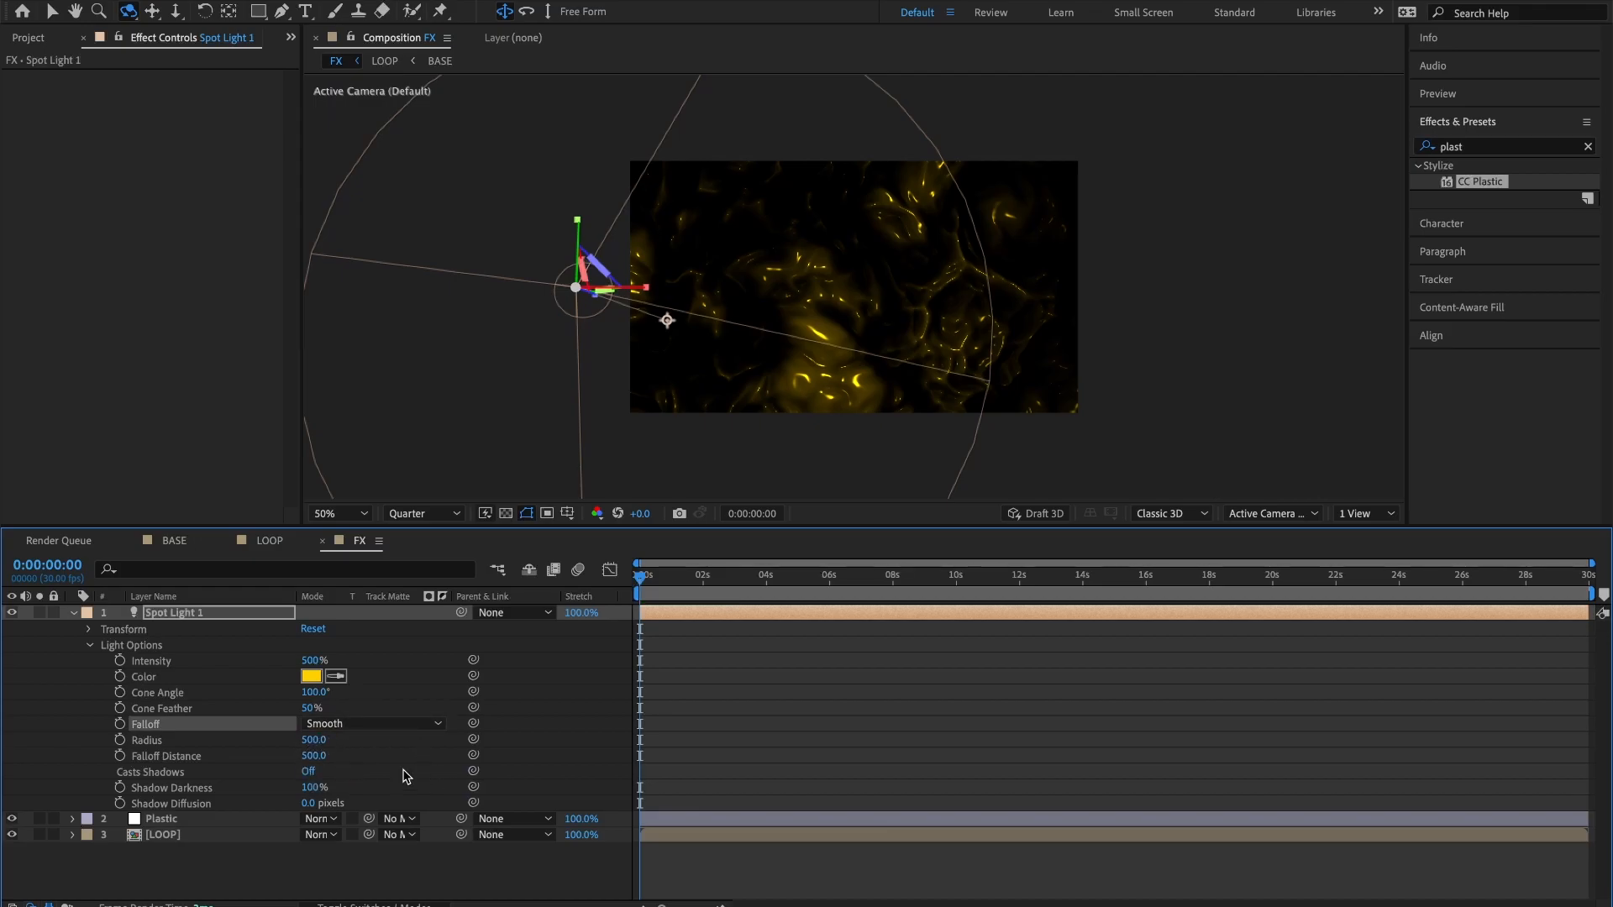
click(72, 614)
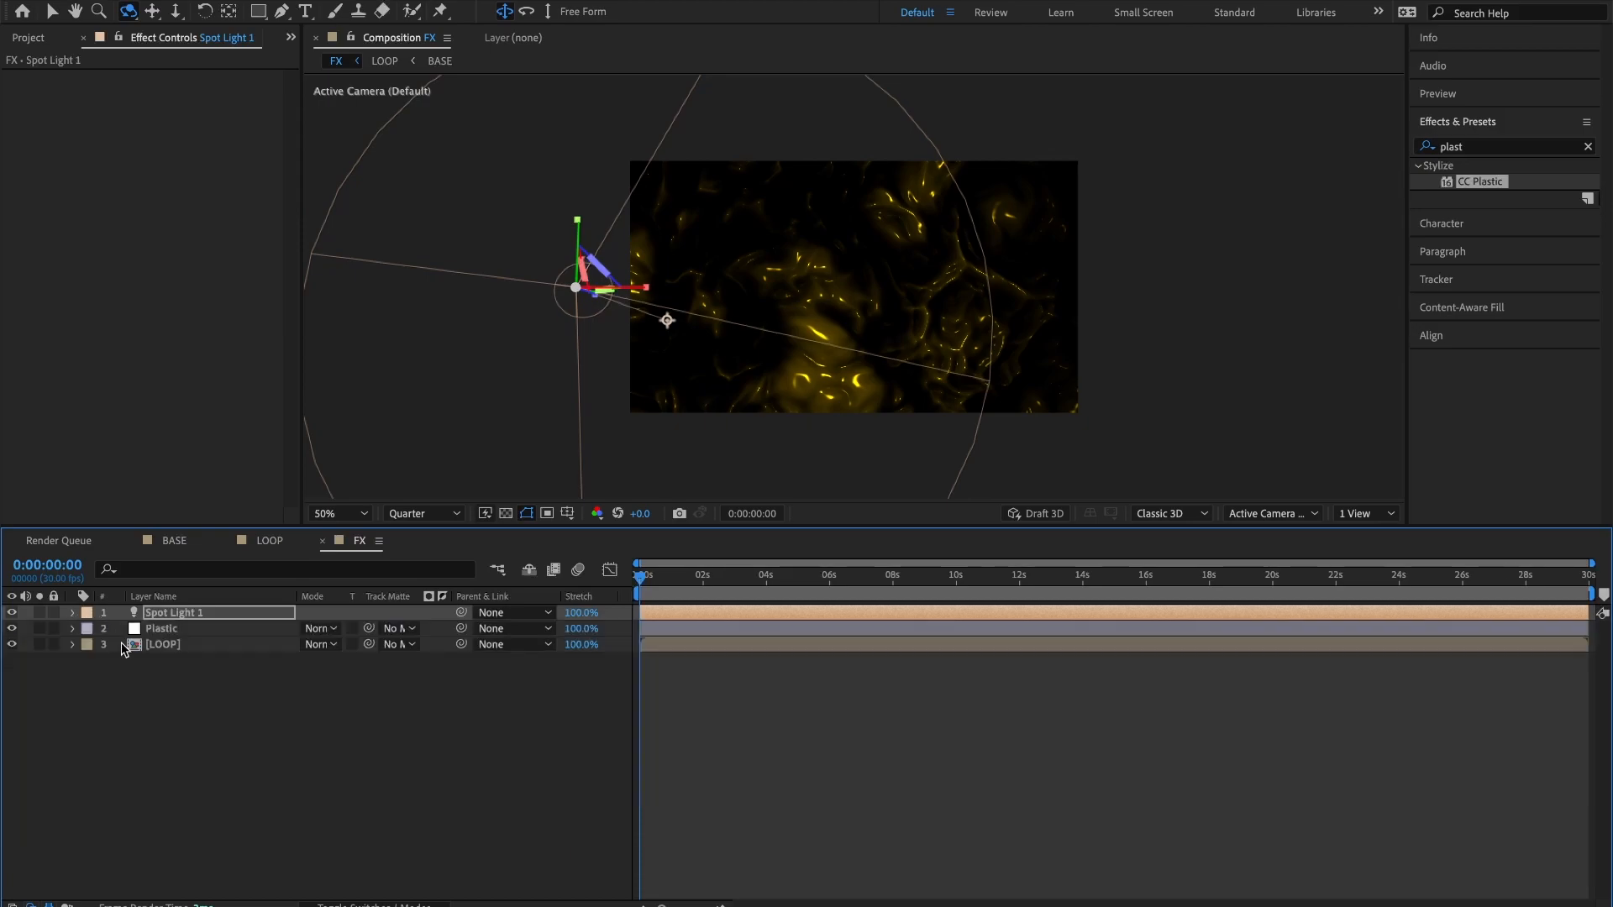
click(240, 691)
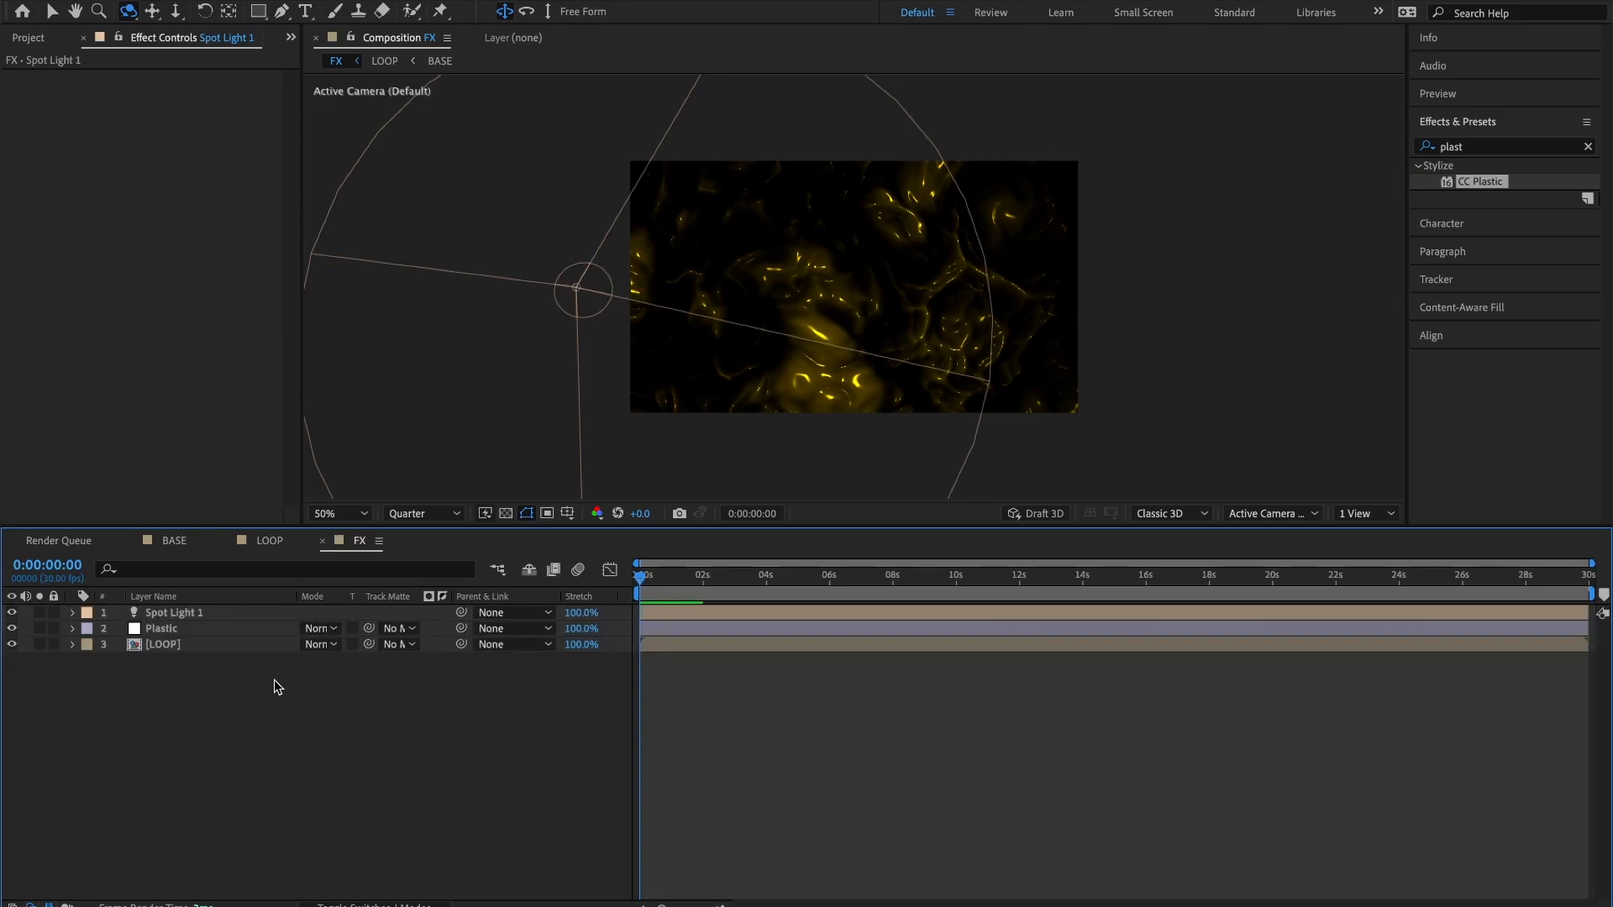
Add a second white Spot light with 100% intensity, 90° cone angle, 50% cone feather and no falloff.
right_click(223, 672)
mouse_move(263, 674)
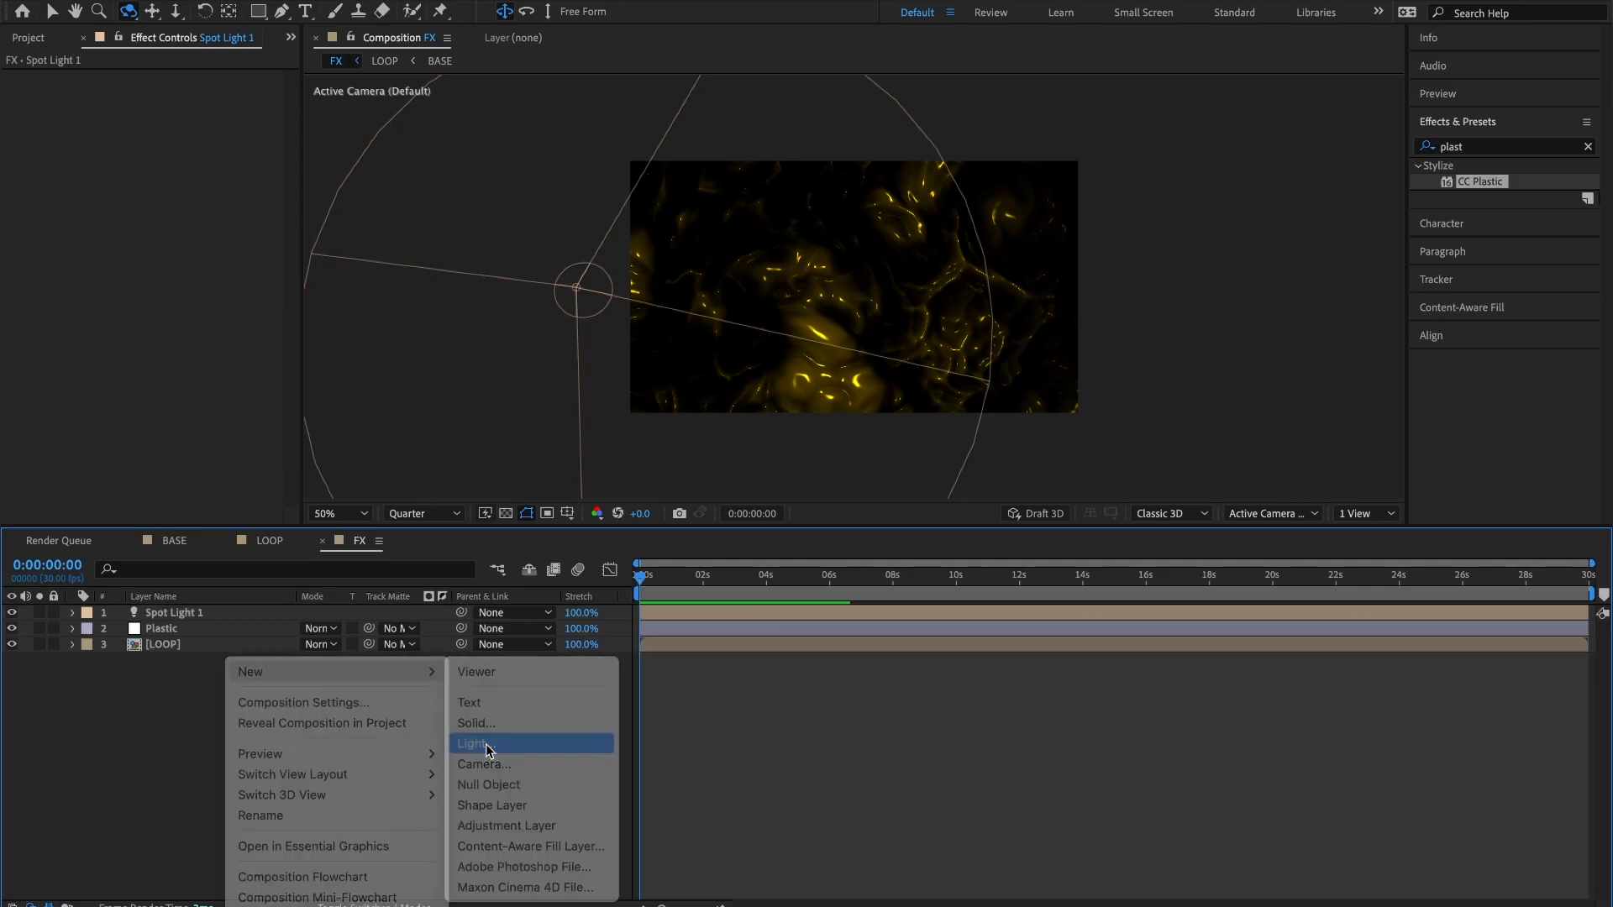
click(489, 745)
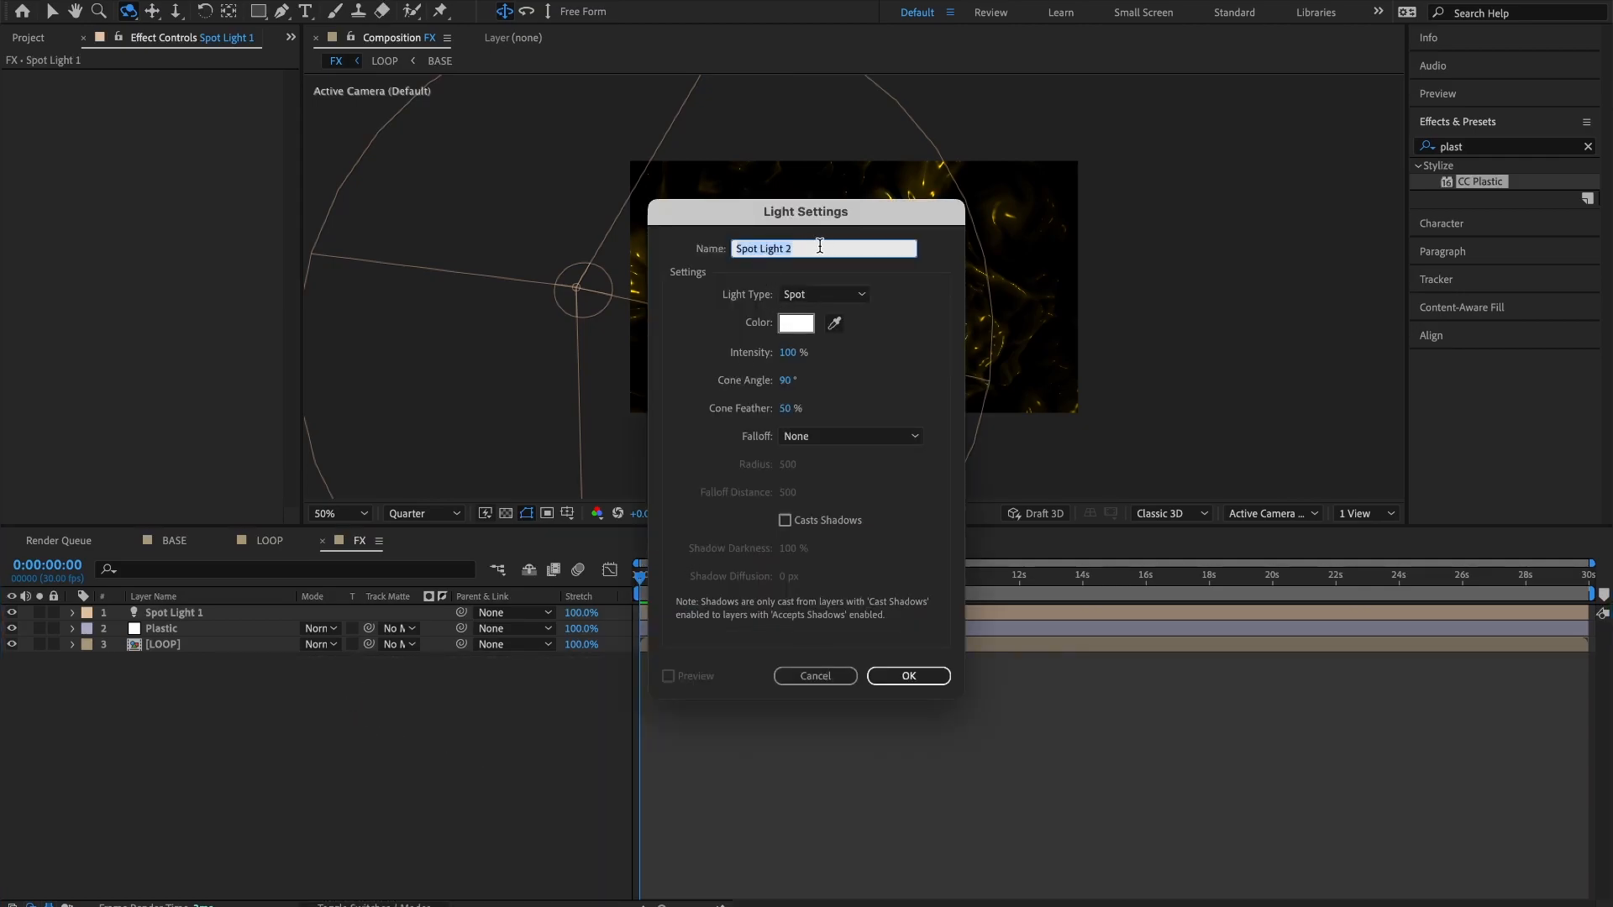
key(Return)
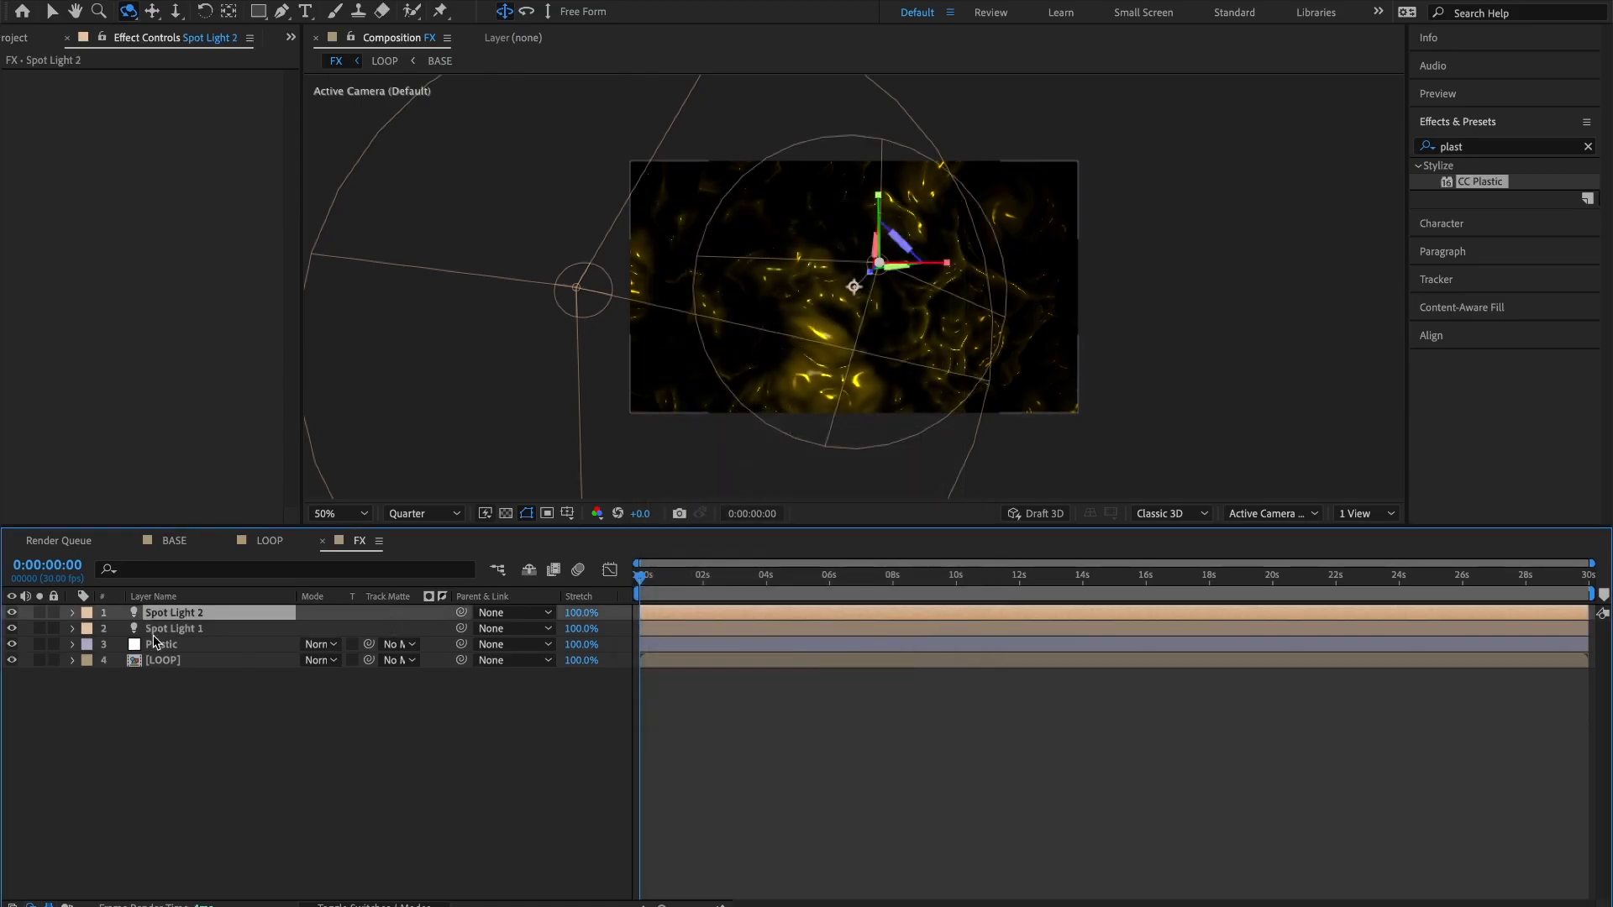
Set Spot Light 2's Point of Interest to 1390, 425, -1045.
click(72, 613)
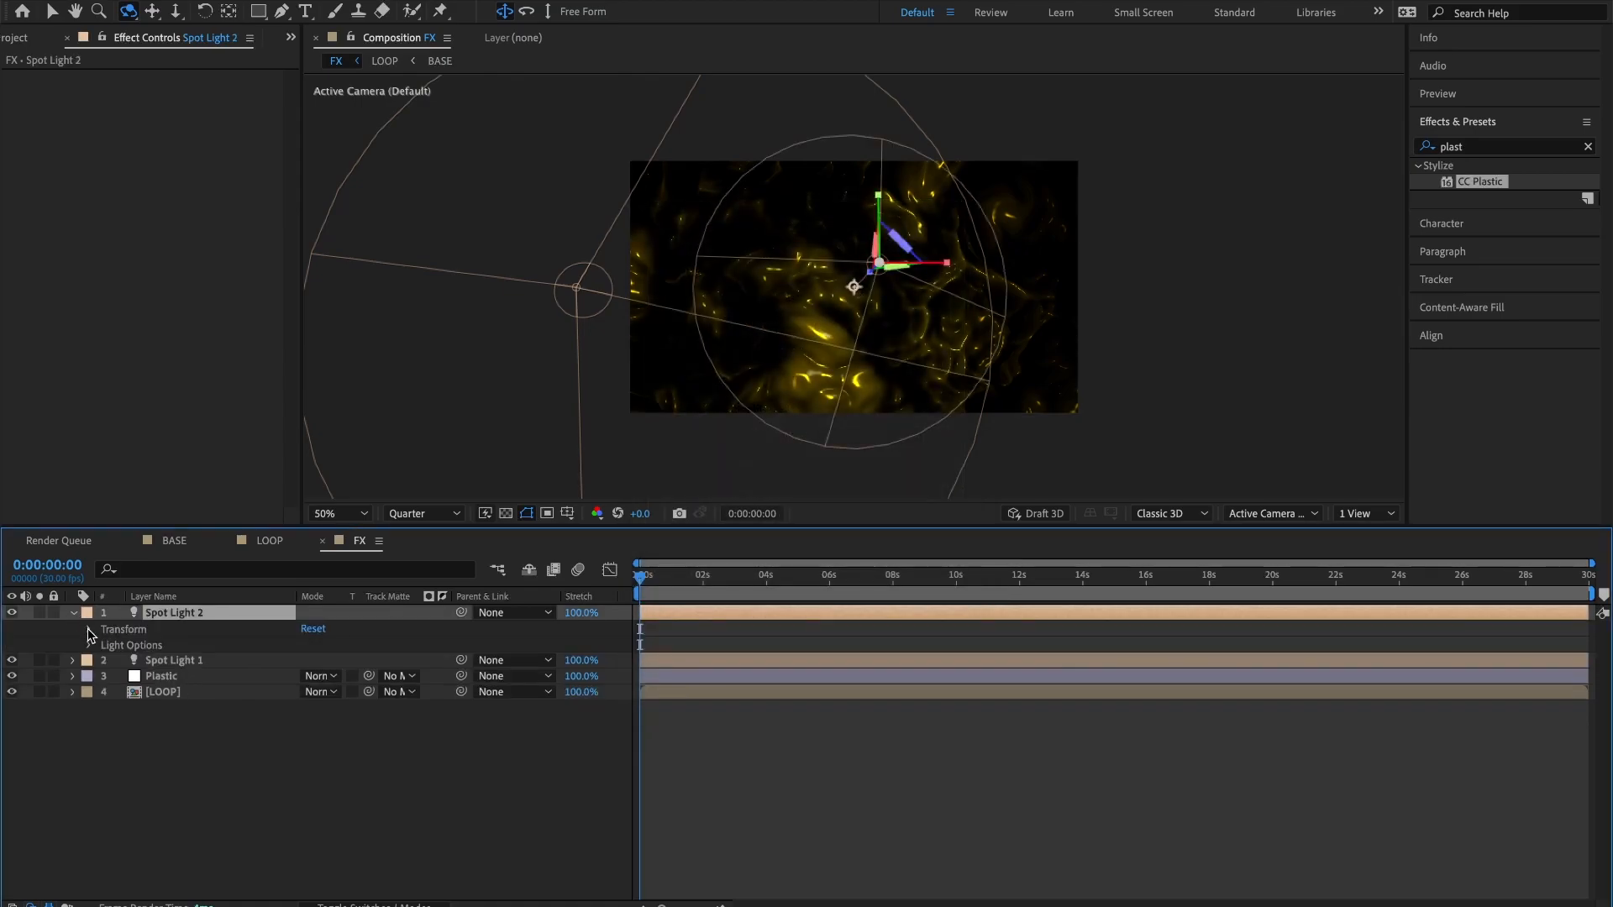
click(90, 629)
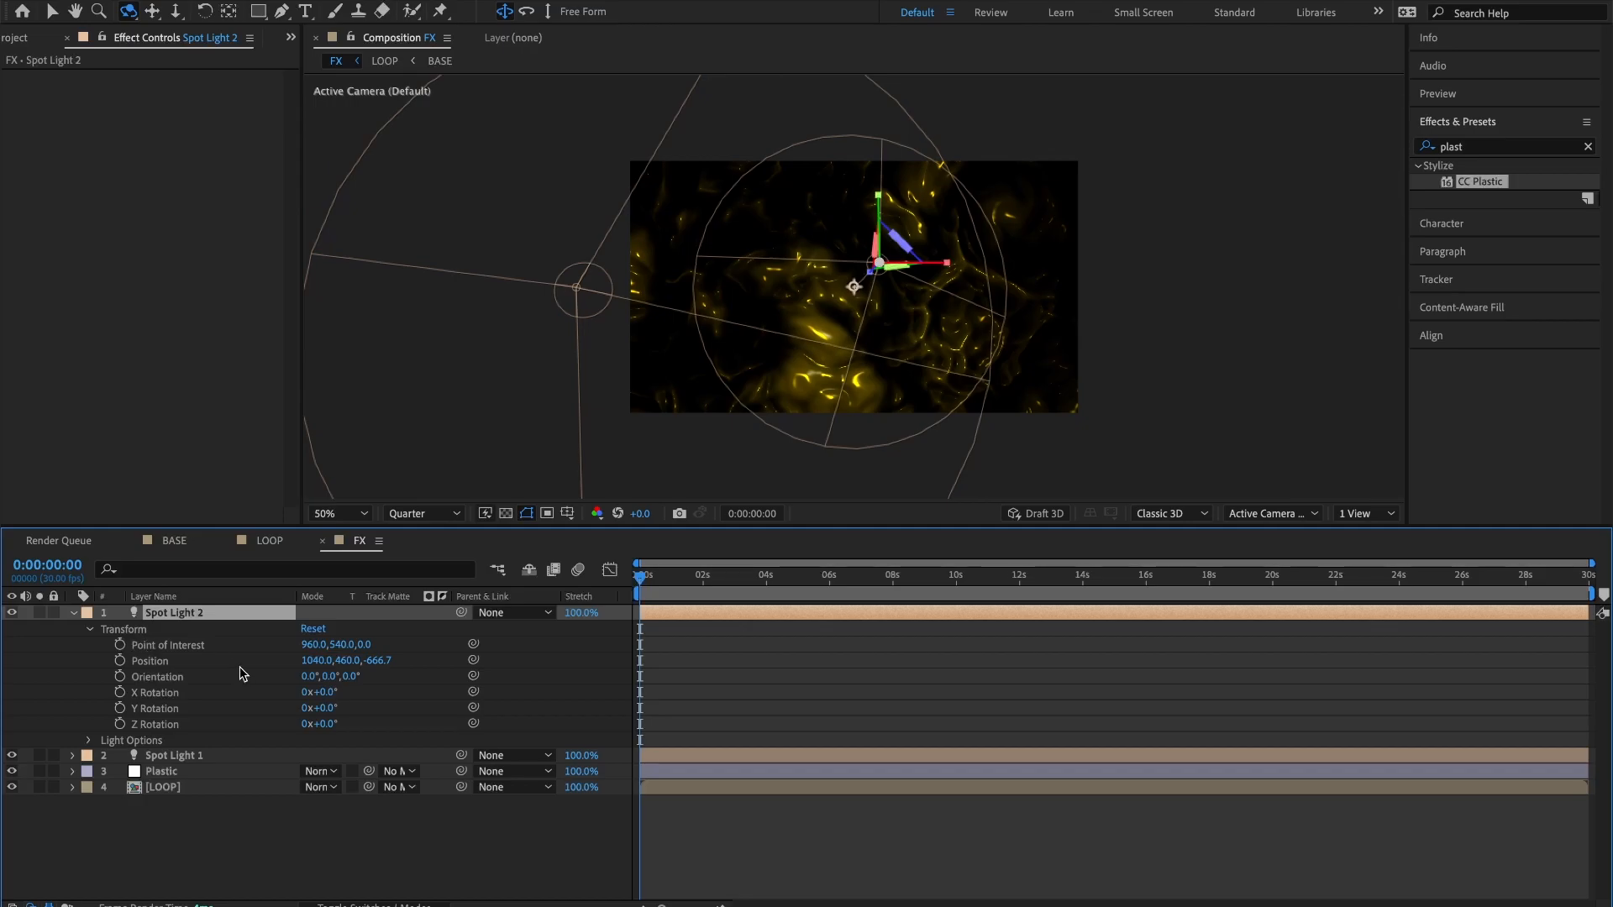
click(313, 644)
text(1390)
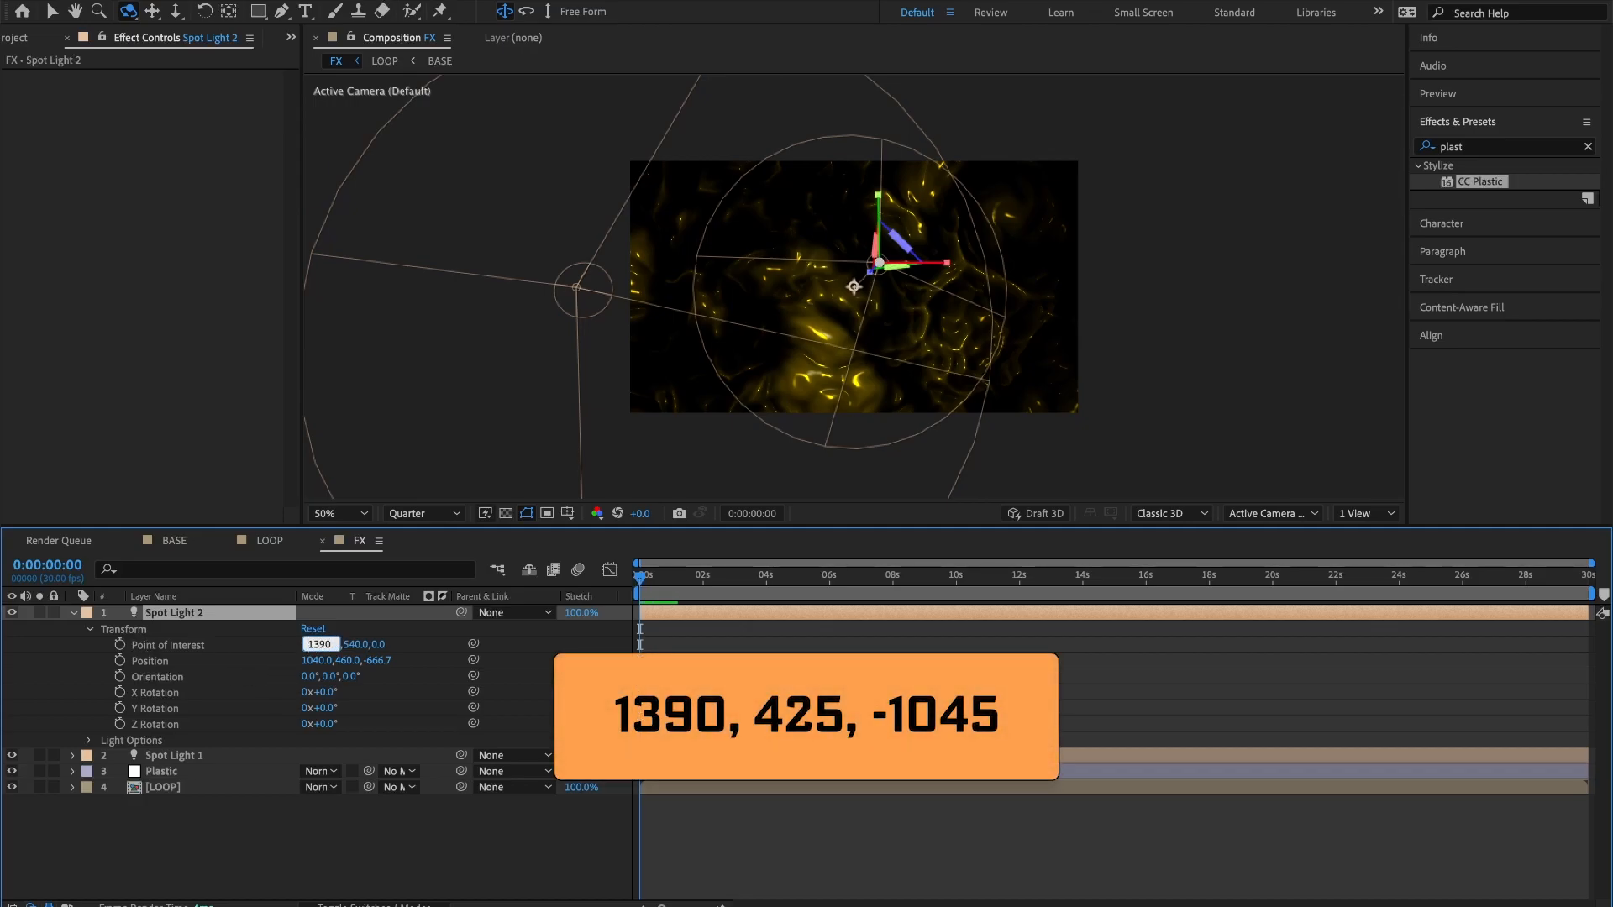
key(Tab)
text(42)
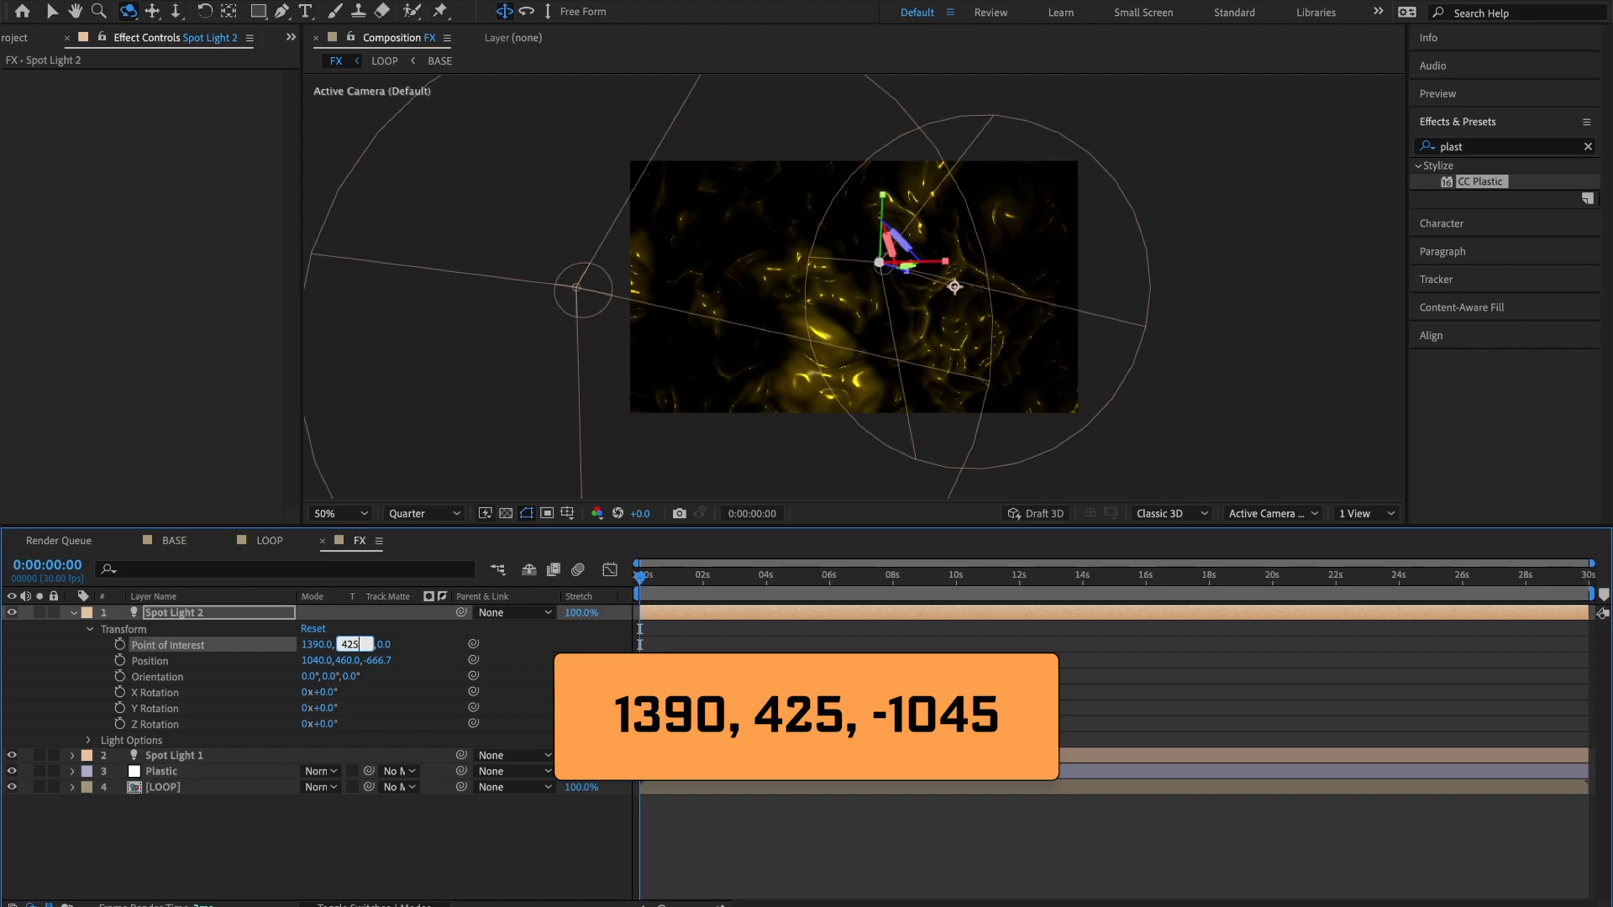
key(Tab)
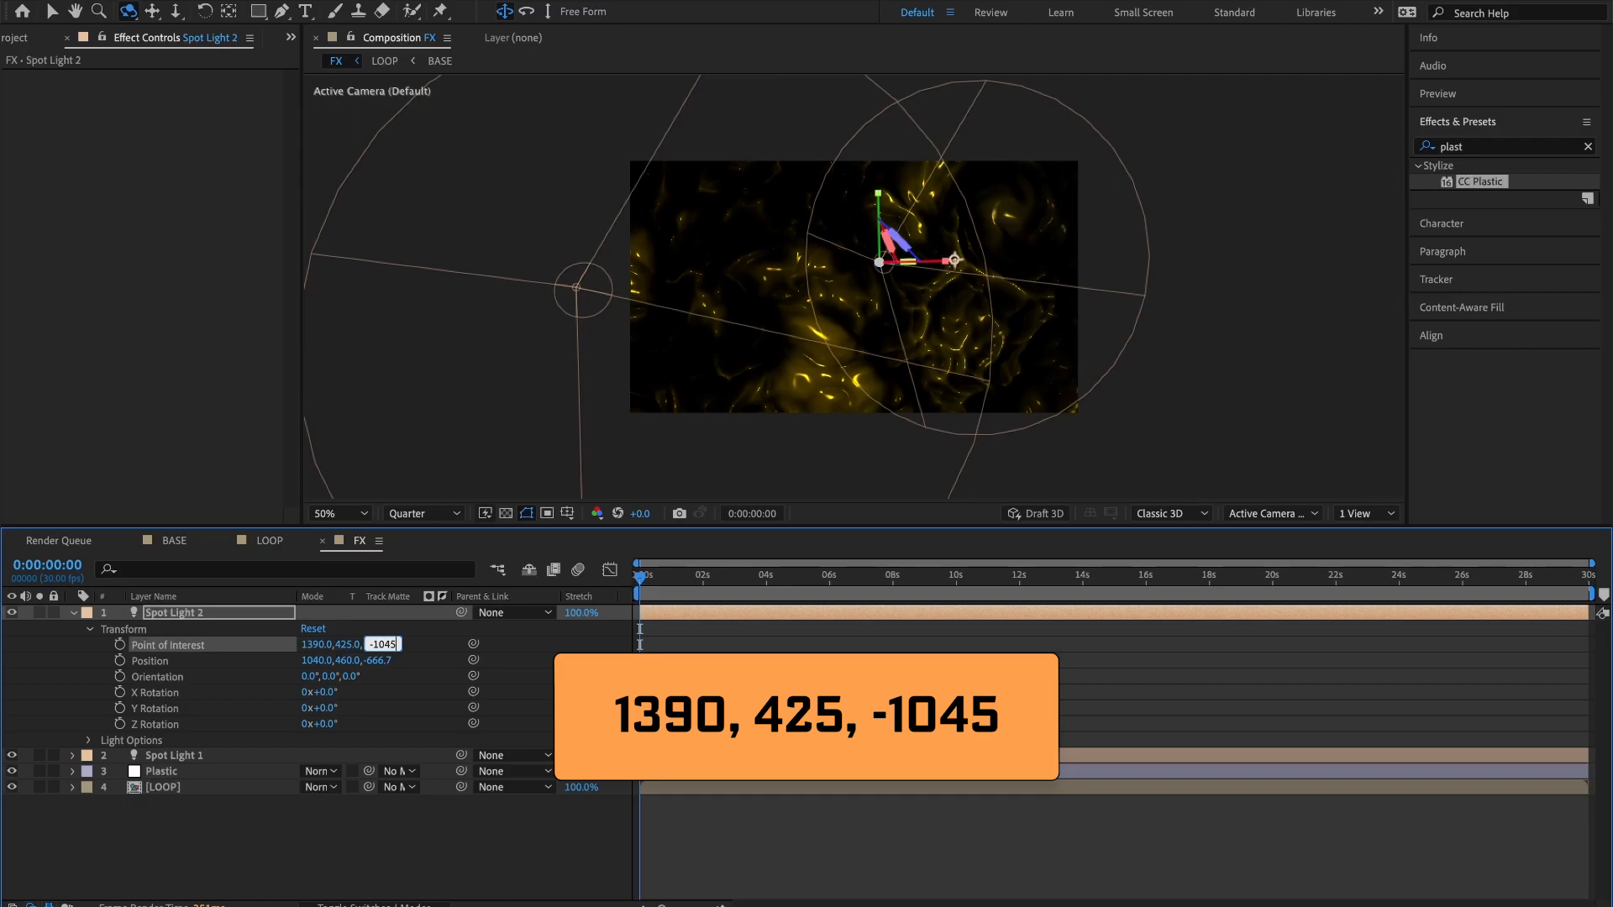
Set Spot Light 2's Position to 1470, 340, -1710.
click(319, 660)
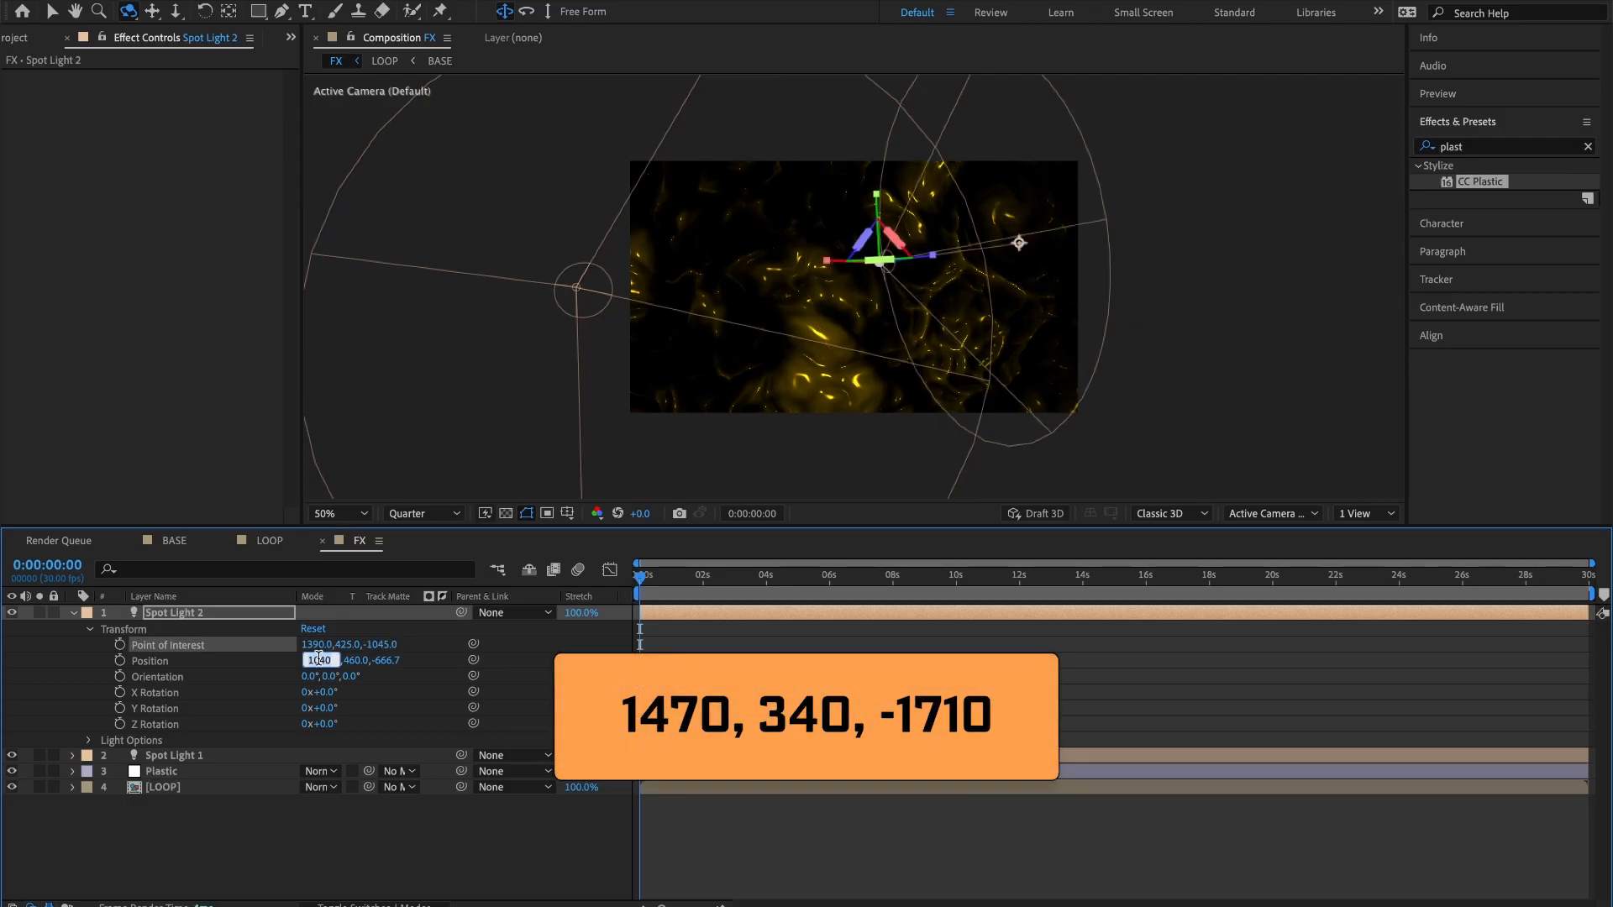
text(1)
key(Tab)
text(34)
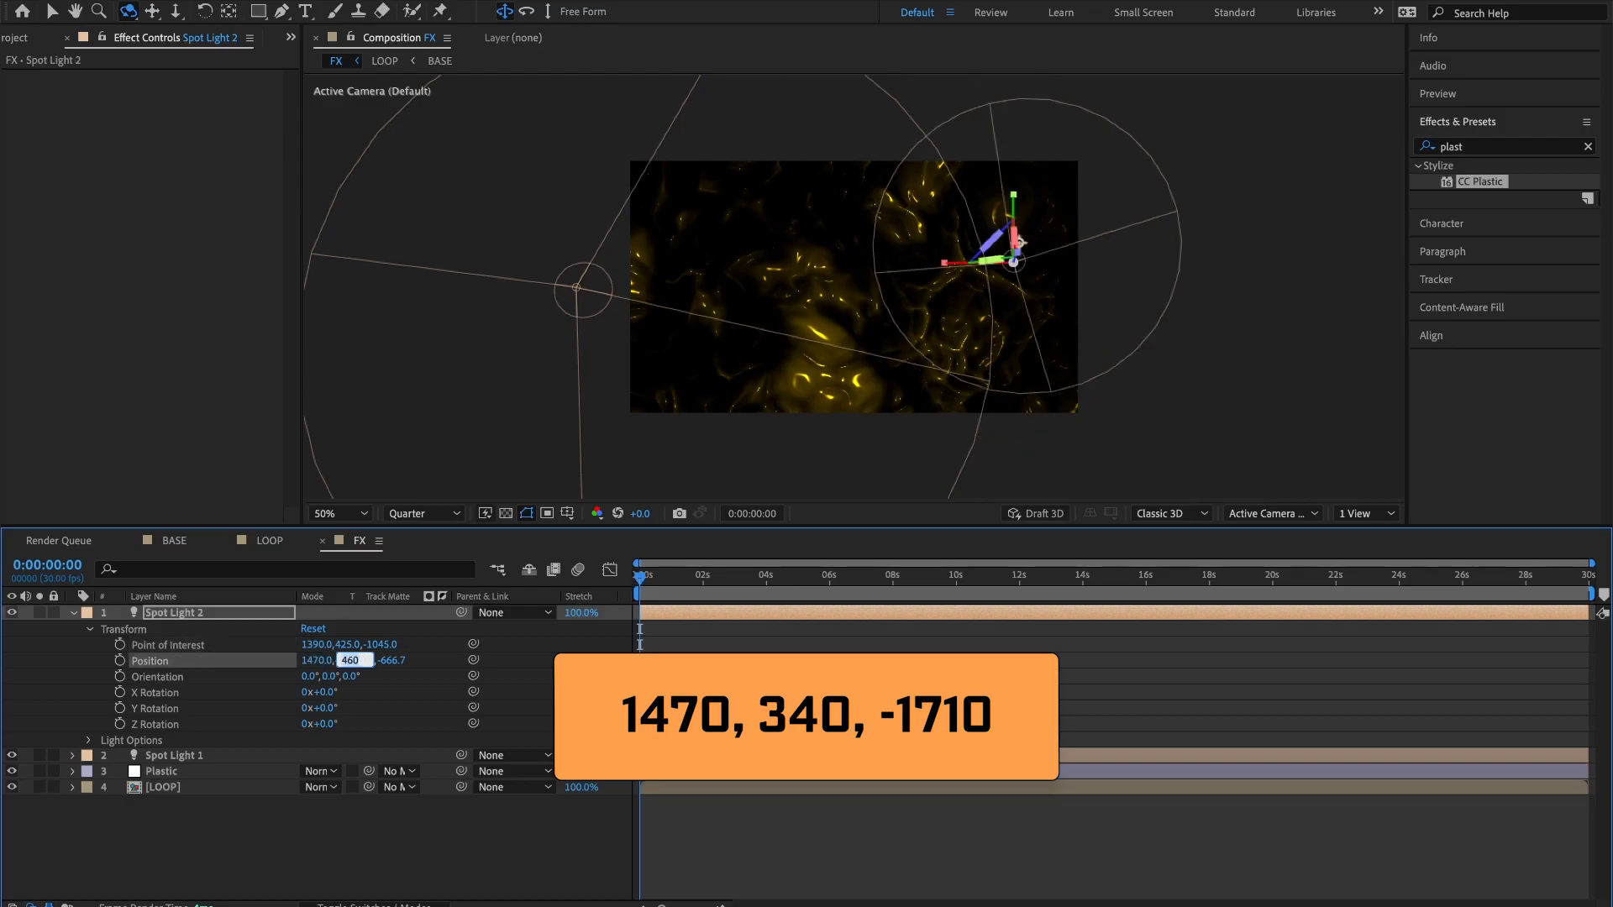
key(Tab)
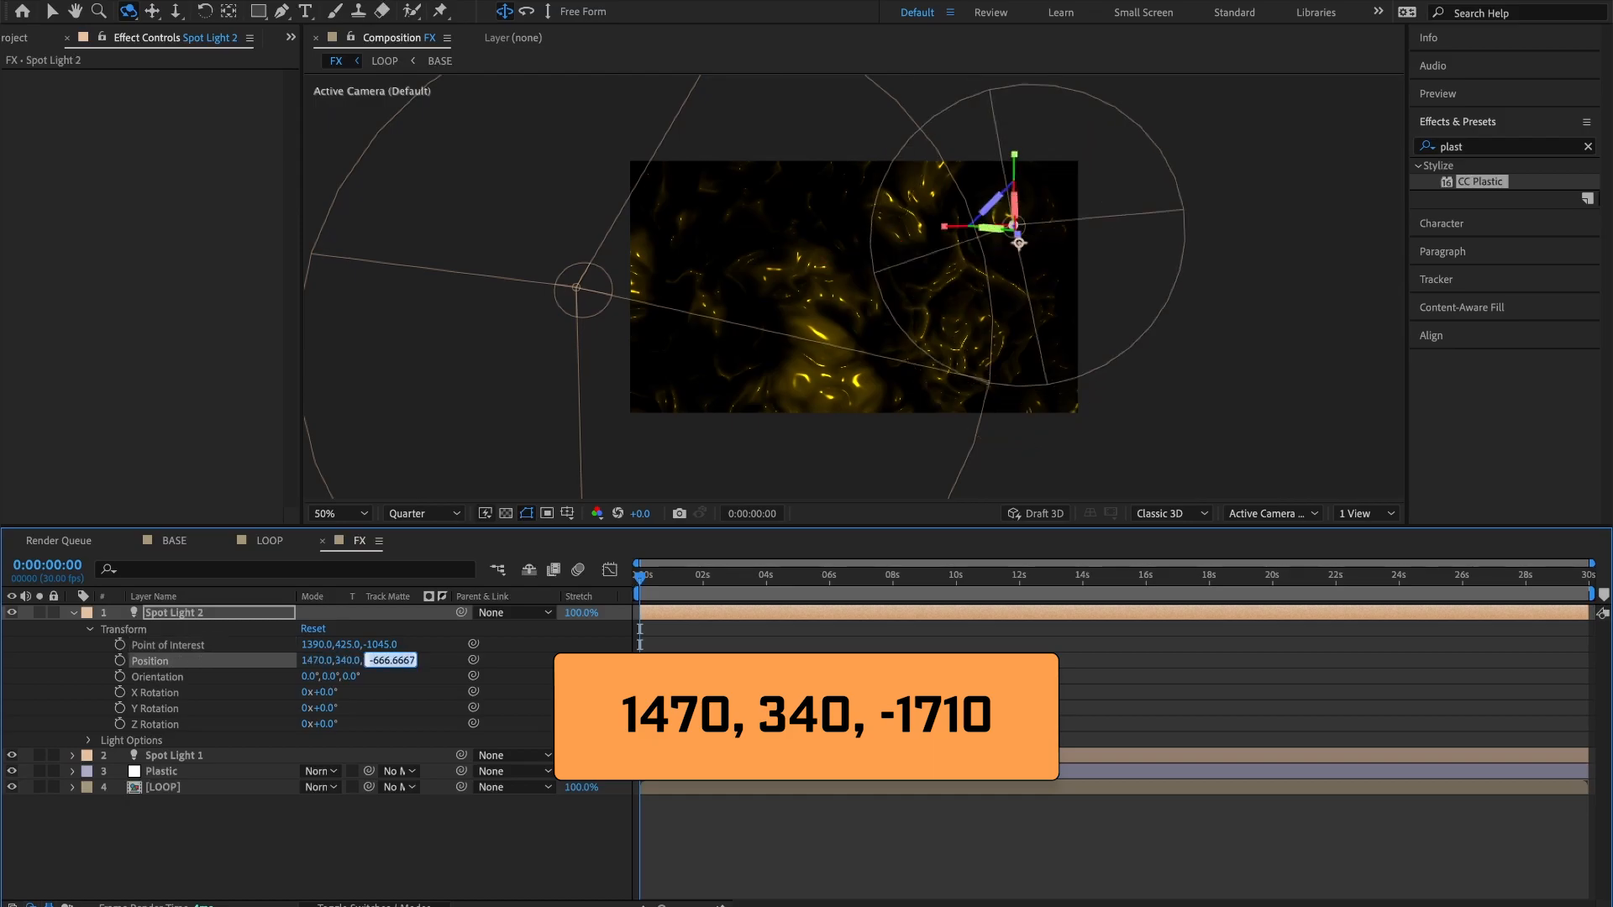
text(-1710)
key(Return)
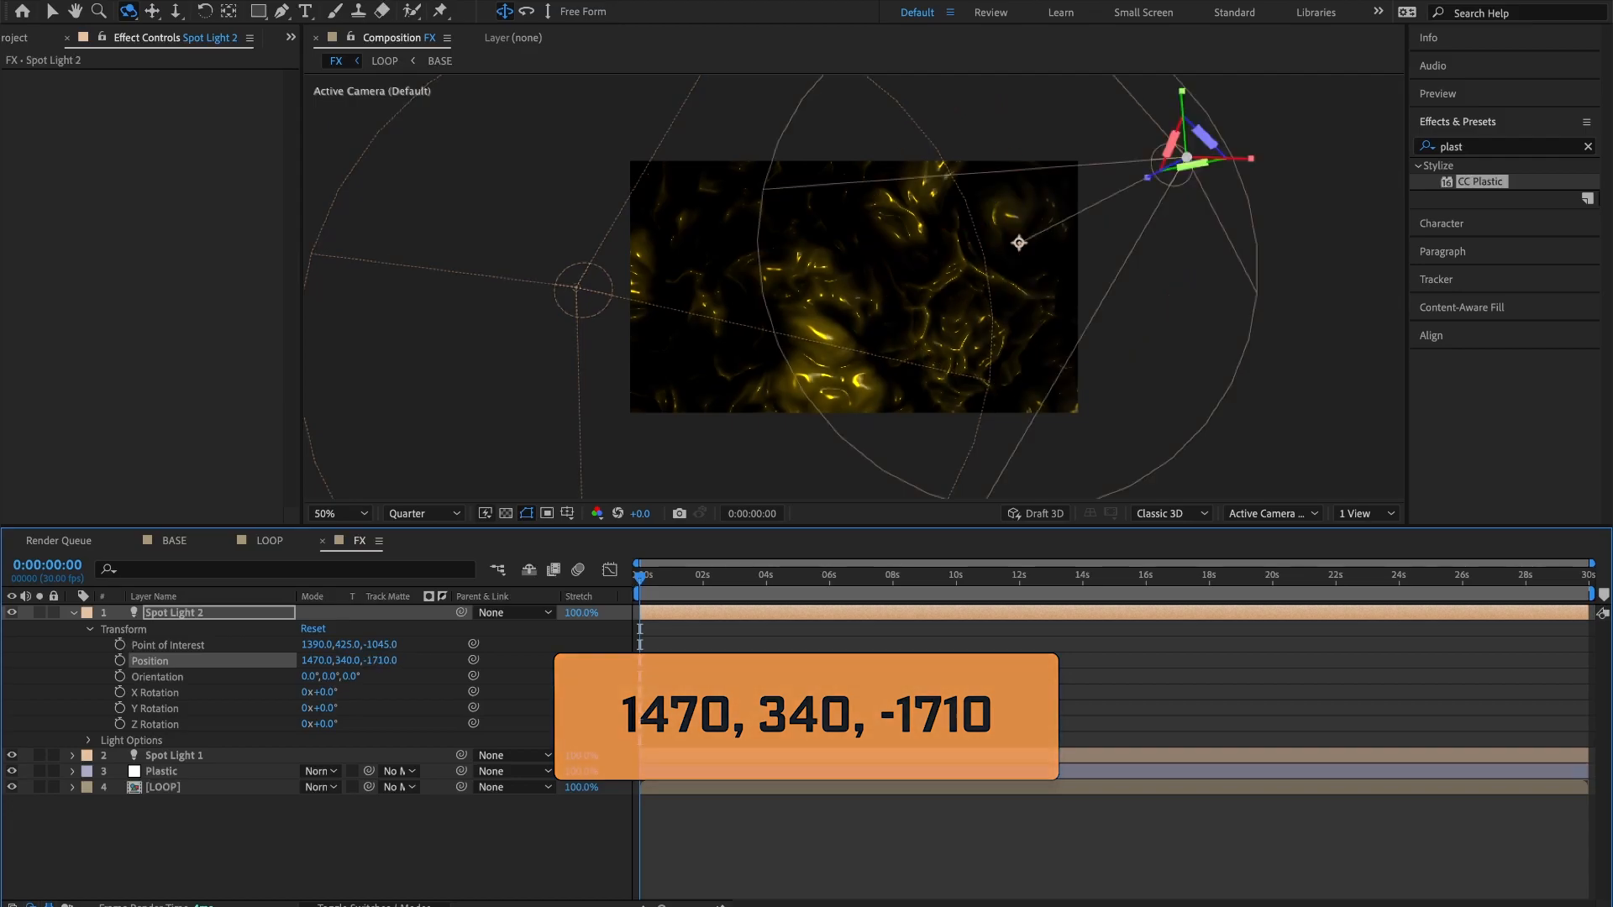
Set Spot Light 2's Intensity to 400% and its Color to red D20000.
click(89, 629)
click(89, 646)
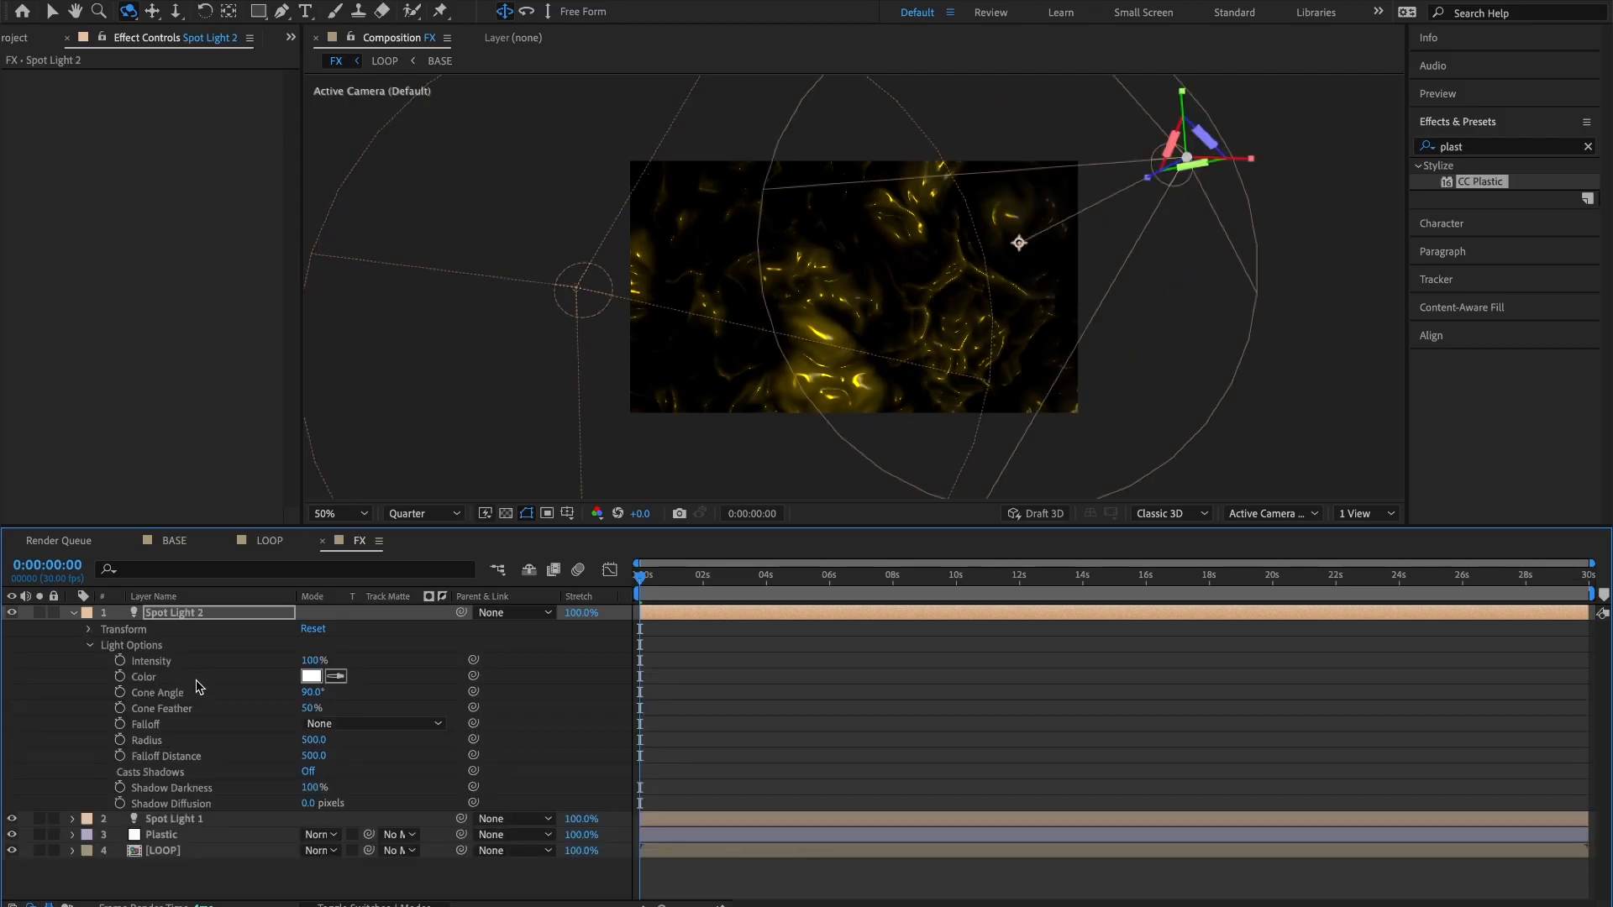
click(308, 661)
text(400)
key(Return)
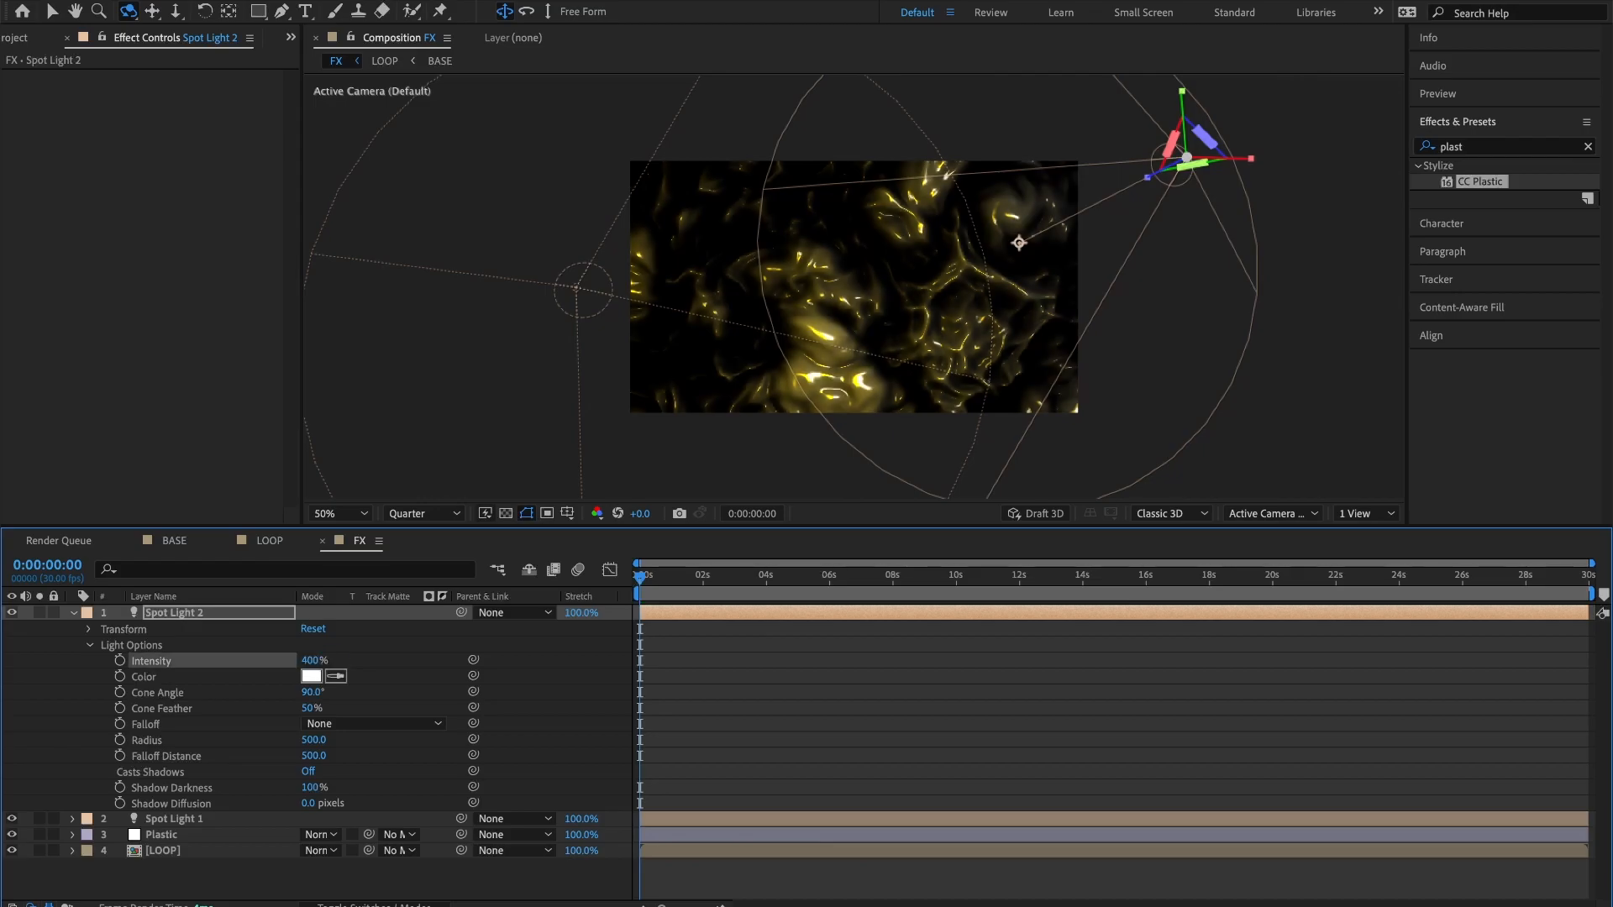
click(311, 676)
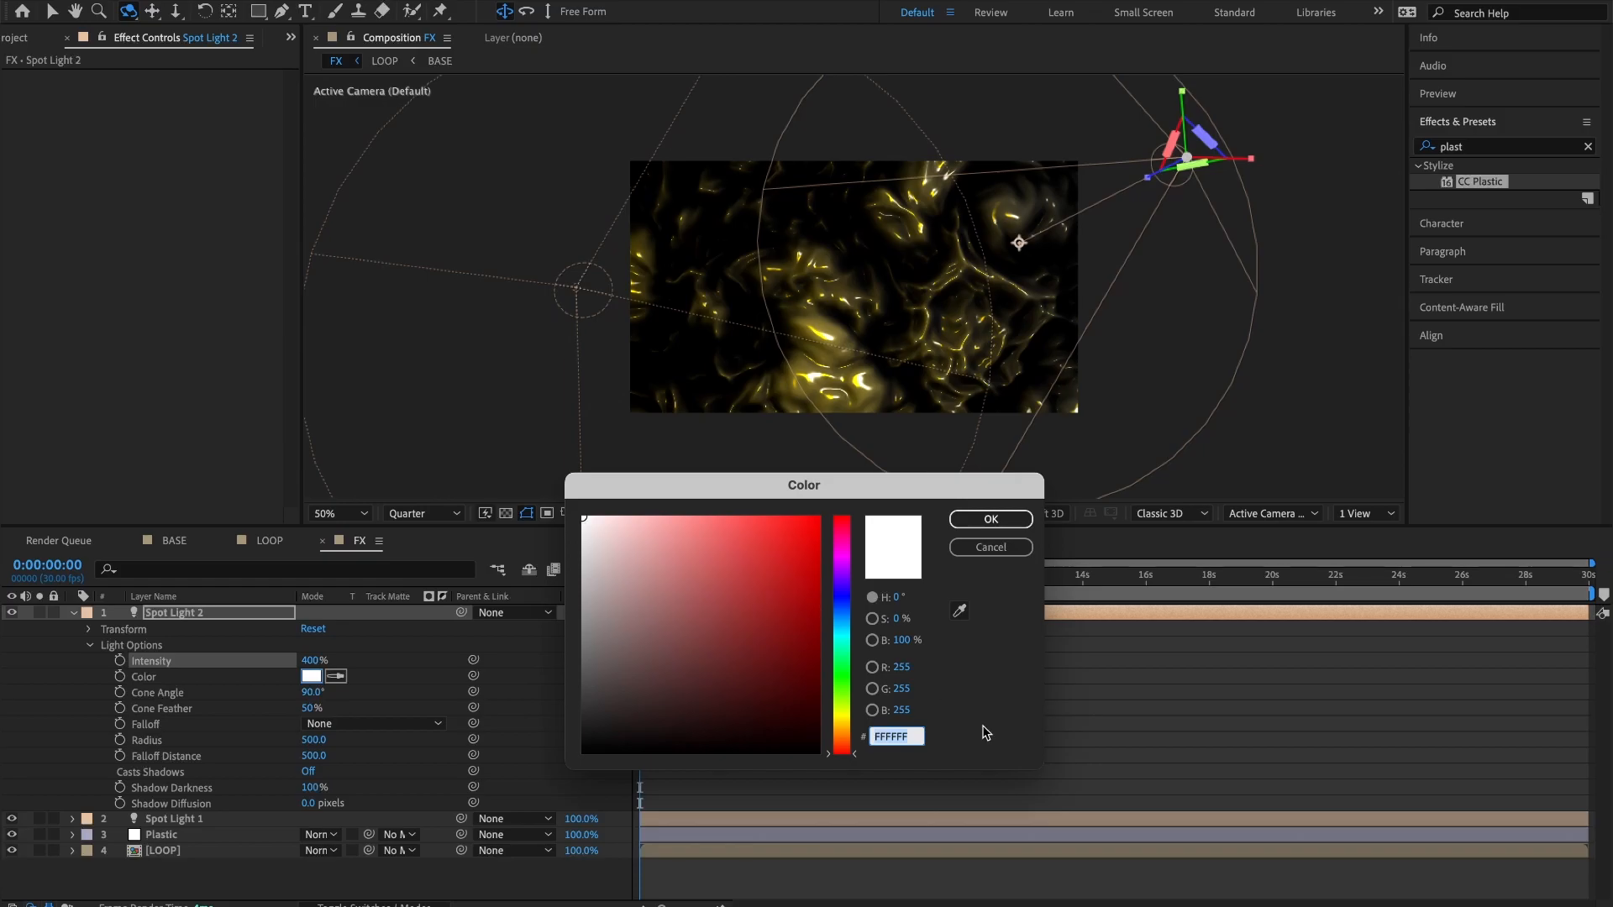
text(D20000)
key(Return)
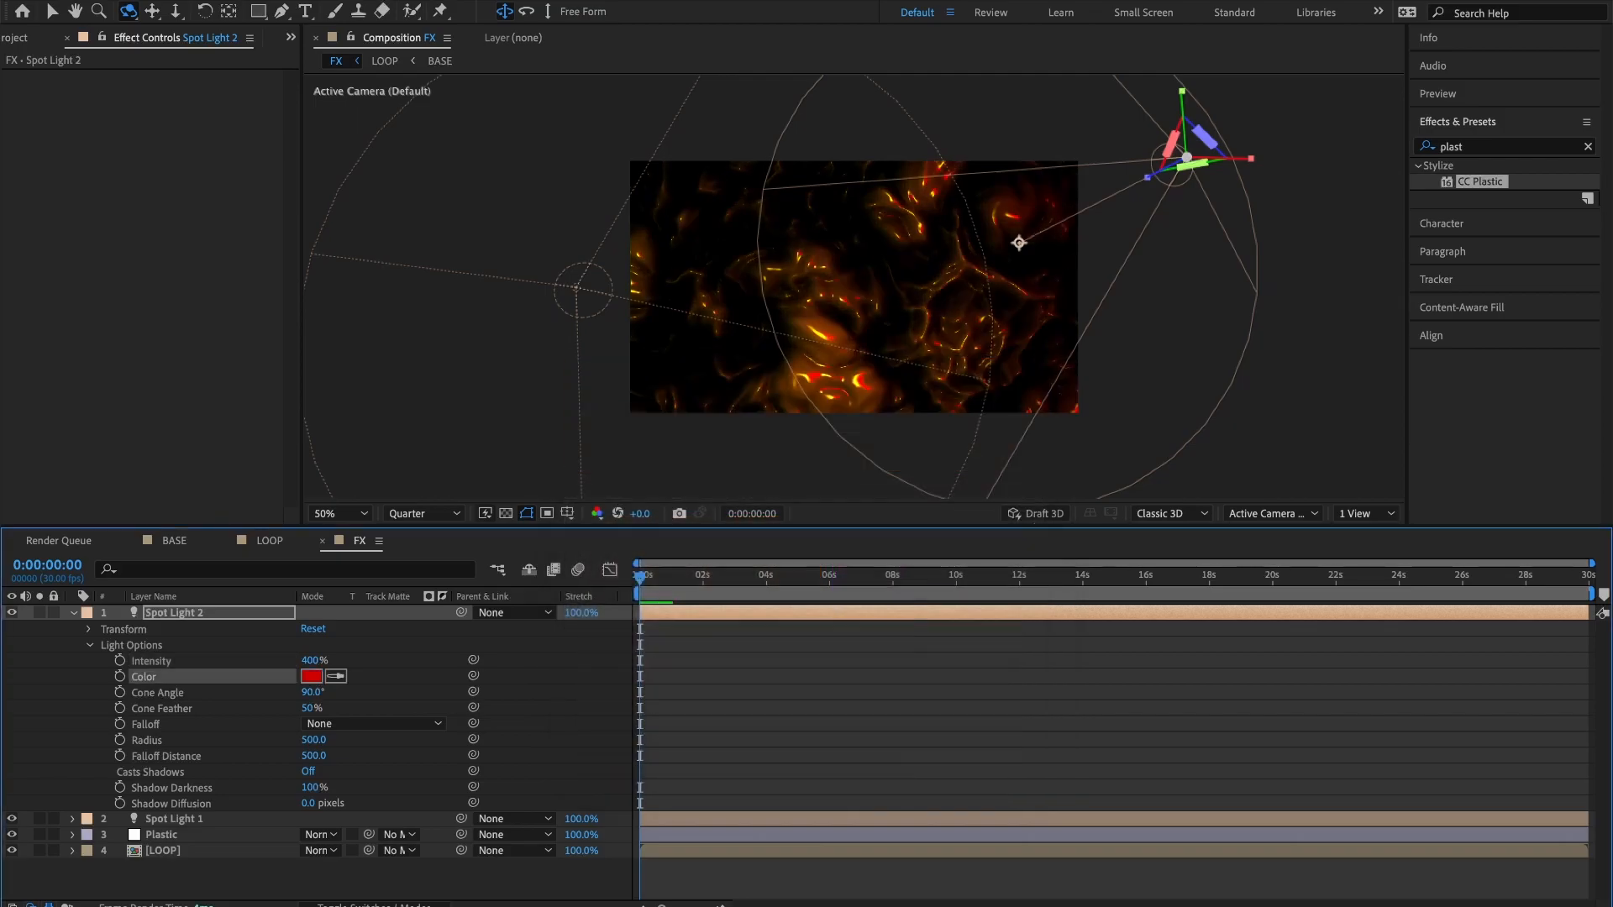
Set Spot Light 2's Cone Angle to 100°, Falloff to Smooth and Radius to 450, and collapse and deselect the layer.
click(312, 692)
text(100)
key(Return)
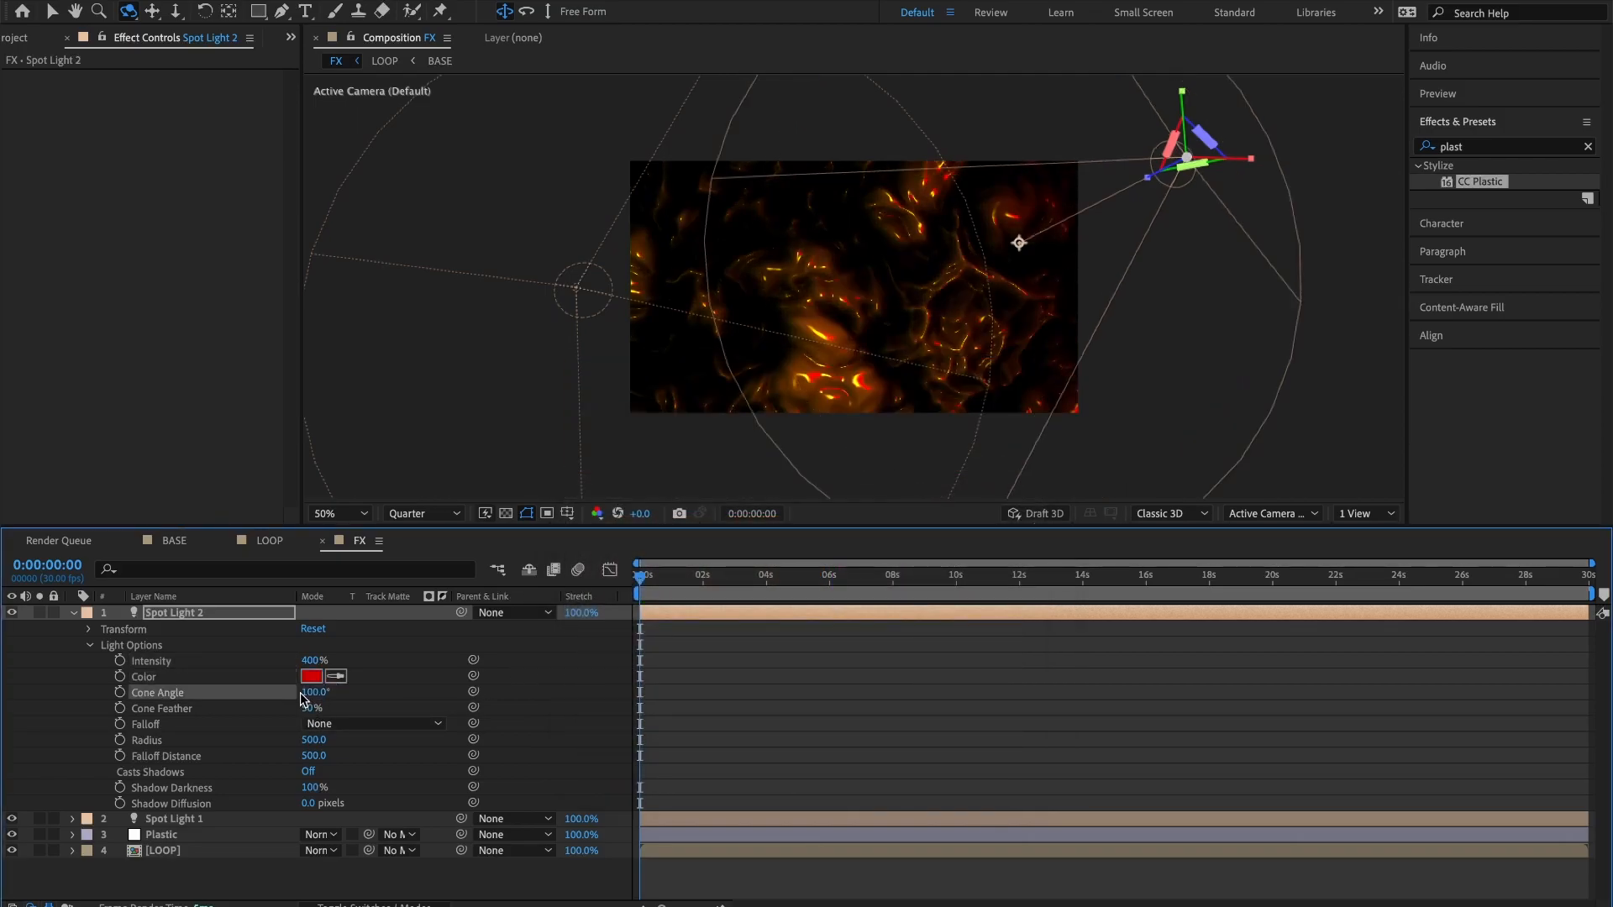
click(349, 724)
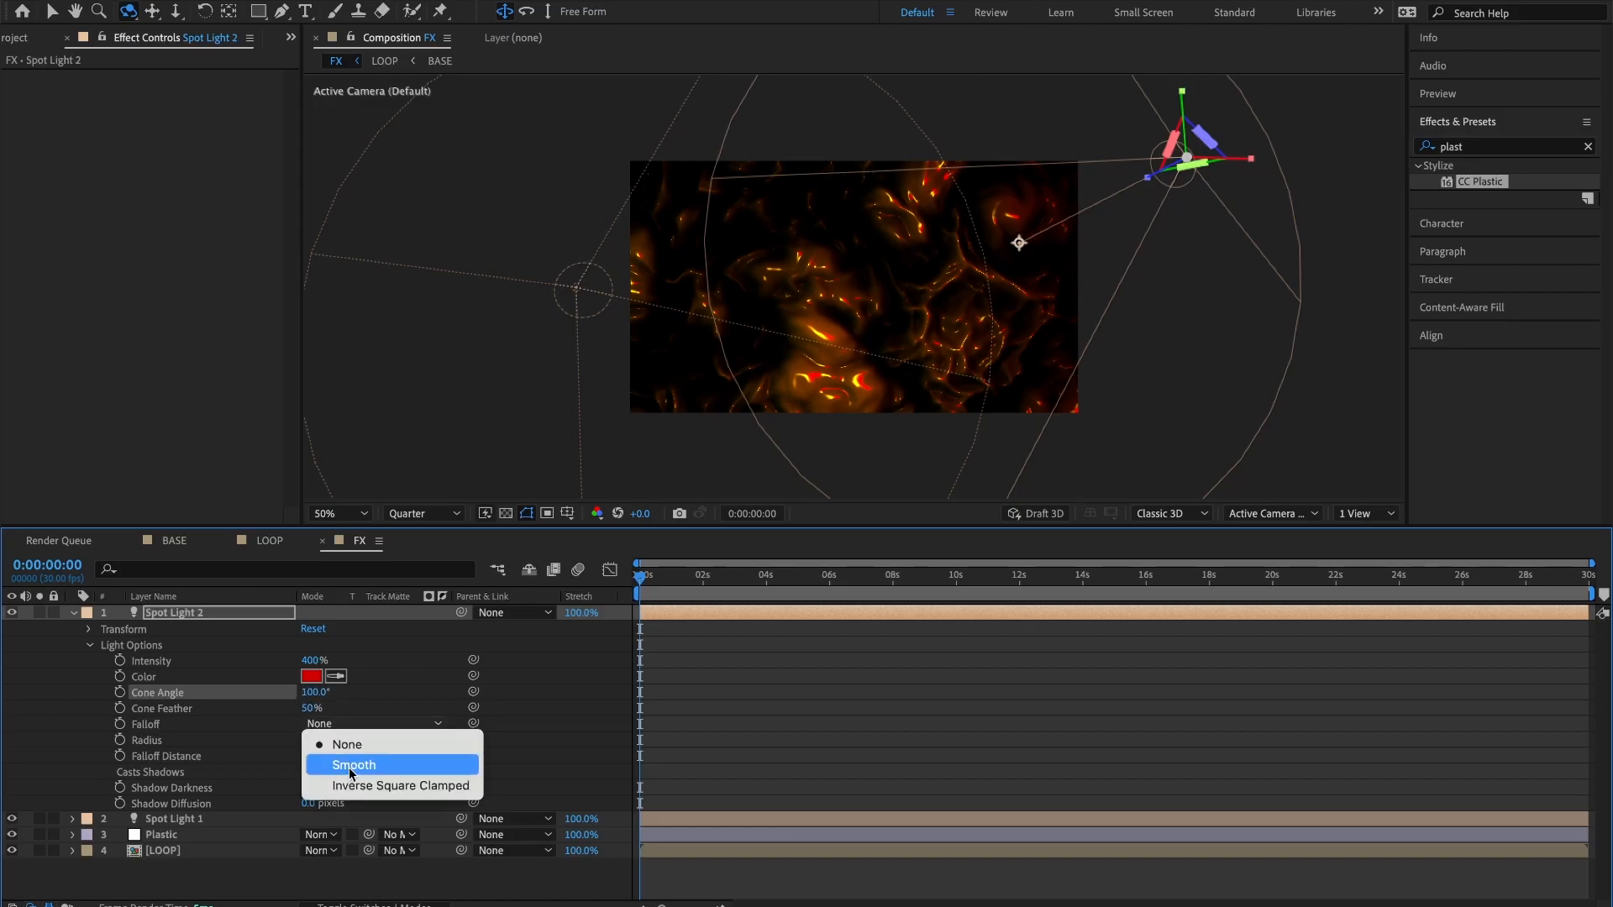
click(350, 766)
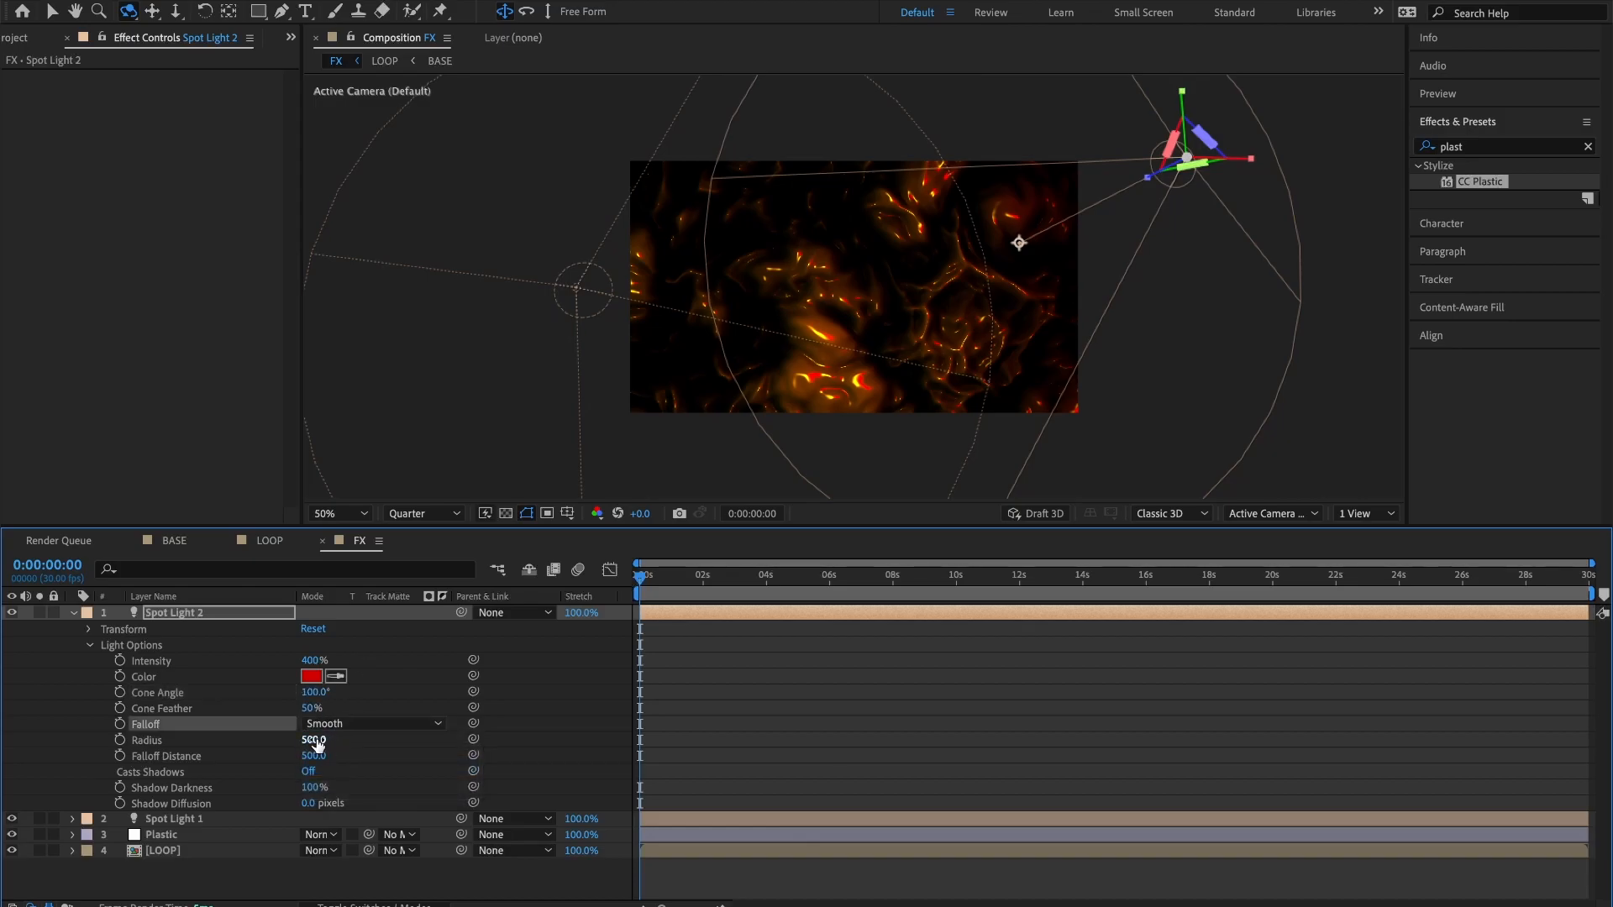
click(313, 741)
text(450)
key(Return)
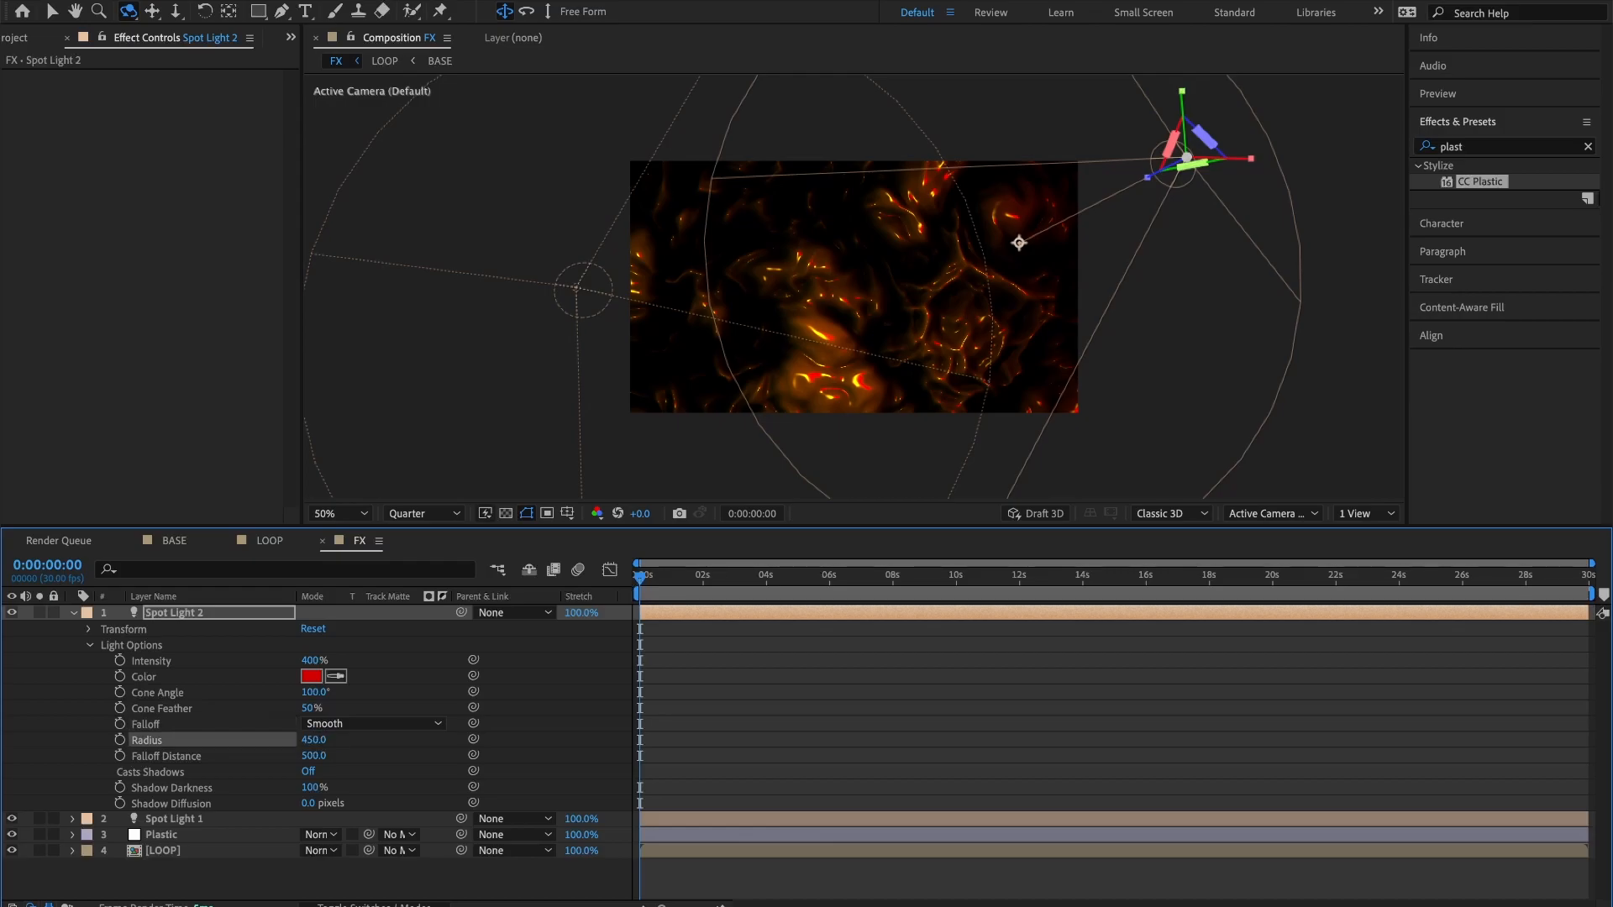
click(89, 647)
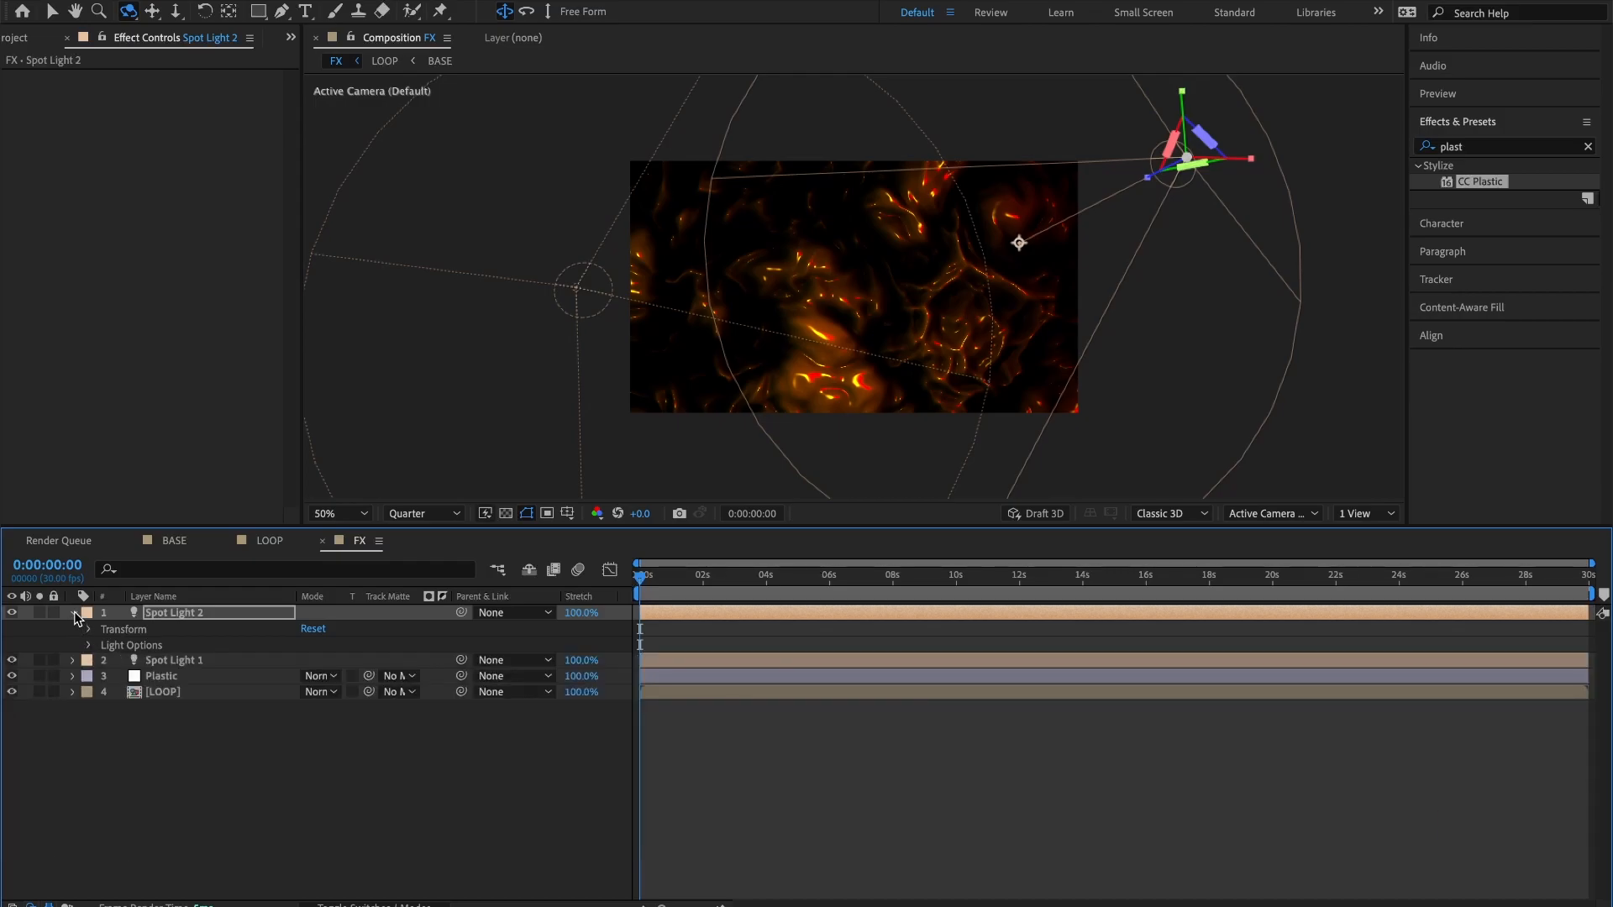
click(74, 613)
click(204, 695)
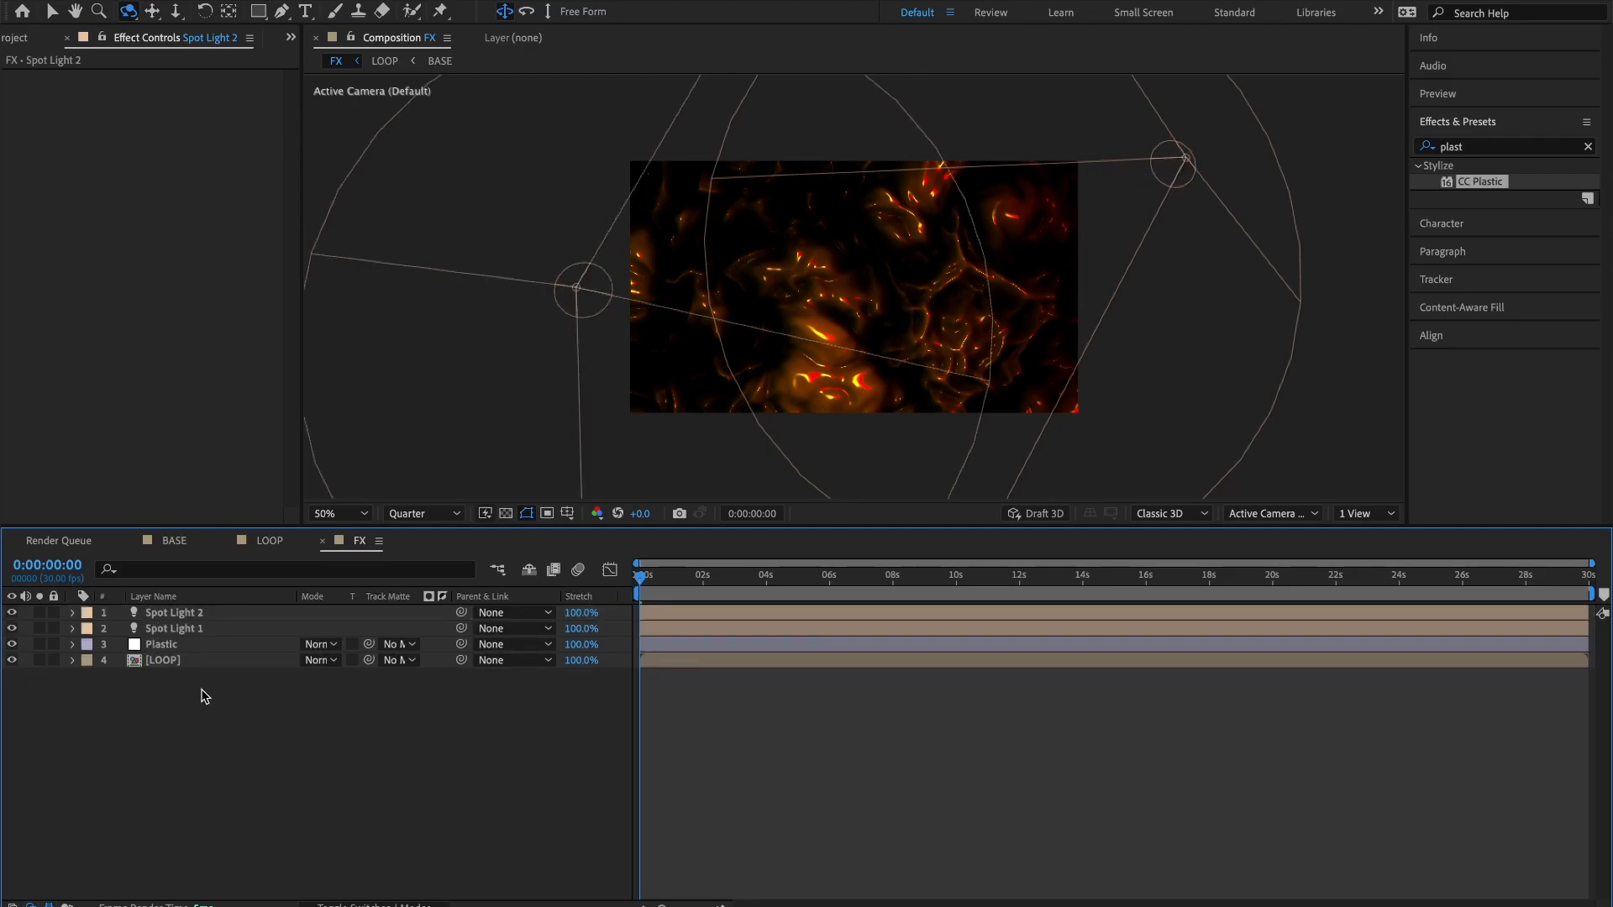
click(673, 588)
drag(681, 593, 636, 588)
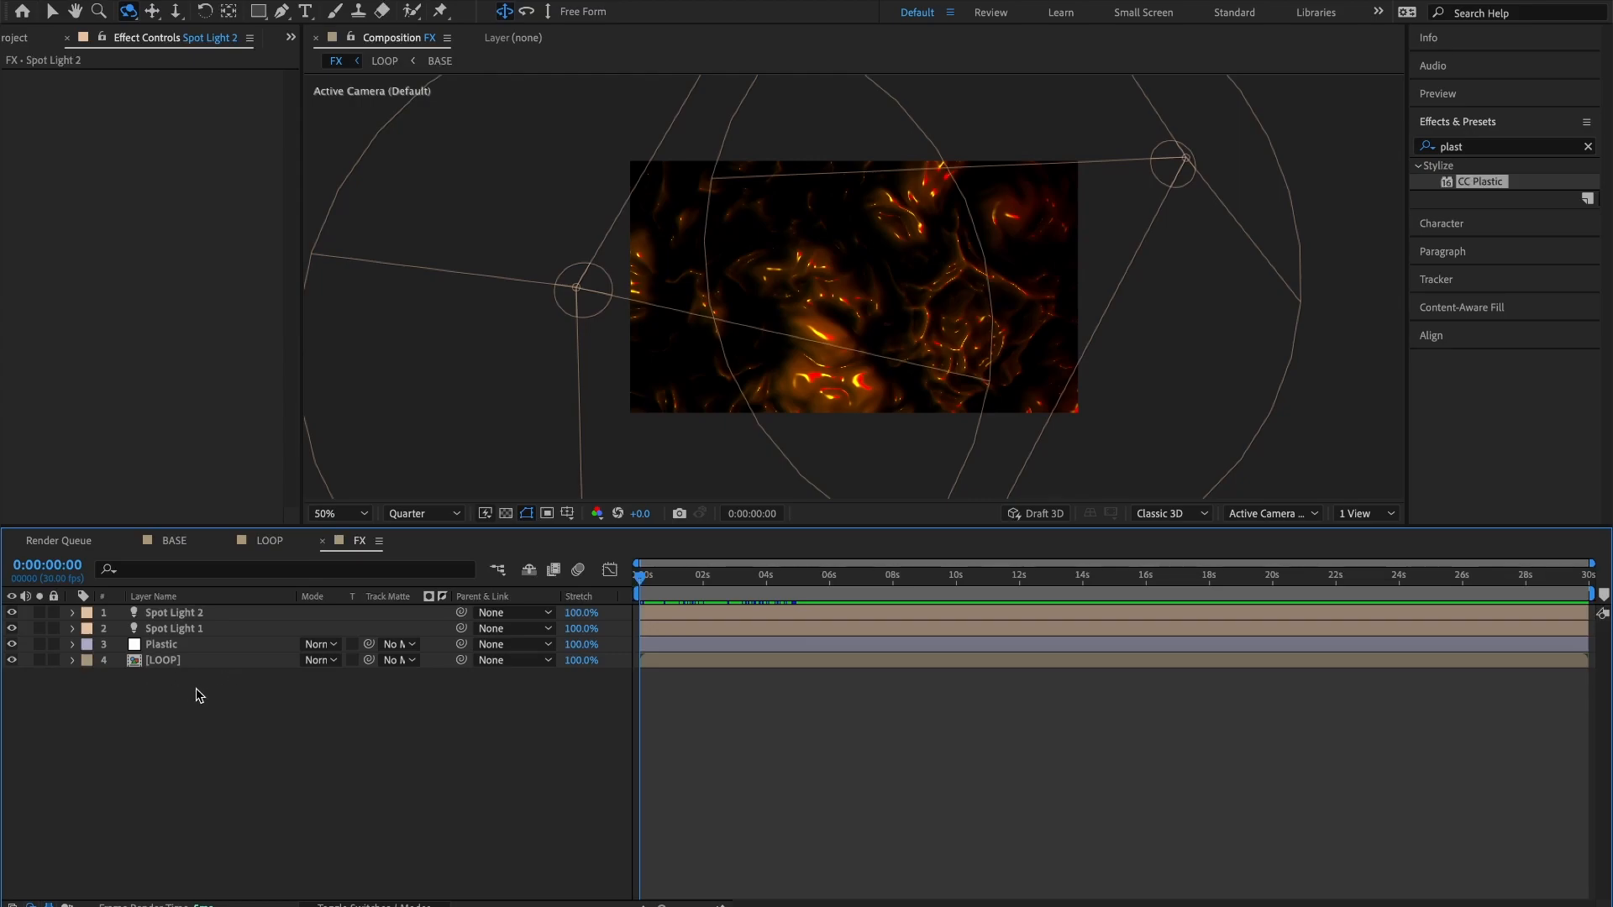
Add an adjustment layer to the FX composition and rename it Gradient.
right_click(200, 665)
mouse_move(386, 672)
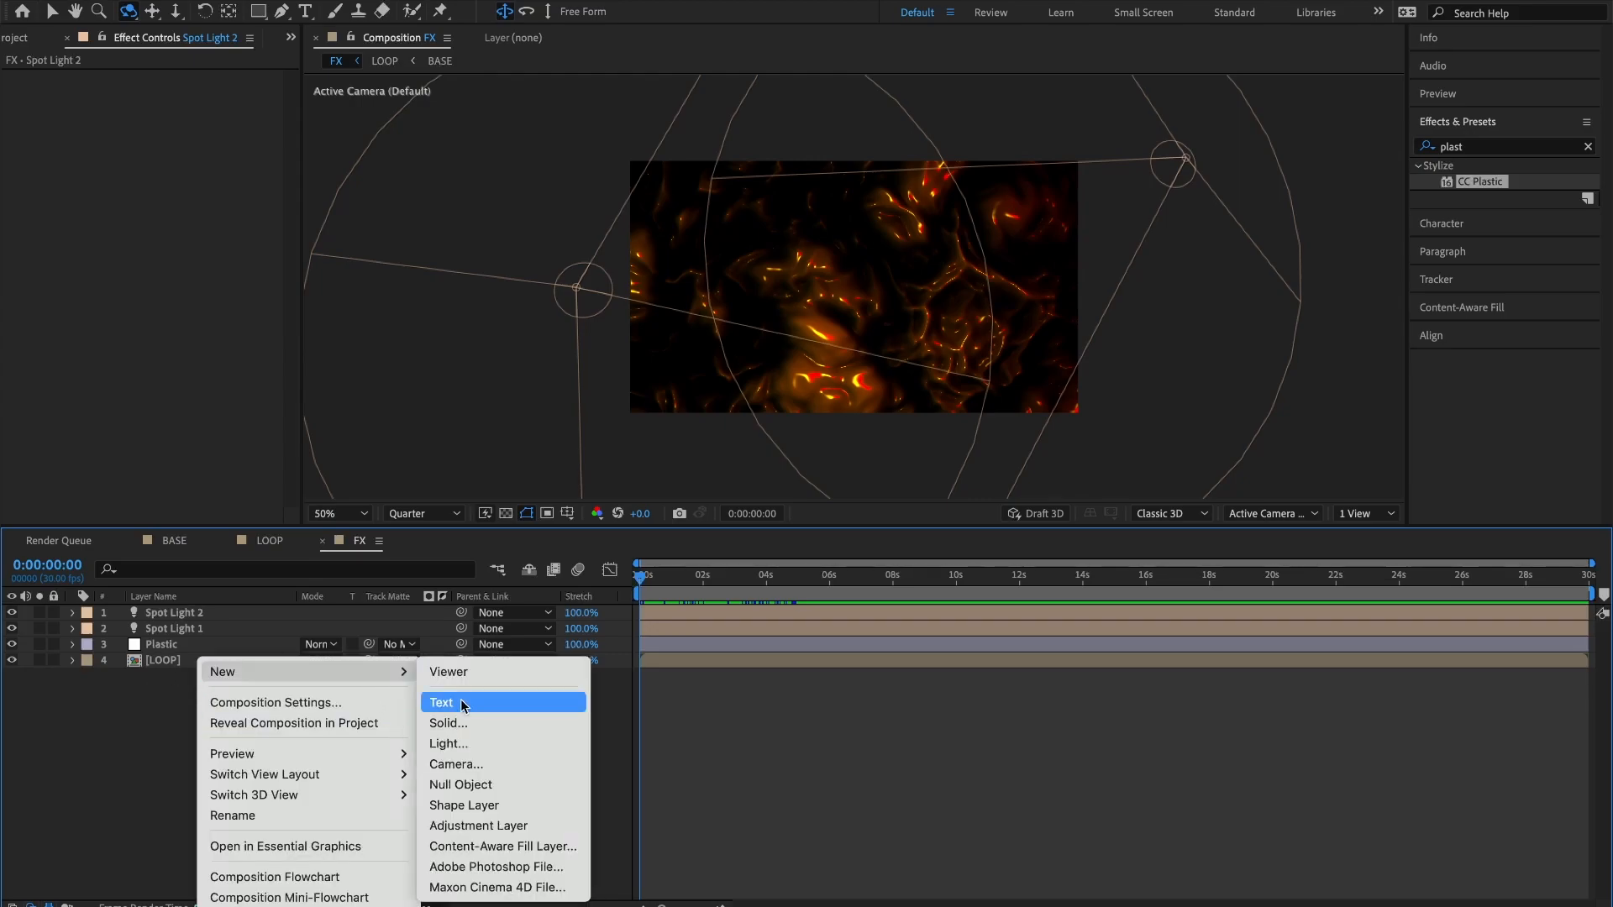
click(479, 825)
key(Return)
text(Gradient)
key(Return)
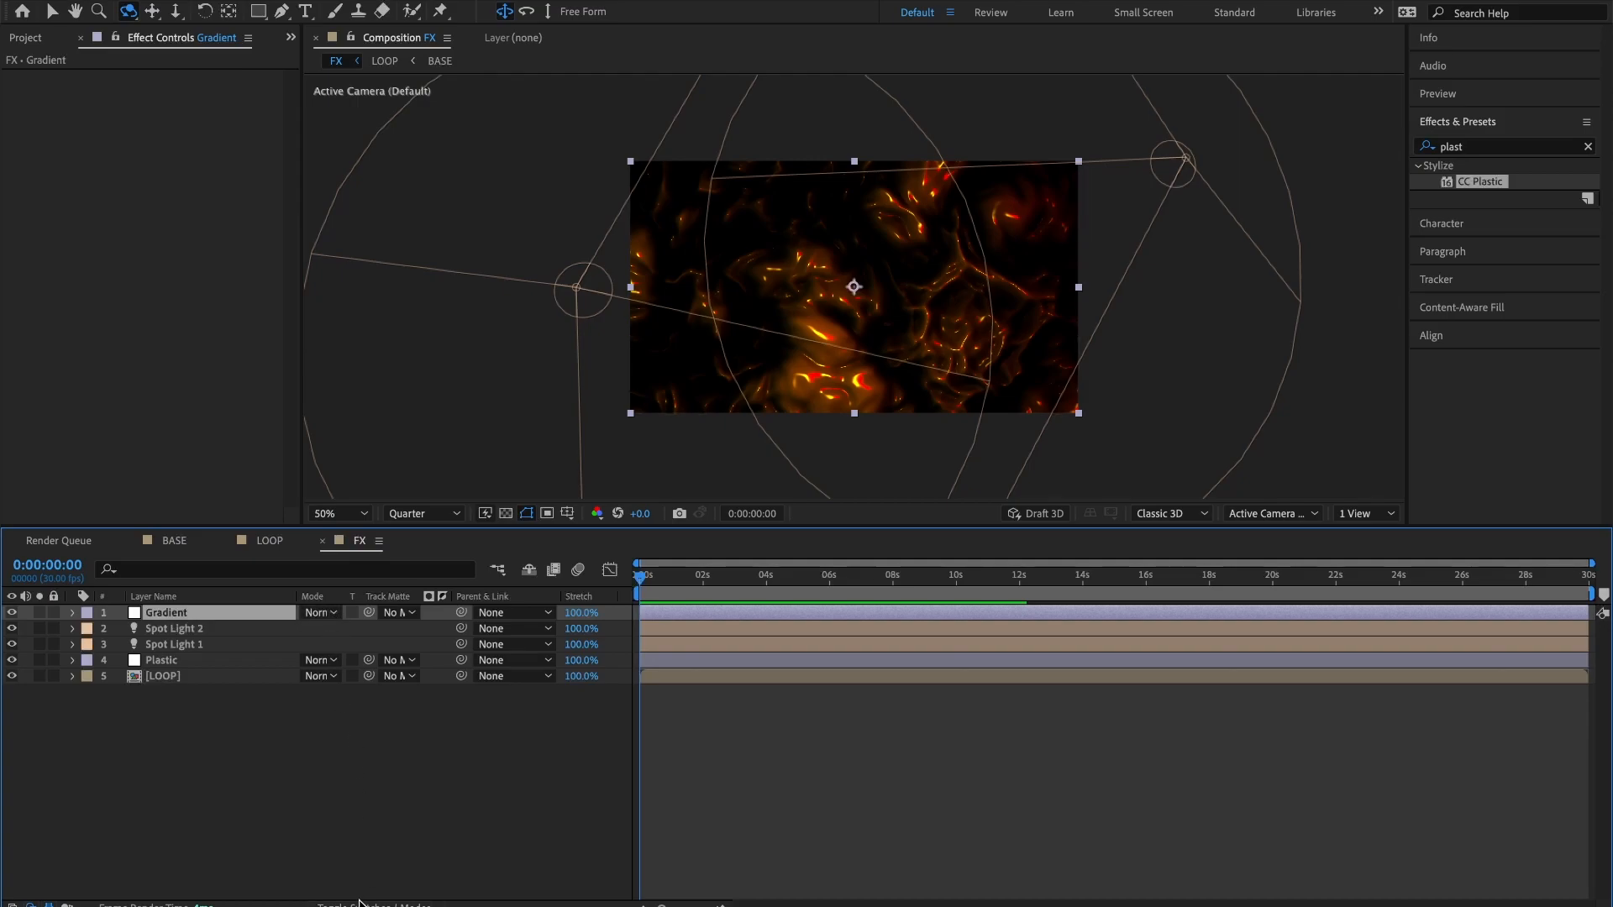
Set the Gradient layer's blending mode to Overlay.
key(F4)
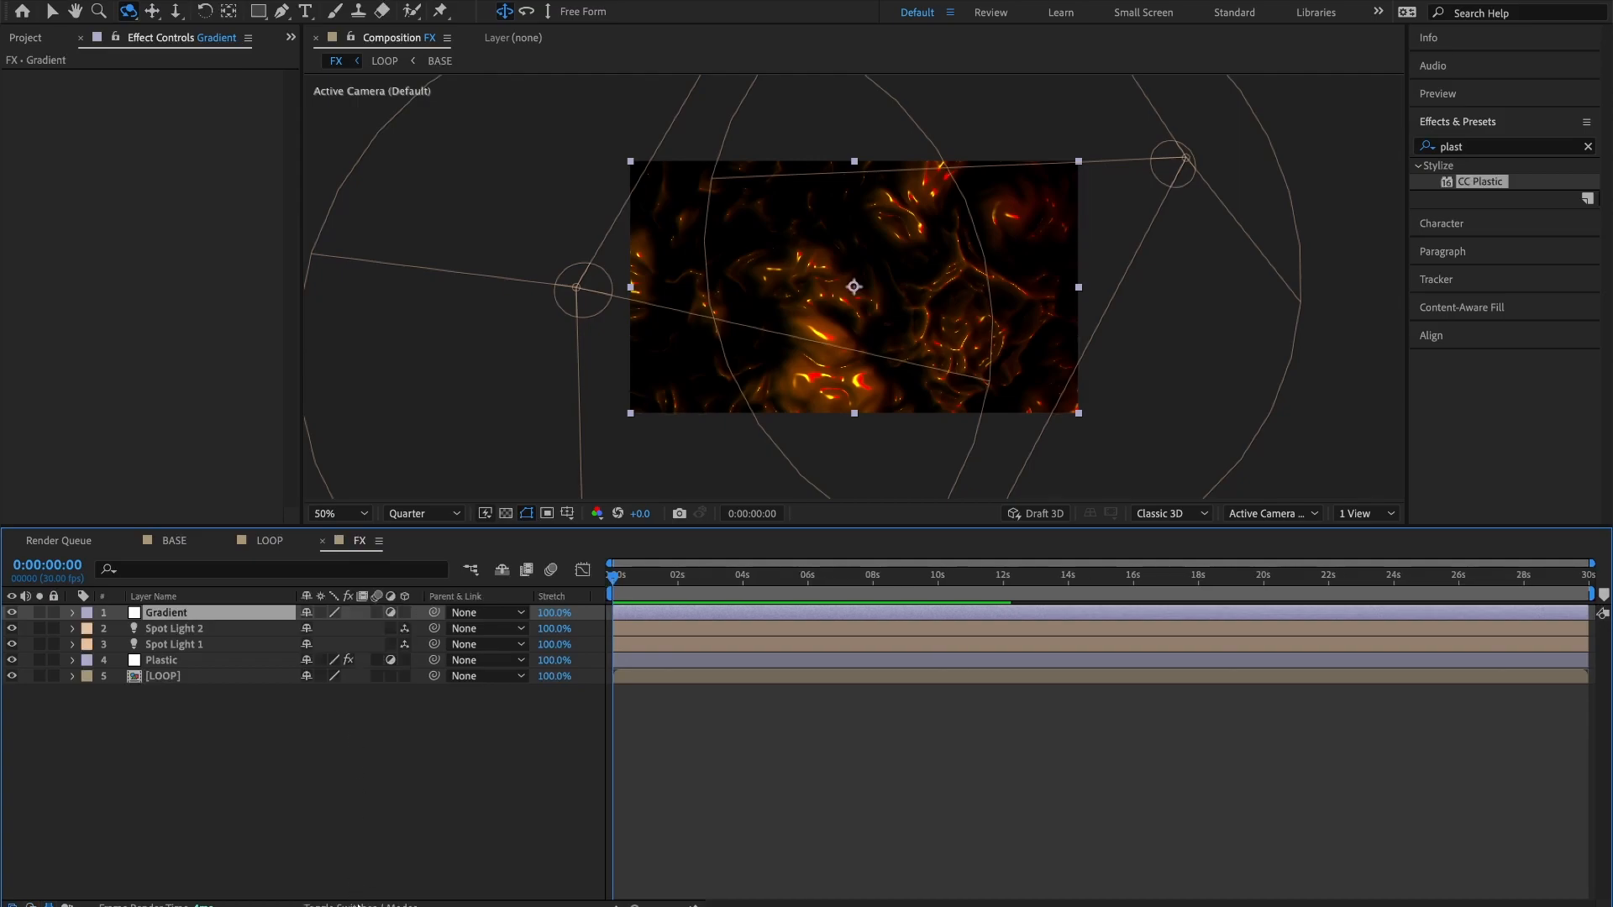
click(390, 905)
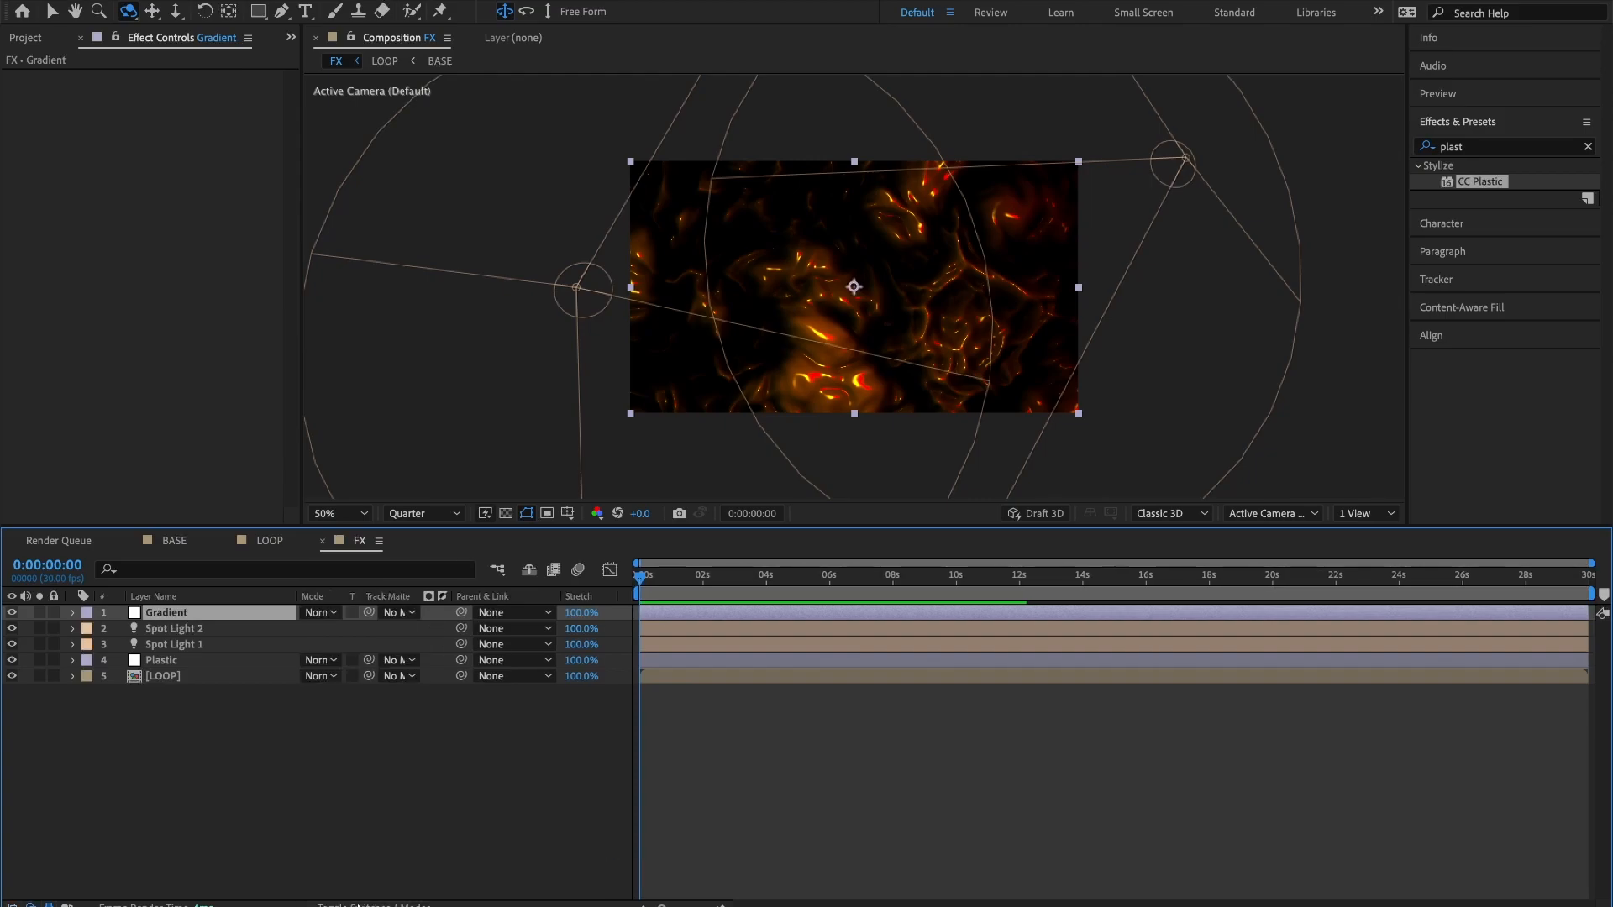
click(324, 616)
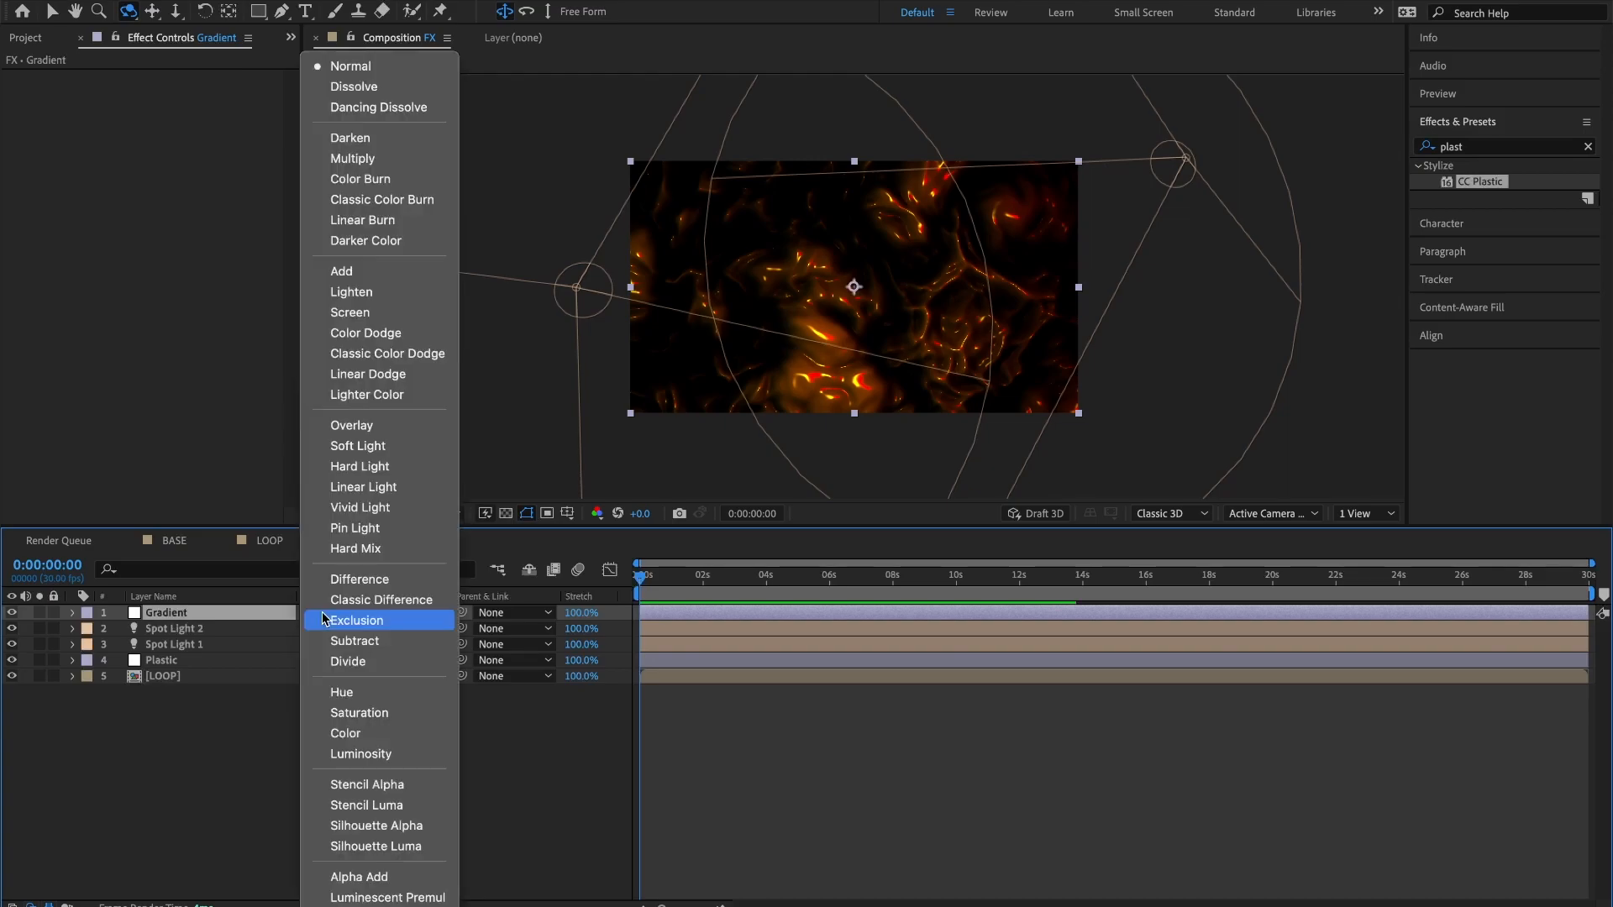
click(362, 425)
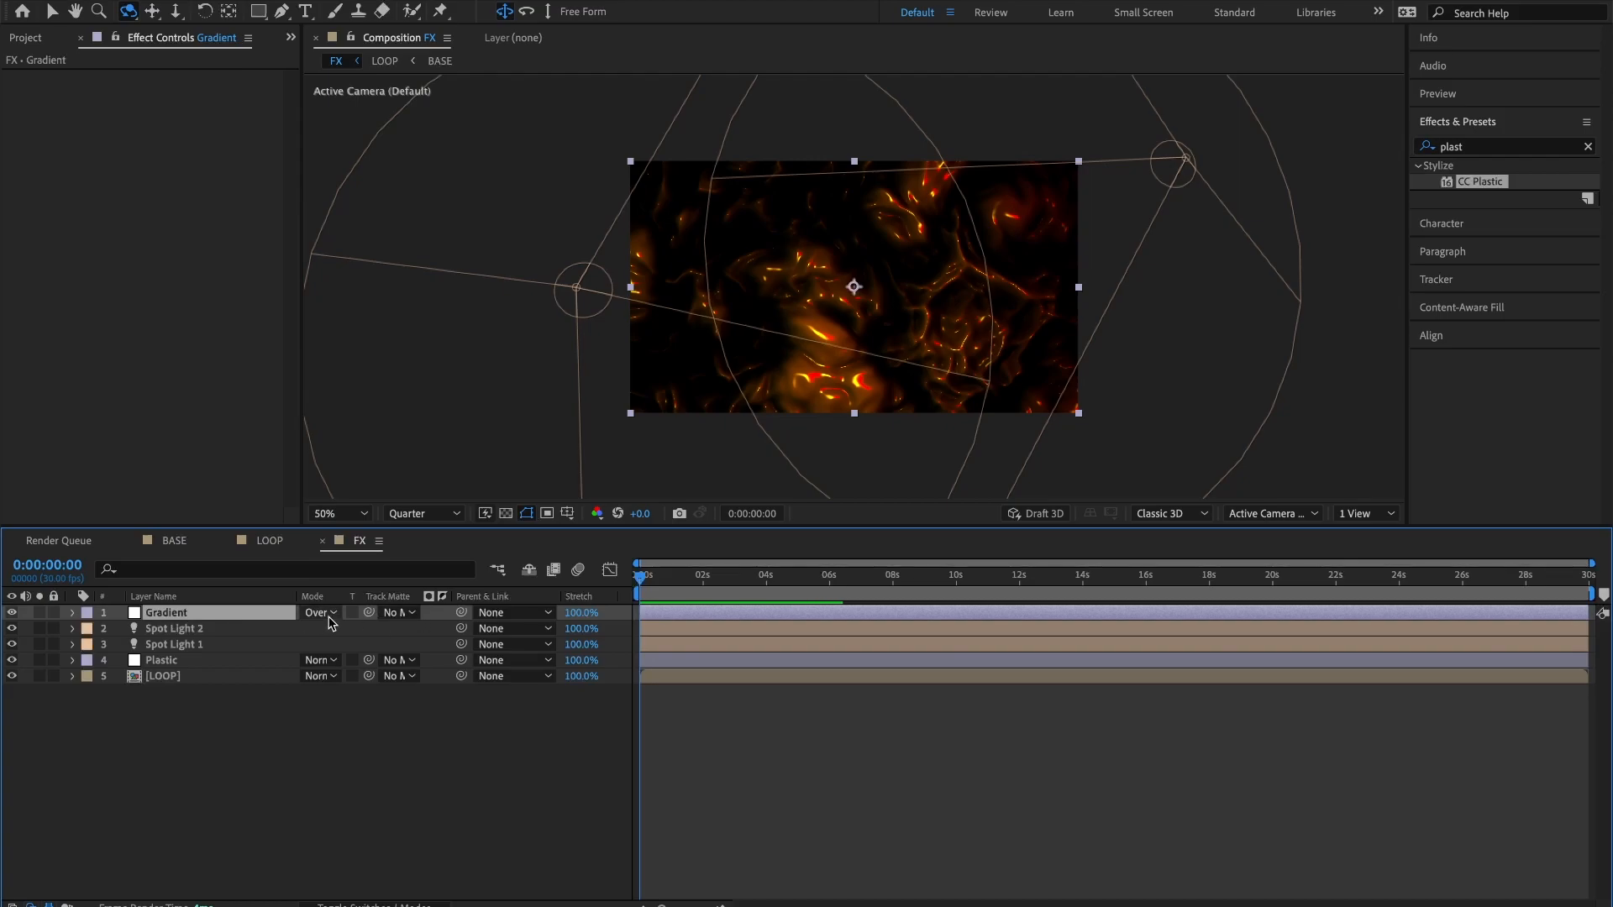
Find the Gradient Ramp effect by searching for "gradient" and apply it to the Gradient layer.
click(1472, 148)
text(gr)
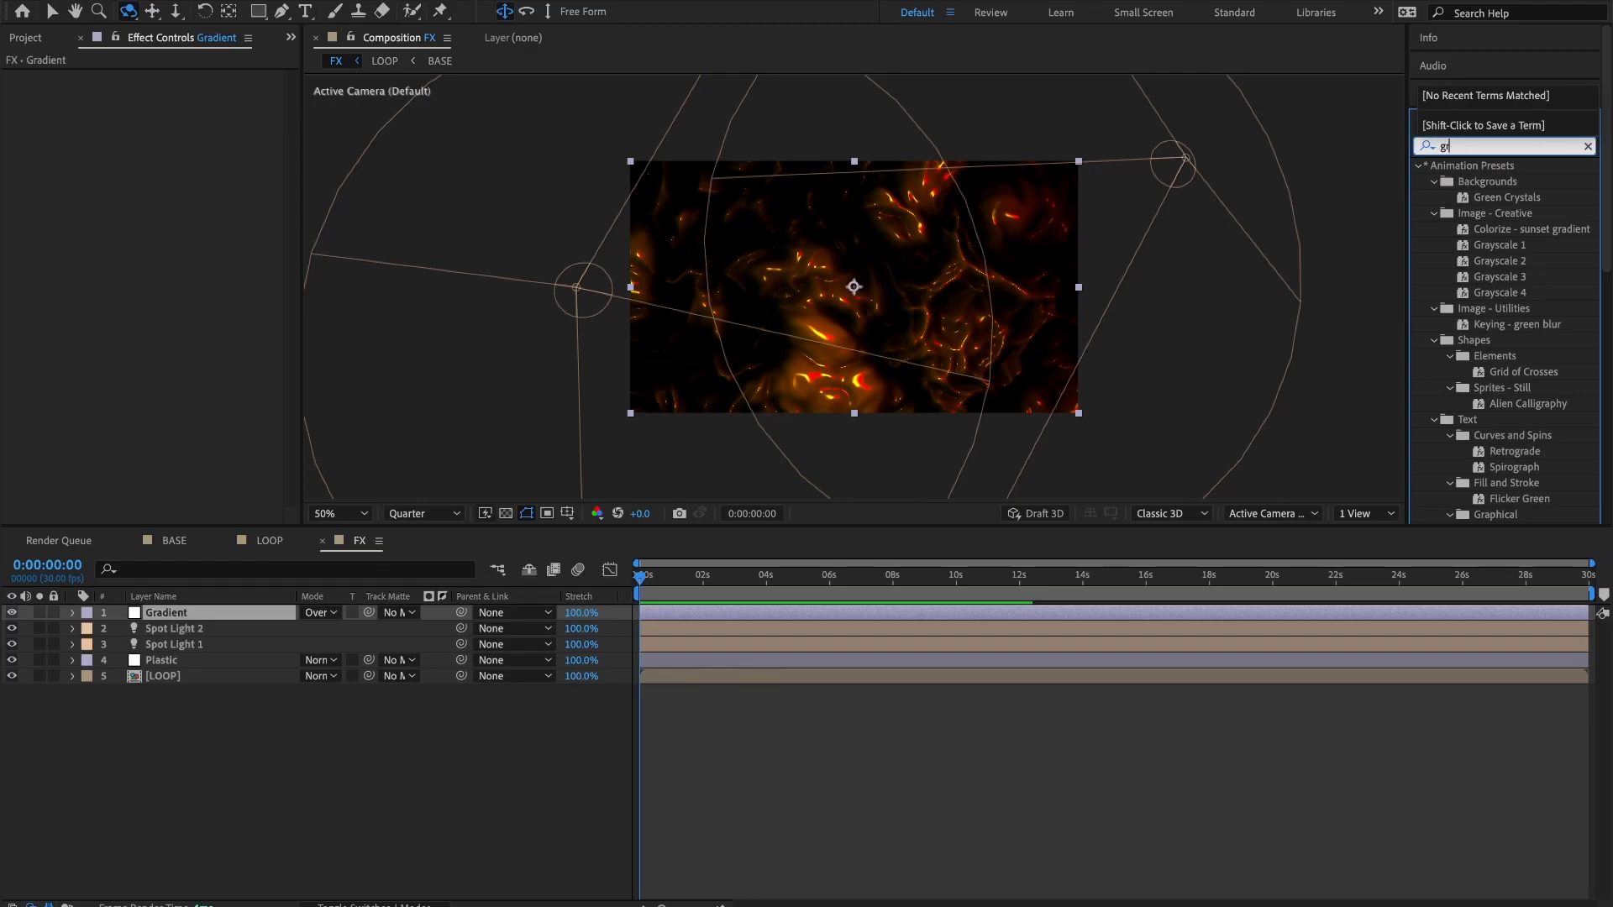
text(adient)
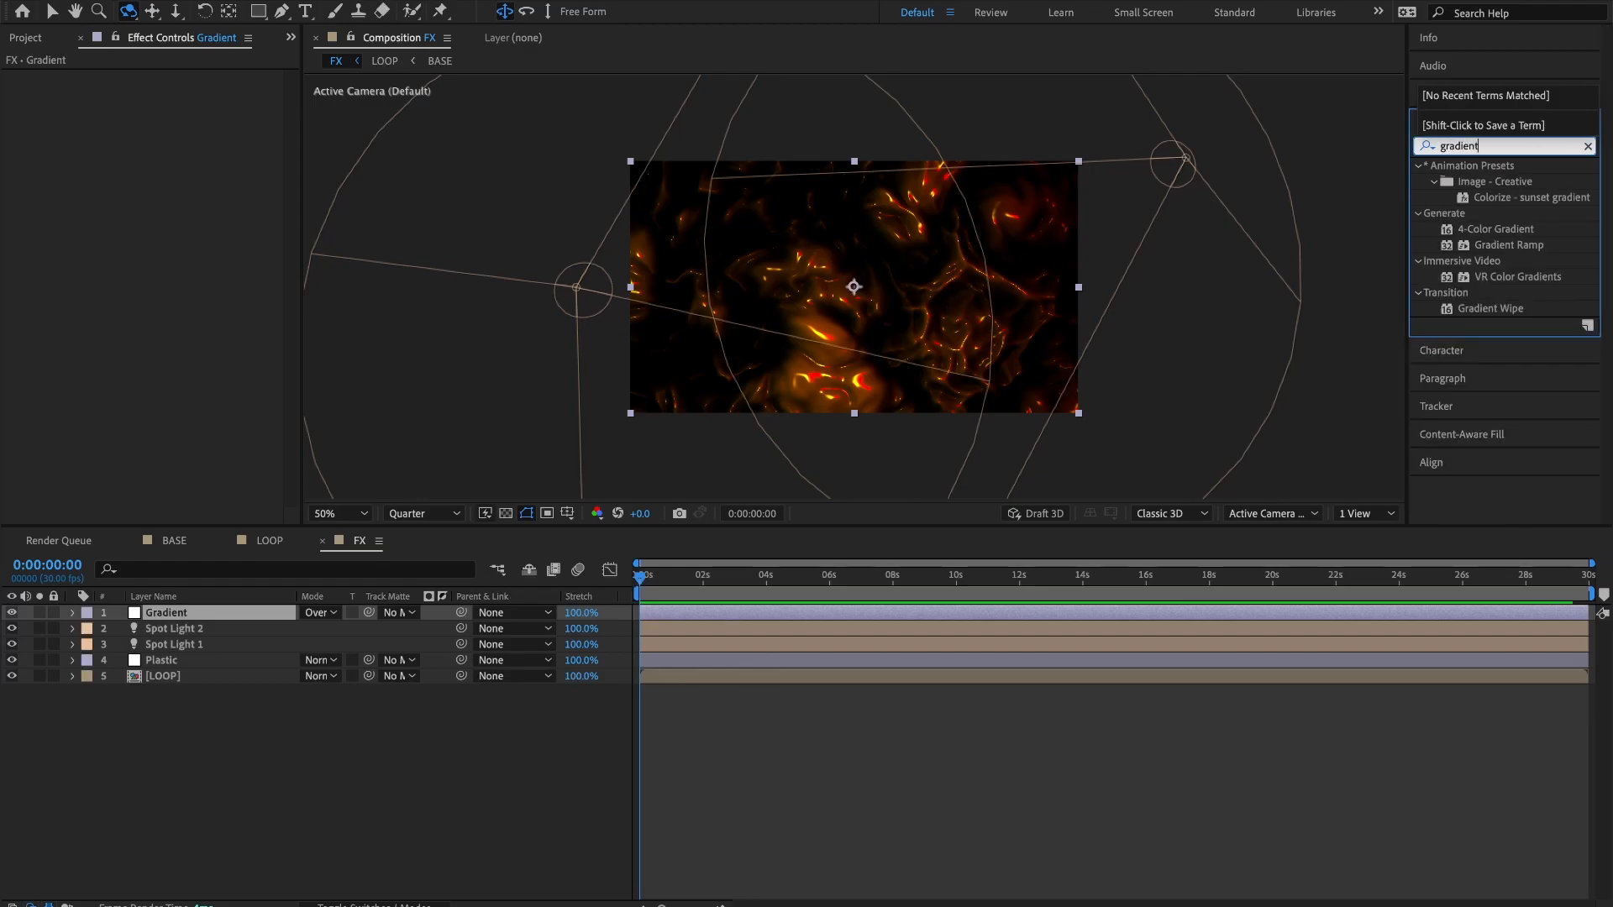
double_click(1523, 246)
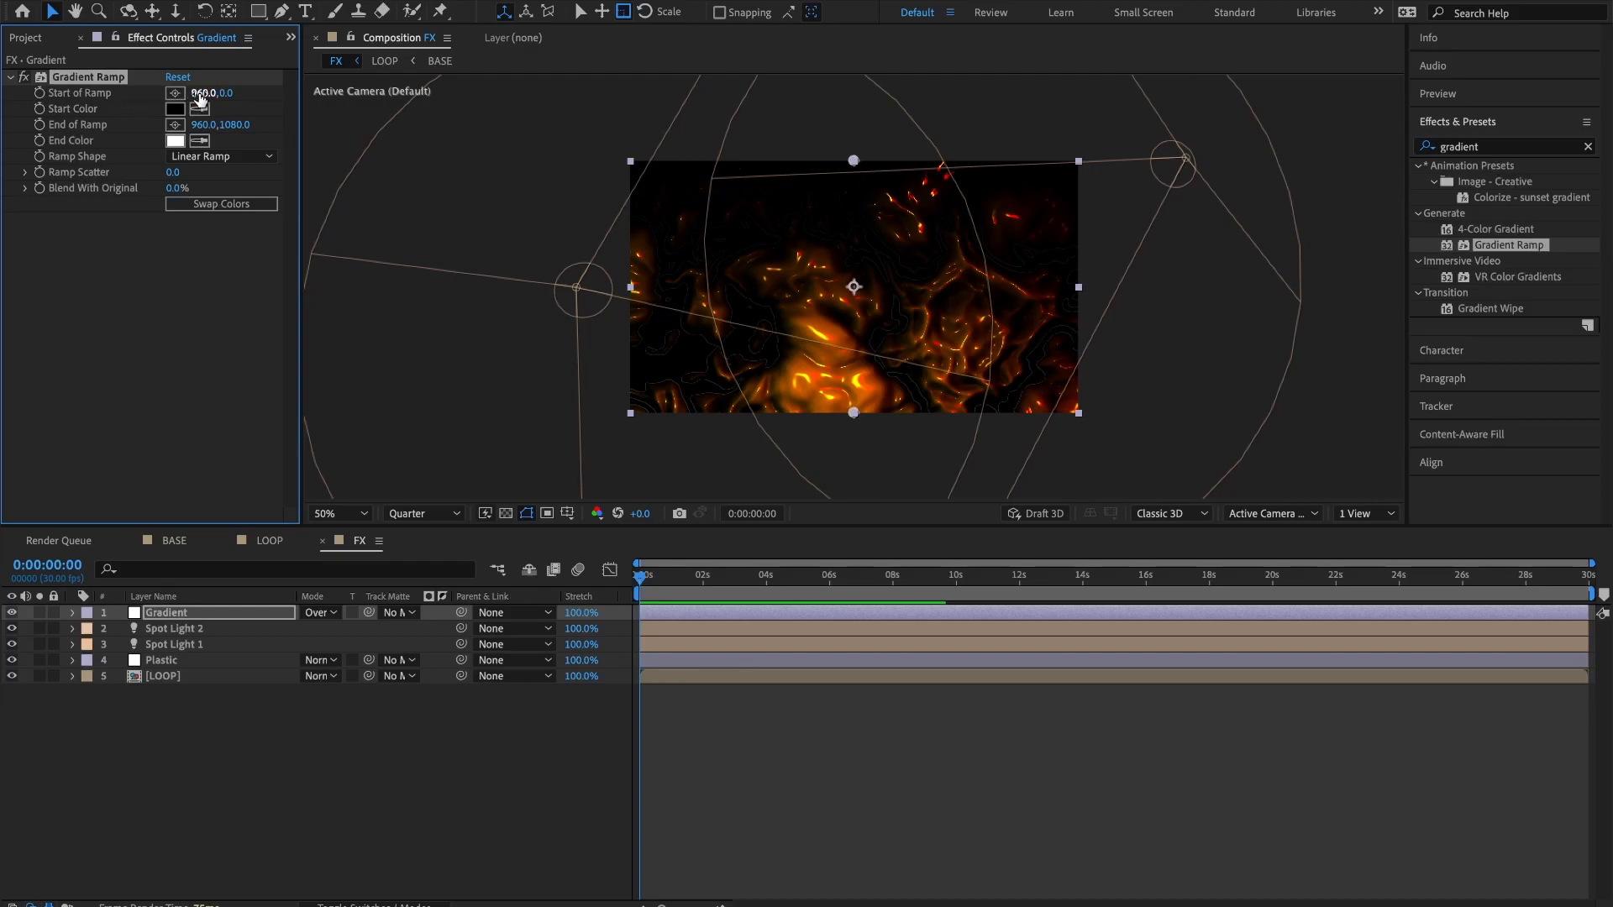
Set the Gradient Ramp's Start of Ramp to 310, 290 and its Start Color to red FF1212.
click(200, 93)
text(310)
key(Tab)
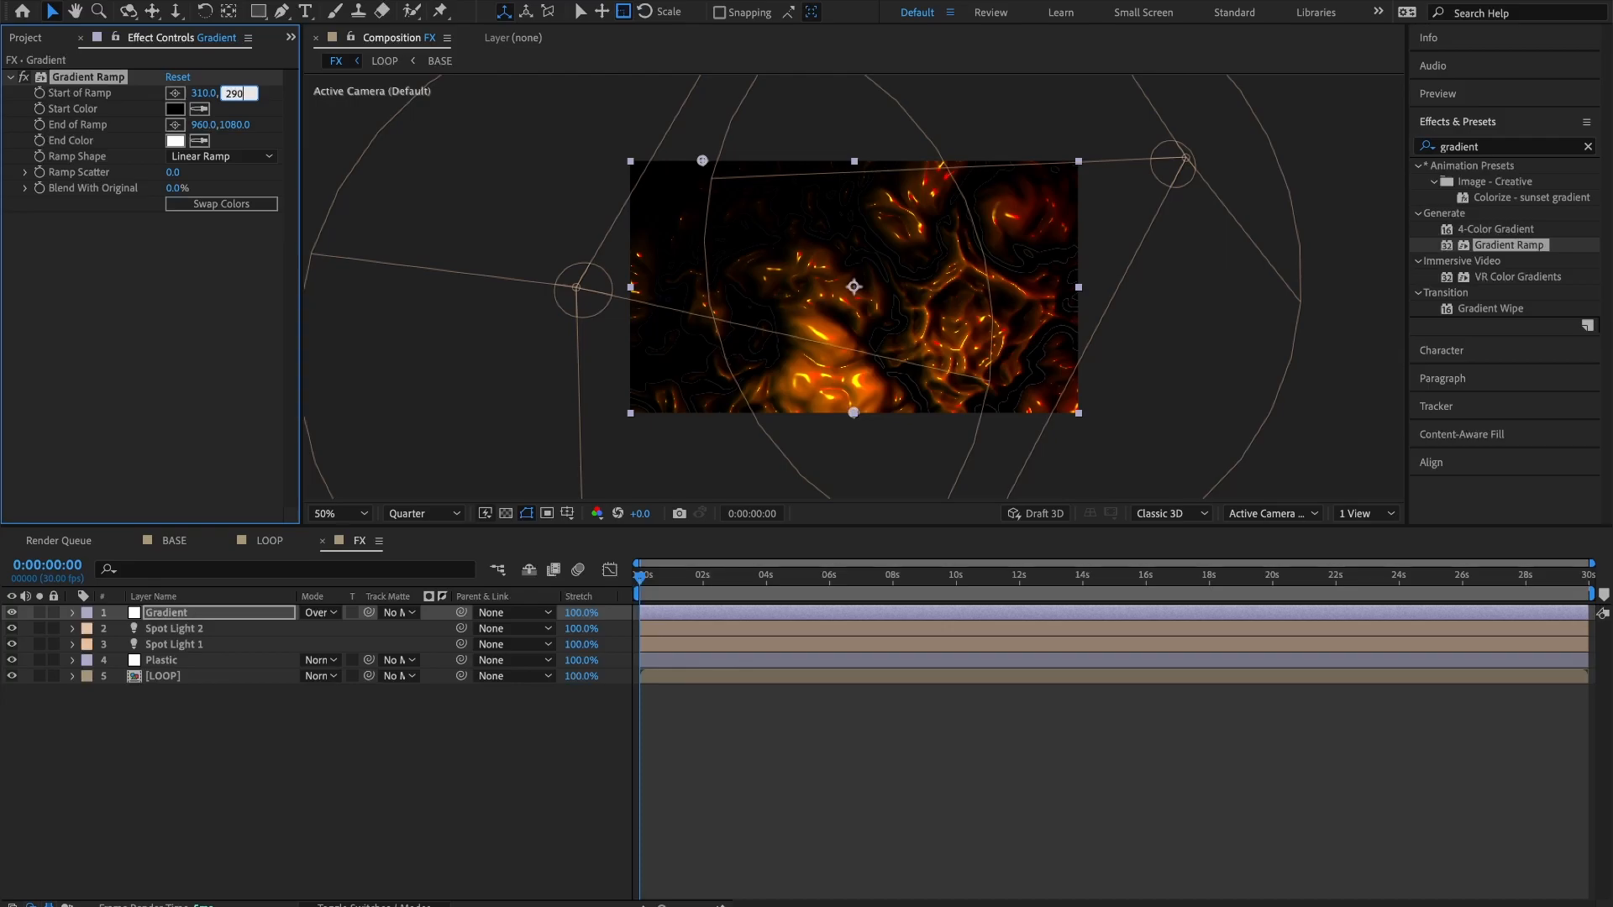
text(290)
key(Return)
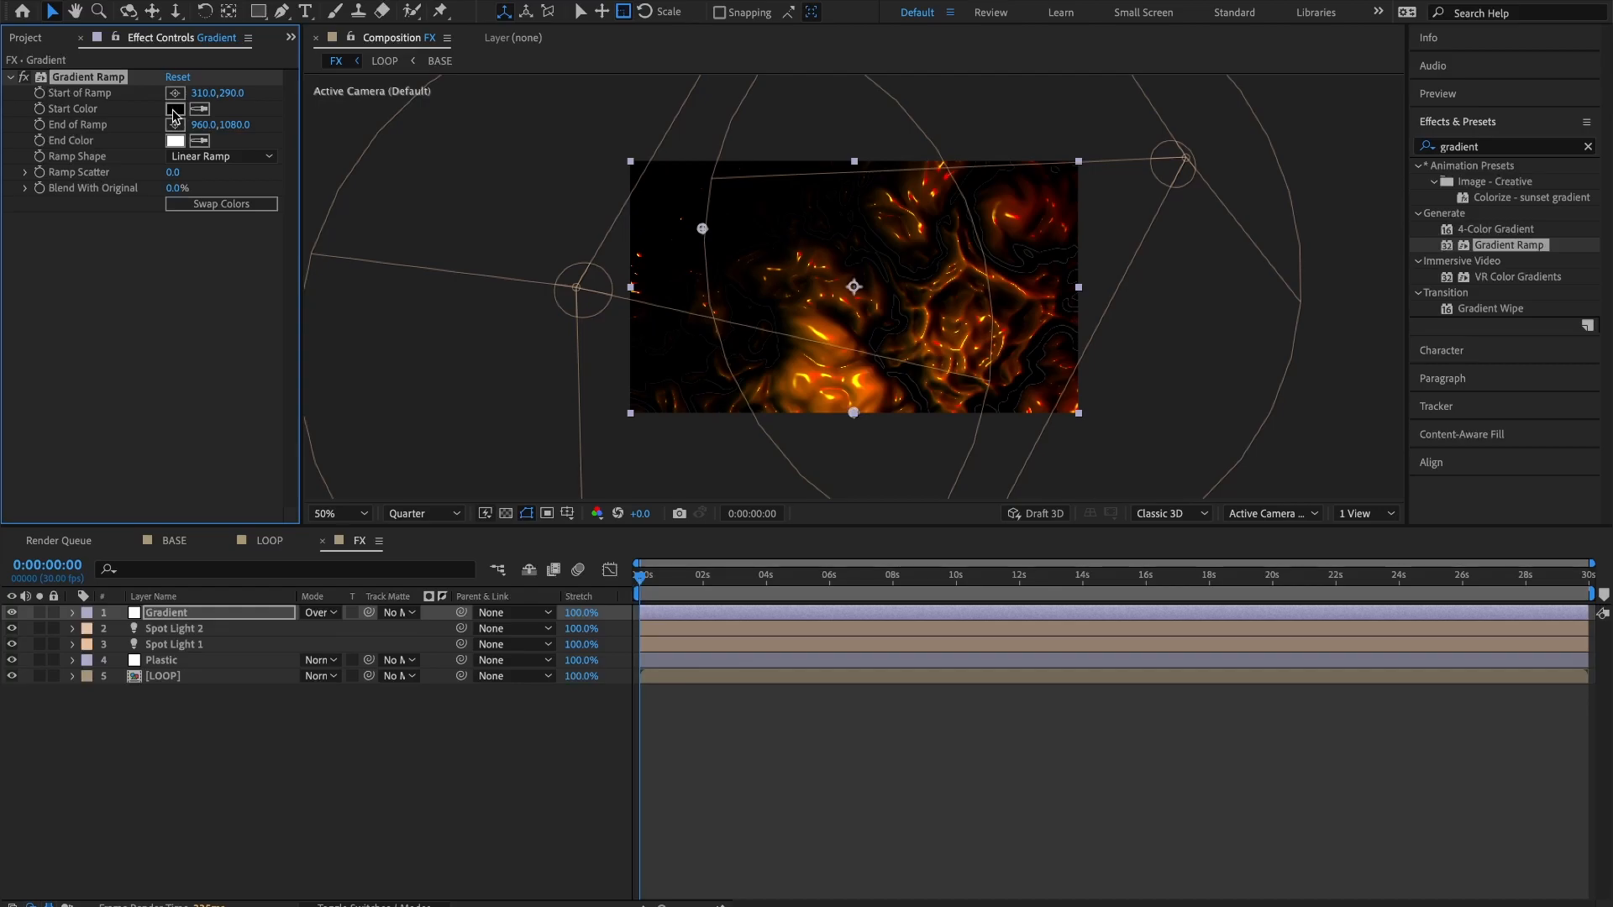
click(174, 110)
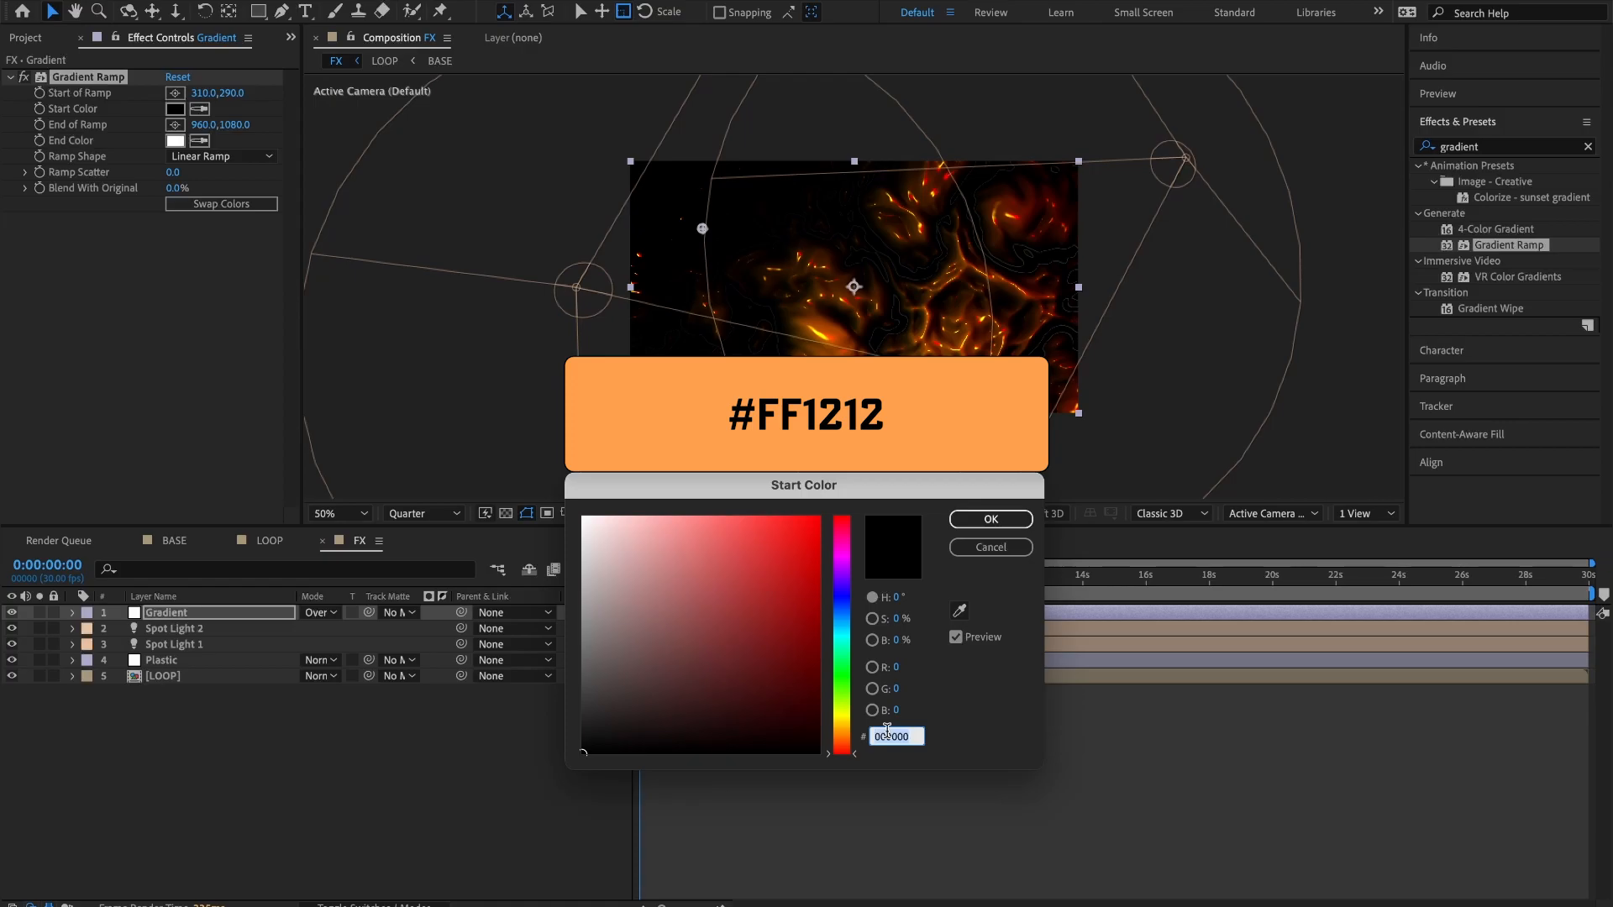
text(FF1212)
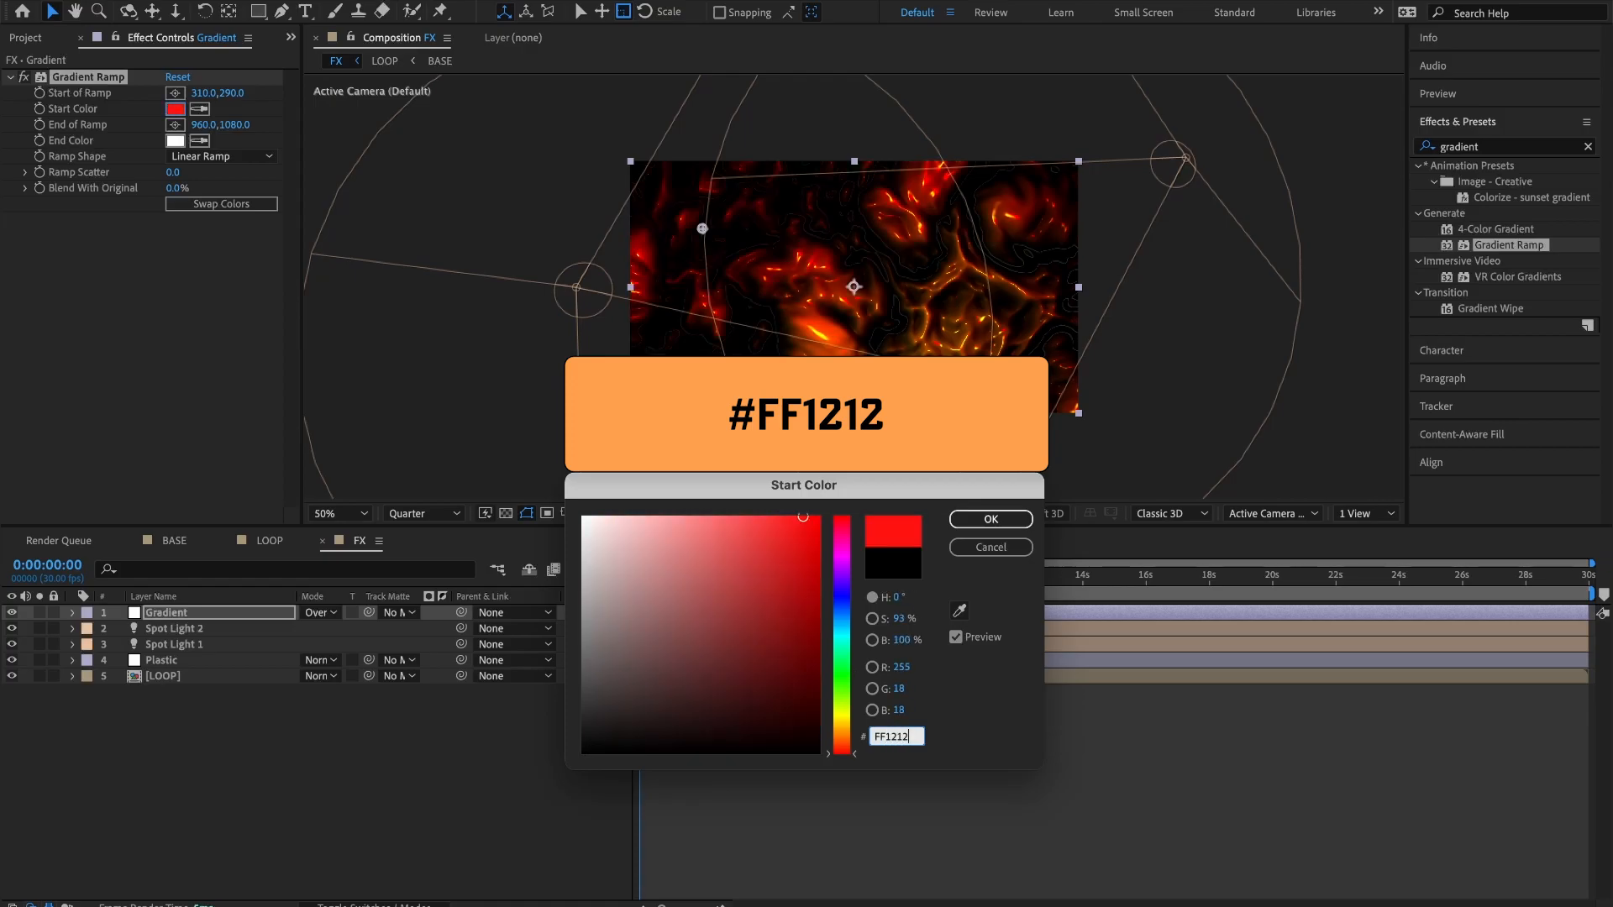
key(Return)
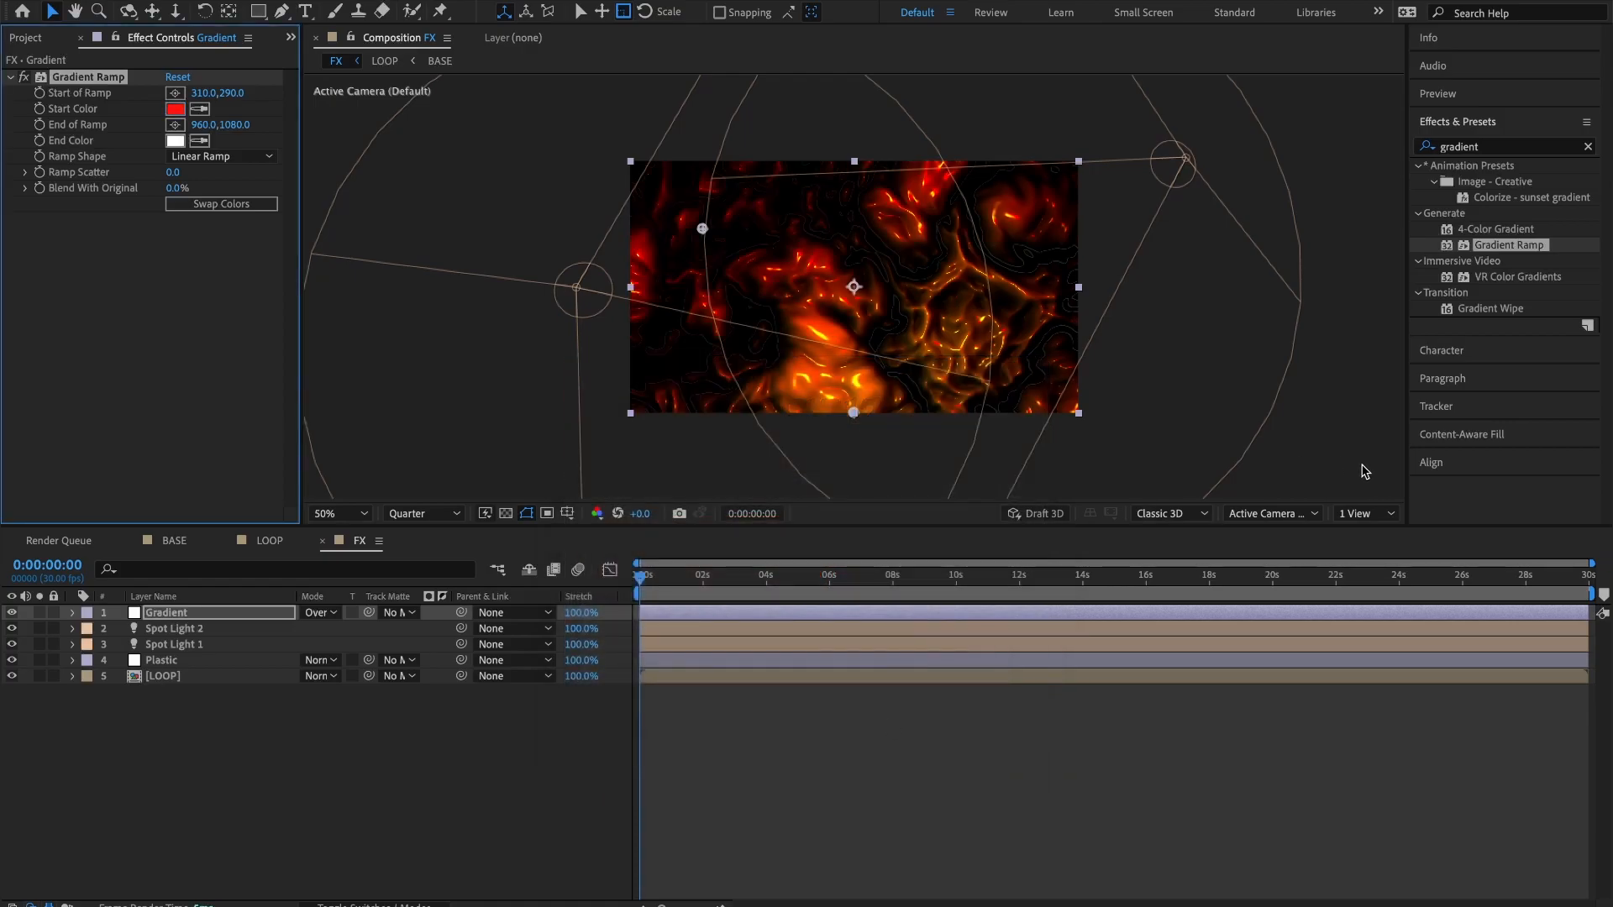
Set the Gradient Ramp's End of Ramp to 1310, 850.
click(207, 128)
key(Return)
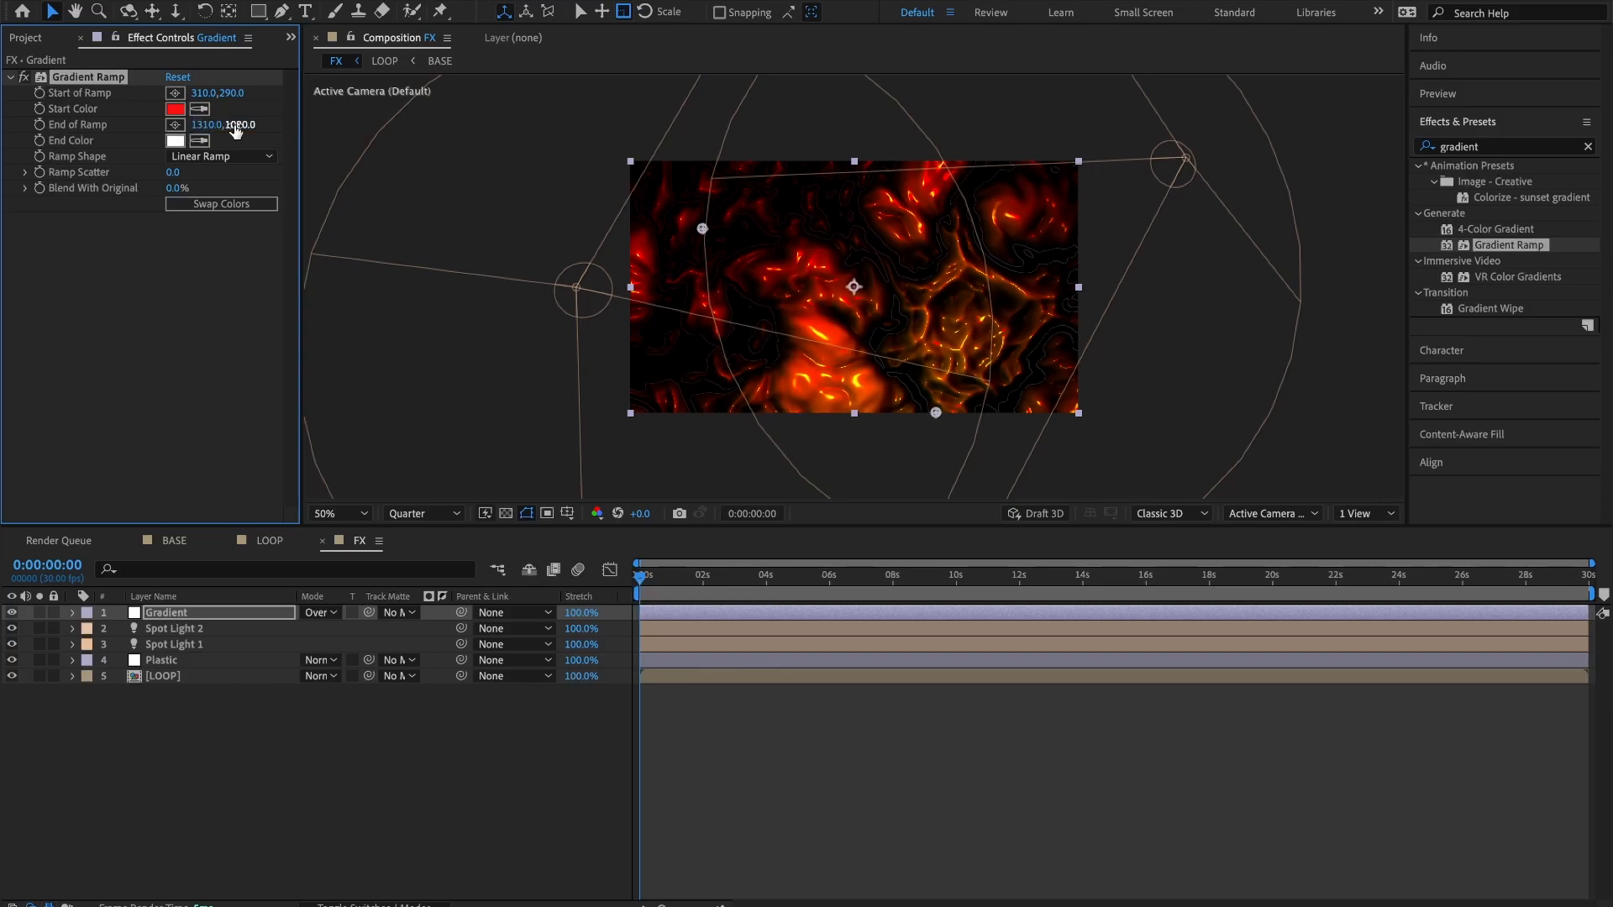
click(237, 128)
text(850)
key(Return)
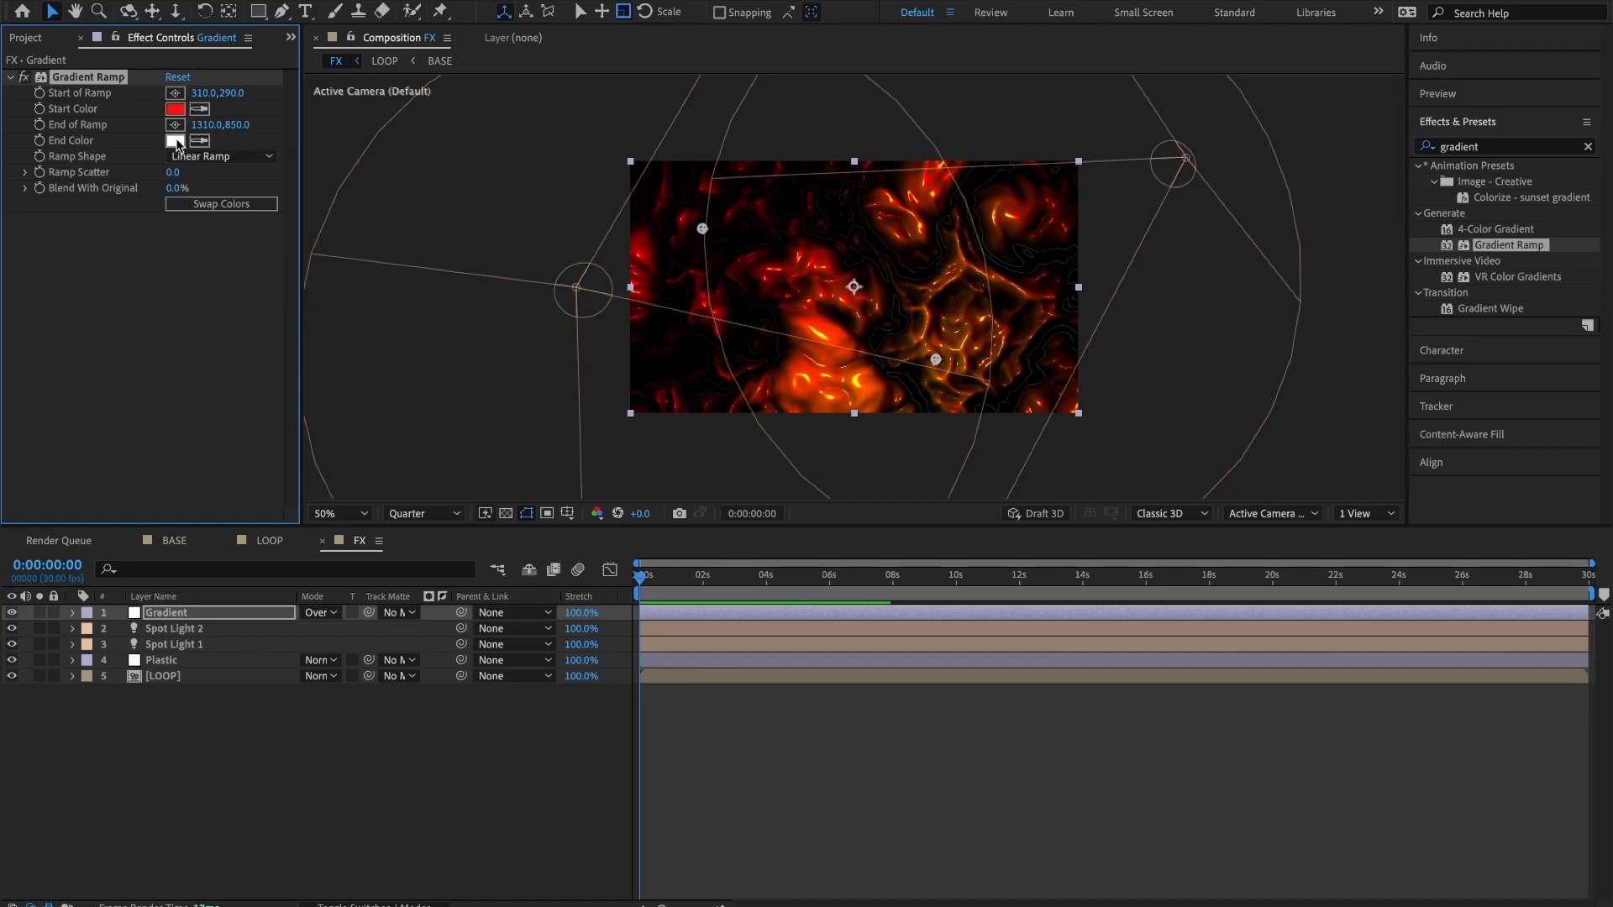
Set the Gradient Ramp's Ramp Scatter to 35 and its Blend With Original to 60%.
click(173, 172)
text(35)
key(Return)
click(173, 188)
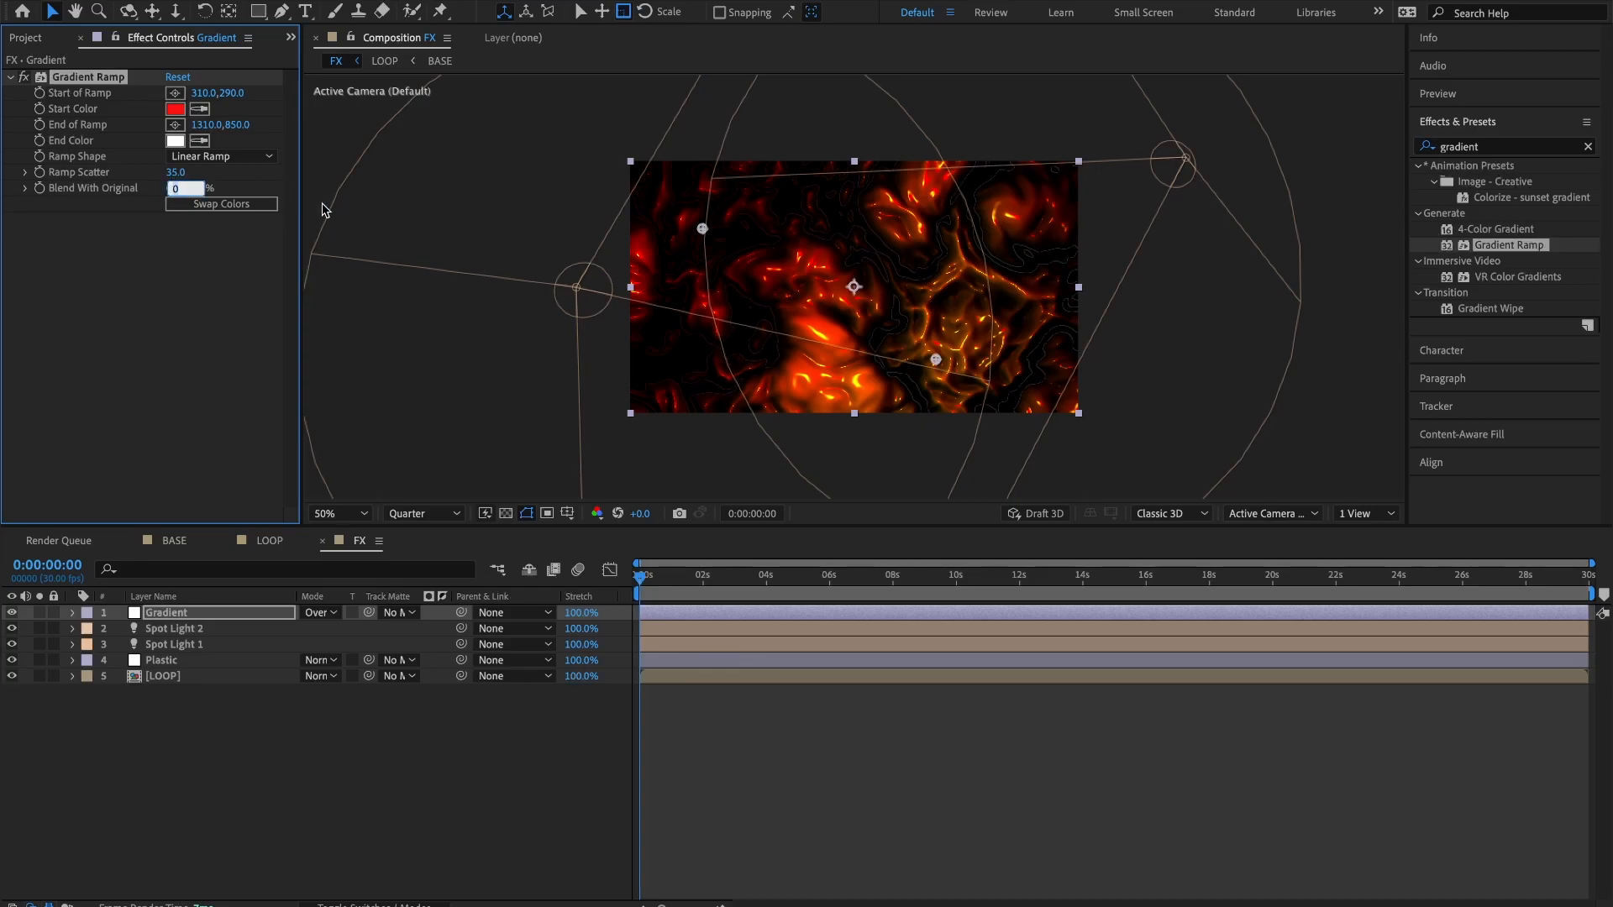
text(65)
key(Return)
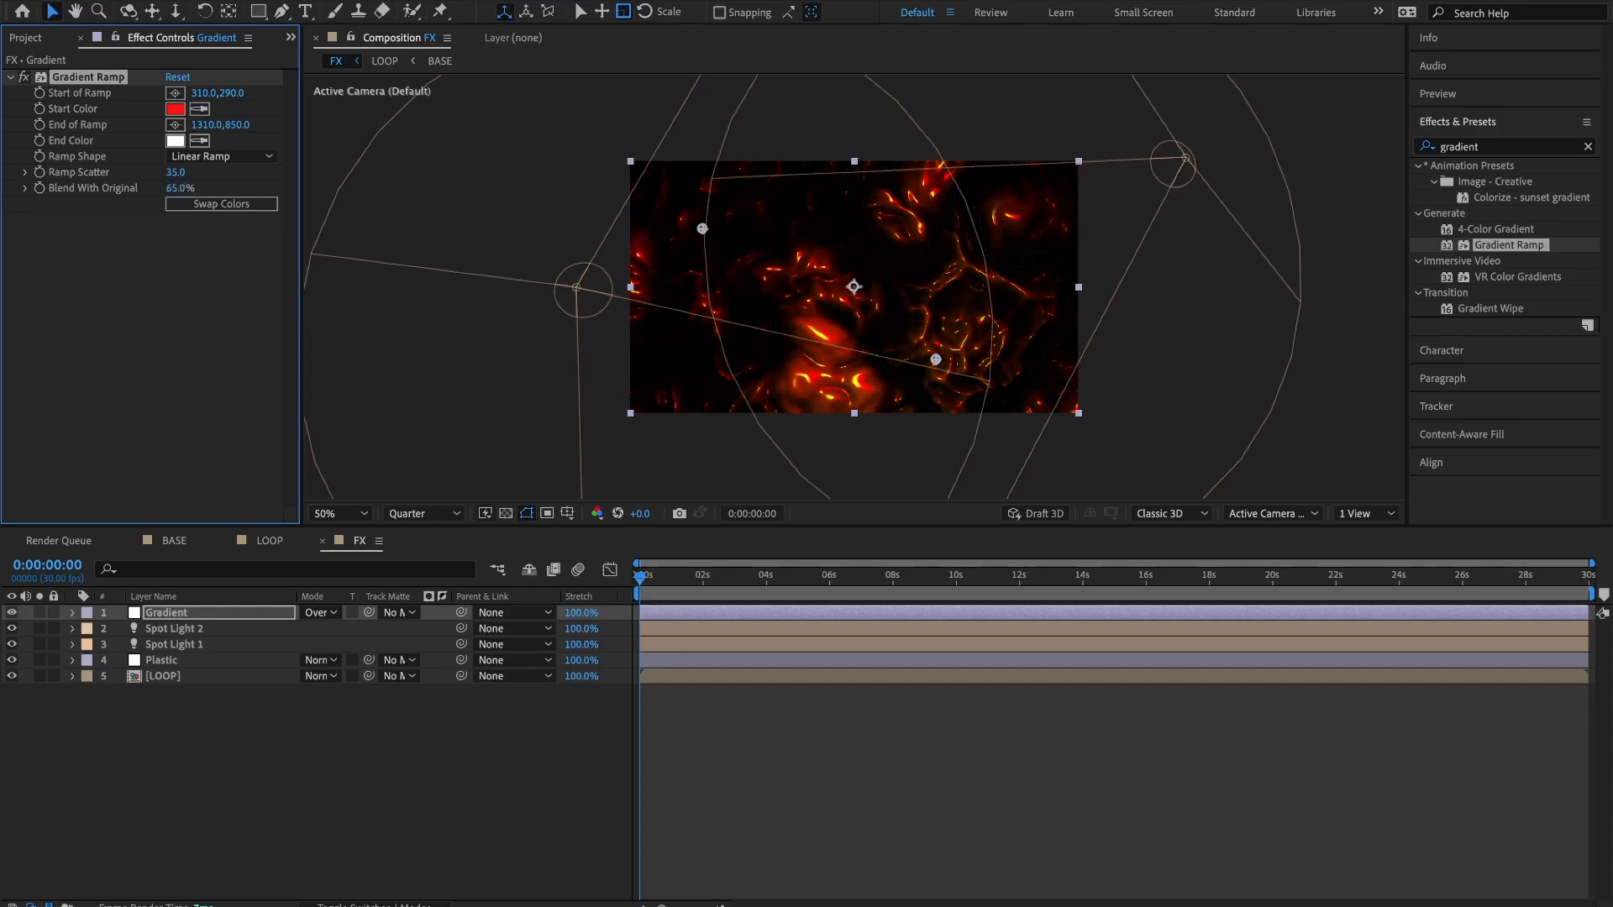
click(176, 188)
text(60)
click(175, 324)
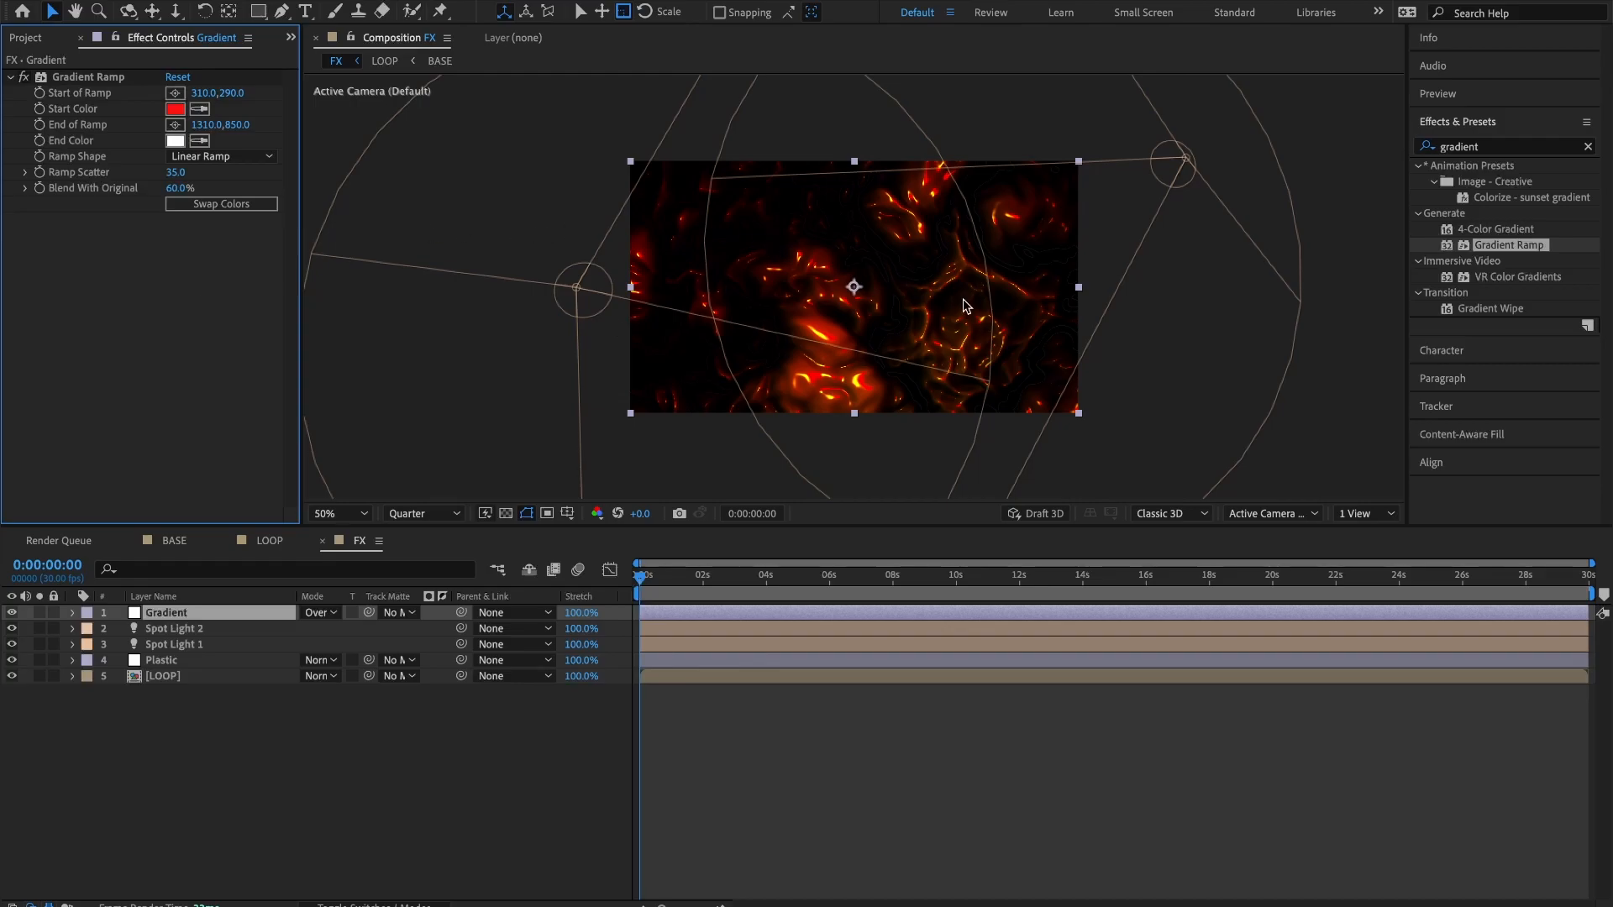
Play back the FX composition from the first frame to check the gradient's look, and deselect the layer.
drag(655, 588, 291, 406)
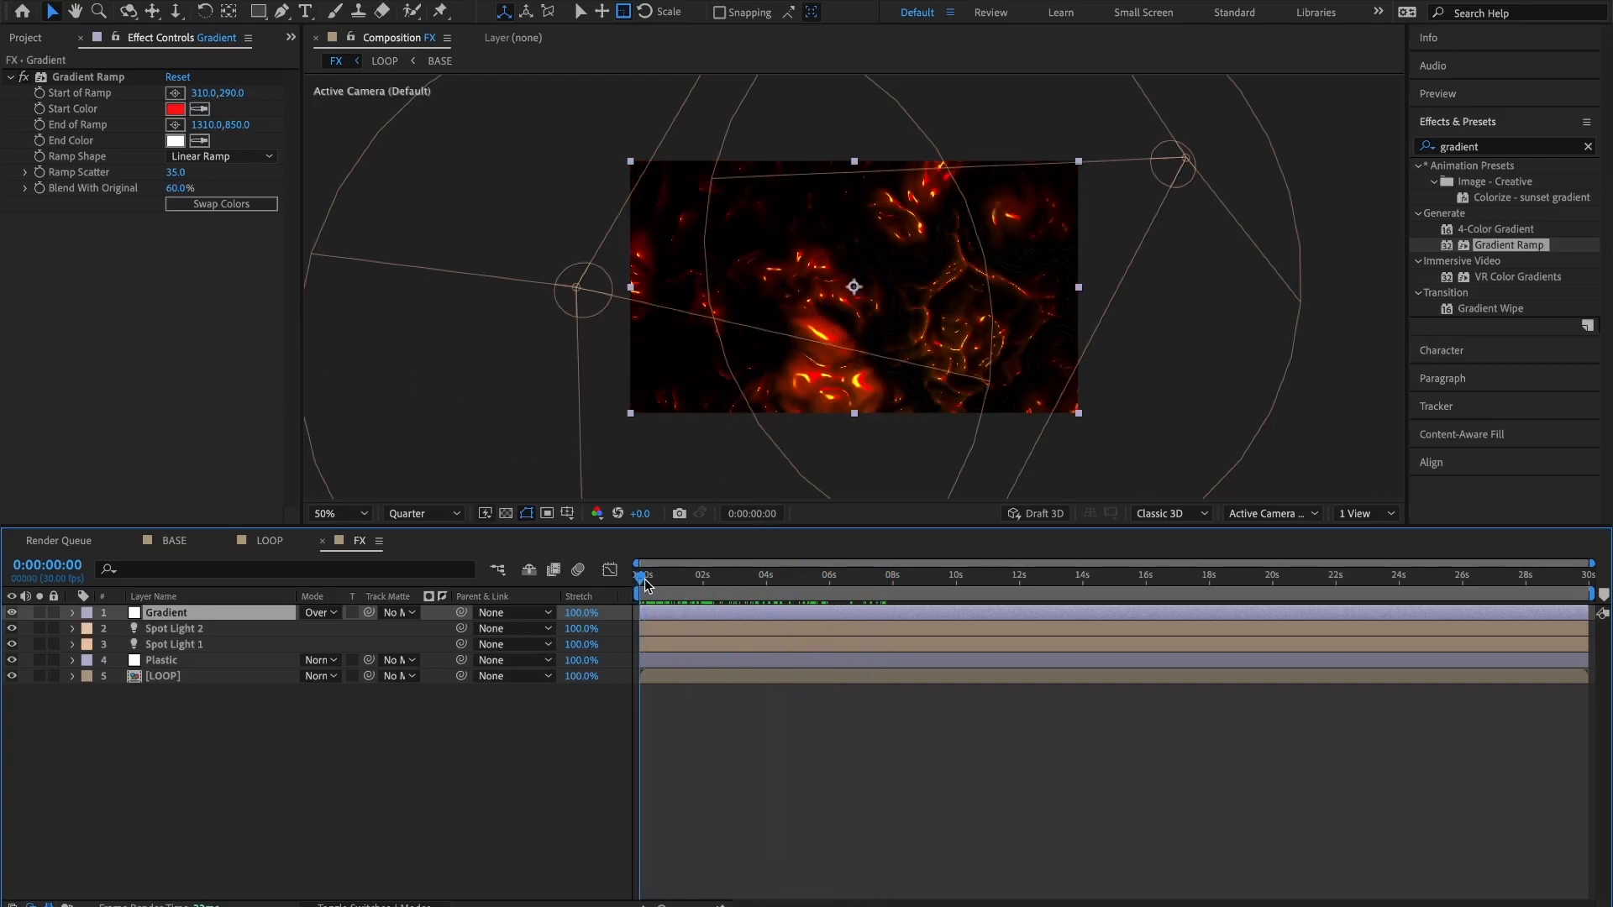
mouse_move(645, 579)
mouse_down()
mouse_move(658, 578)
mouse_move(633, 578)
mouse_up()
key(space)
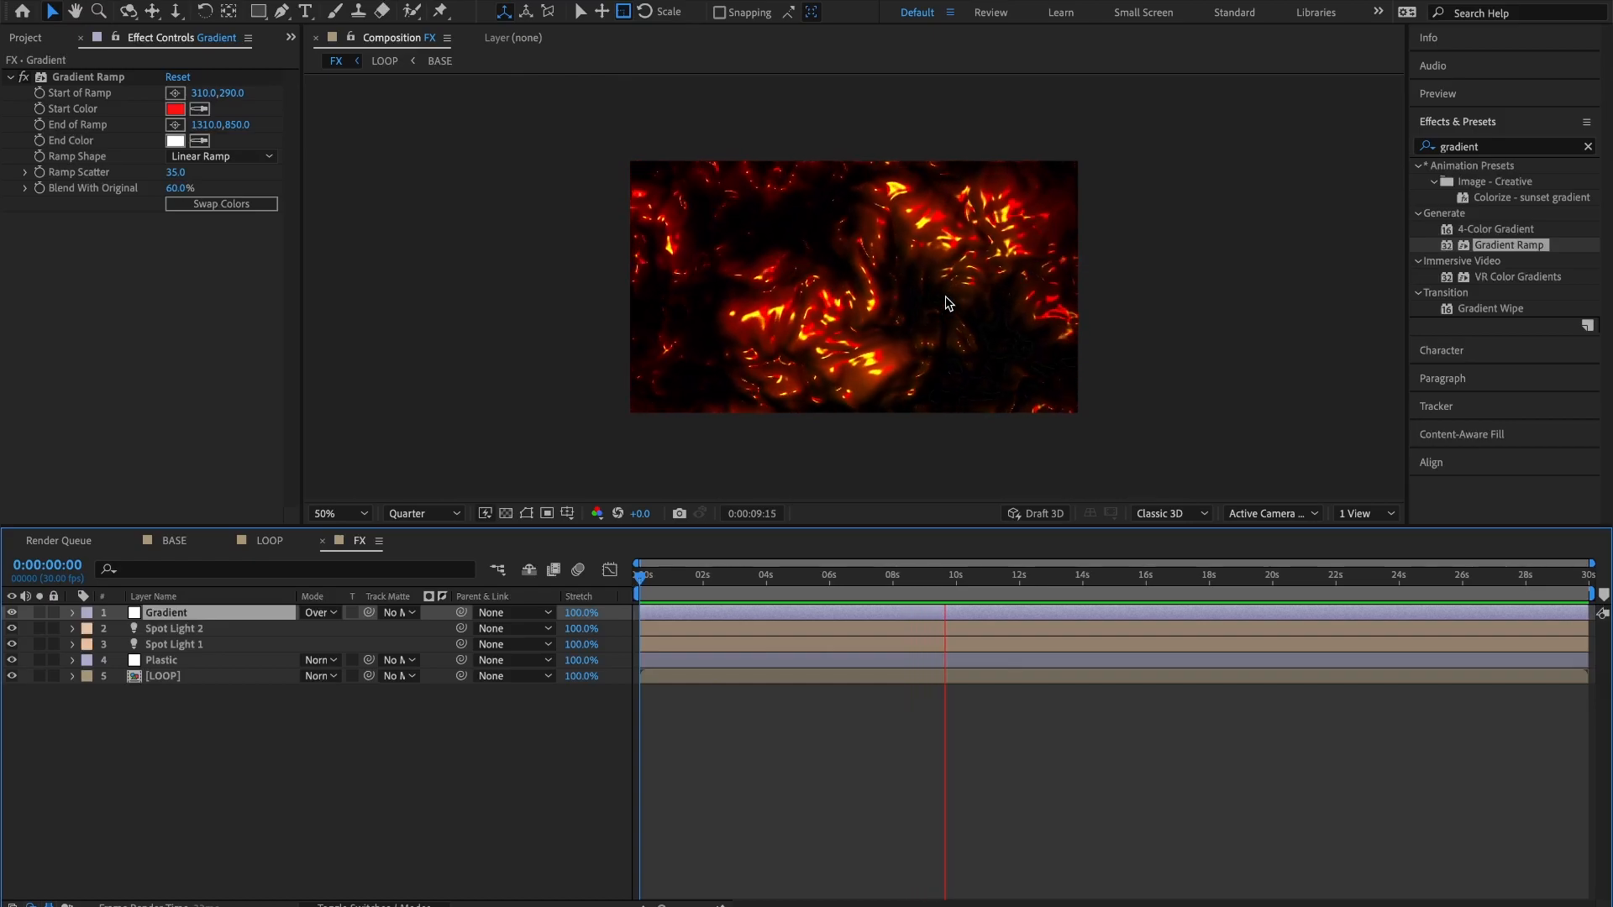
key(space)
click(212, 745)
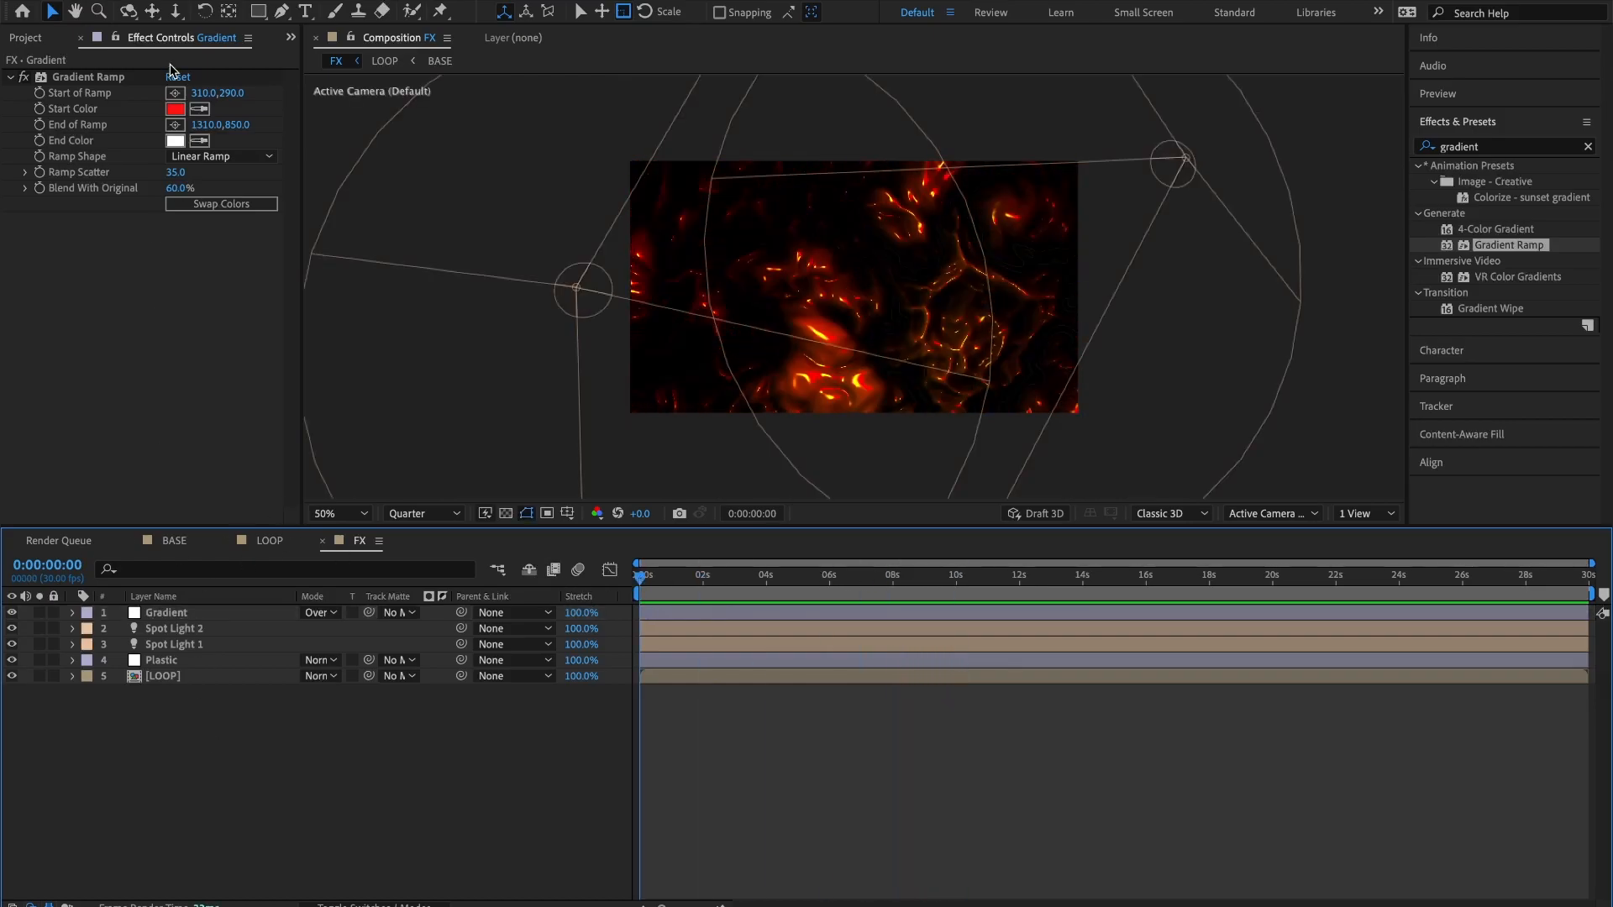
Create a new composition named RENDER at 1920x1080, 30 fps and 30 seconds long.
click(32, 39)
click(73, 356)
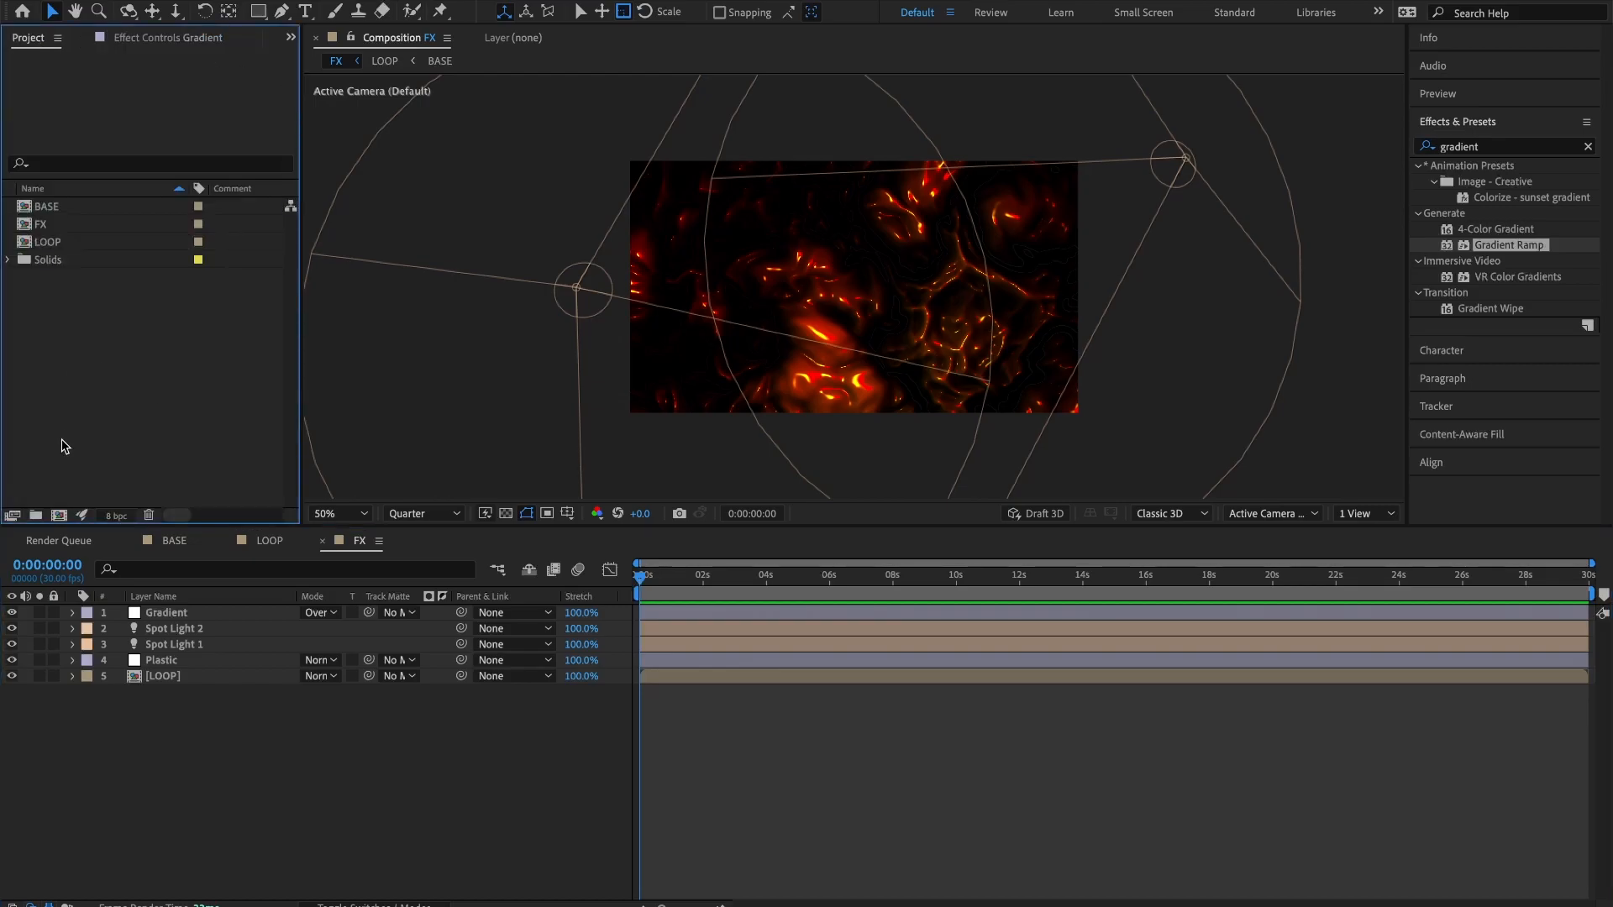
click(59, 515)
text(RENDER)
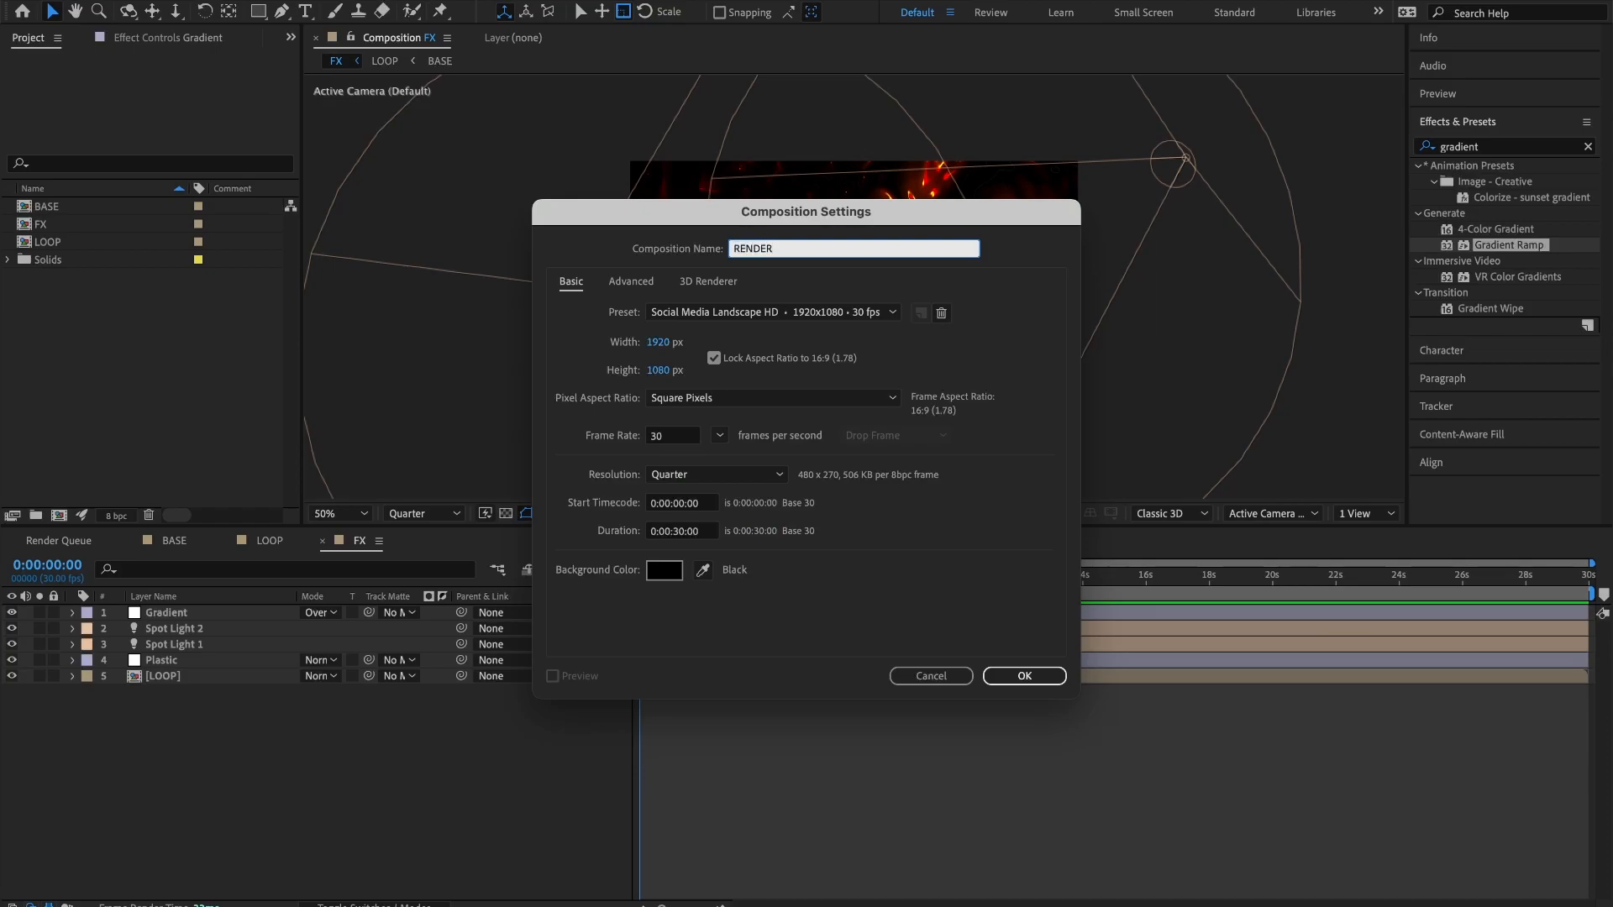
key(Return)
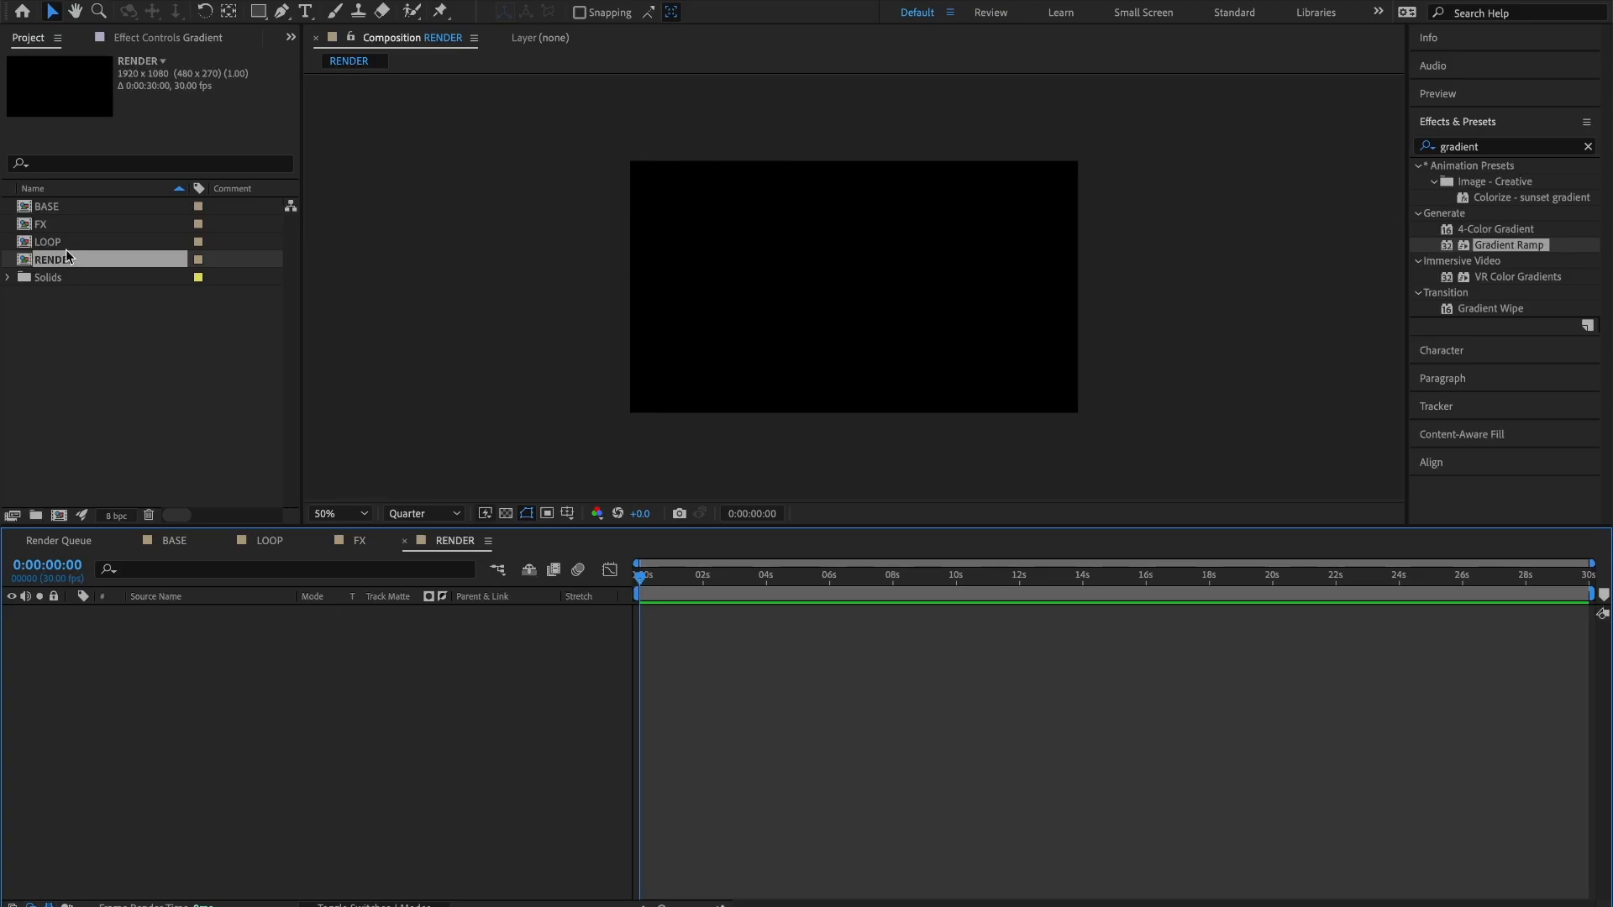
Place the FX composition as a layer in the RENDER composition and scrub through its opening seconds.
click(41, 225)
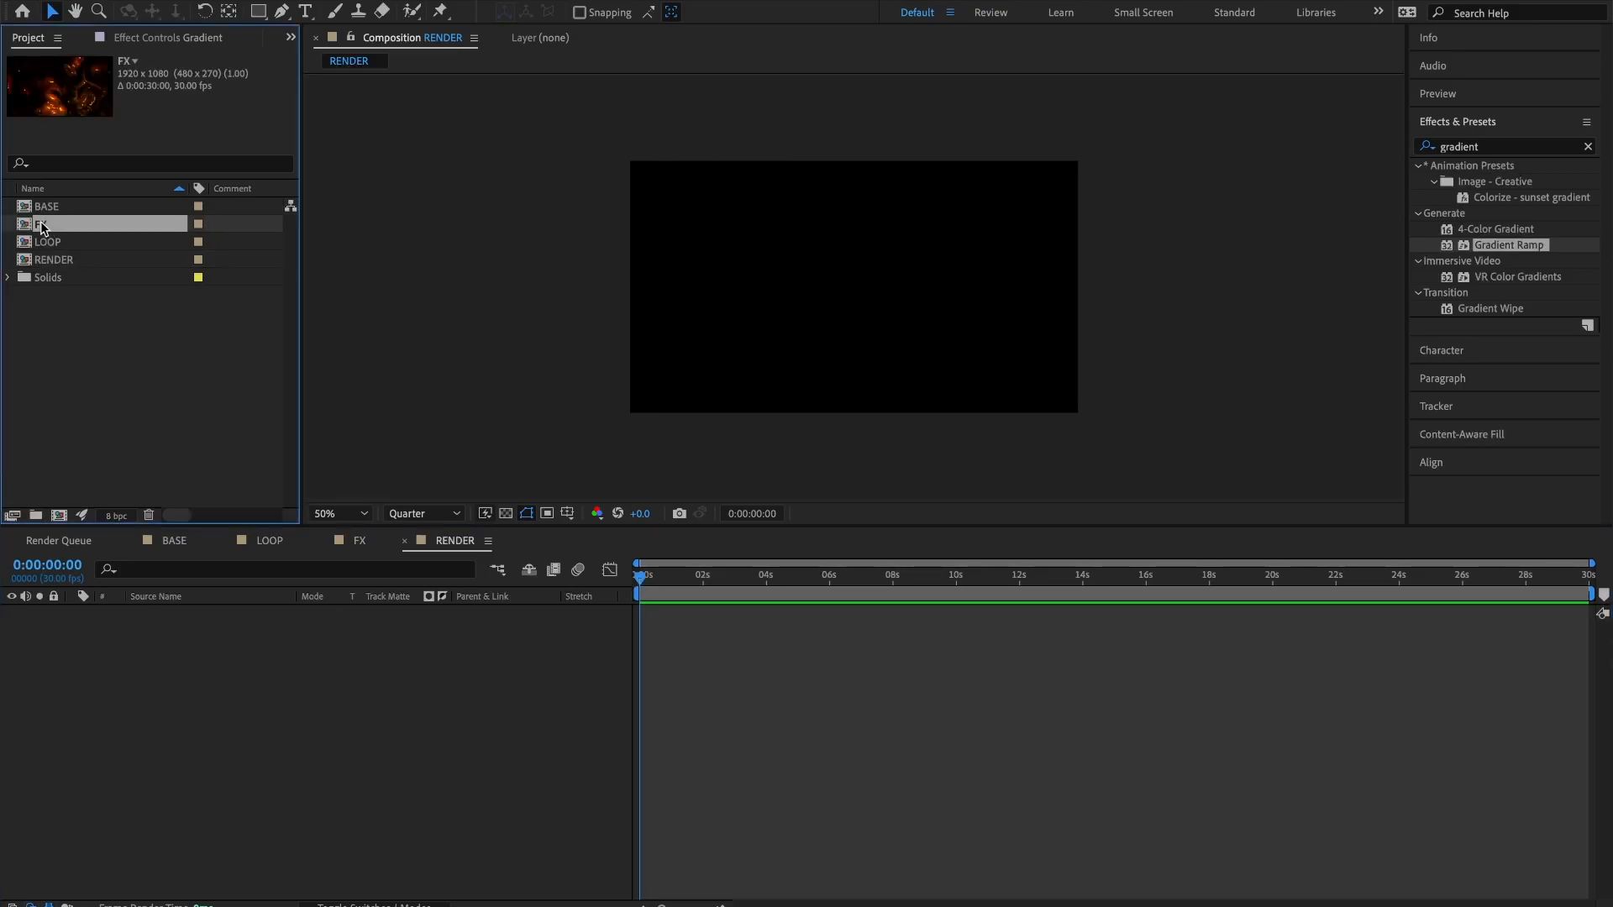
drag(41, 225, 210, 660)
drag(642, 580, 710, 583)
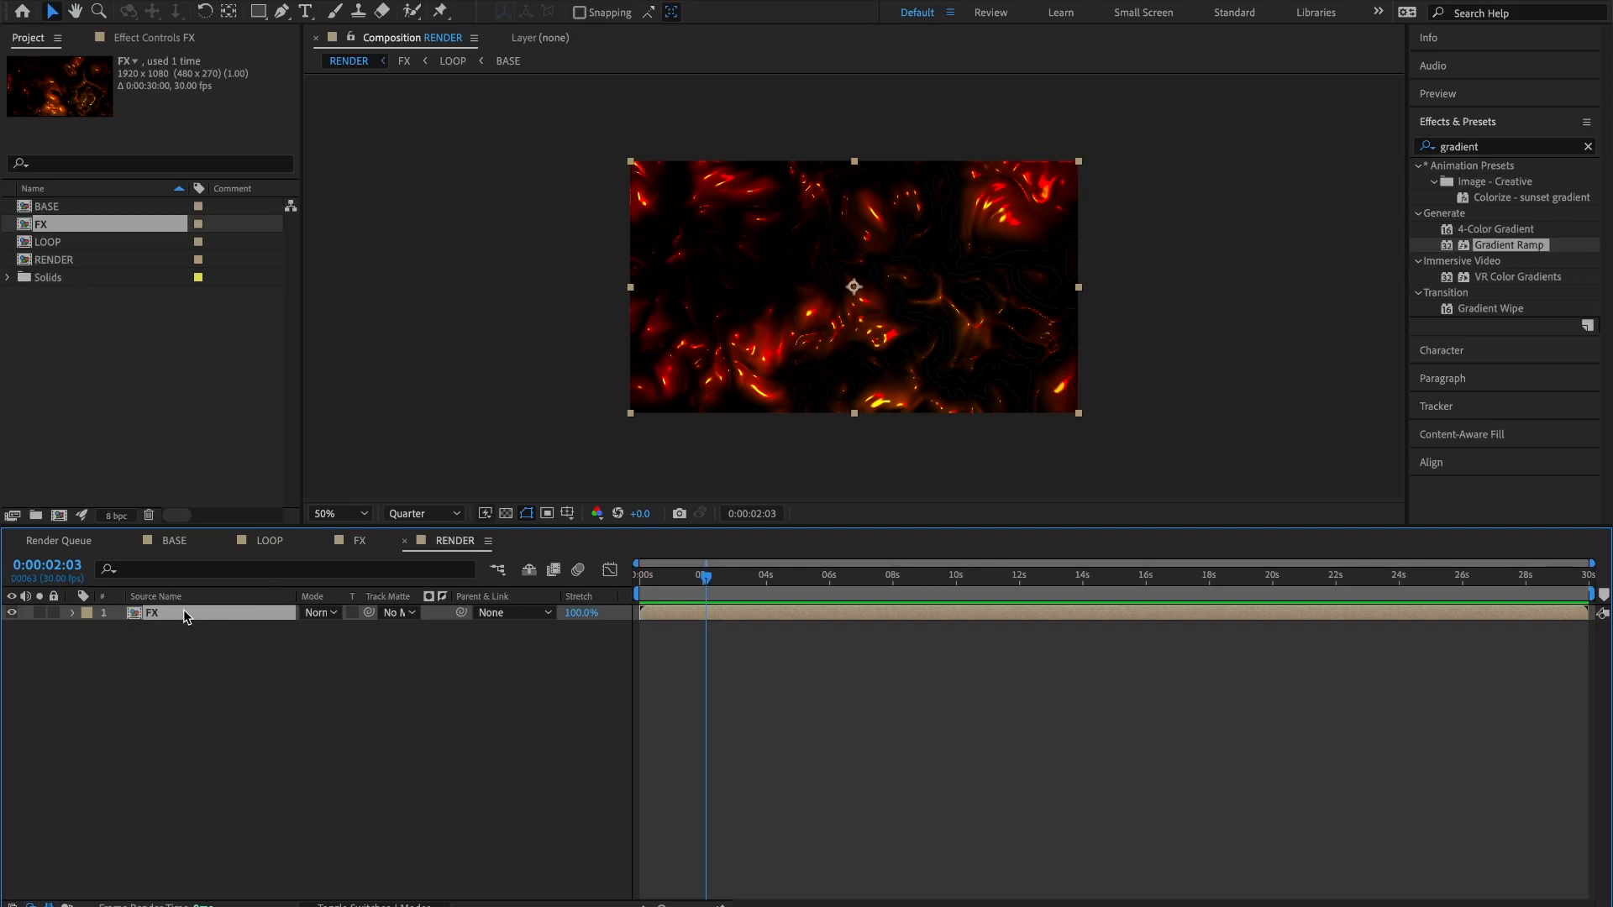
Scale the FX layer to 105%, return to the first frame and collapse the layer's properties.
click(73, 612)
click(89, 629)
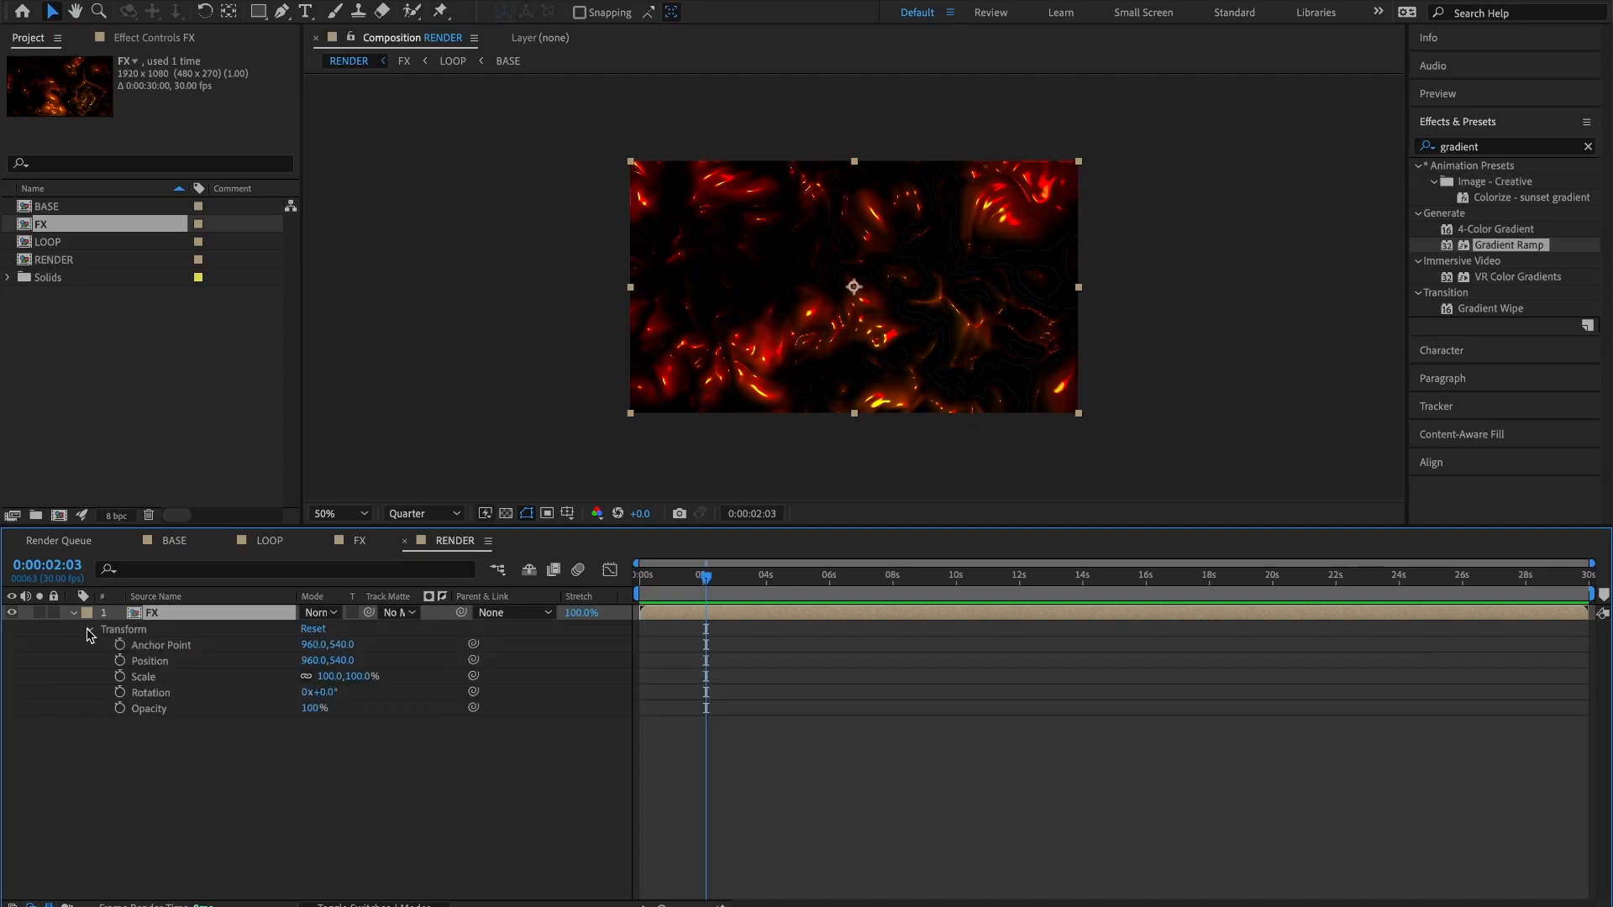
click(328, 676)
text(105)
key(Return)
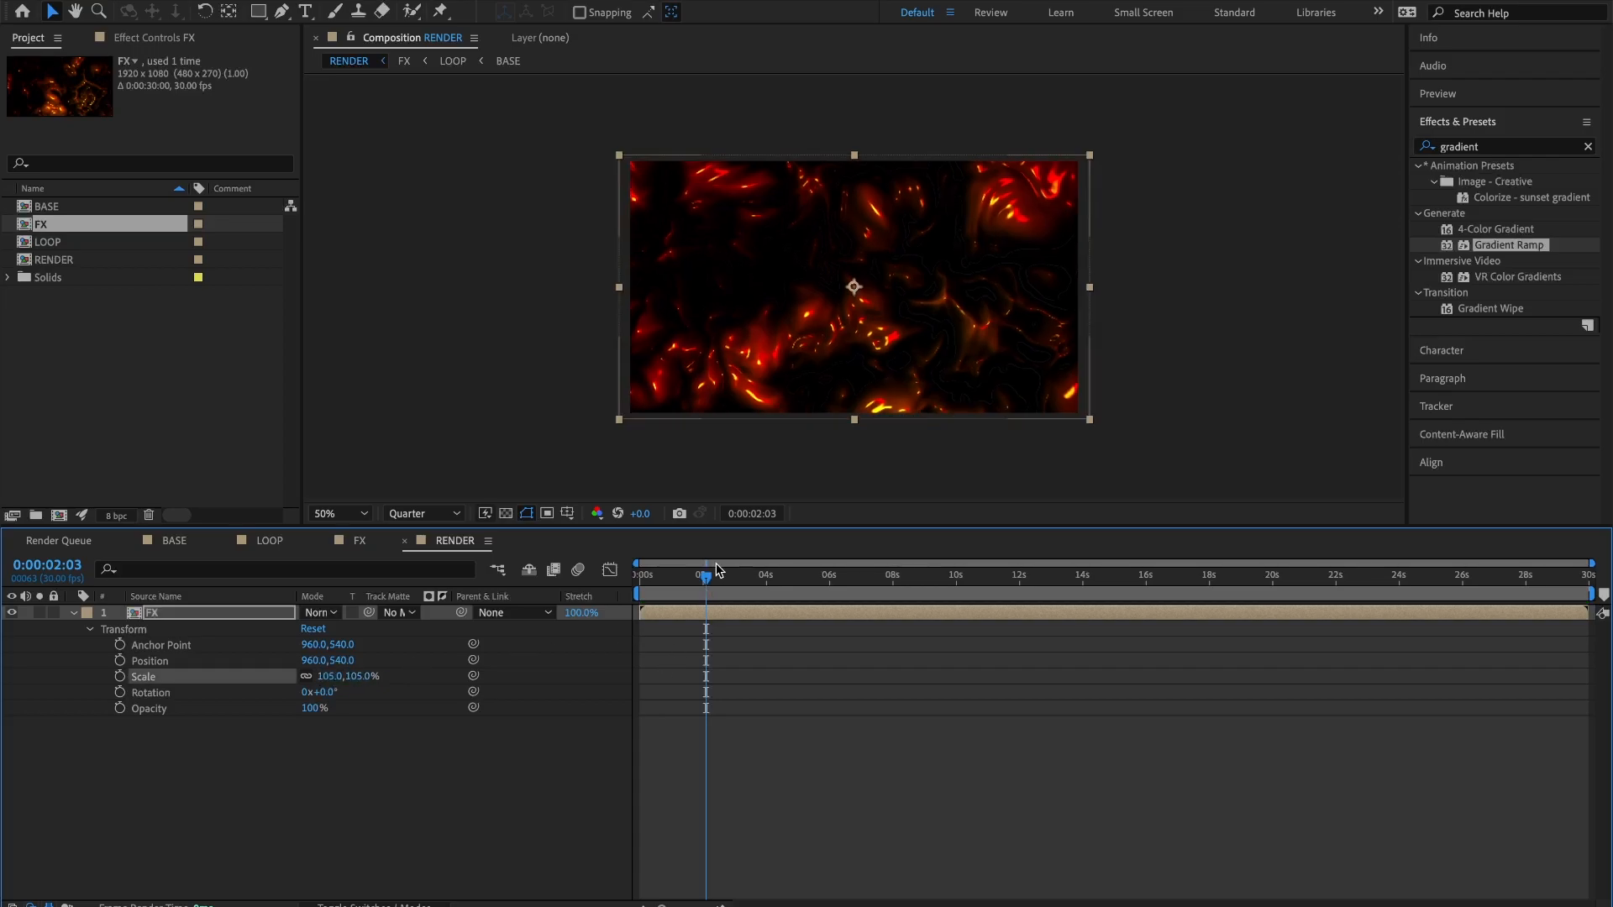
drag(717, 571, 668, 572)
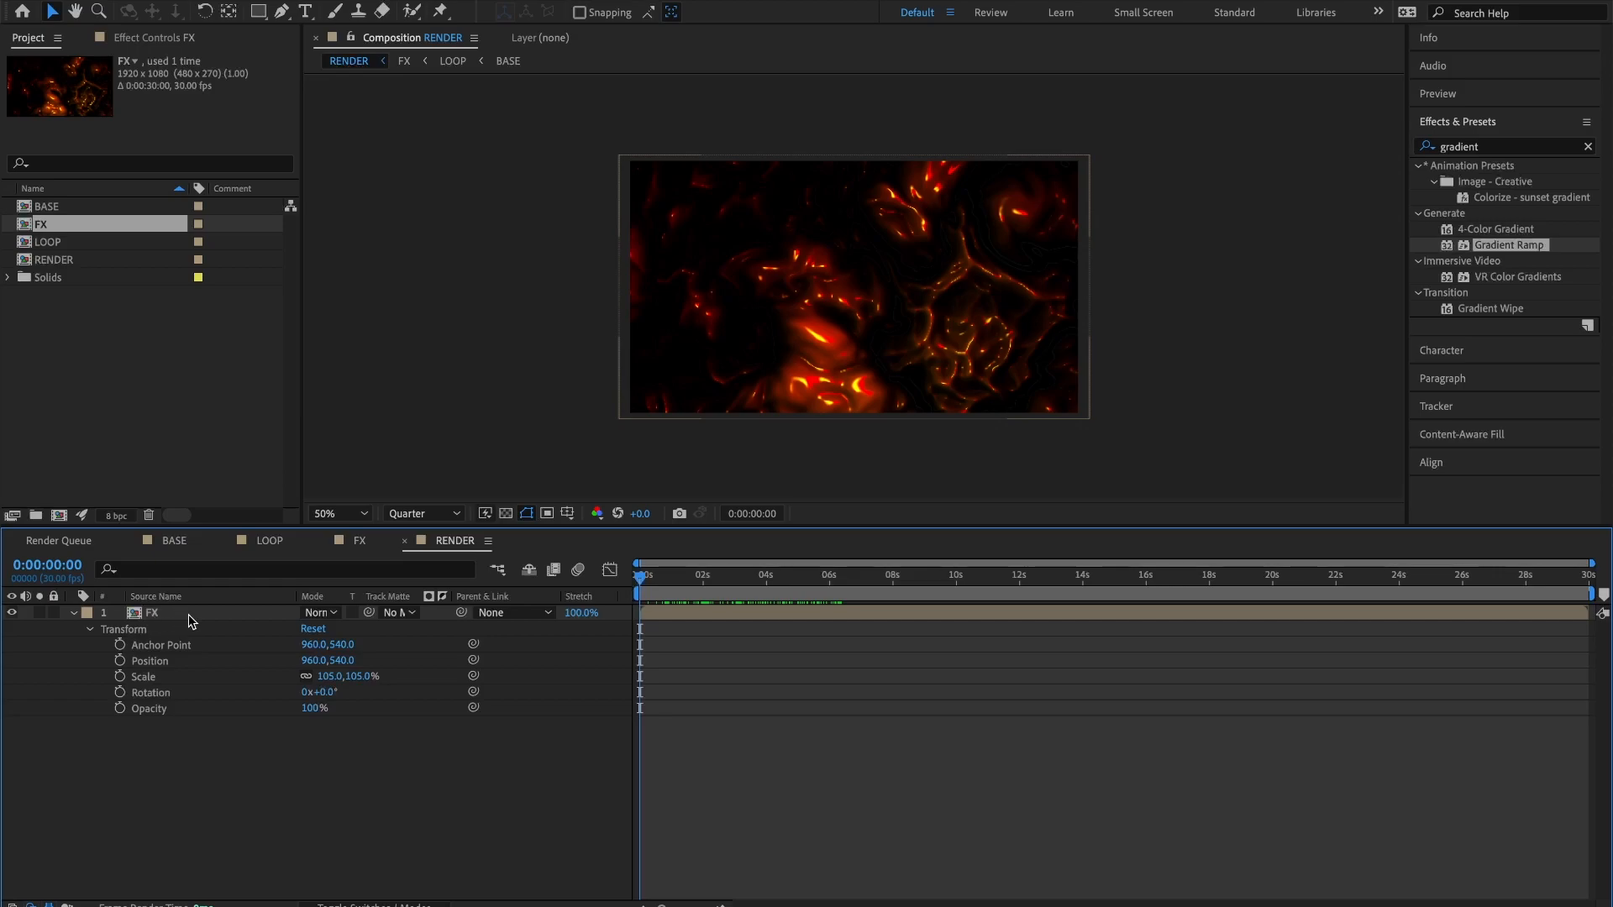
click(85, 630)
click(72, 613)
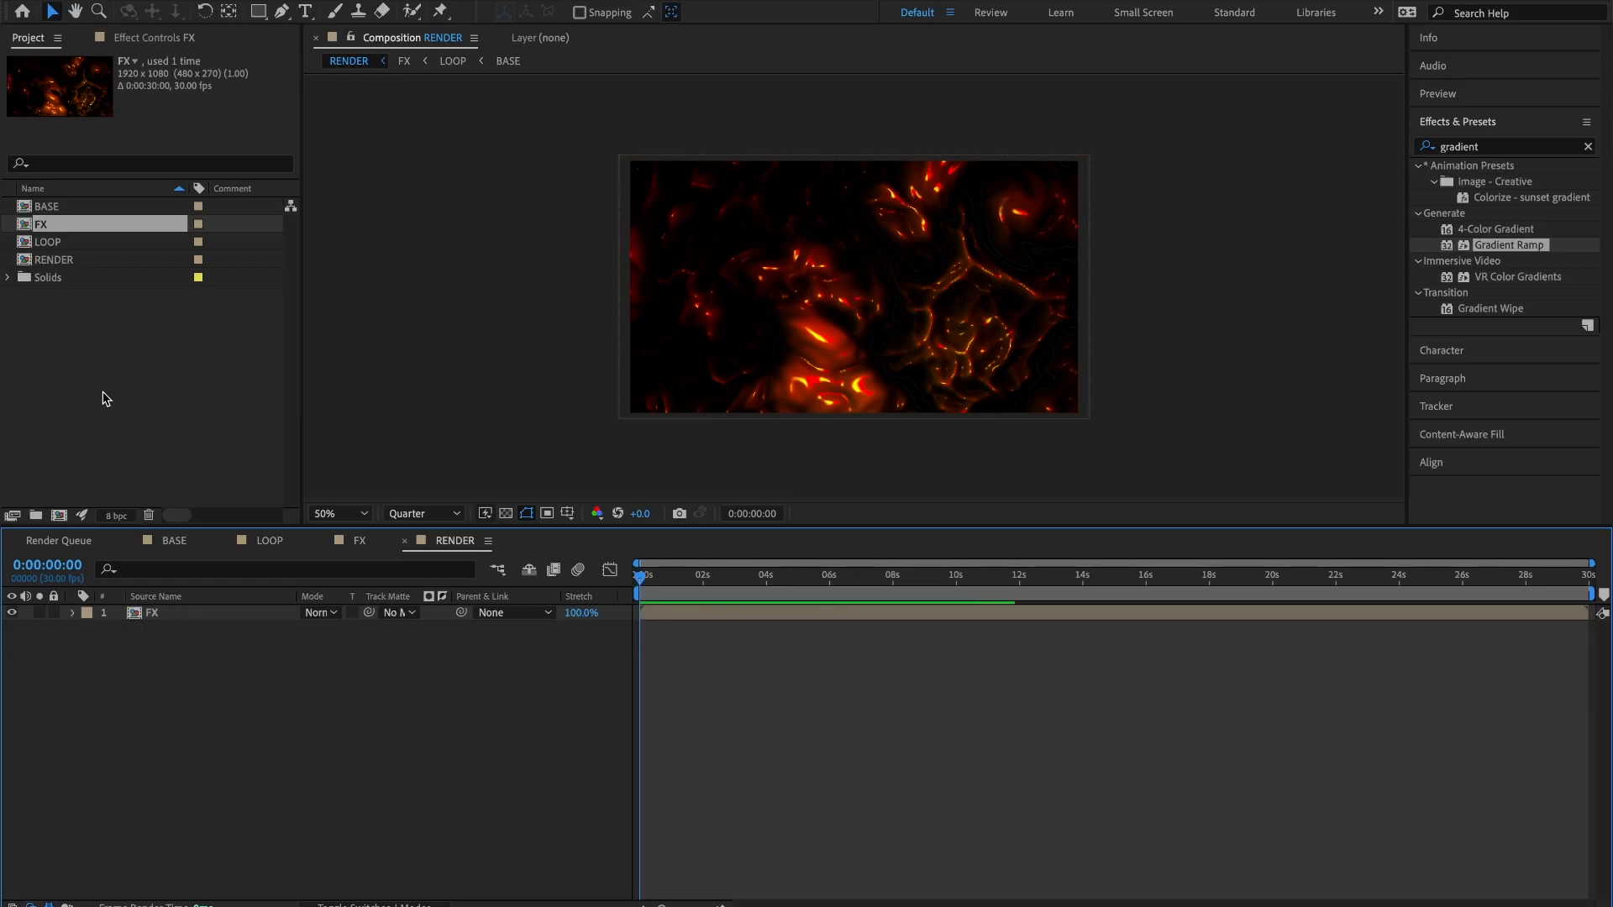
Add the LOOP composition above the FX layer in RENDER and set its blending mode to Pin Light.
click(56, 243)
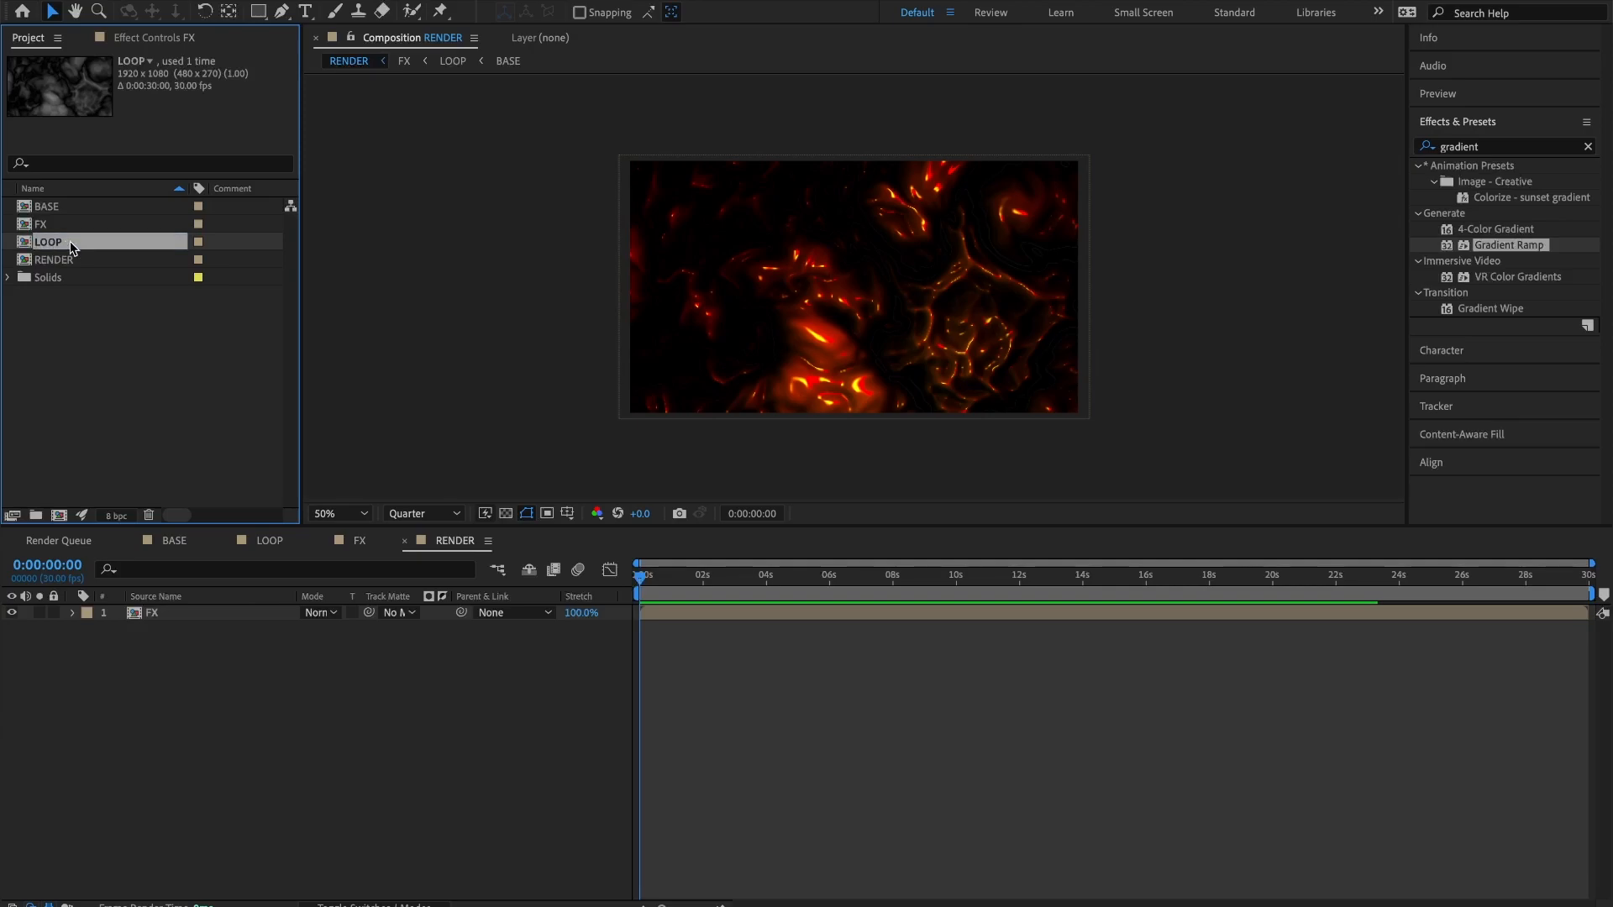
drag(55, 244, 169, 612)
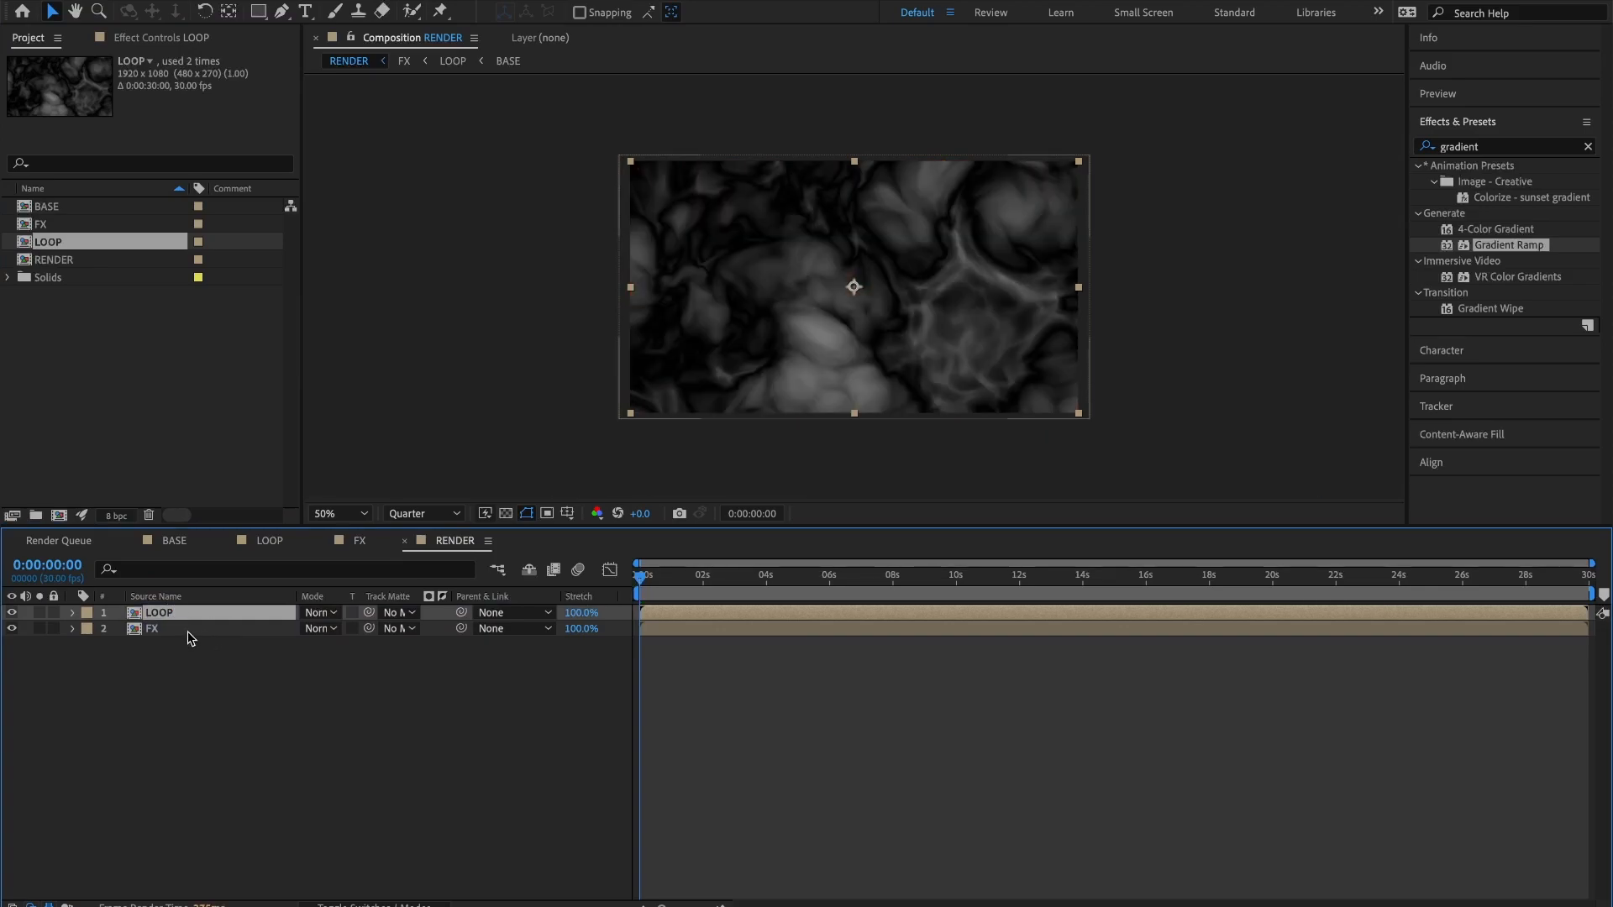
drag(651, 580, 561, 575)
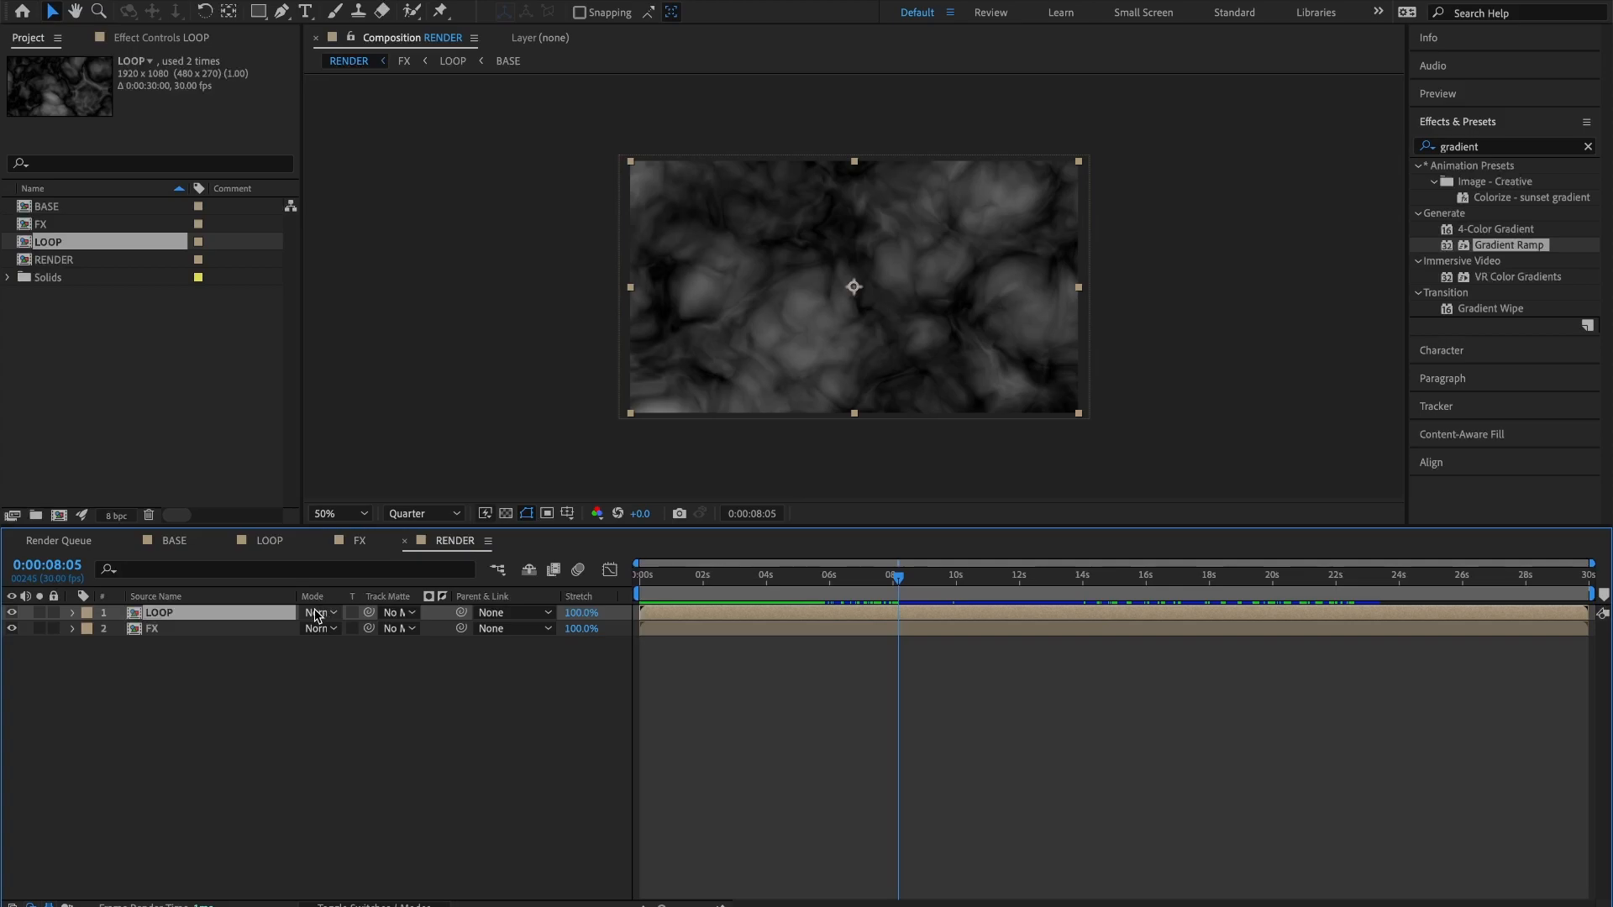
click(316, 615)
click(347, 539)
click(859, 581)
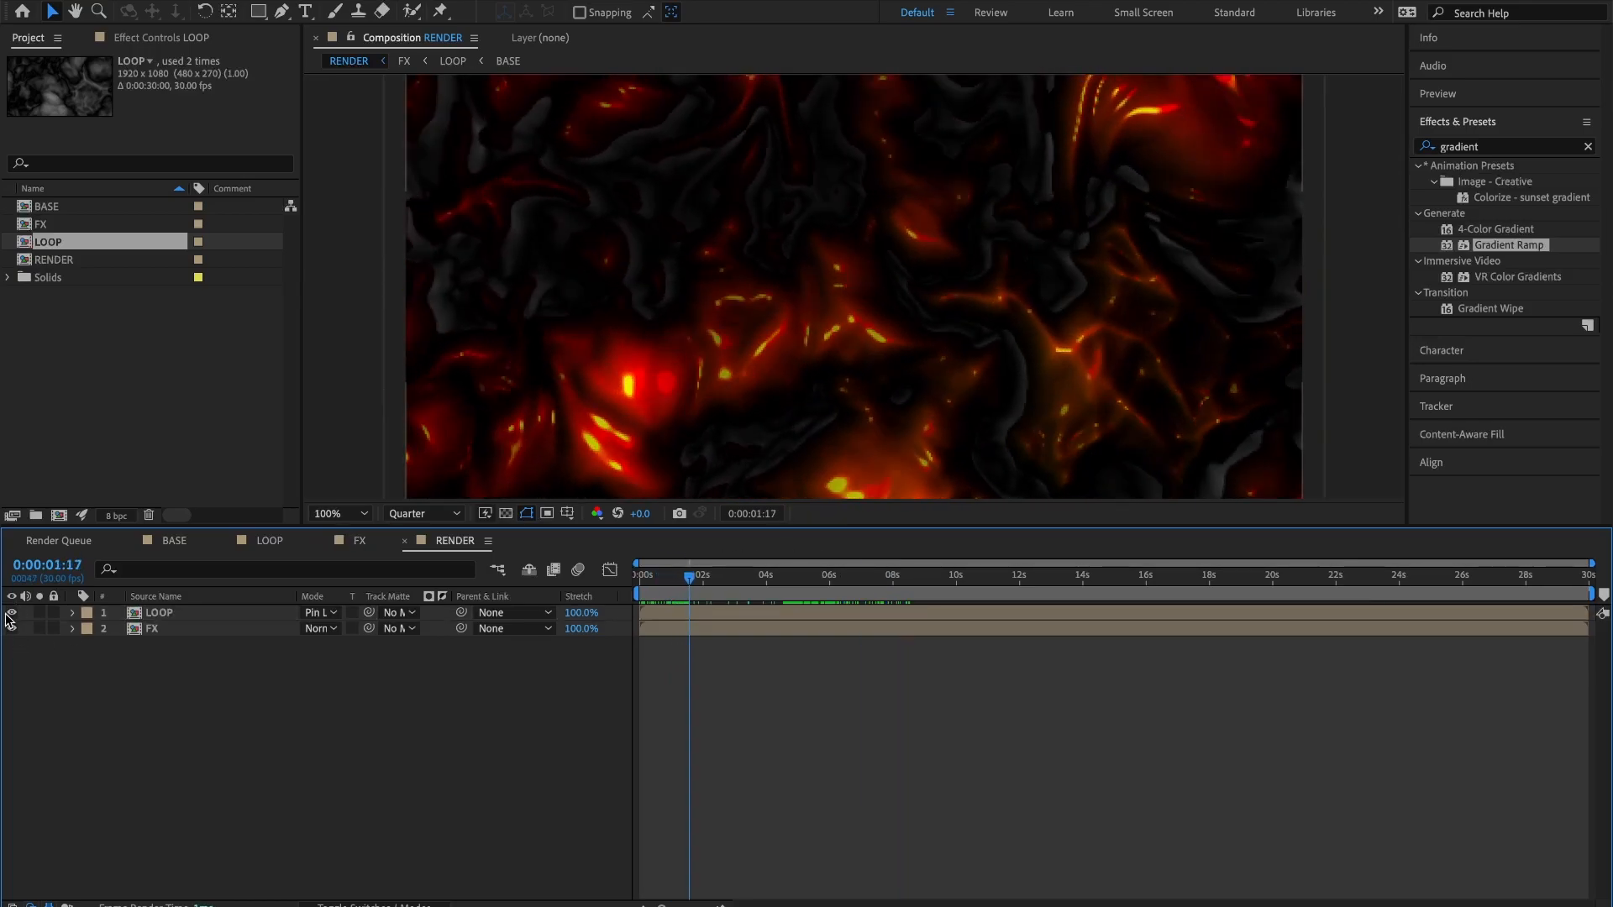
Compare RENDER with the LOOP layer hidden and shown, then preview the composition from its first frame.
click(12, 612)
click(11, 613)
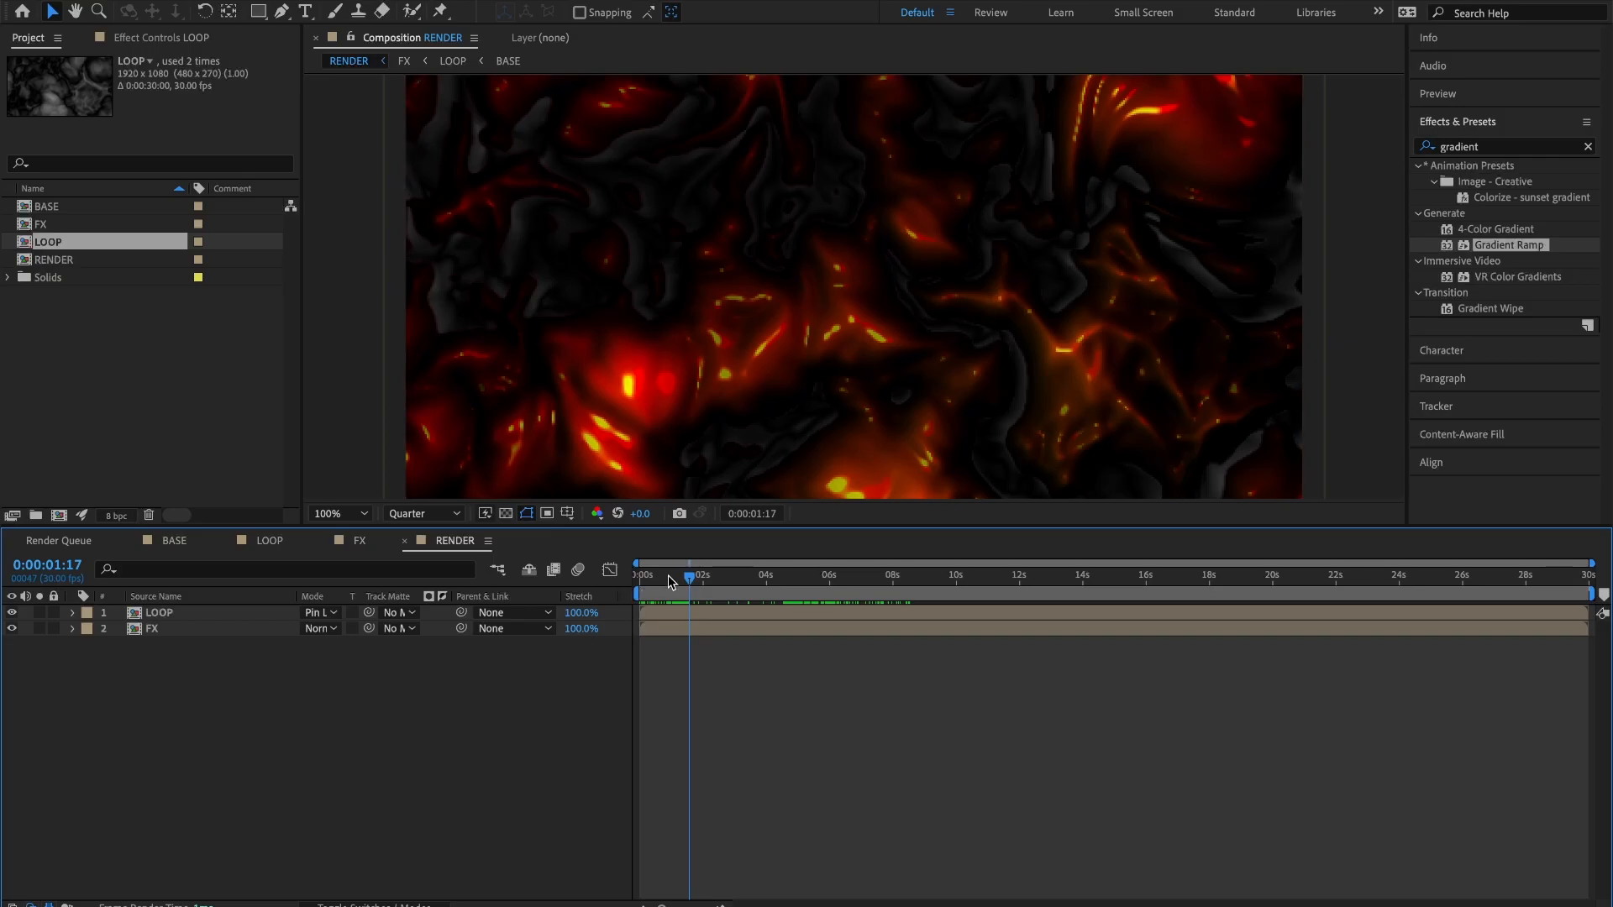
drag(668, 576, 594, 575)
key(comma)
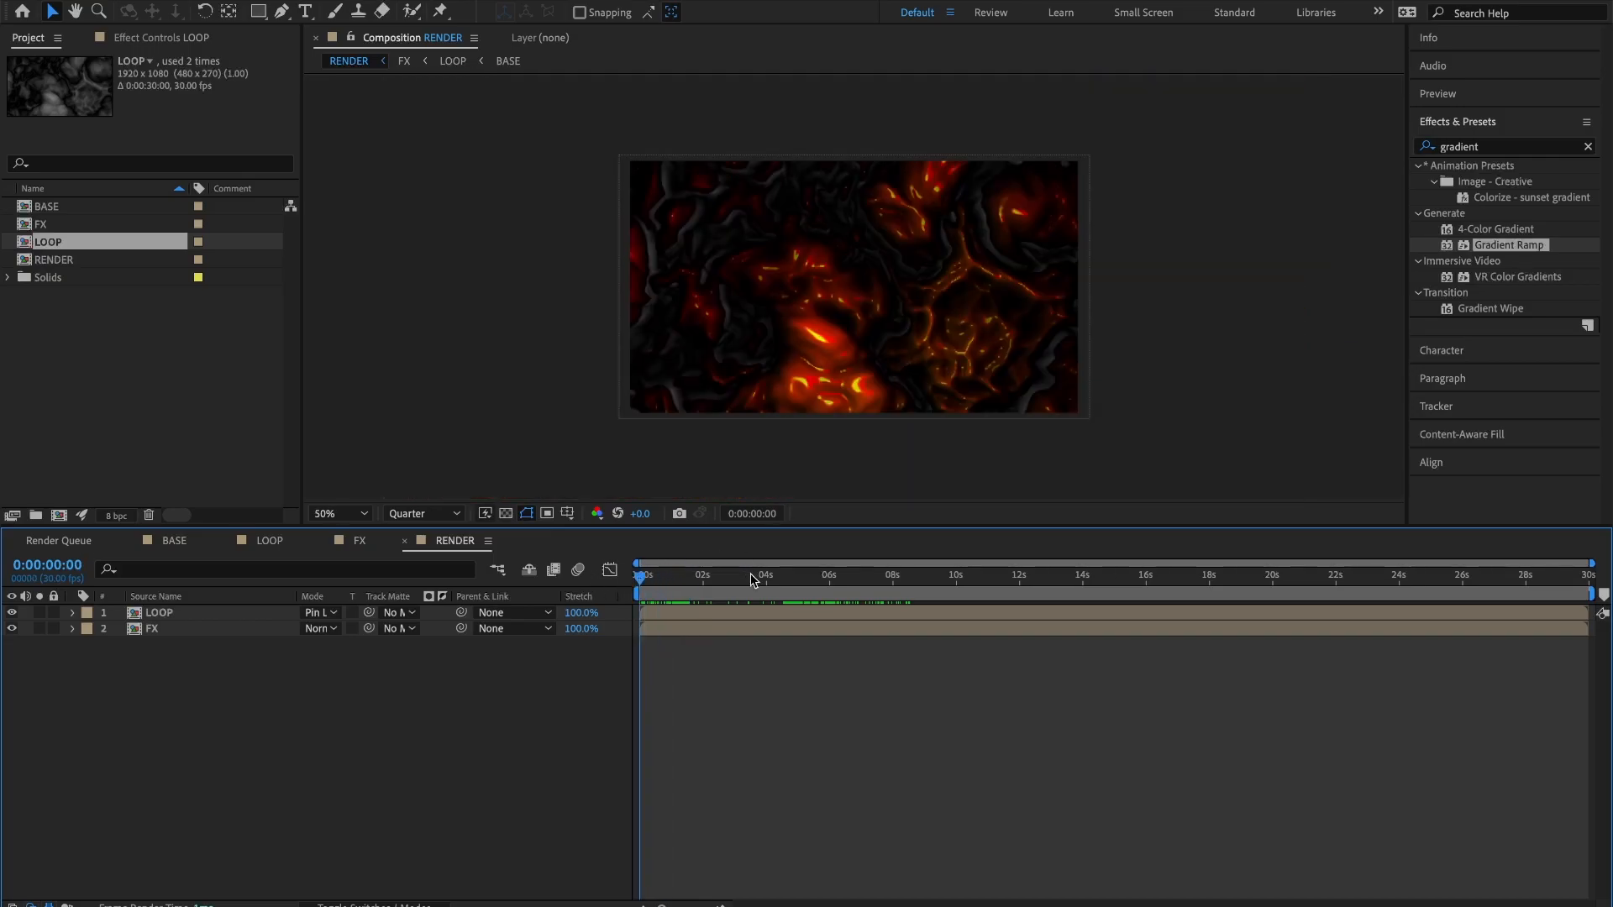
key(space)
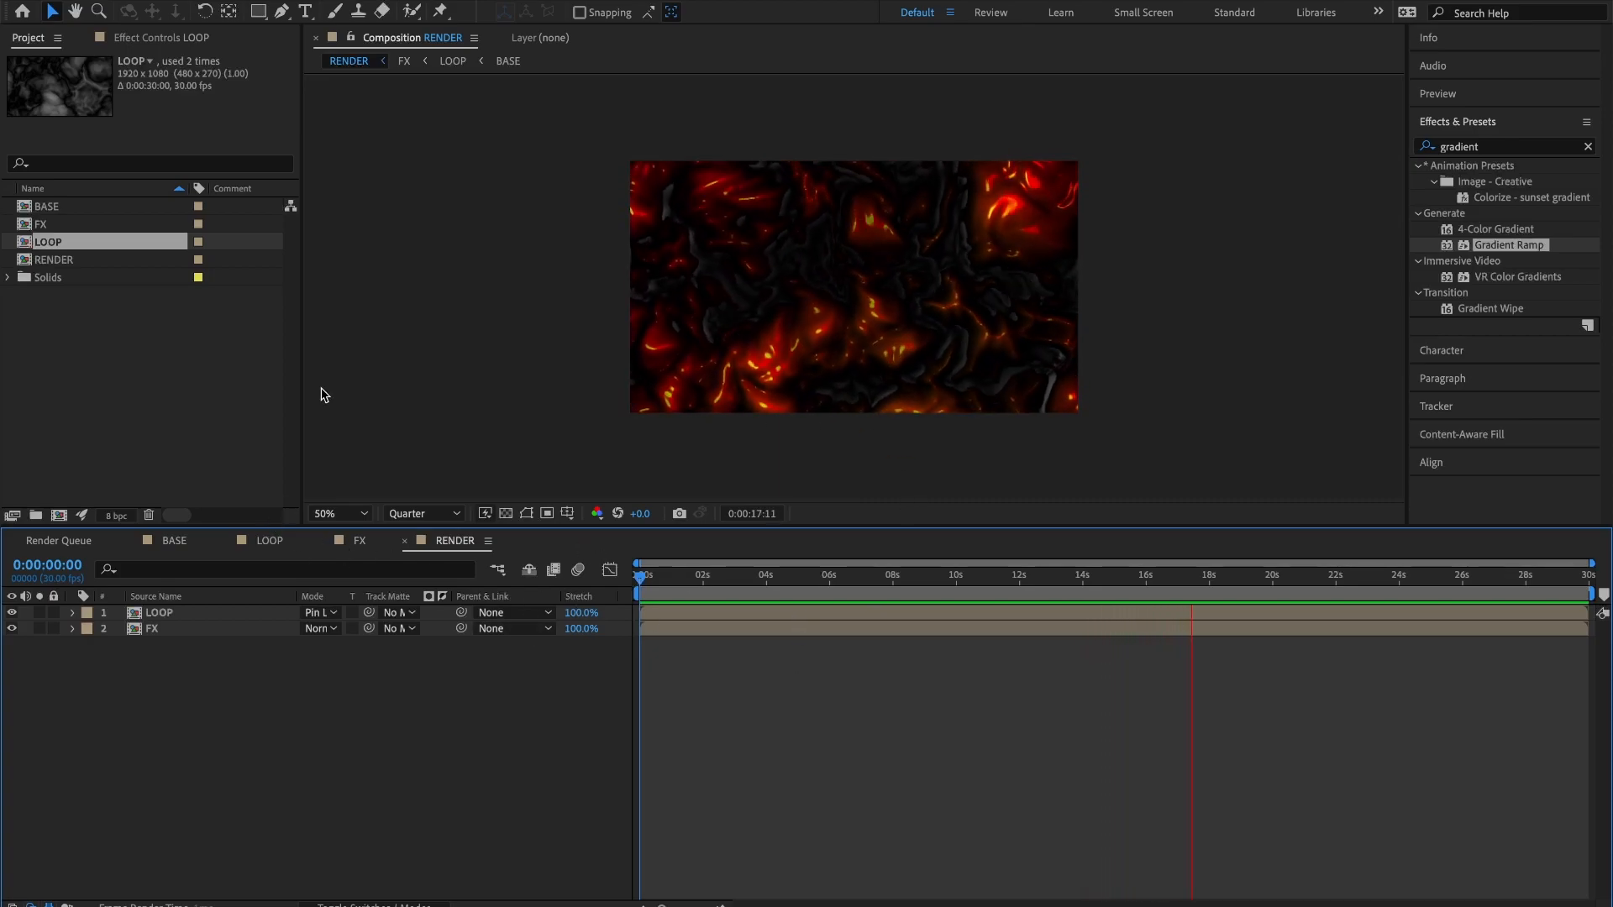
Add the LOOP composition again on top of the RENDER layers, try the Screen blending mode and set it back to Normal.
drag(72, 245, 212, 611)
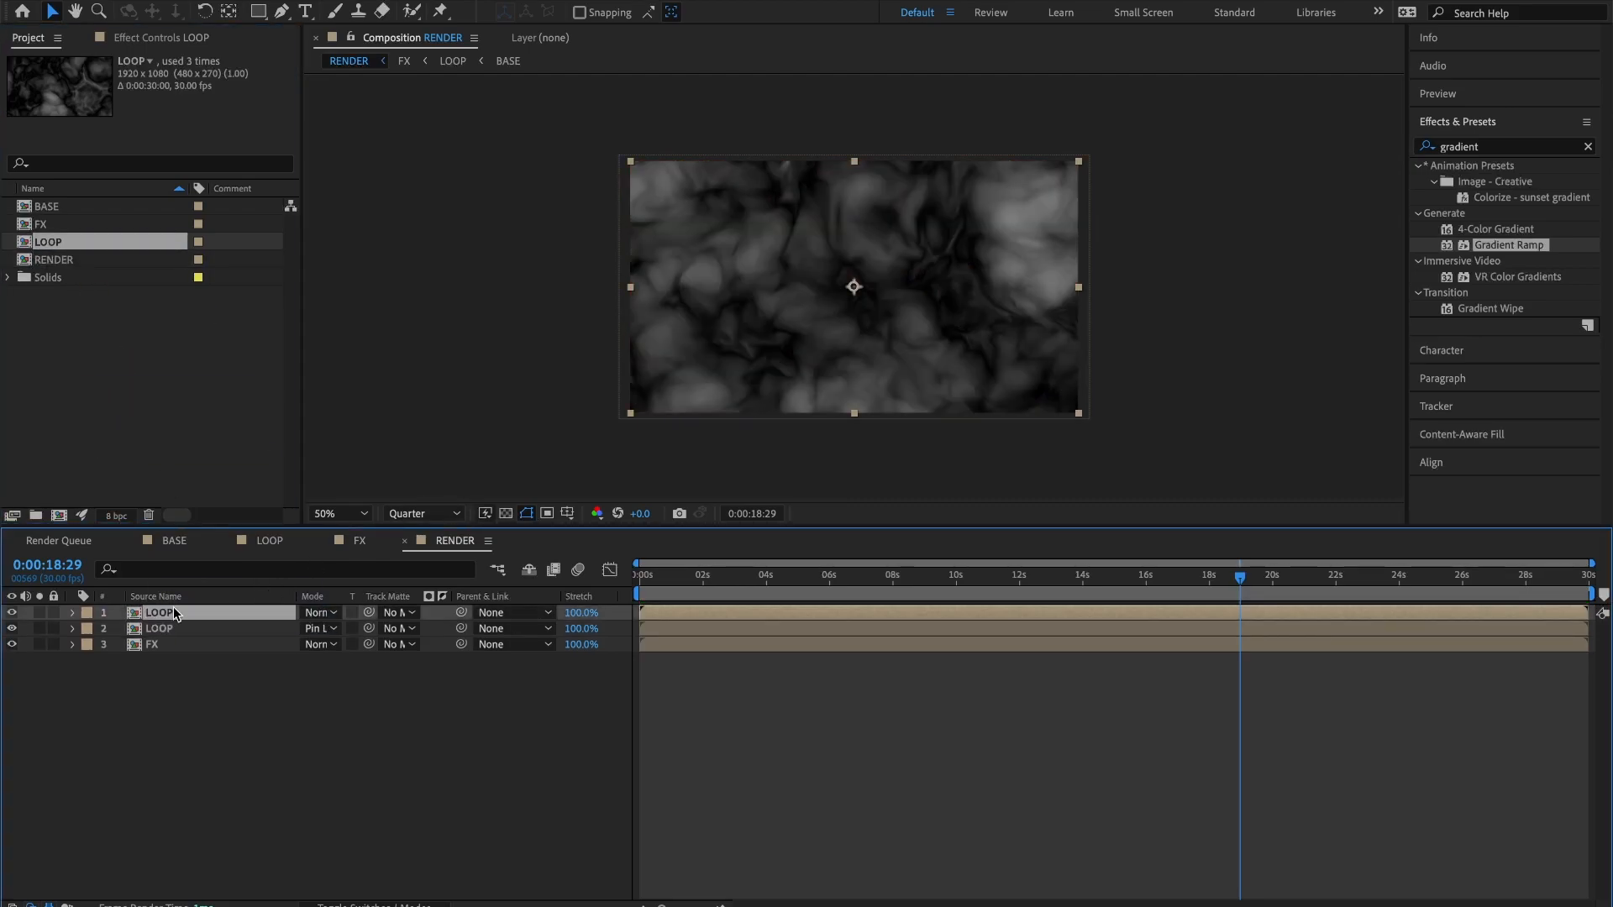
click(330, 613)
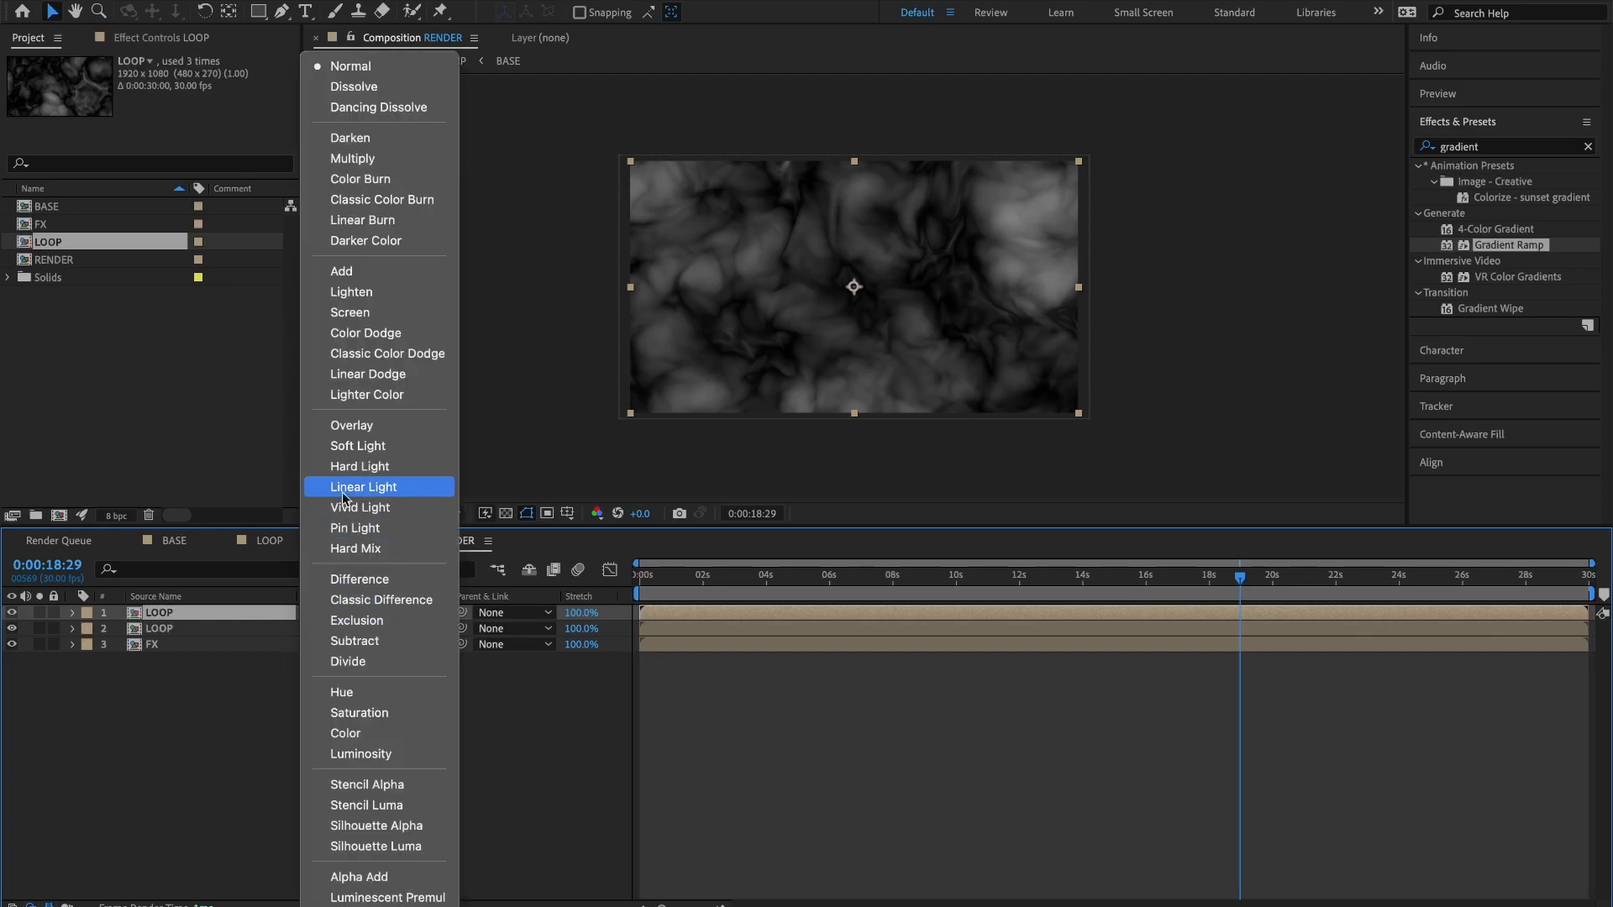
click(361, 313)
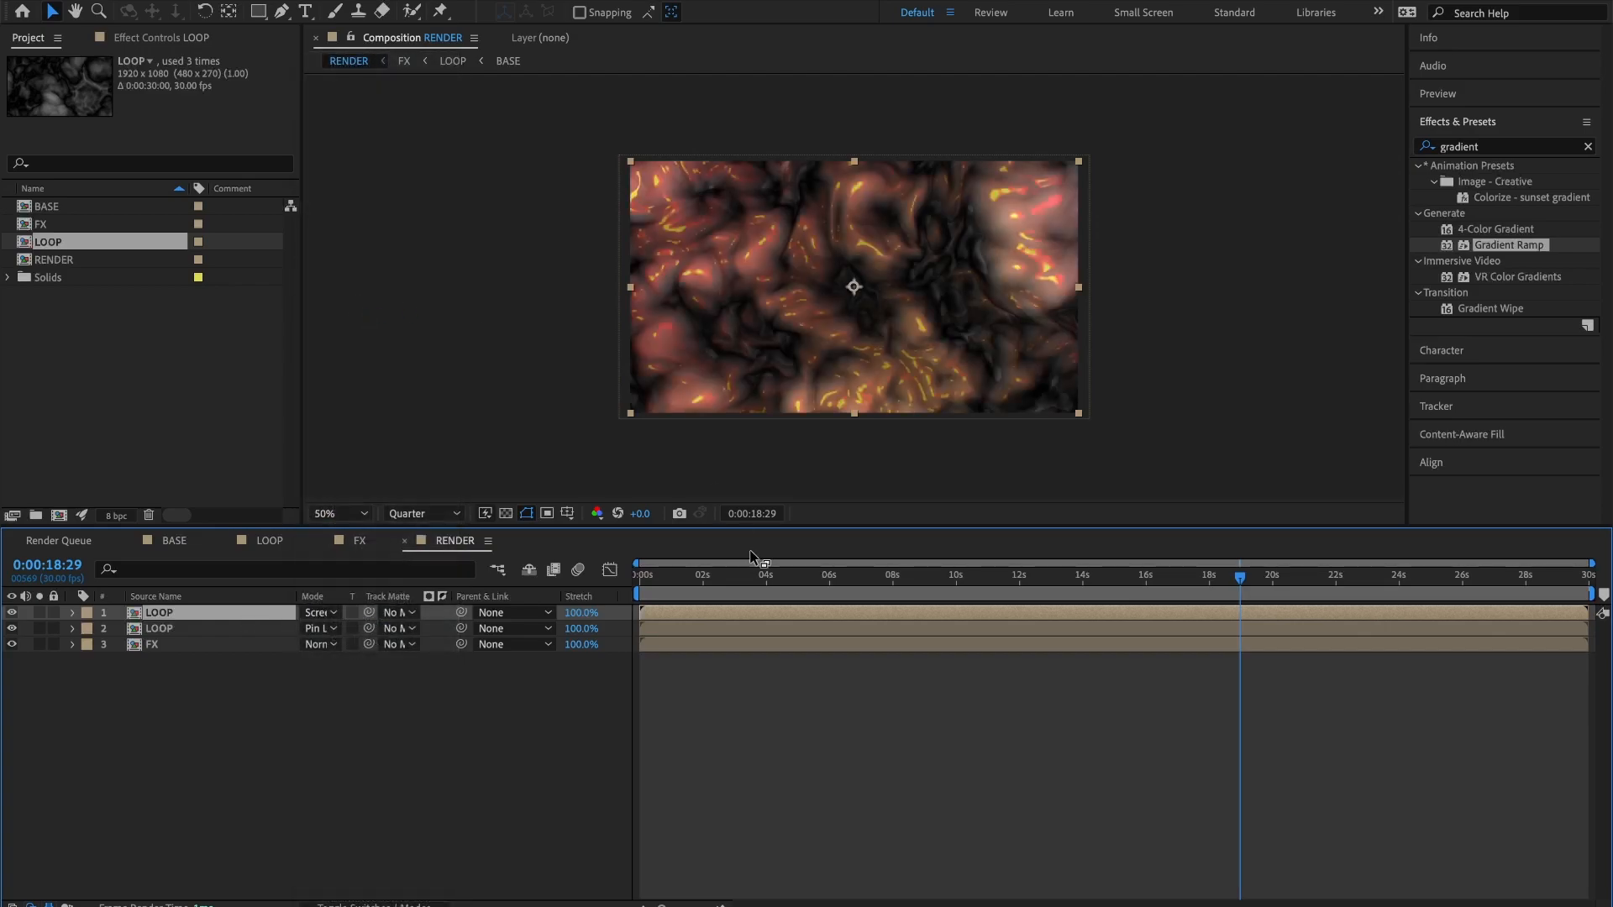
drag(721, 588, 813, 588)
click(308, 609)
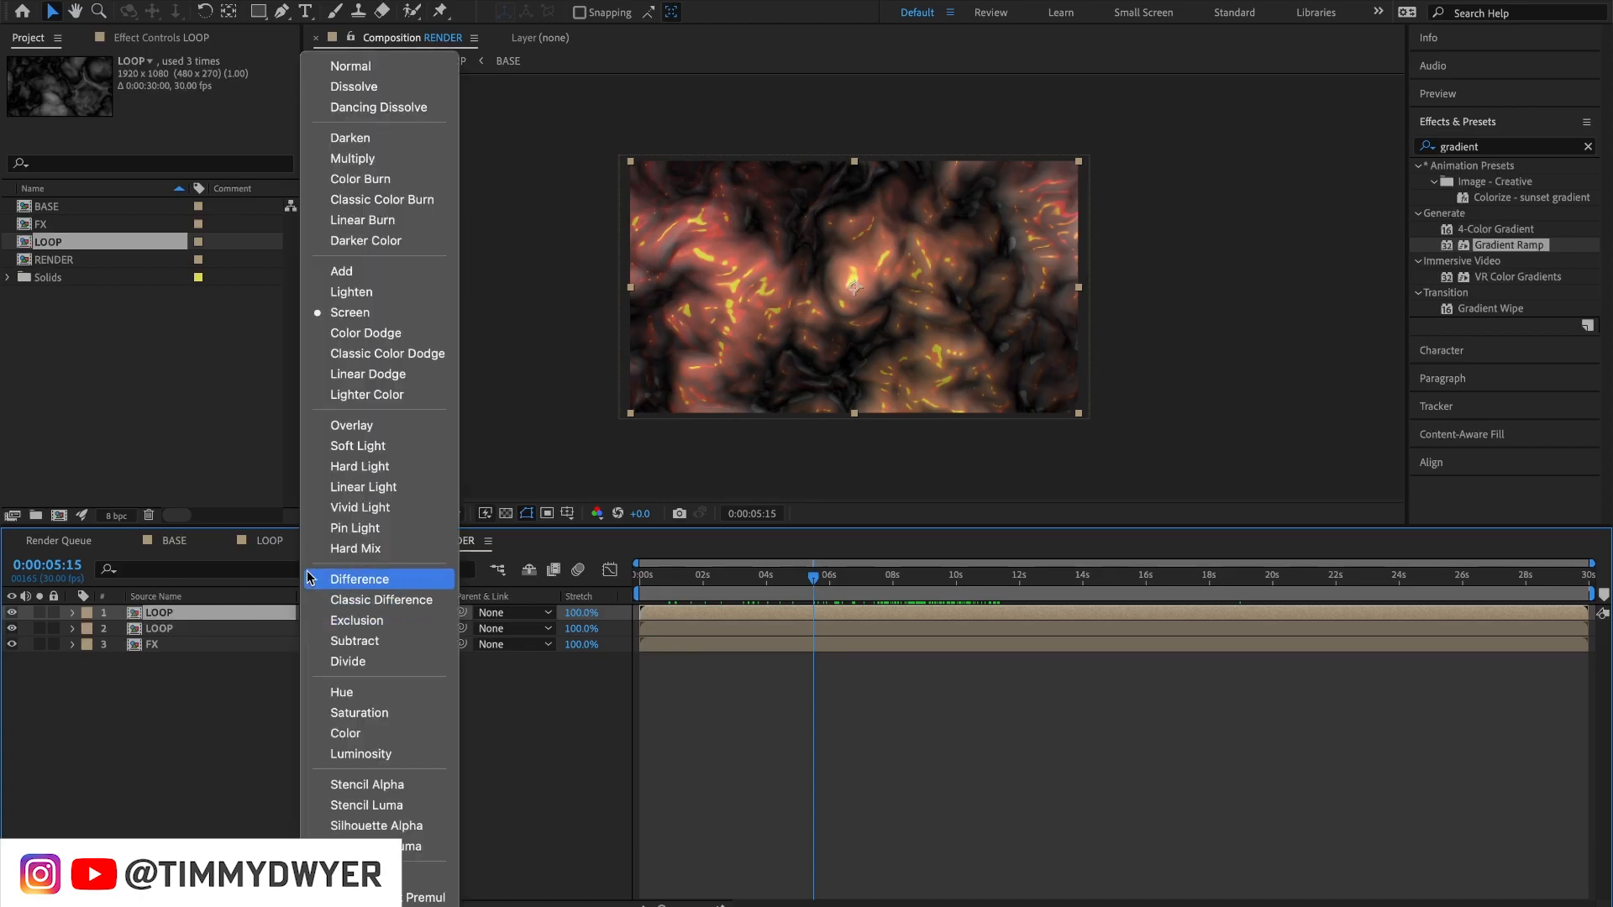
click(340, 62)
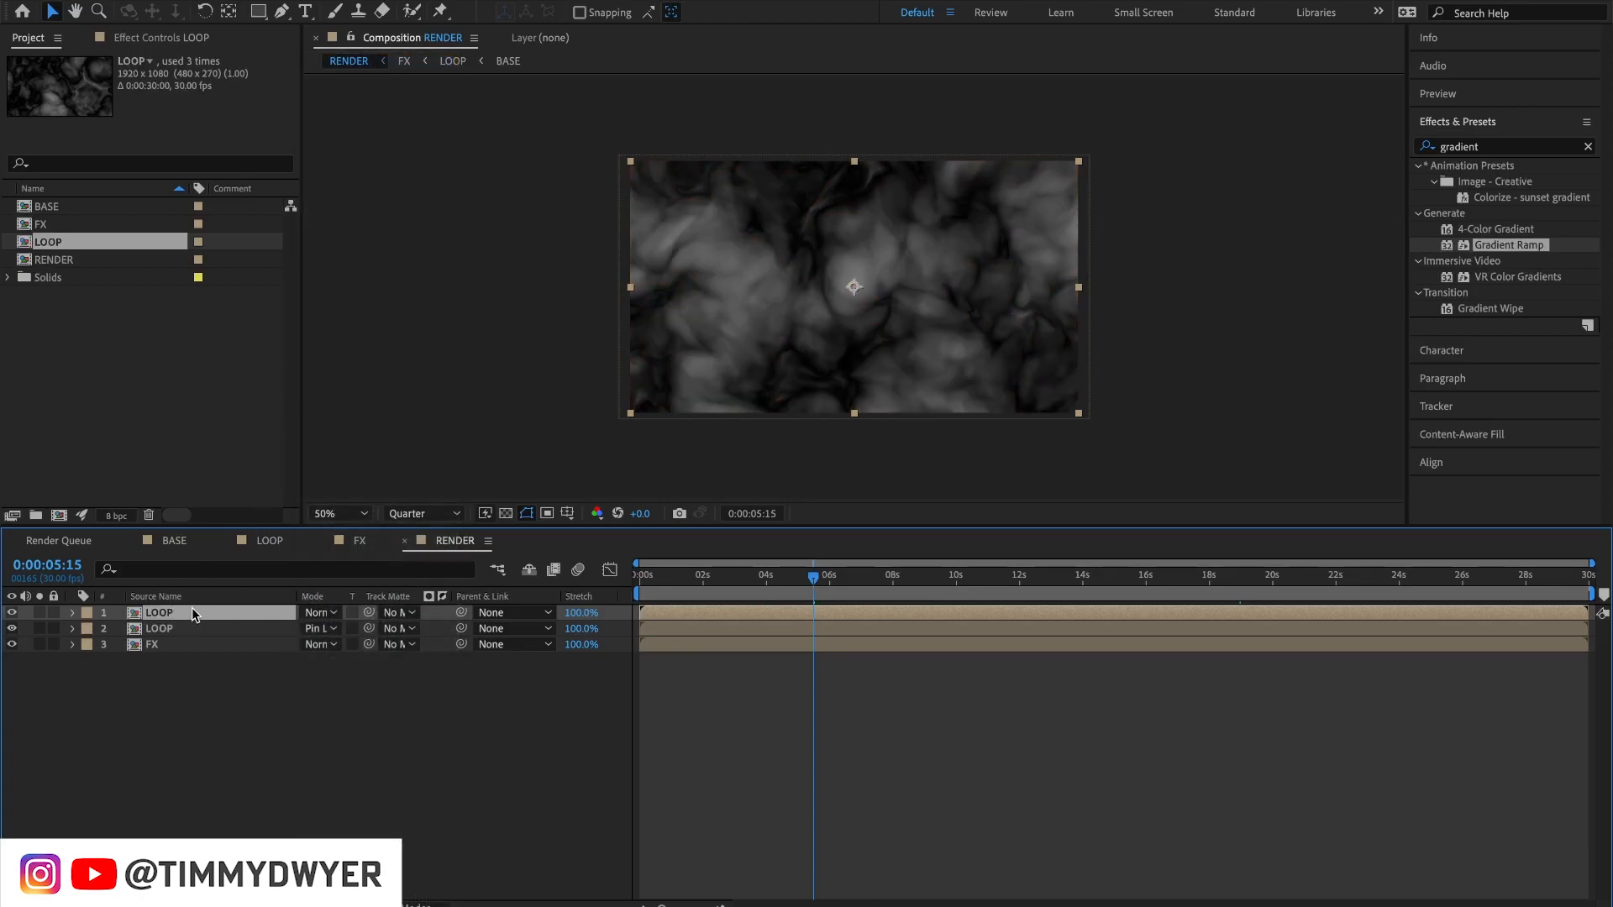
Lower the top LOOP layer's opacity to 34%.
key(t)
drag(313, 630, 265, 640)
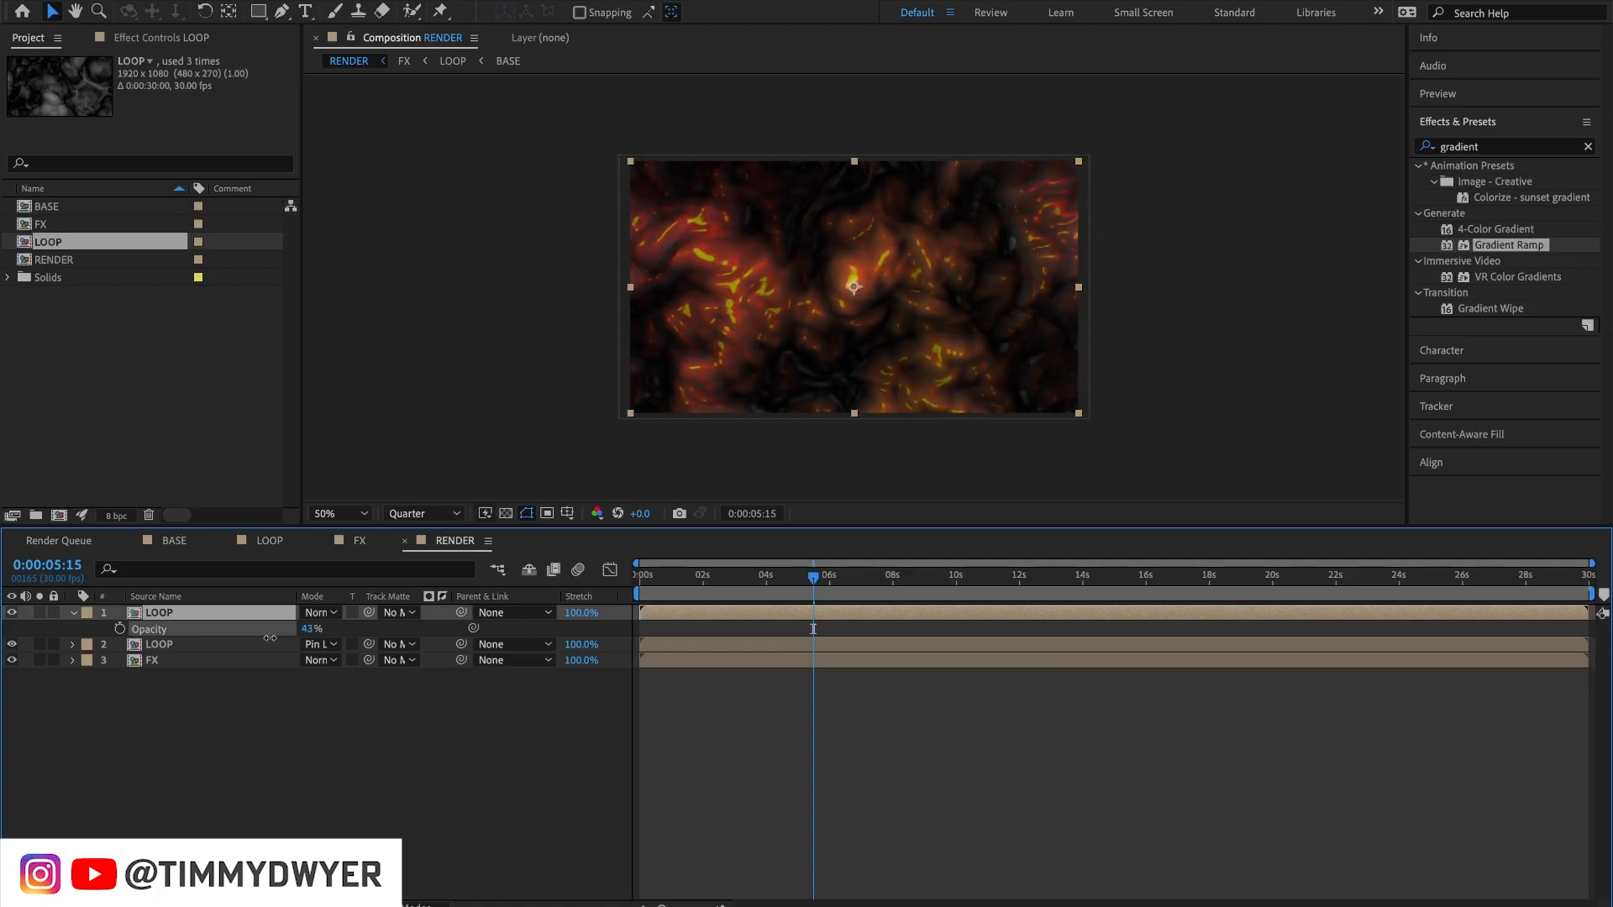
drag(266, 643, 265, 647)
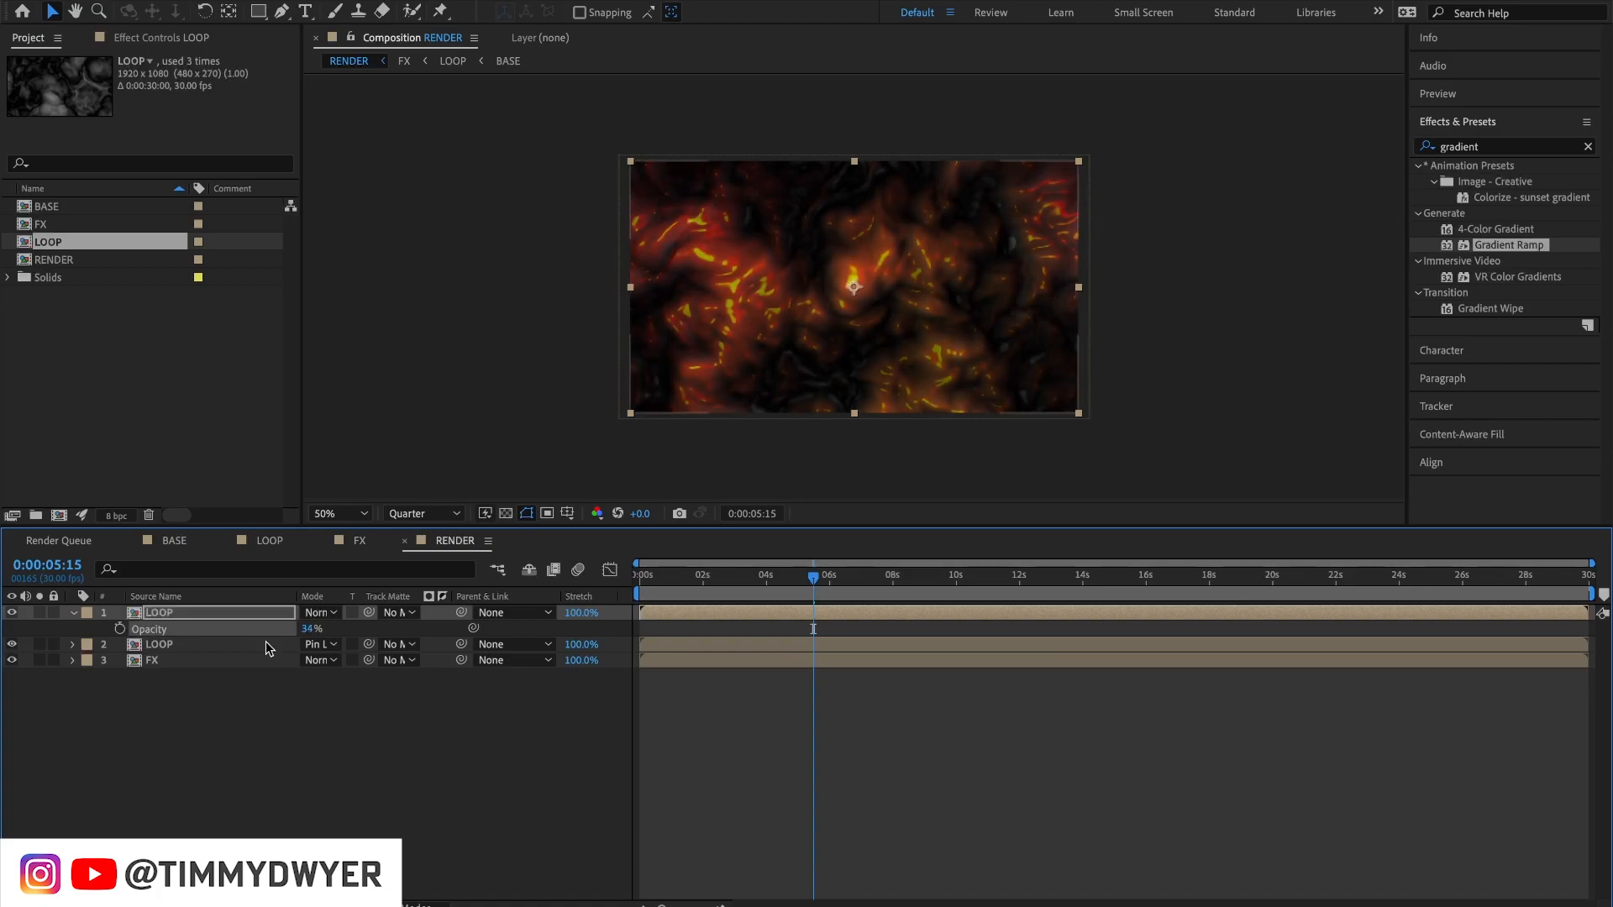
Unlink the top LOOP layer's scale dimensions and stretch its width to 405%, keeping the height at 100%.
click(215, 612)
key(s)
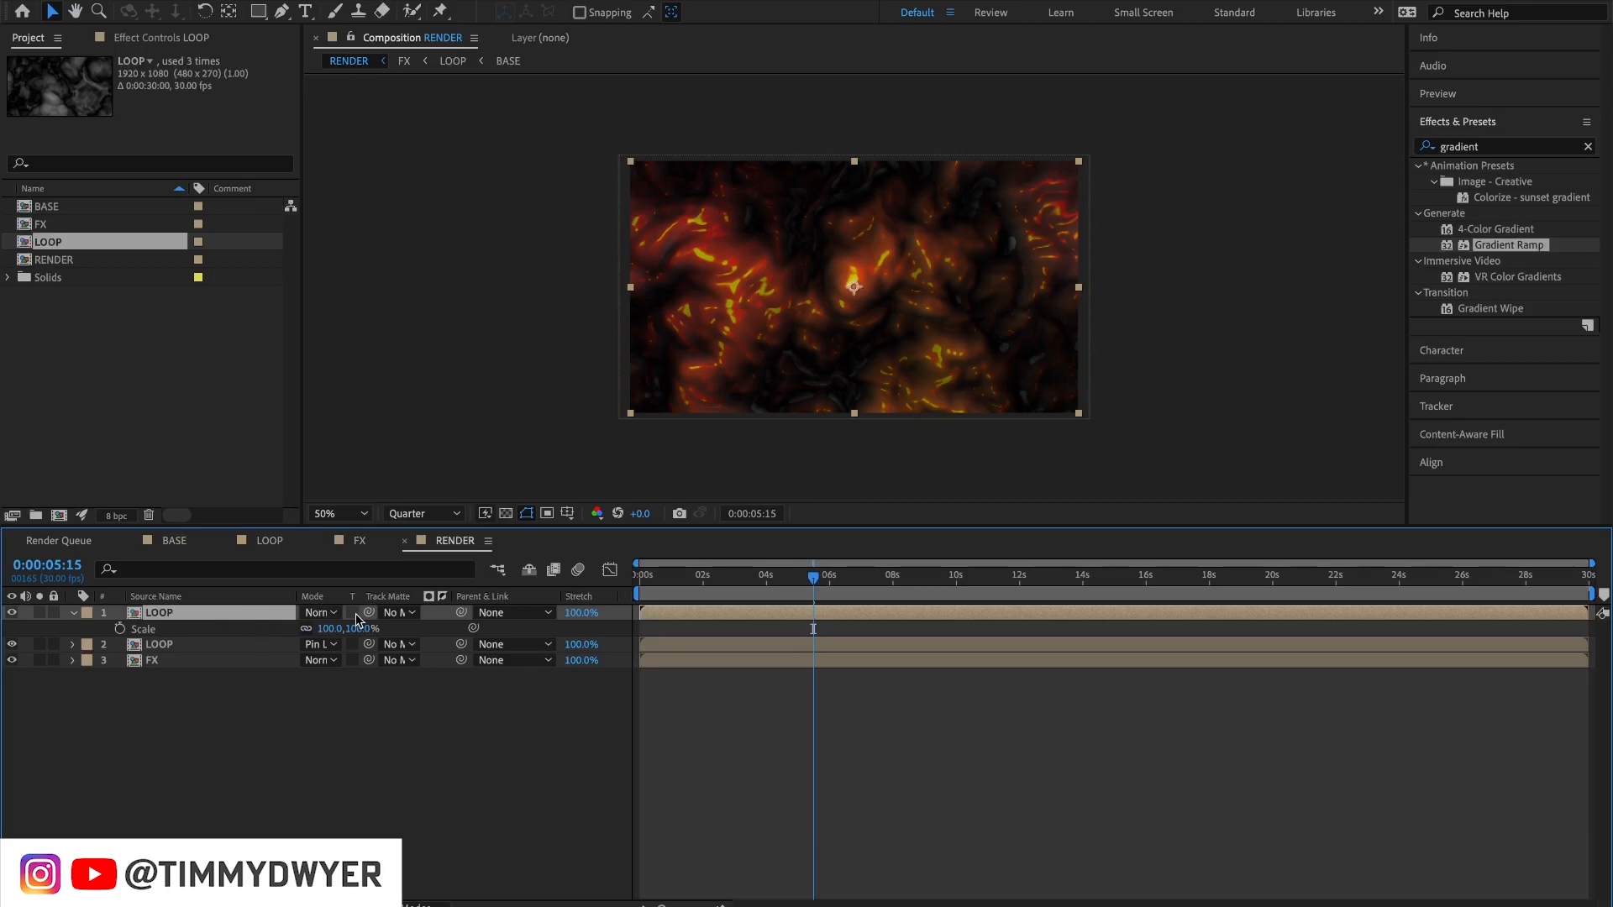
click(306, 630)
drag(329, 629, 536, 629)
drag(813, 628, 813, 628)
Preview the RENDER composition from the first frame with the stretched LOOP layer on top.
drag(744, 574, 588, 583)
key(space)
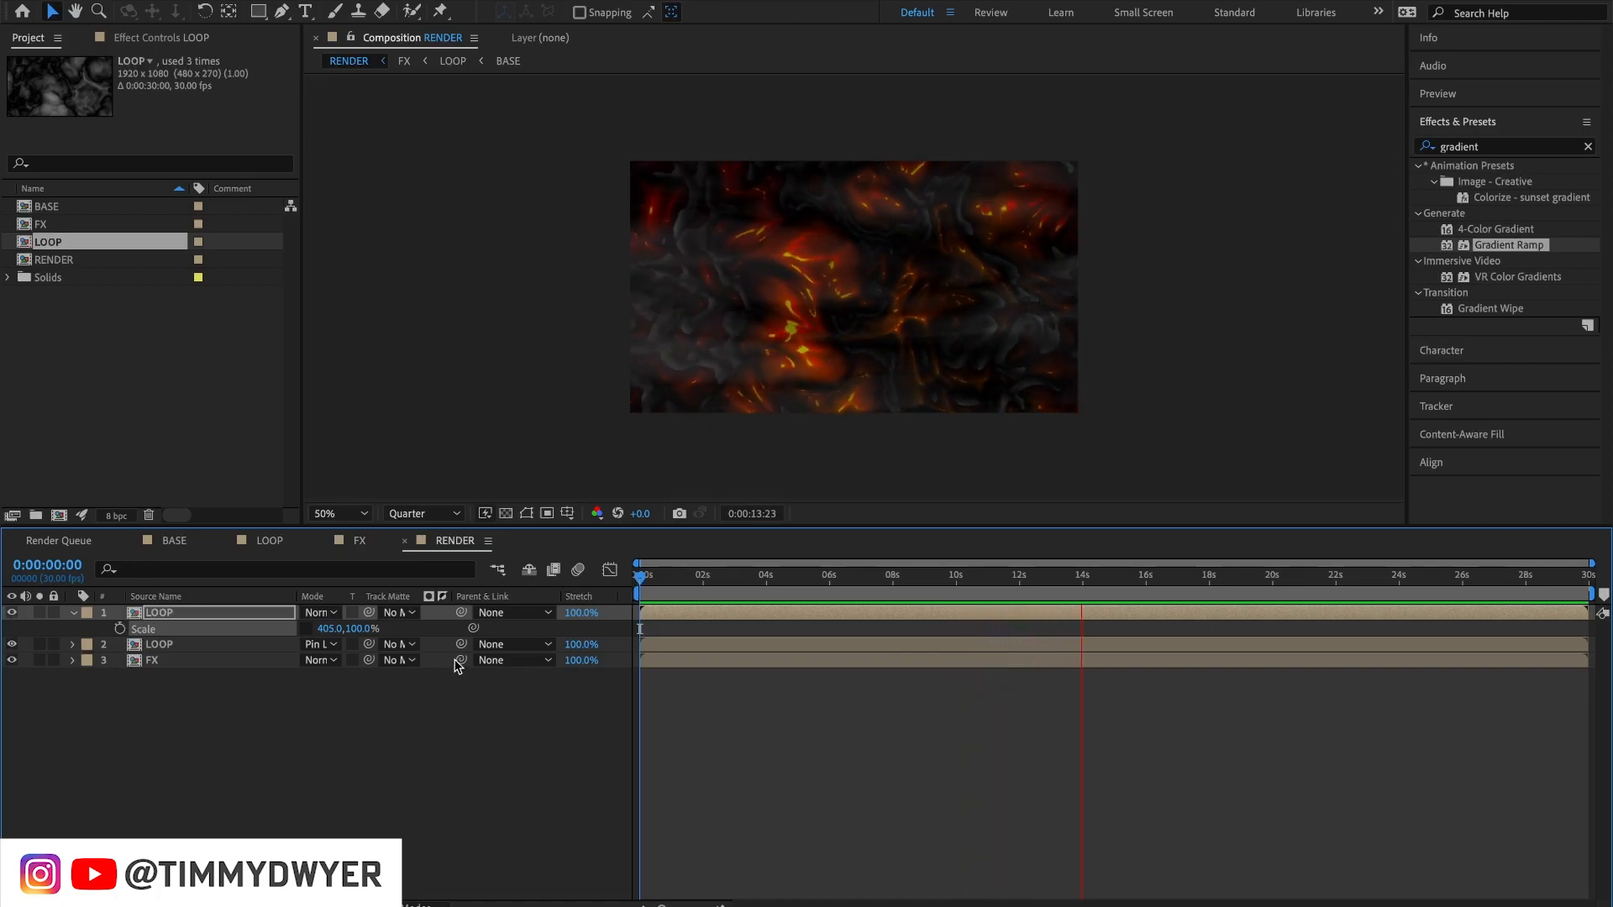
click(869, 631)
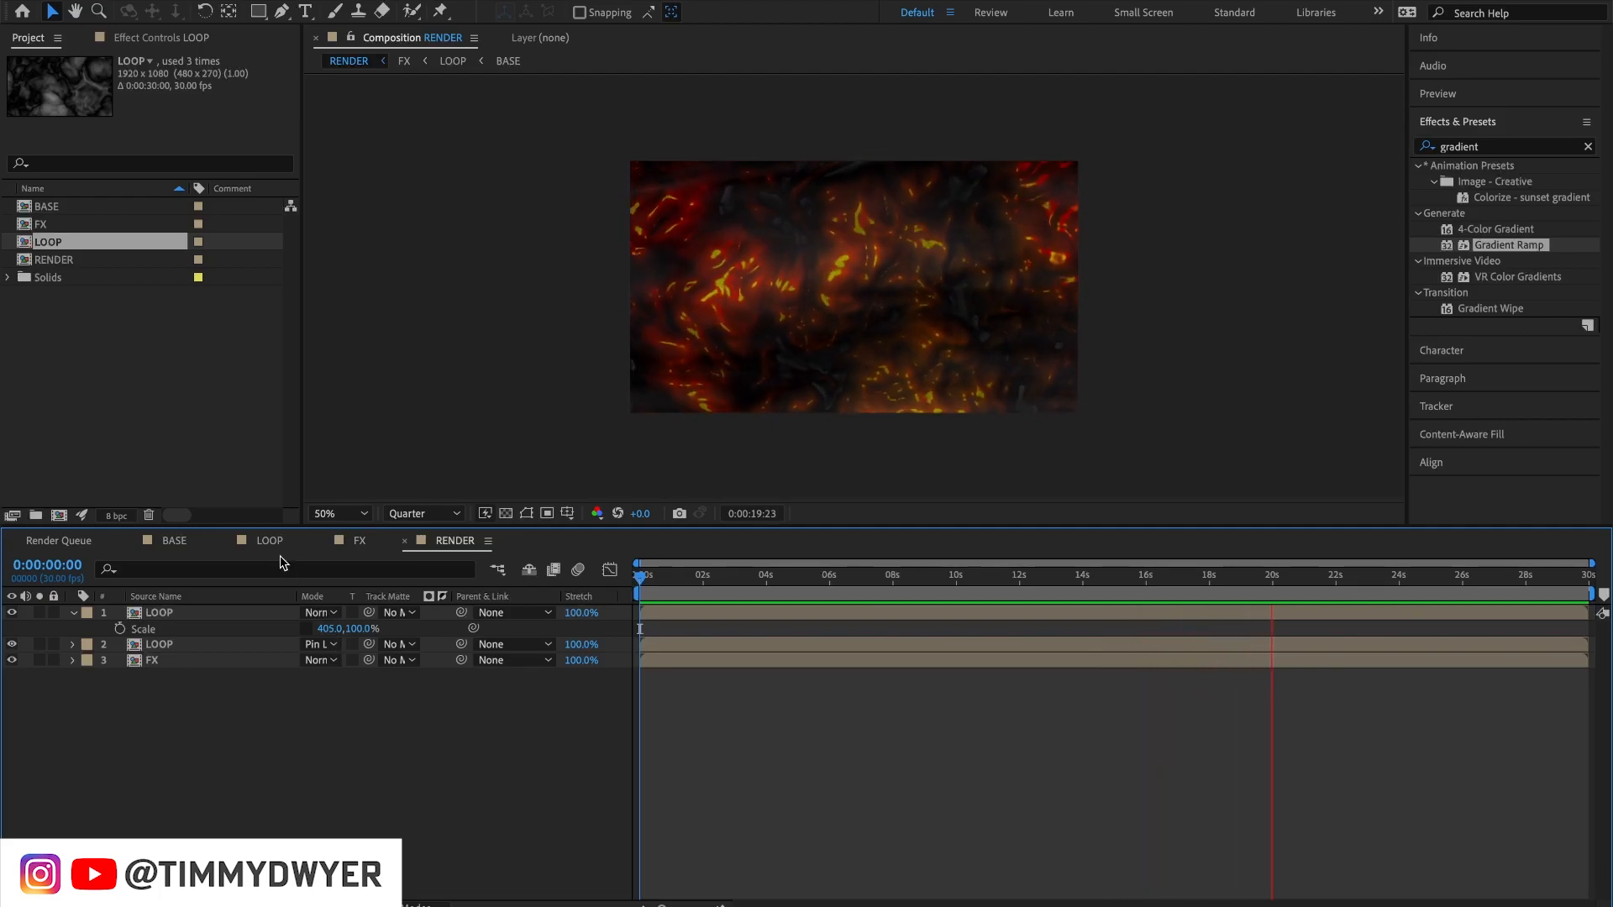
click(843, 618)
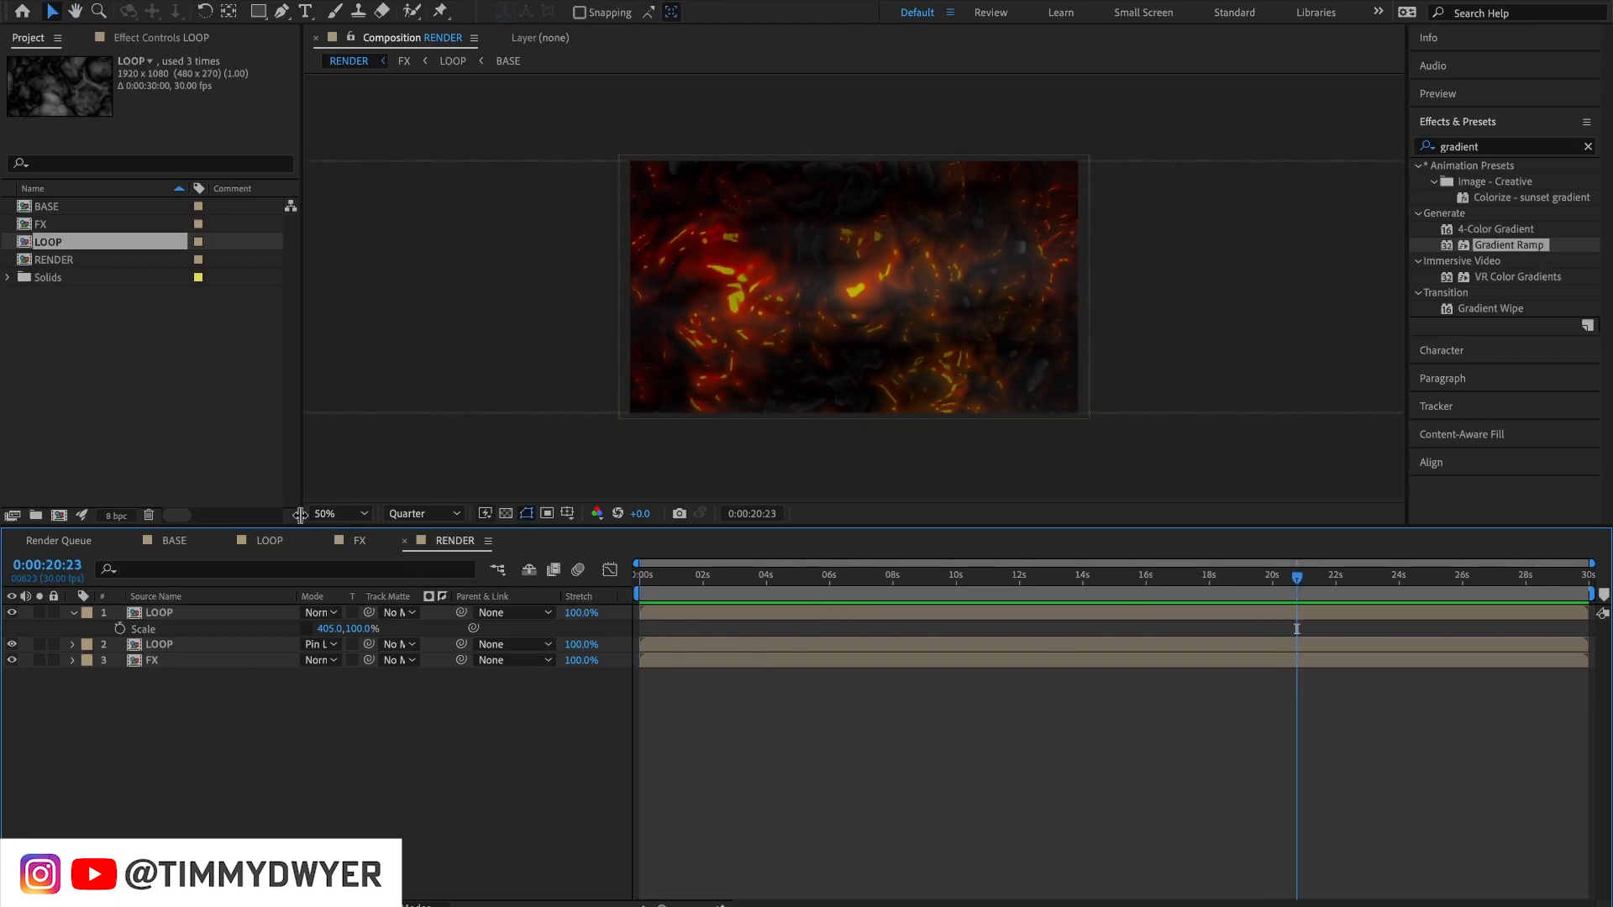
Try a Fractal Noise scale of 200 on the black solid in the BASE composition.
click(173, 540)
click(215, 612)
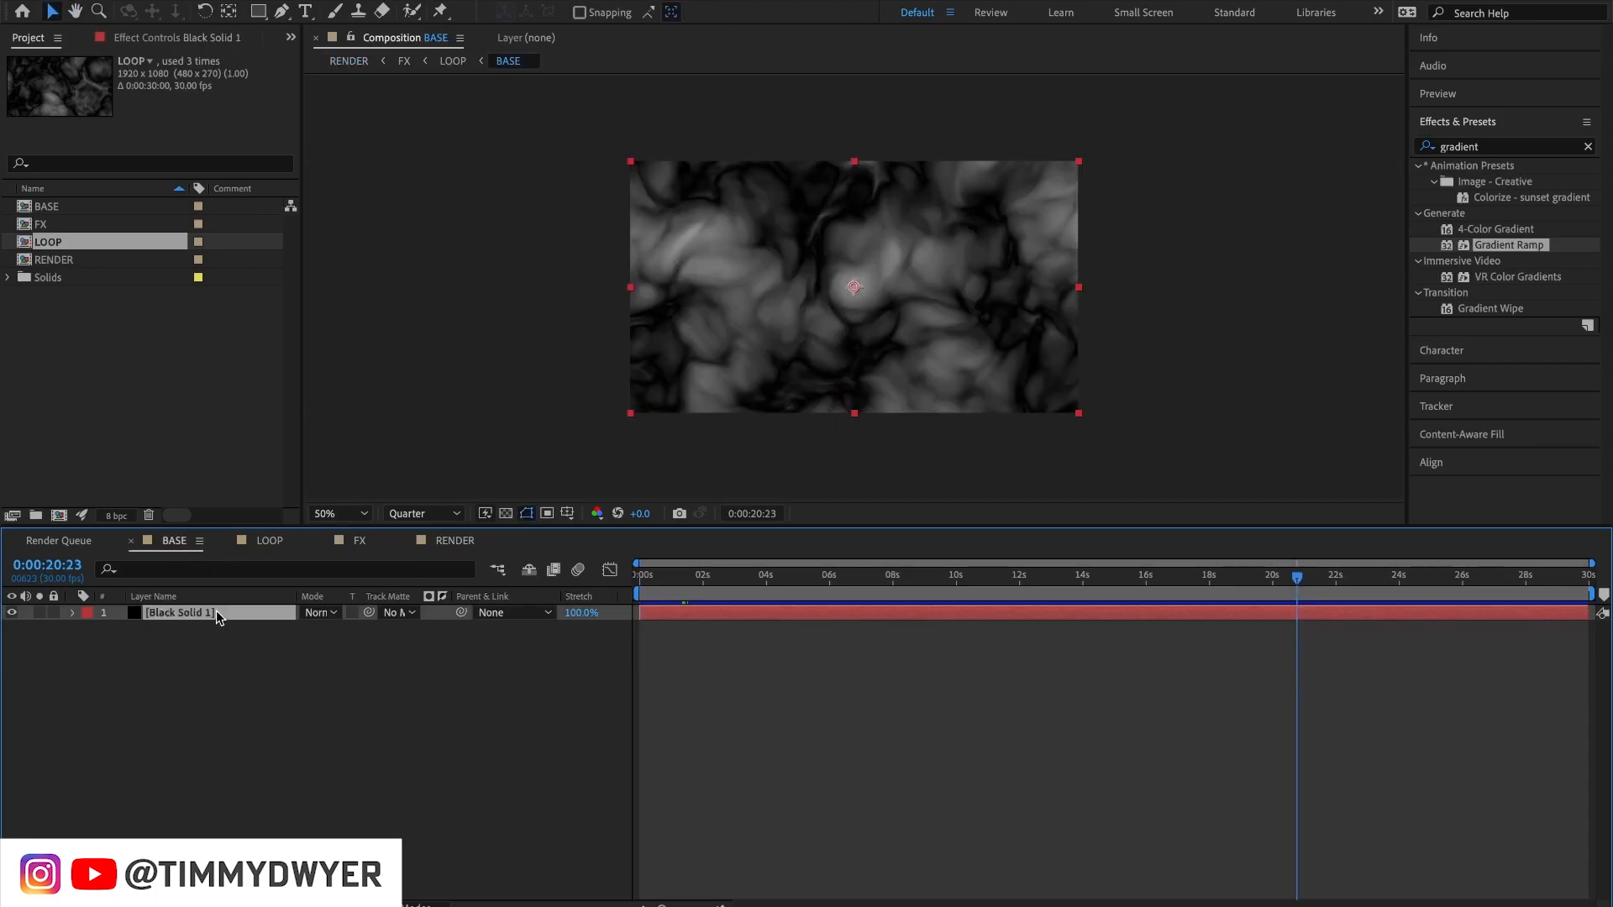
click(169, 39)
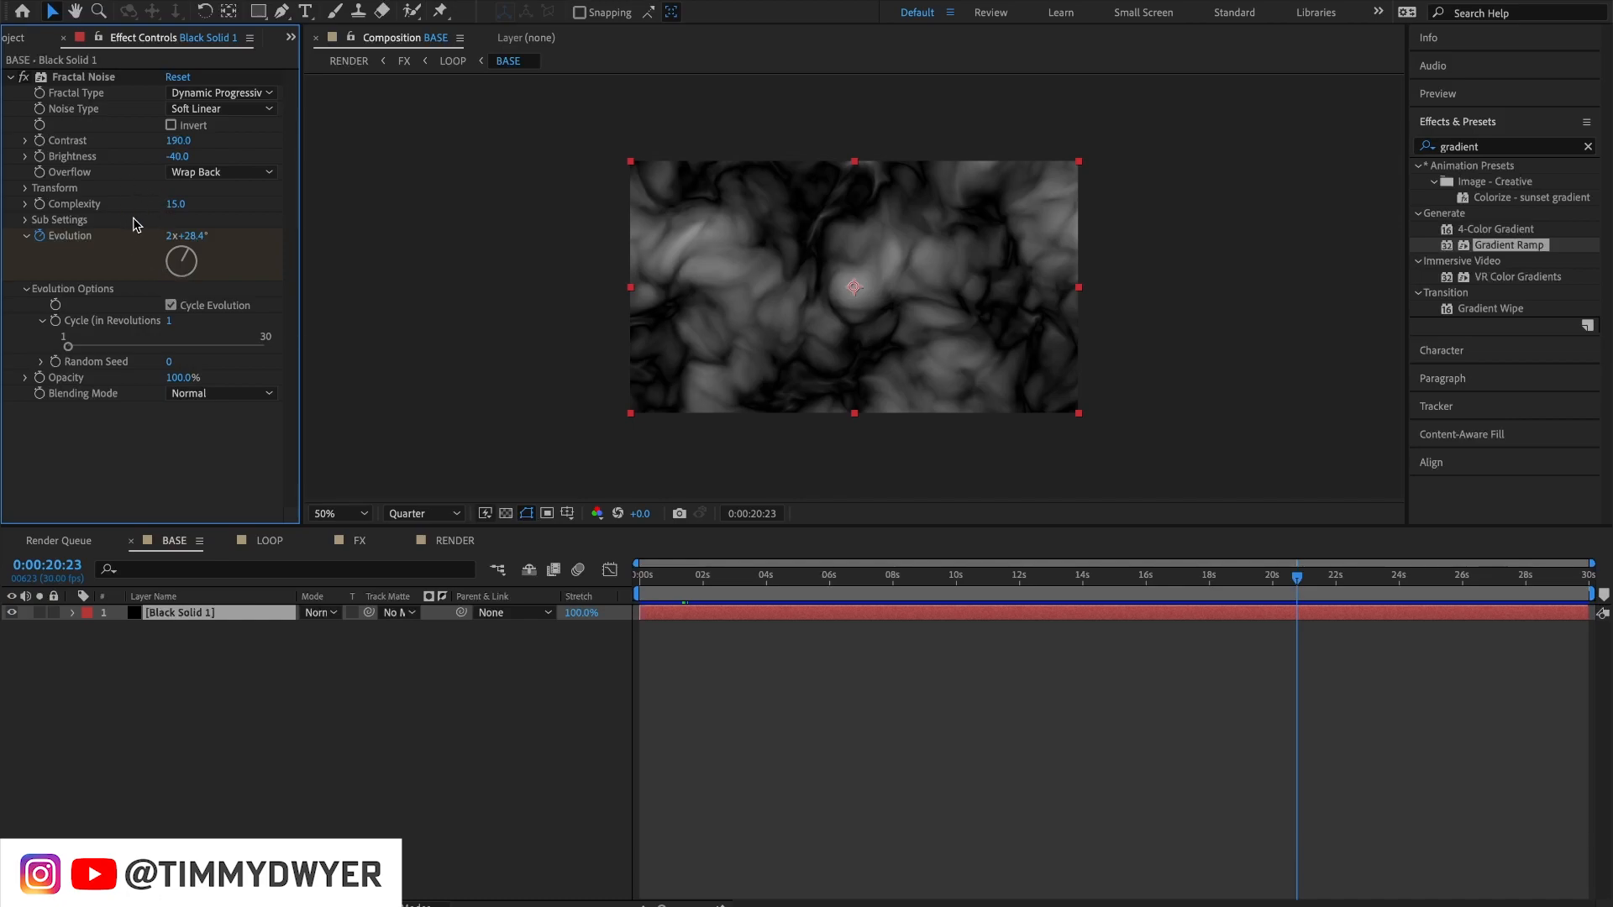
click(26, 189)
click(179, 237)
text(200)
key(Return)
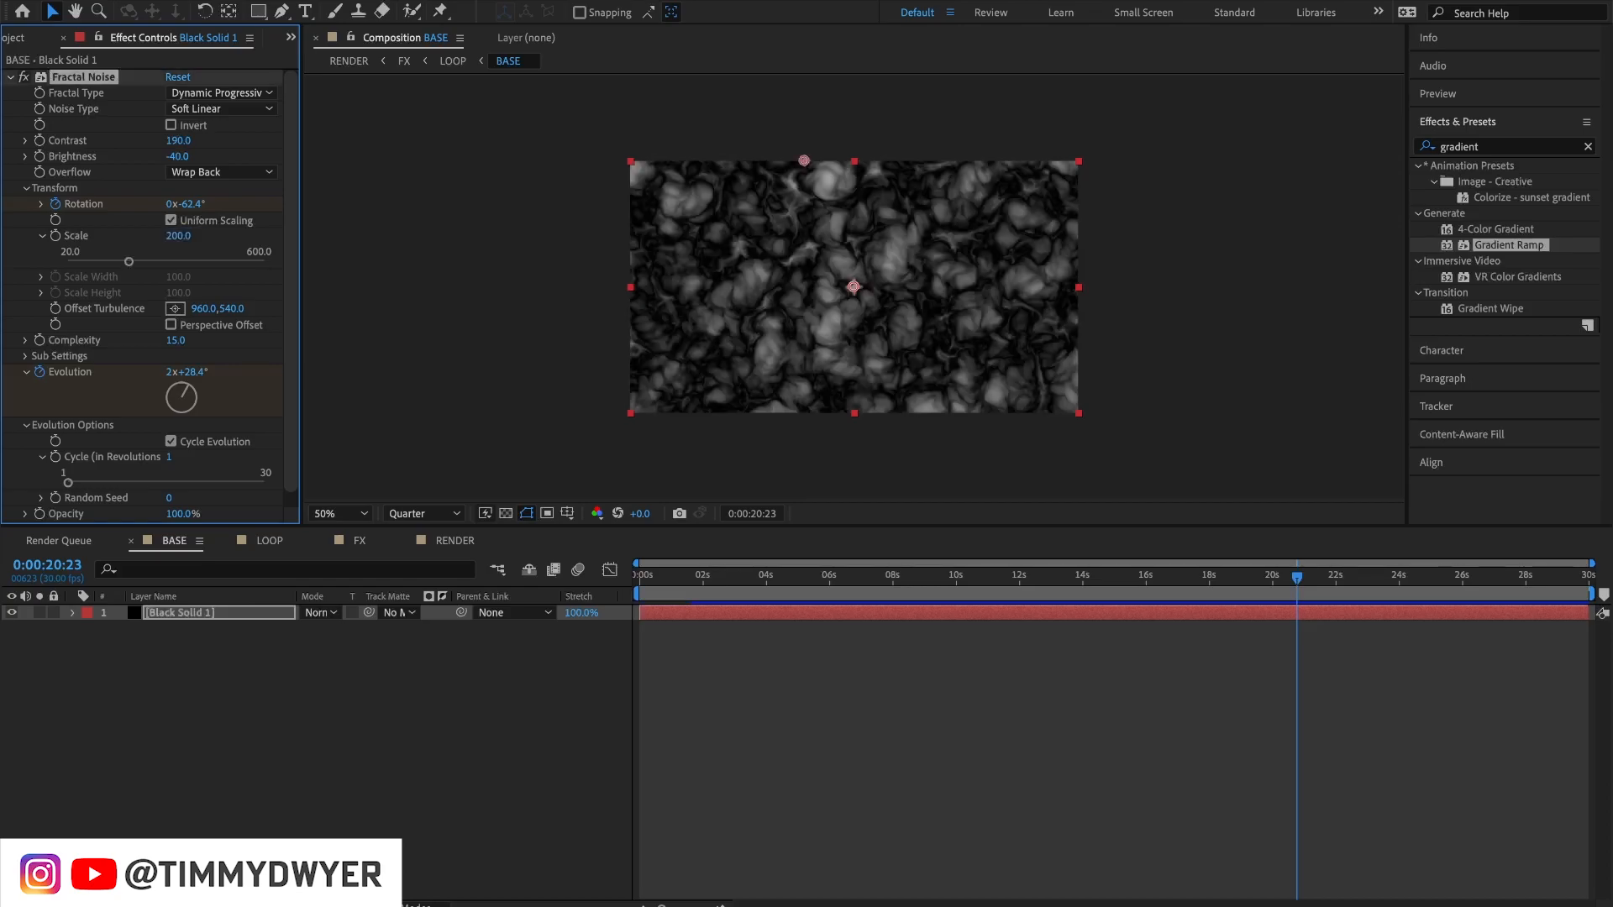
Scrub and play the RENDER composition to examine the effect of the smaller noise scale.
click(455, 540)
drag(817, 594, 919, 593)
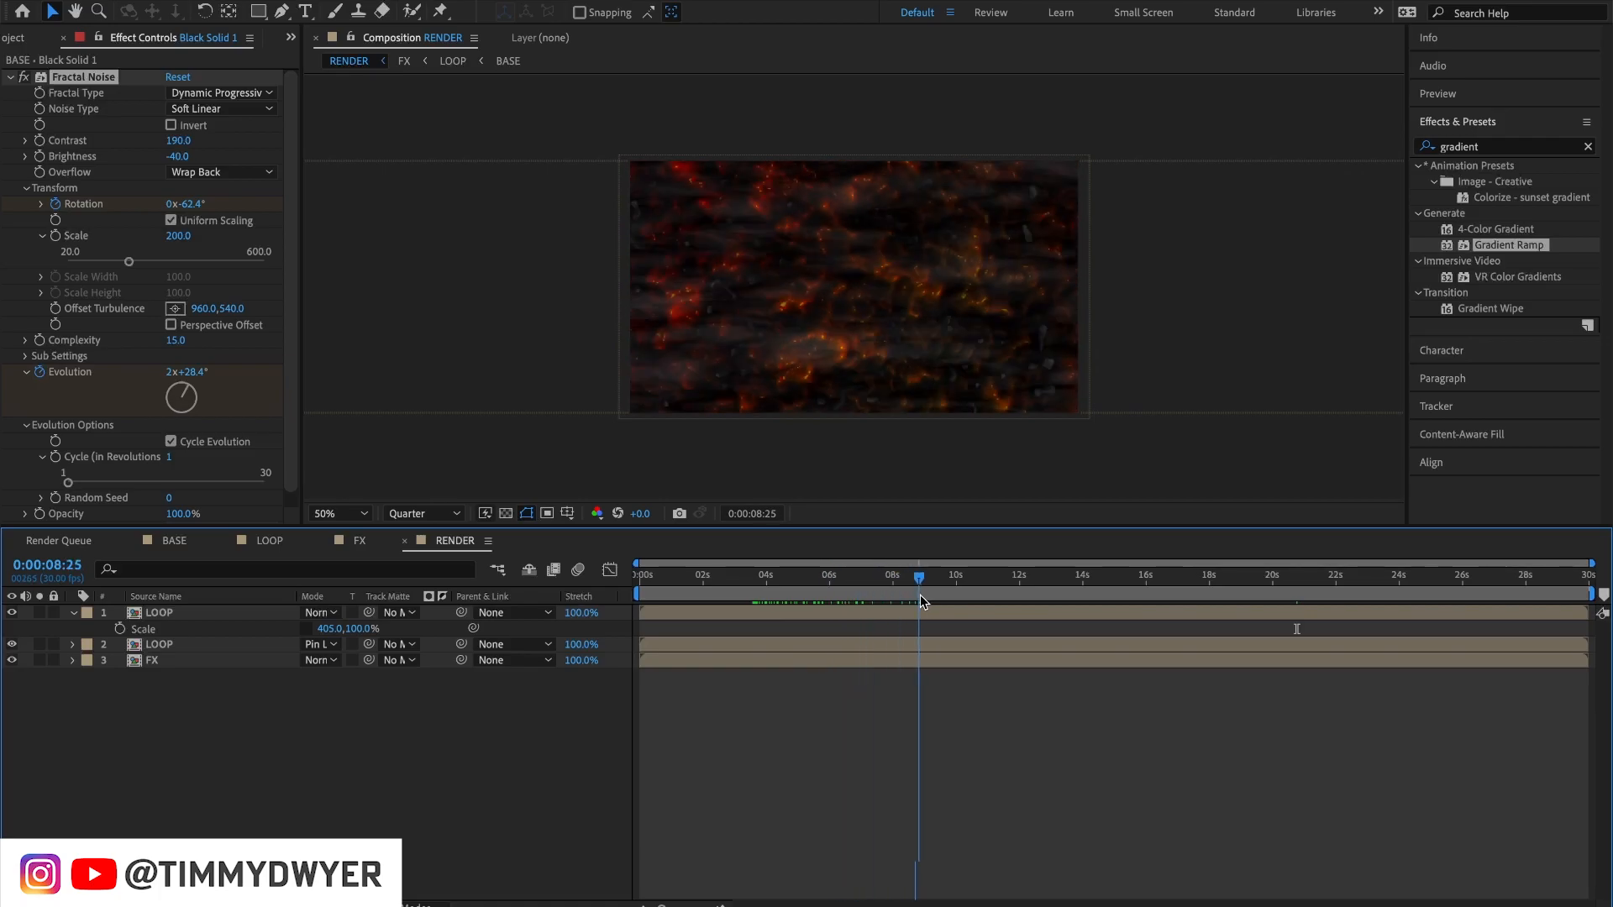
drag(919, 593, 761, 579)
key(space)
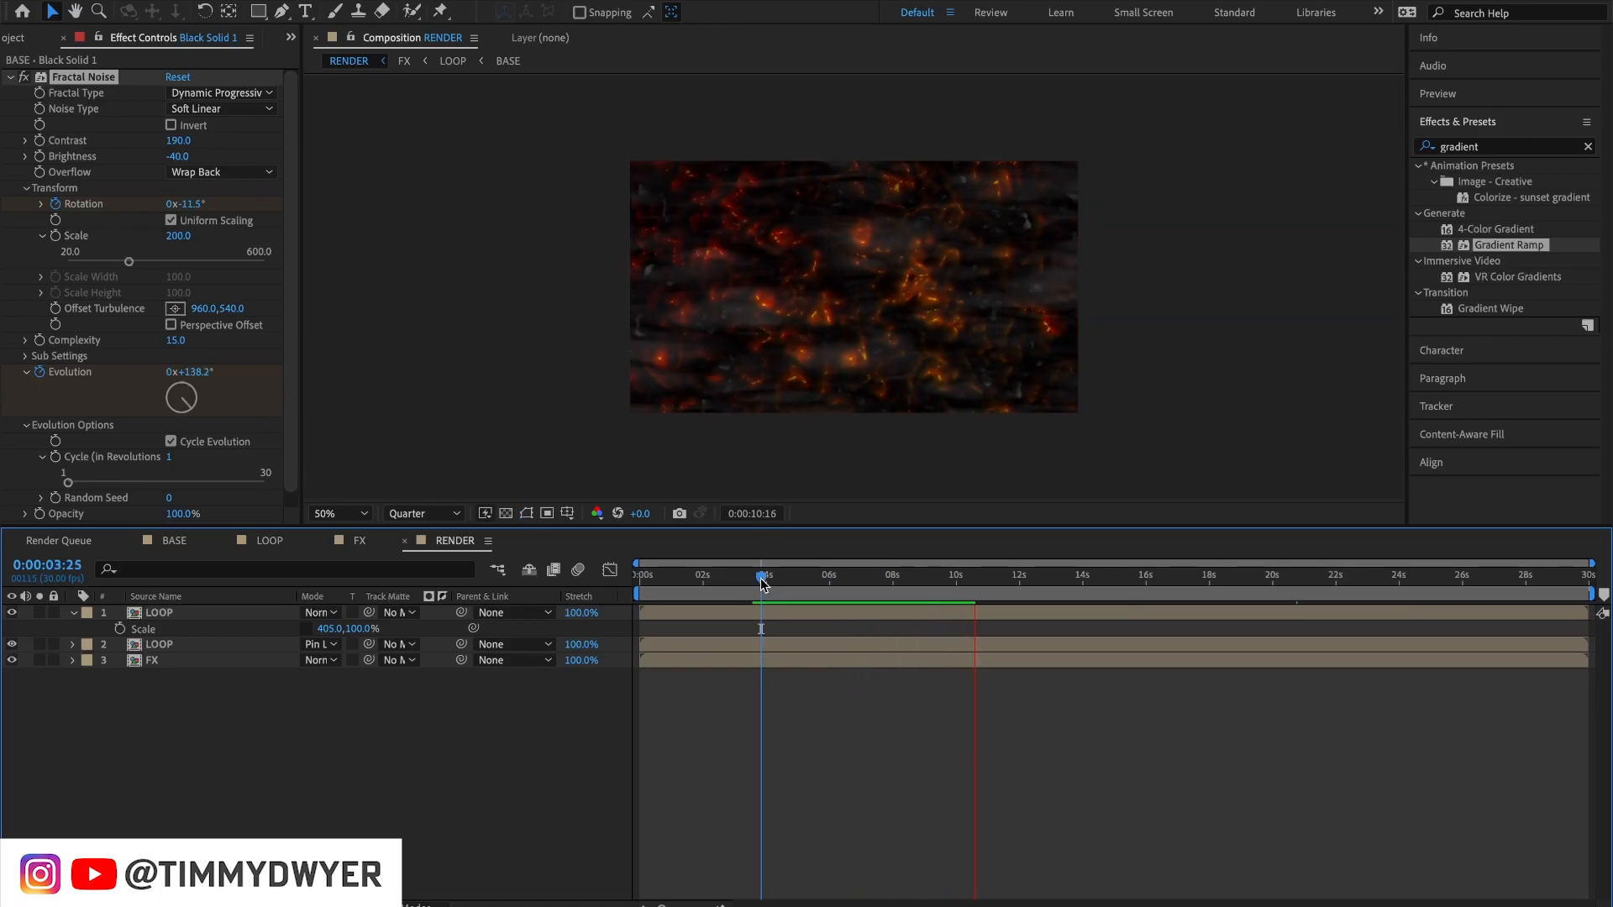
key(space)
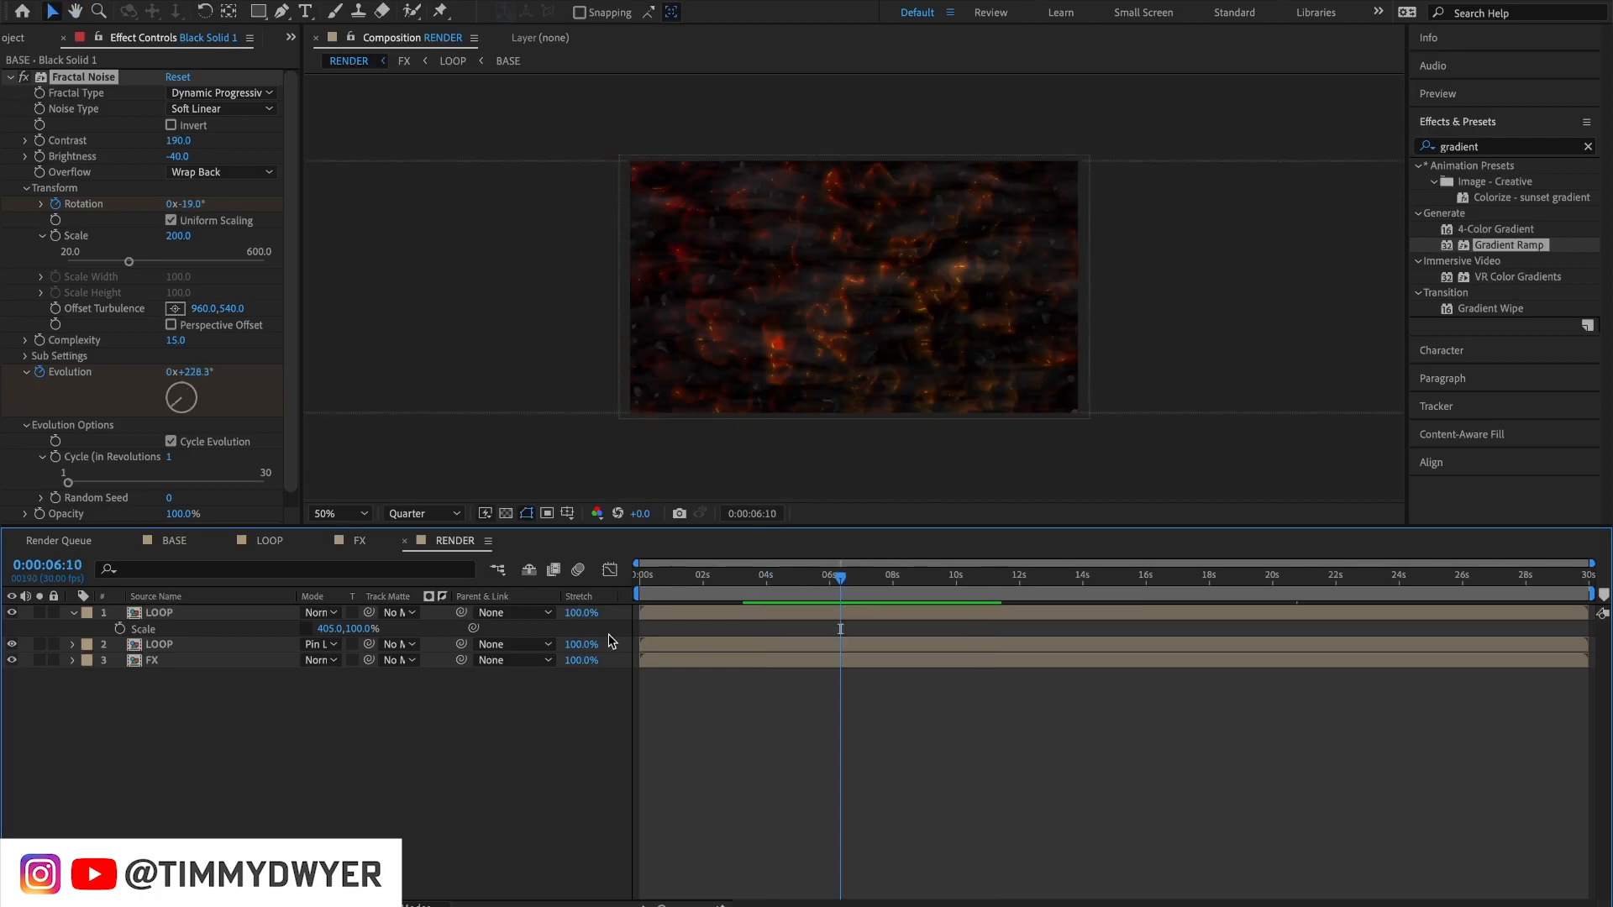
Restore the Fractal Noise scale in the BASE composition to 600 and return to the RENDER composition.
click(175, 542)
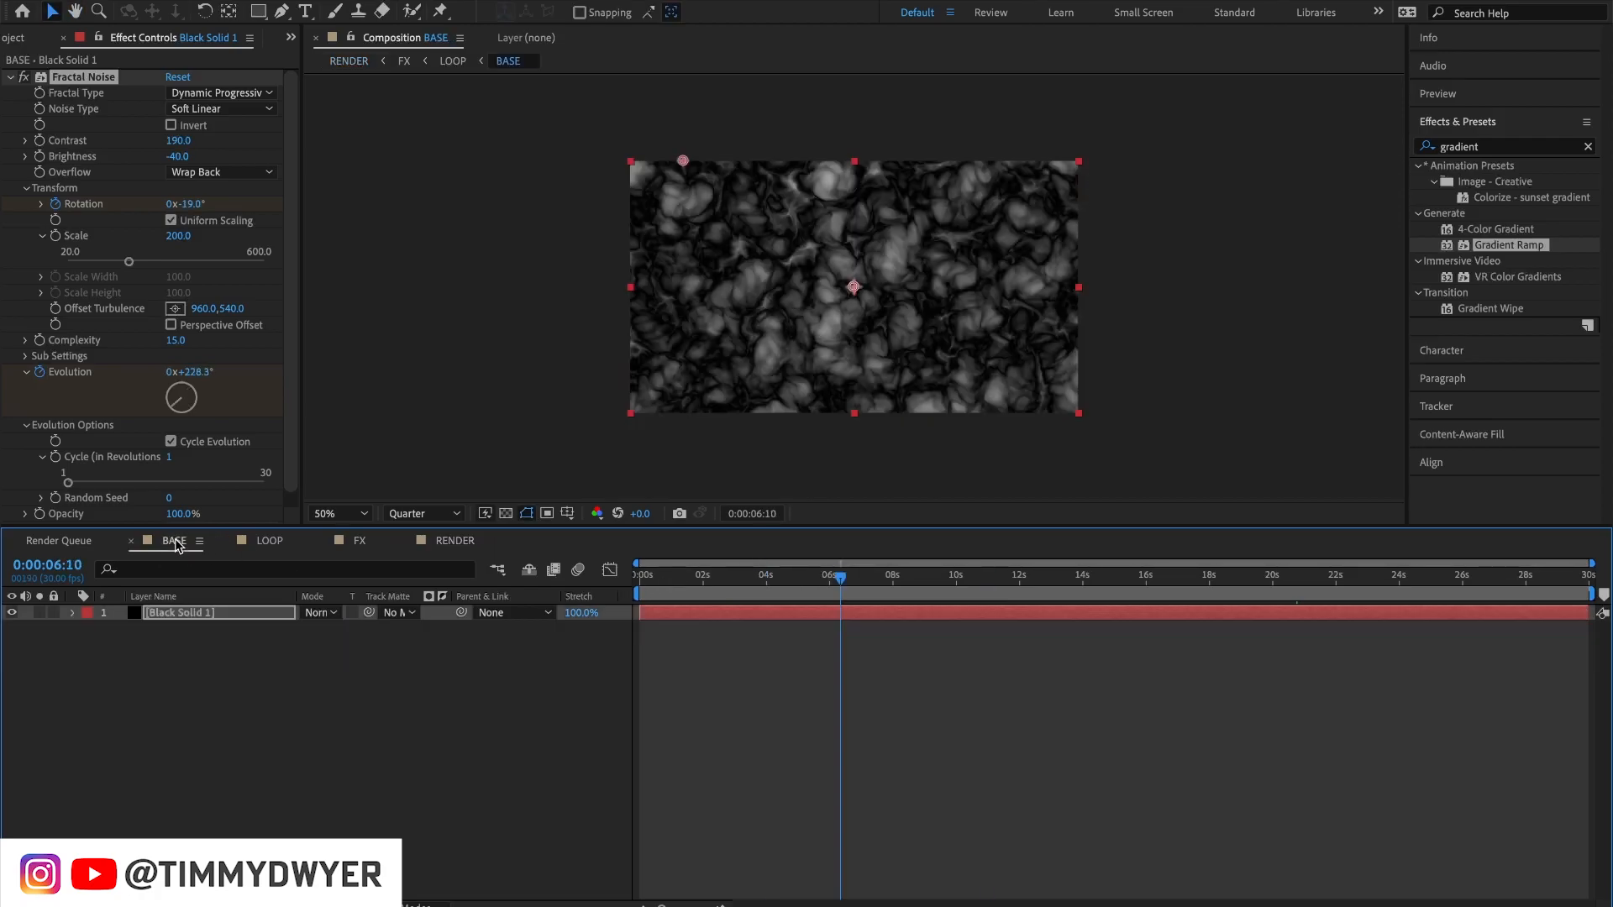
drag(770, 590, 804, 598)
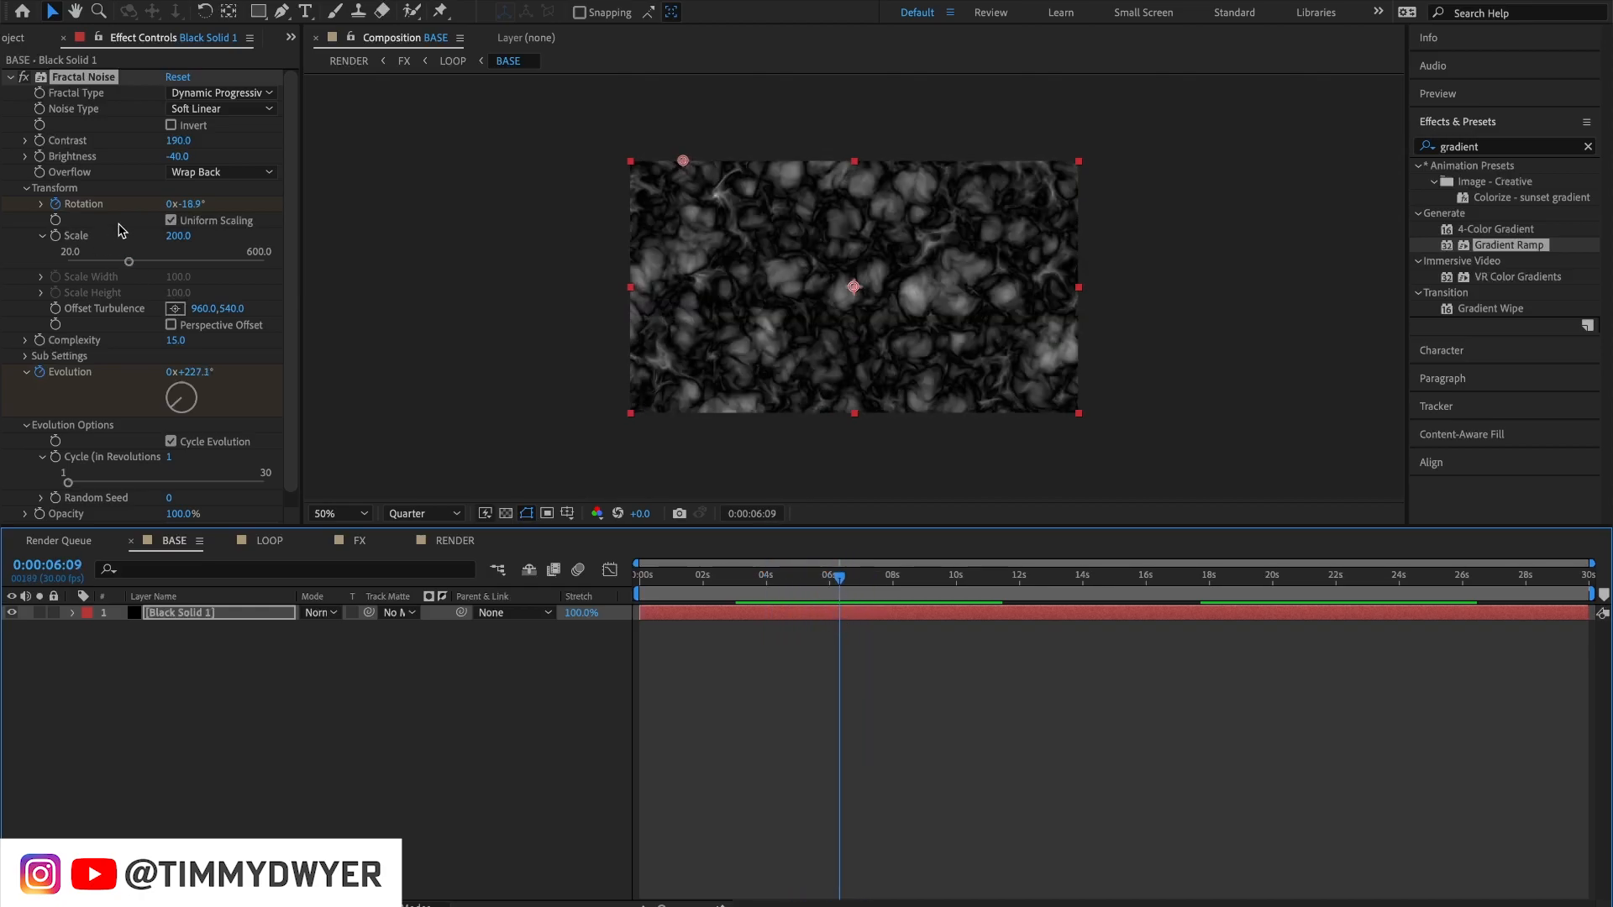
click(455, 540)
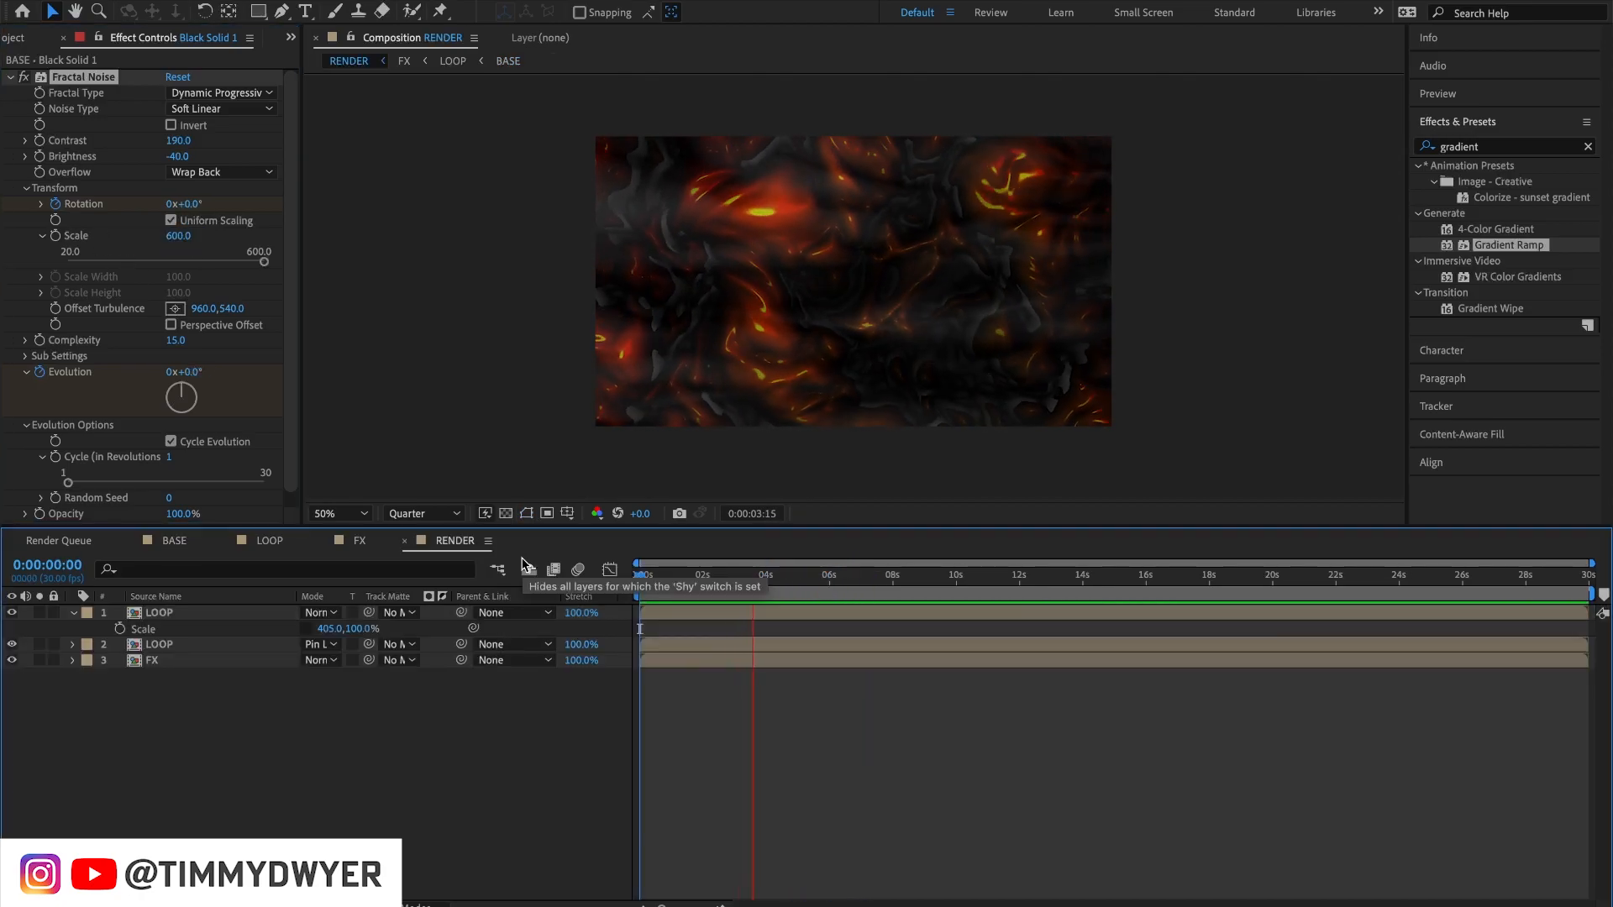